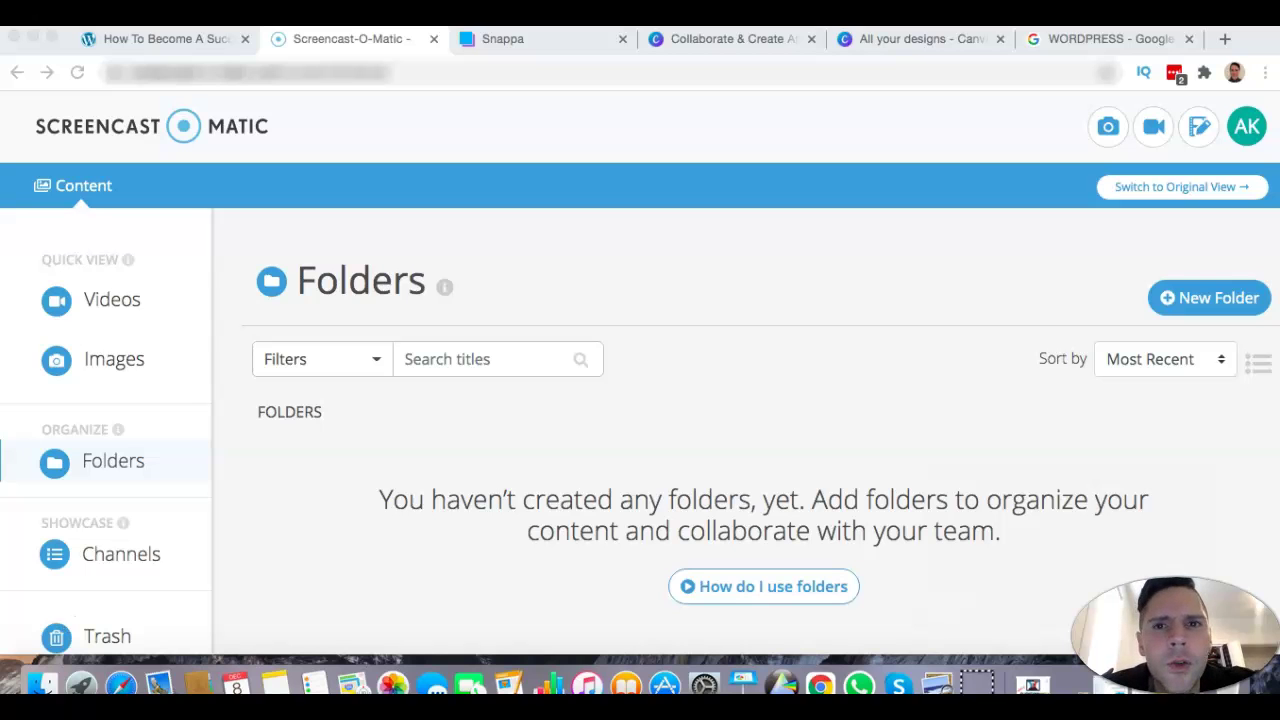
Switch to Canva's All your designs page and bring up the design types for a new design
{"action": "left_click", "coordinate": [541, 45]}
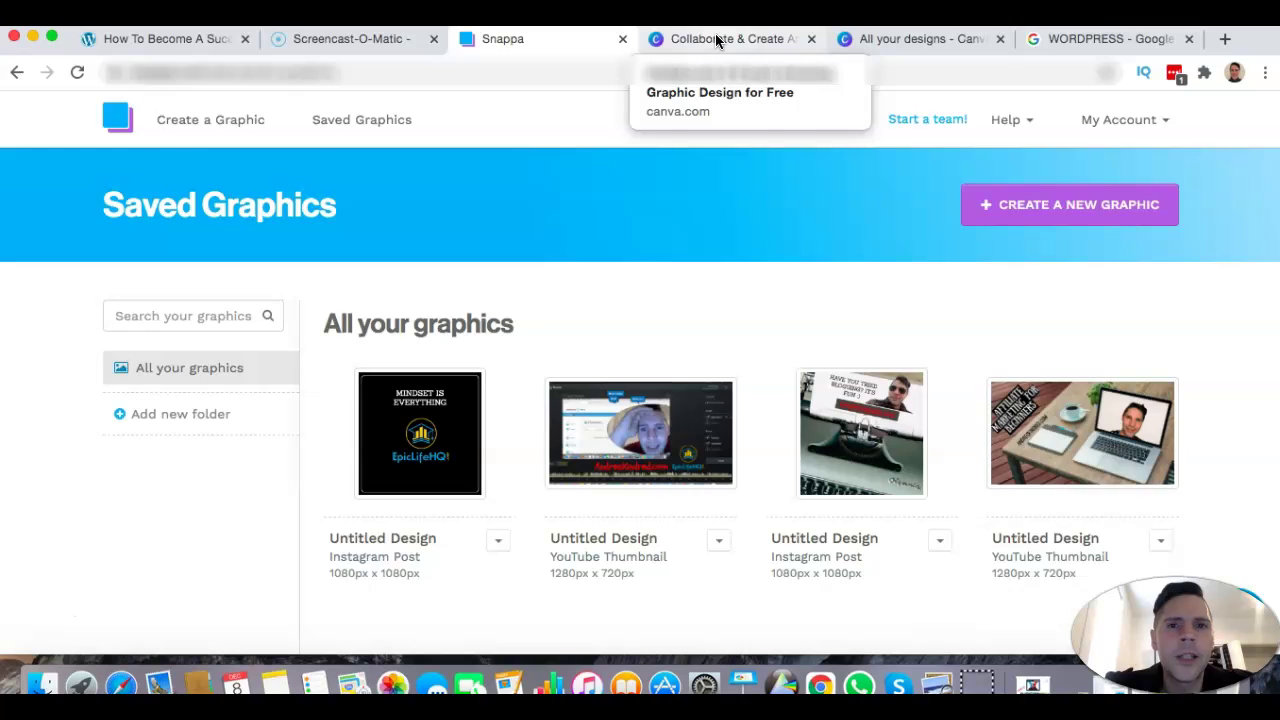
{"action": "left_click", "coordinate": [720, 38]}
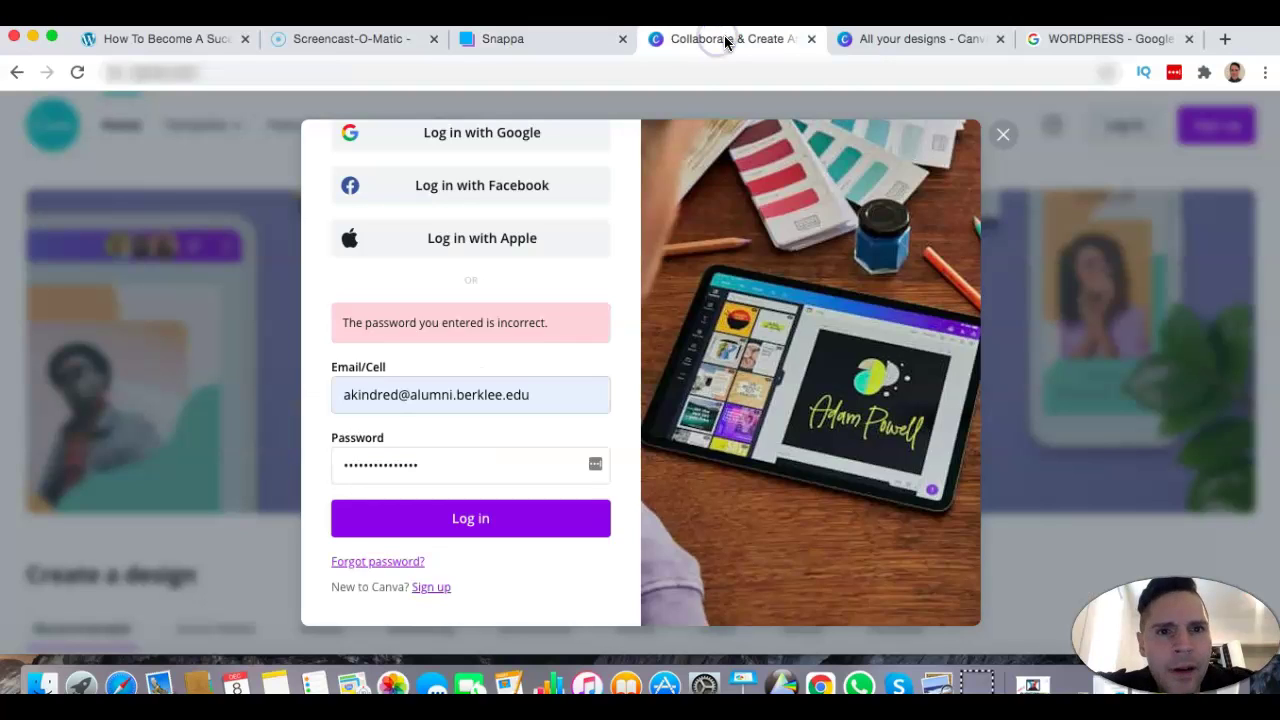
{"action": "left_click", "coordinate": [918, 39]}
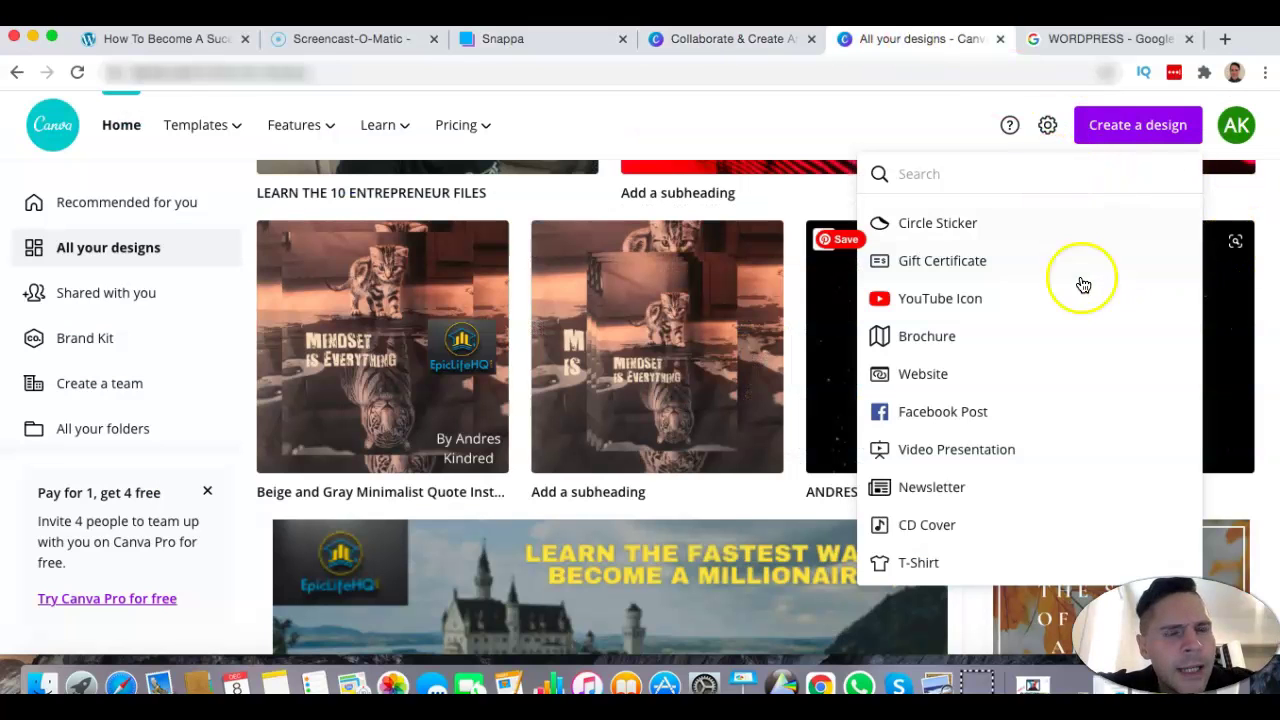
Look through the design types Canva offers for a new design
{"action": "scroll", "coordinate": [1051, 329], "scroll_direction": "down", "scroll_amount": 2}
{"action": "scroll", "coordinate": [1051, 329], "scroll_direction": "up", "scroll_amount": 4}
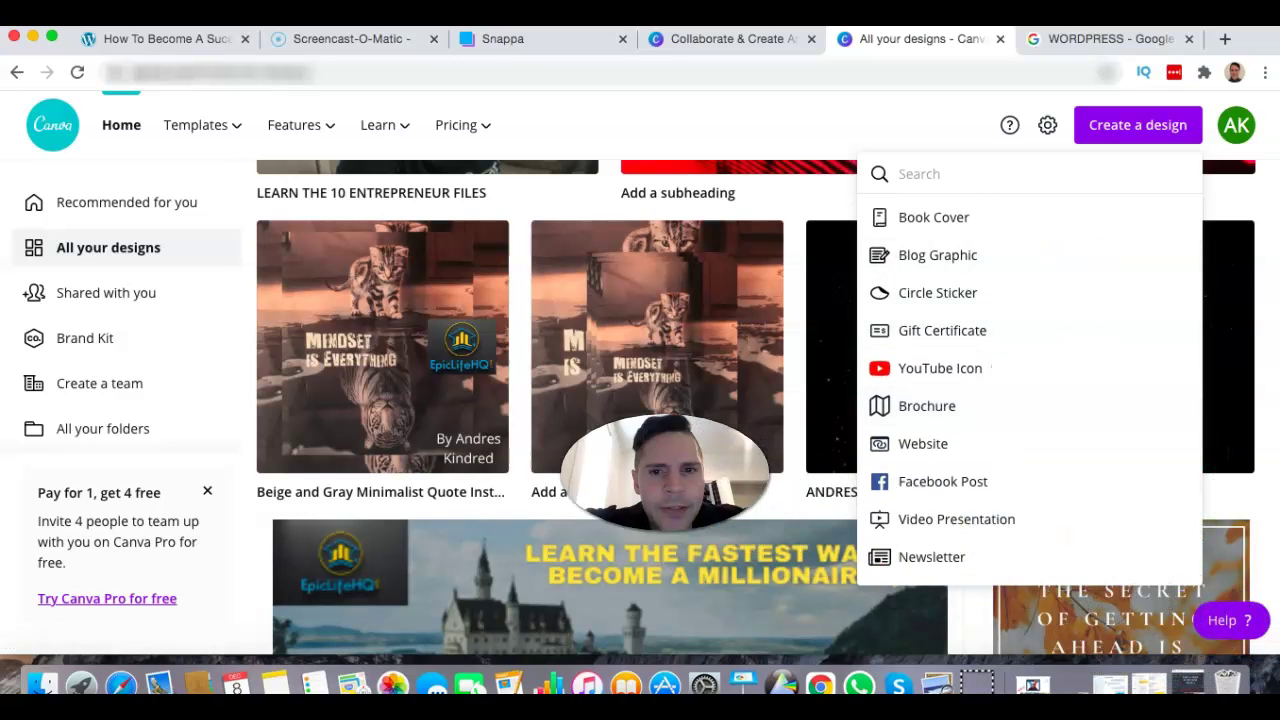
{"action": "scroll", "coordinate": [1060, 409], "scroll_direction": "down", "scroll_amount": 1}
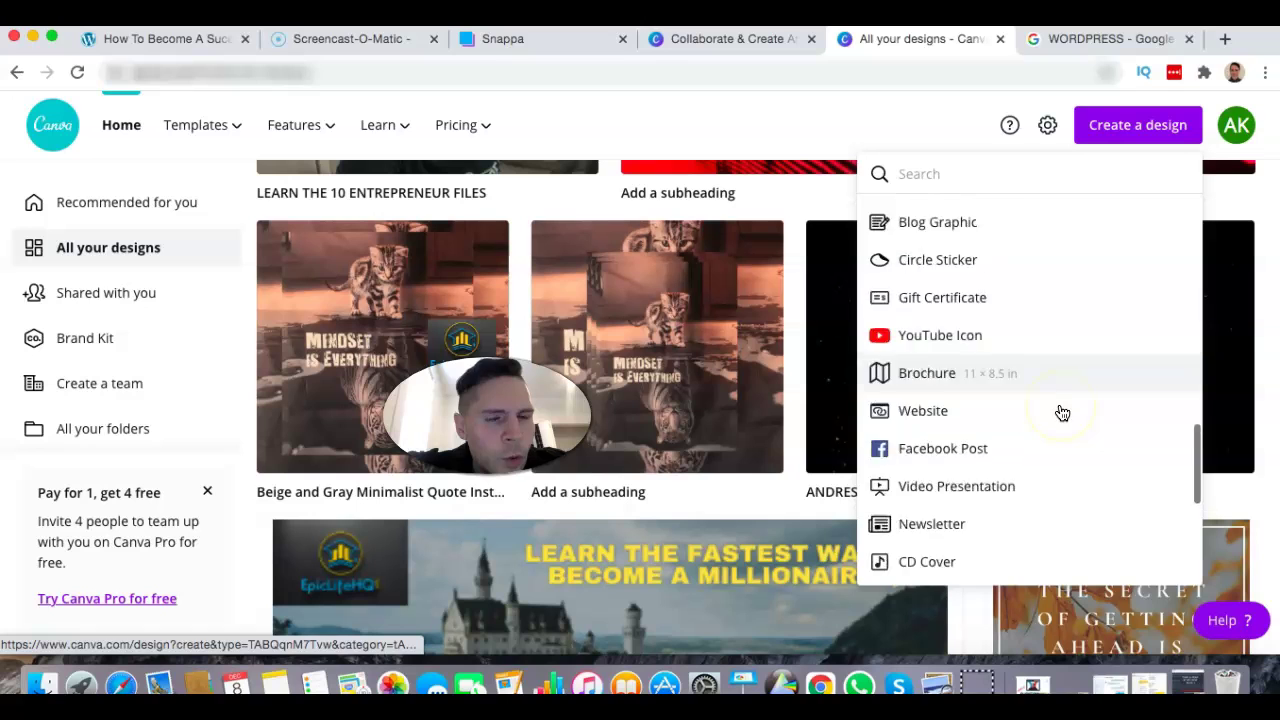
{"action": "scroll", "coordinate": [1050, 380], "scroll_direction": "up", "scroll_amount": 4}
{"action": "scroll", "coordinate": [1046, 360], "scroll_direction": "up", "scroll_amount": 3}
{"action": "scroll", "coordinate": [1063, 343], "scroll_direction": "down", "scroll_amount": 7}
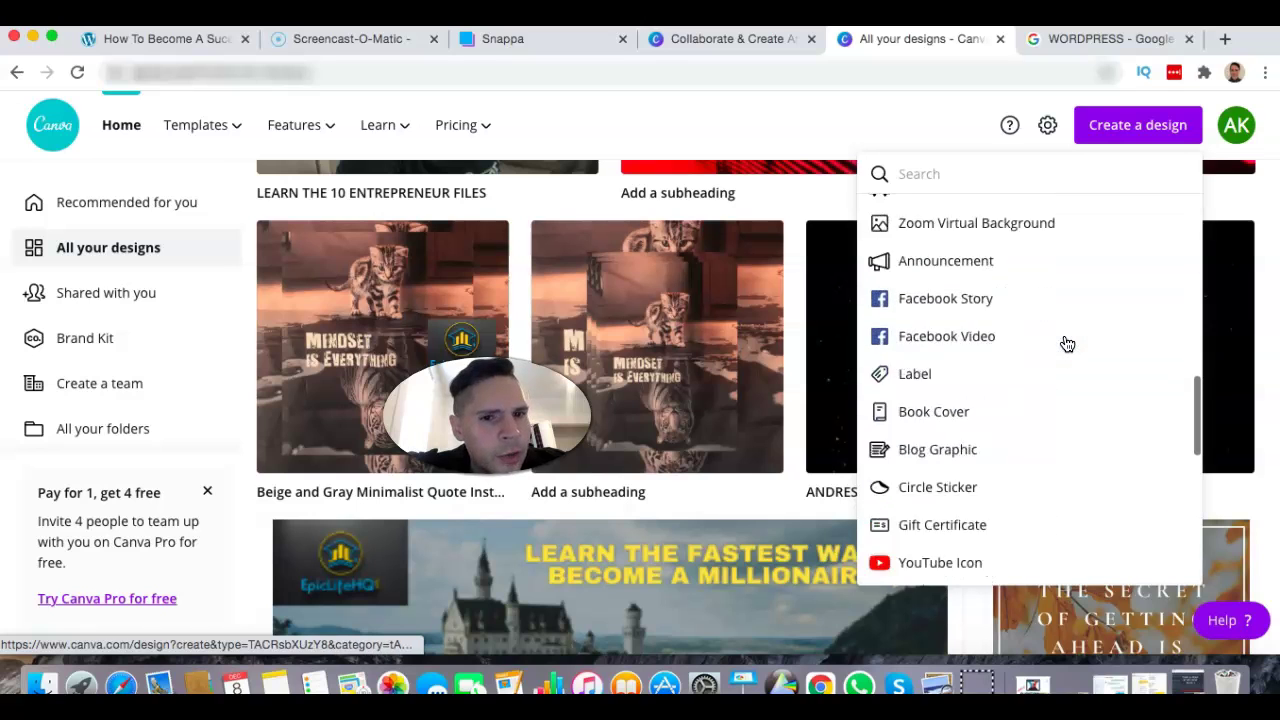
{"action": "scroll", "coordinate": [1065, 344], "scroll_direction": "down", "scroll_amount": 5}
{"action": "scroll", "coordinate": [1065, 344], "scroll_direction": "up", "scroll_amount": 10}
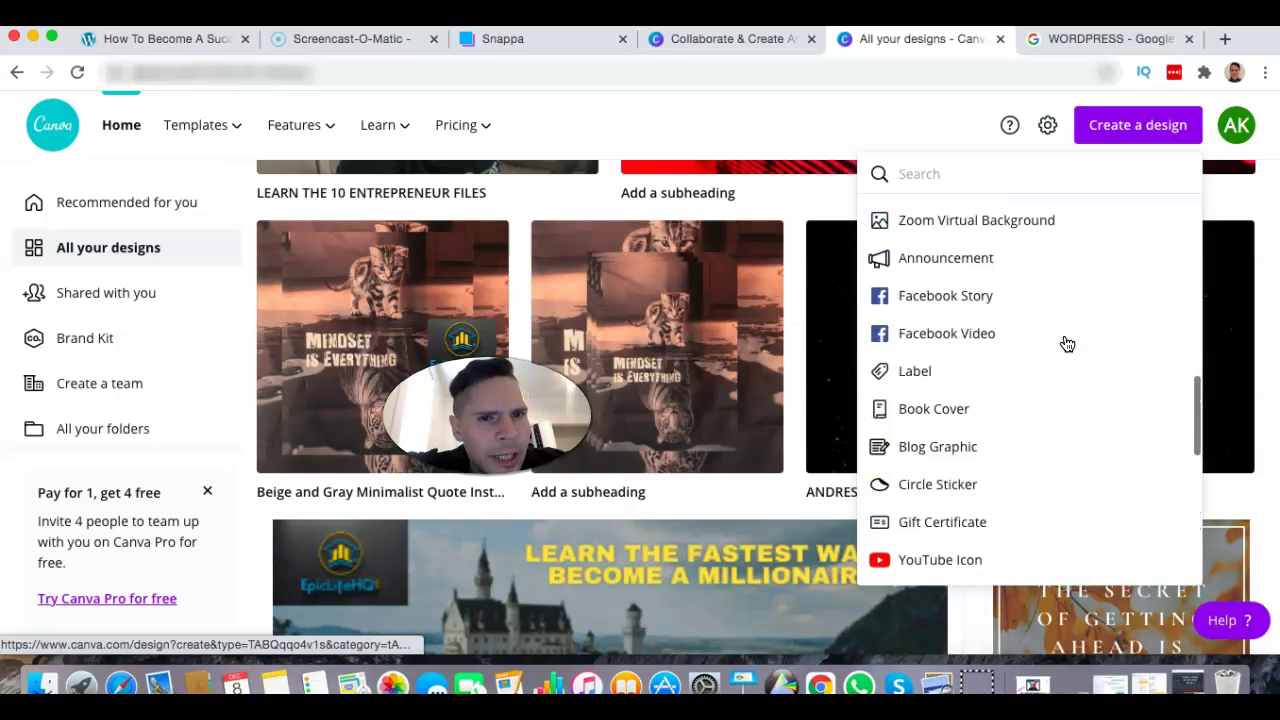
{"action": "scroll", "coordinate": [1067, 344], "scroll_direction": "up", "scroll_amount": 5}
{"action": "scroll", "coordinate": [1065, 344], "scroll_direction": "down", "scroll_amount": 3}
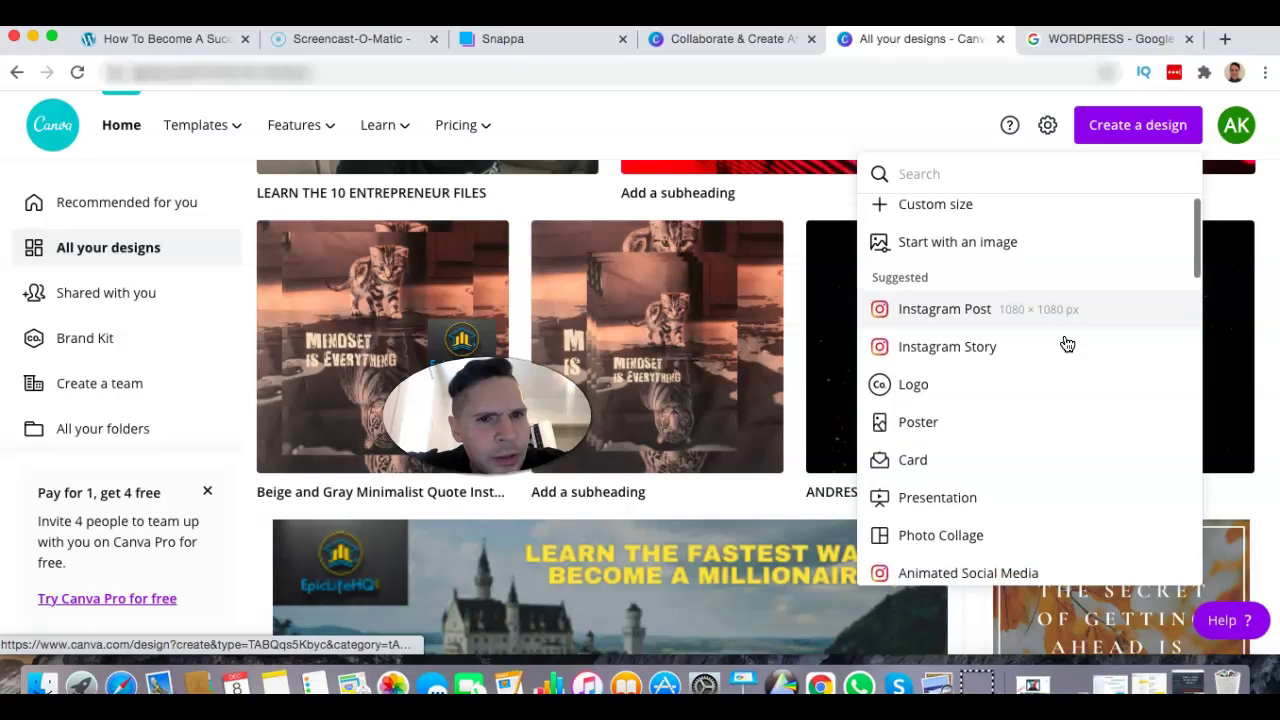
{"action": "scroll", "coordinate": [1063, 343], "scroll_direction": "up", "scroll_amount": 3}
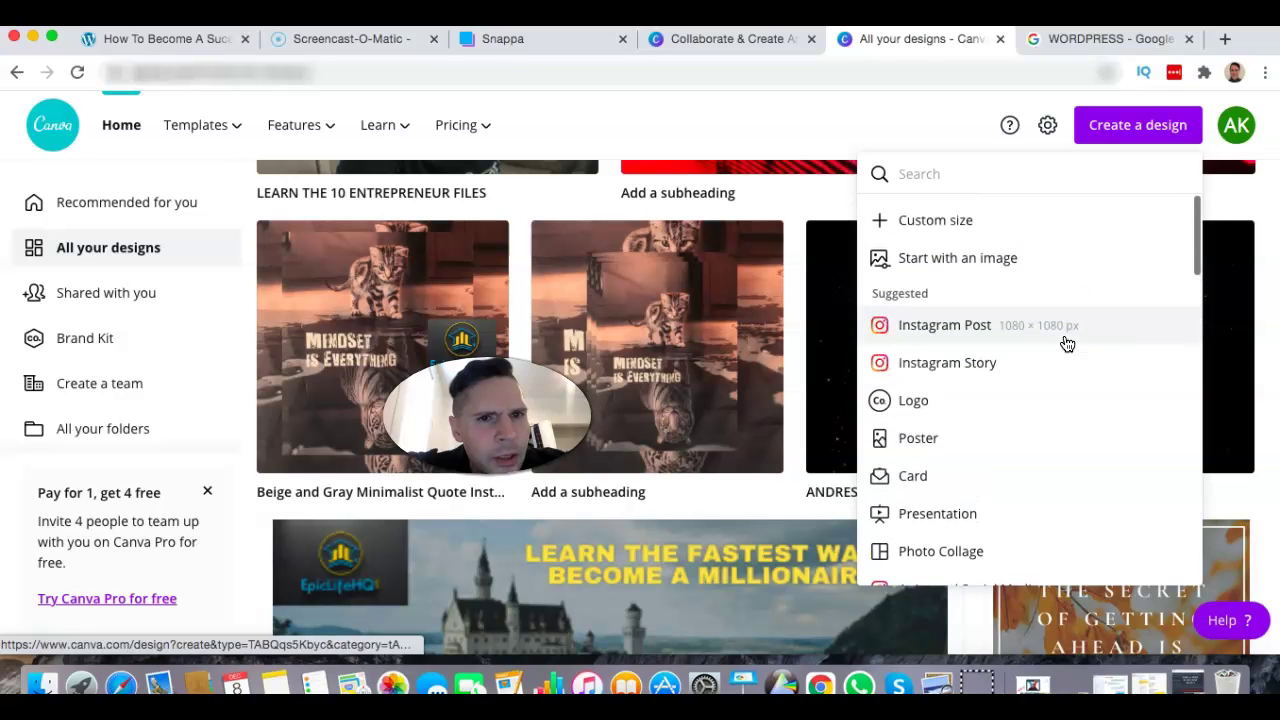
View the Start with an image and Custom size options for a new design and back out of both
{"action": "left_click", "coordinate": [928, 260]}
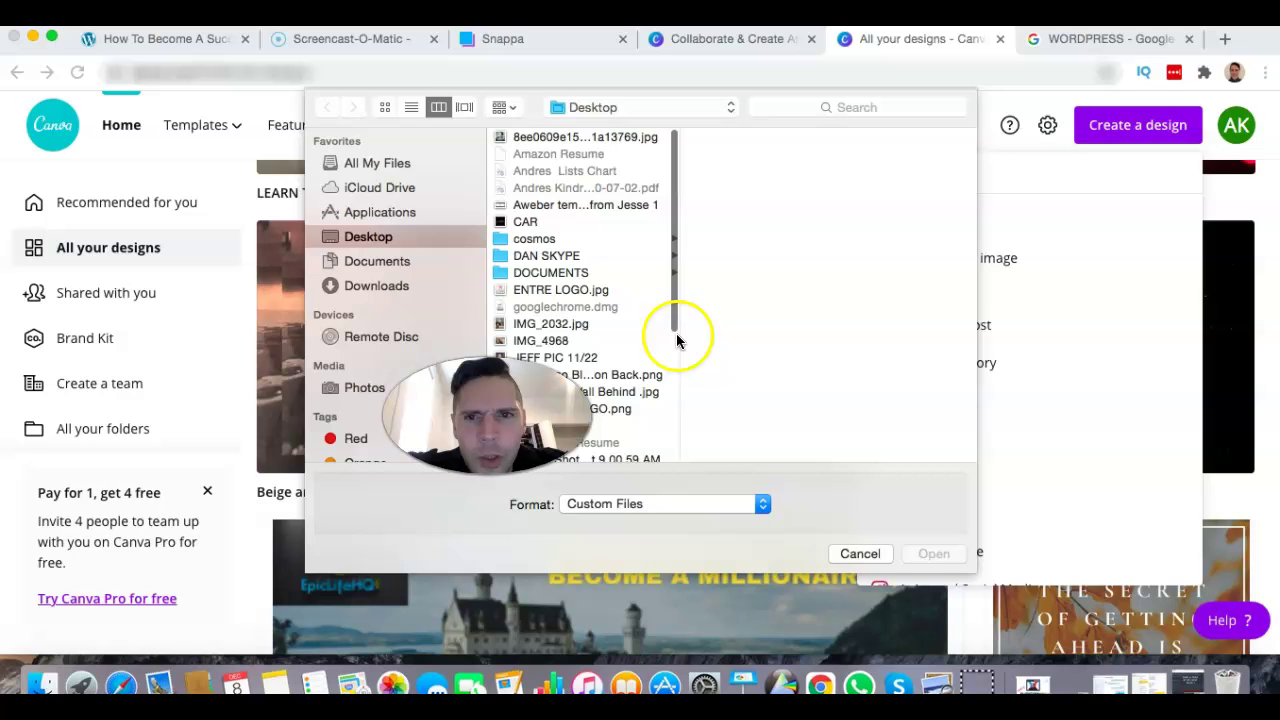
{"action": "left_click", "coordinate": [860, 554]}
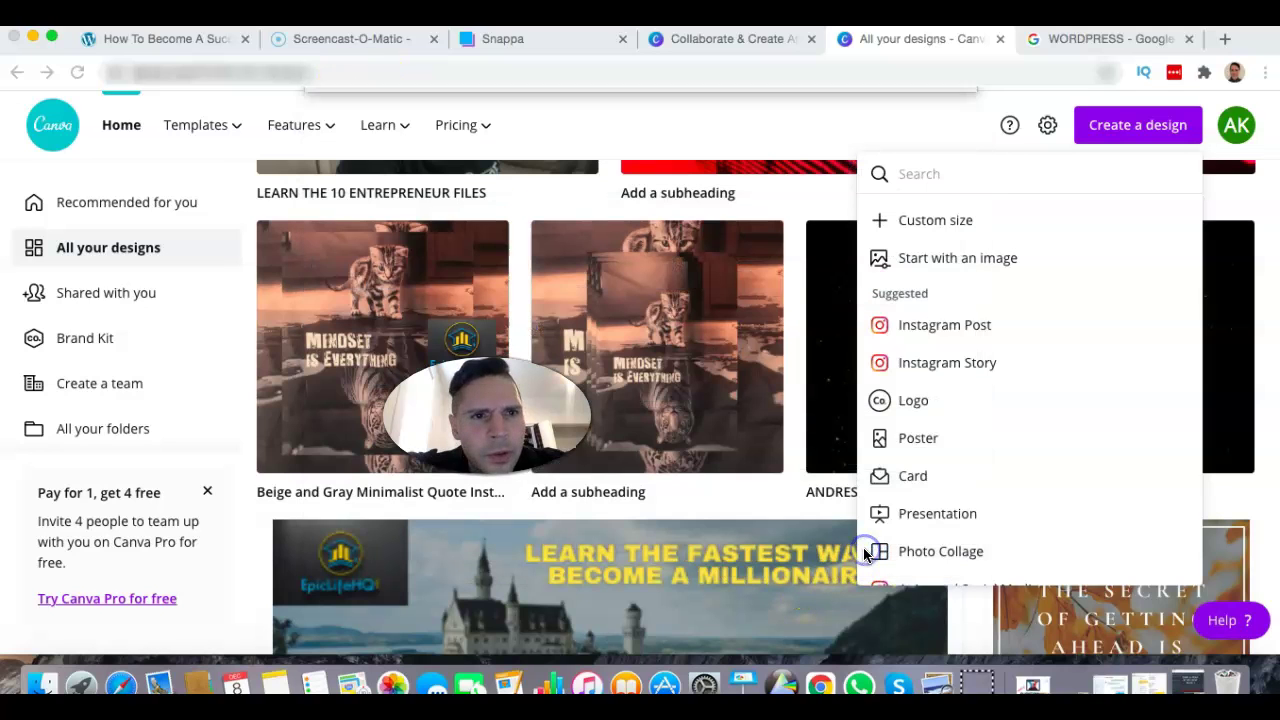
{"action": "scroll", "coordinate": [1108, 394], "scroll_direction": "down", "scroll_amount": 3}
{"action": "scroll", "coordinate": [1082, 349], "scroll_direction": "down", "scroll_amount": 15}
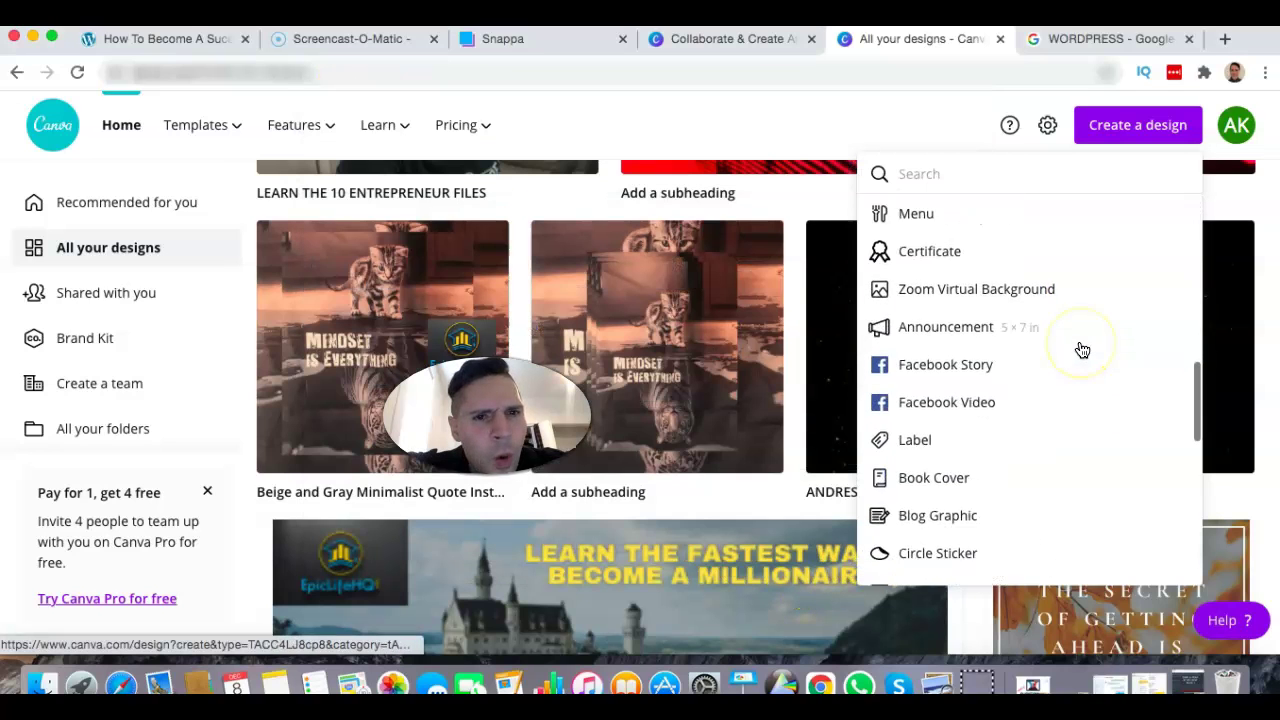
{"action": "scroll", "coordinate": [1082, 349], "scroll_direction": "up", "scroll_amount": 15}
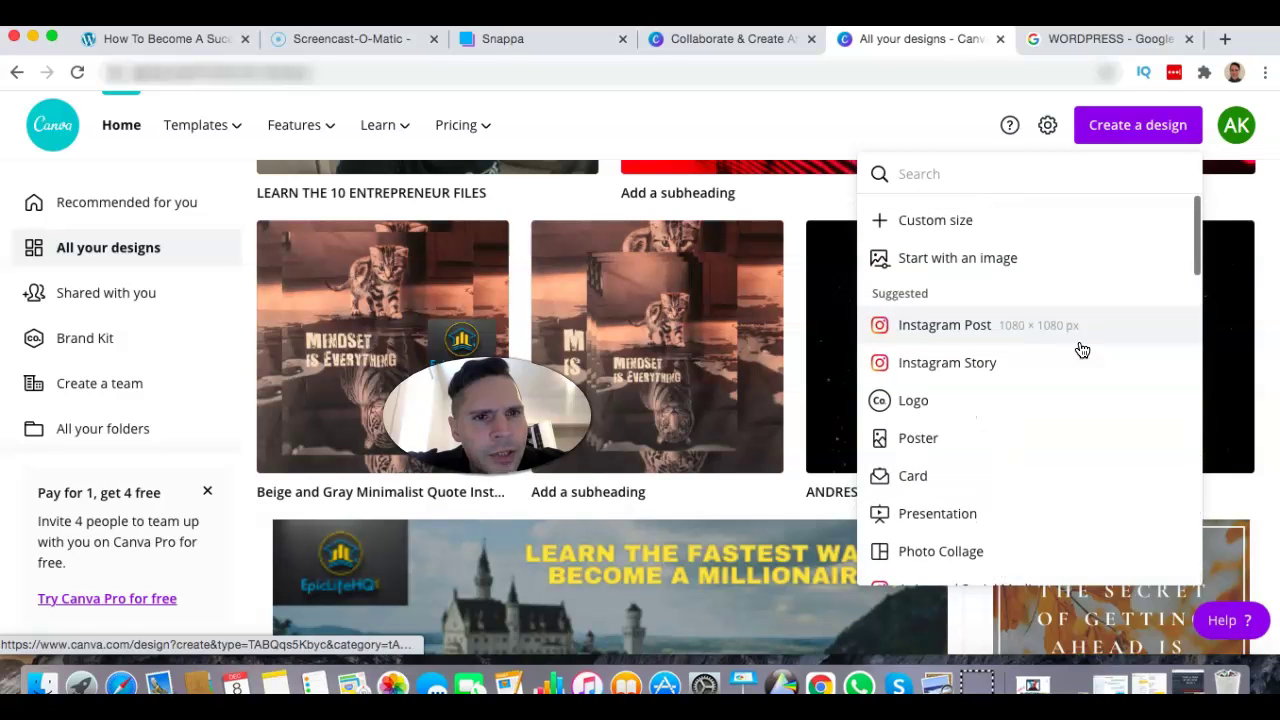
{"action": "left_click", "coordinate": [936, 224]}
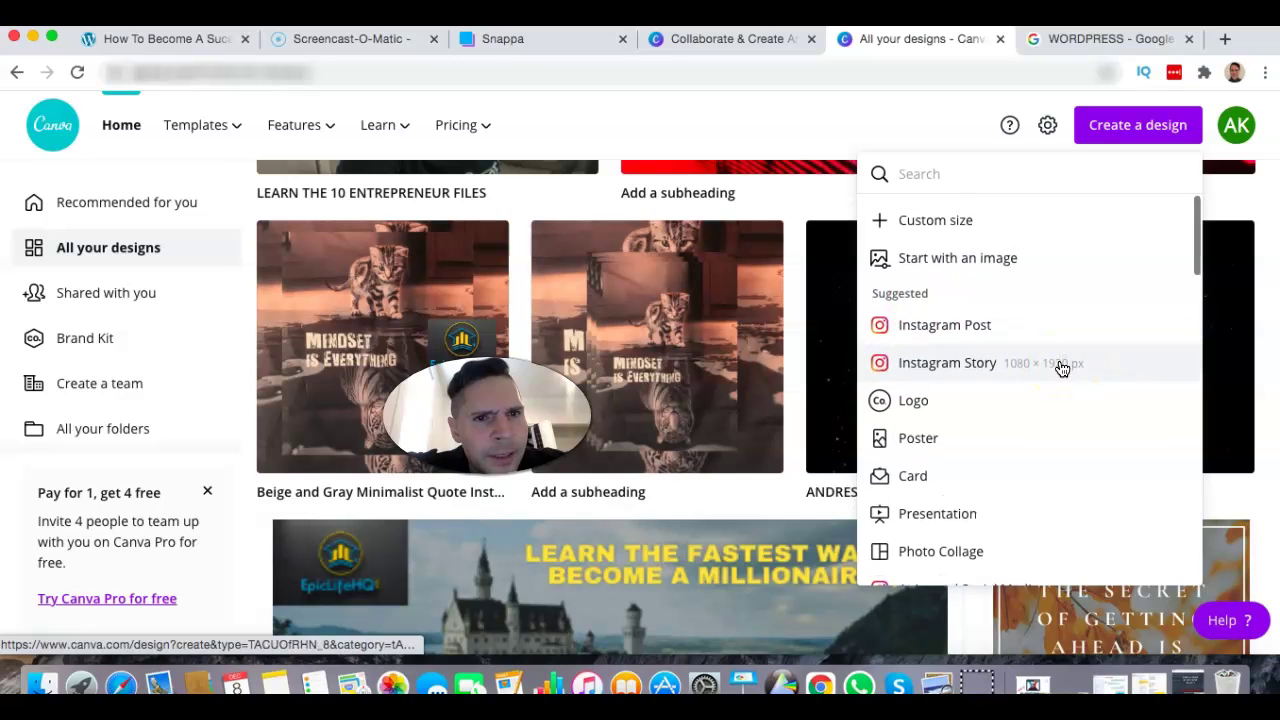
{"action": "left_click", "coordinate": [928, 221]}
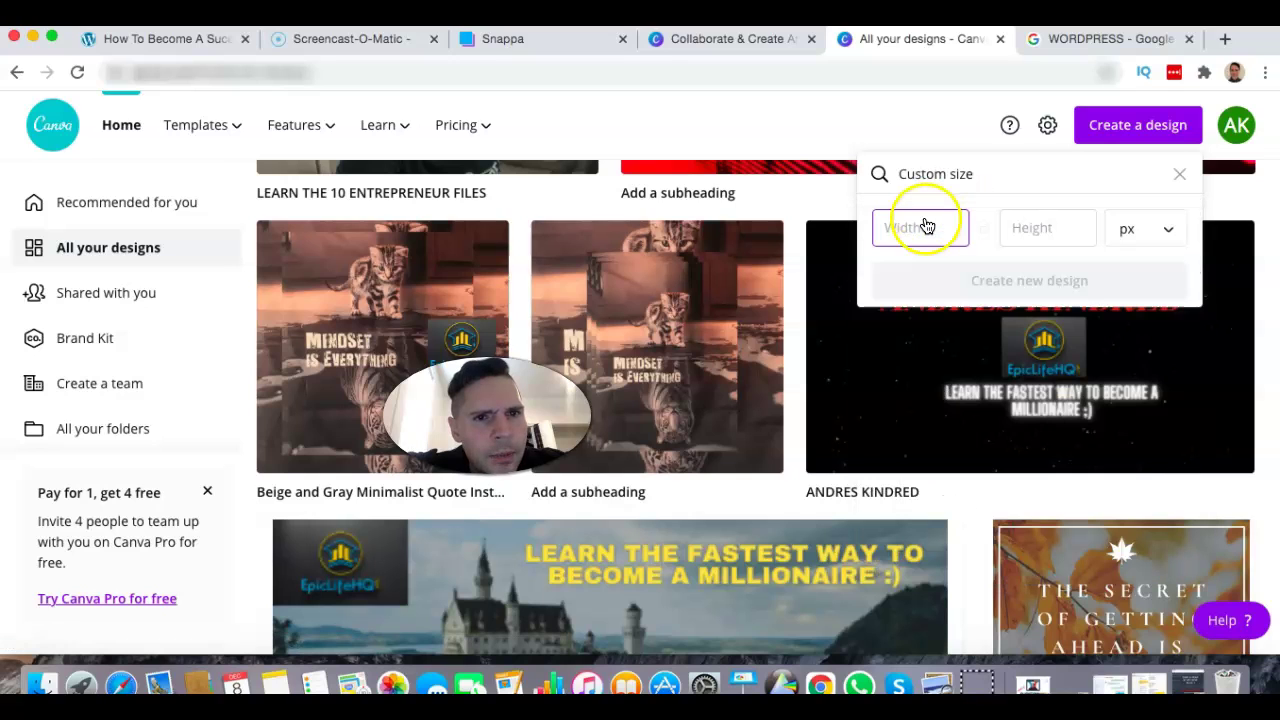
{"action": "left_click", "coordinate": [1178, 178]}
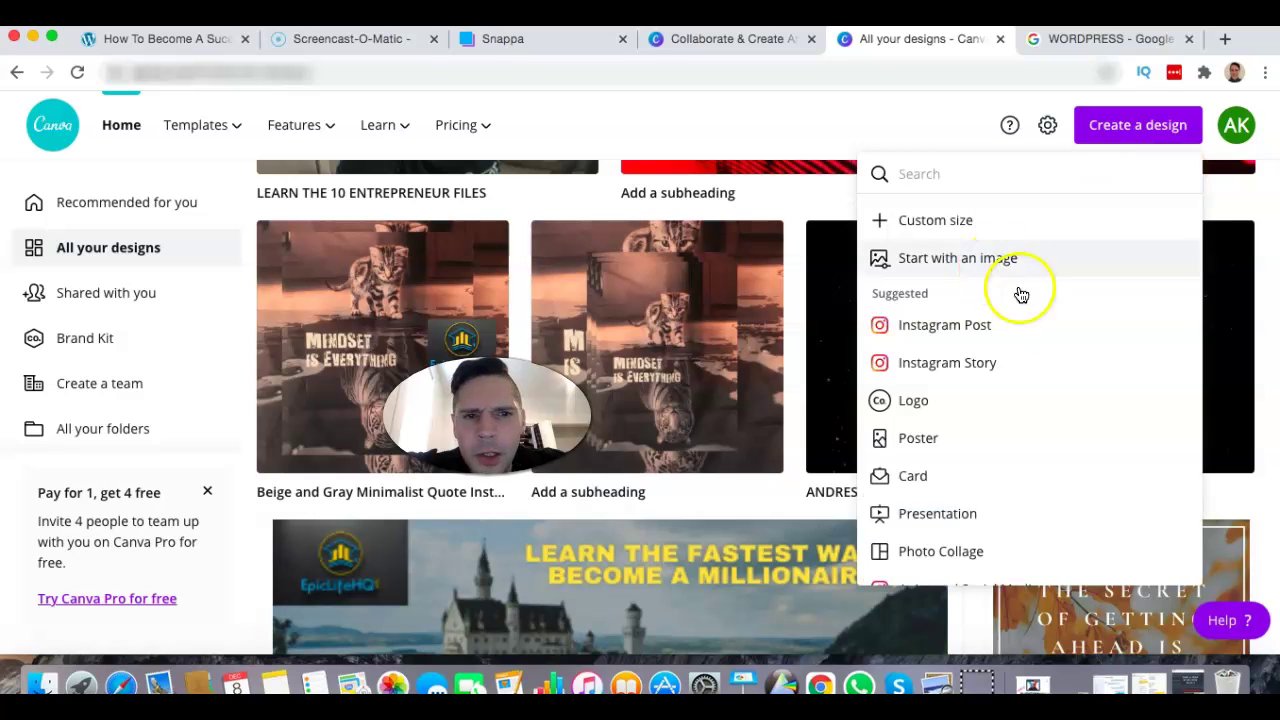
Dismiss the design type list and view the All your designs page from its beginning
{"action": "scroll", "coordinate": [1077, 354], "scroll_direction": "down", "scroll_amount": 5}
{"action": "scroll", "coordinate": [115, 380], "scroll_direction": "down", "scroll_amount": 2}
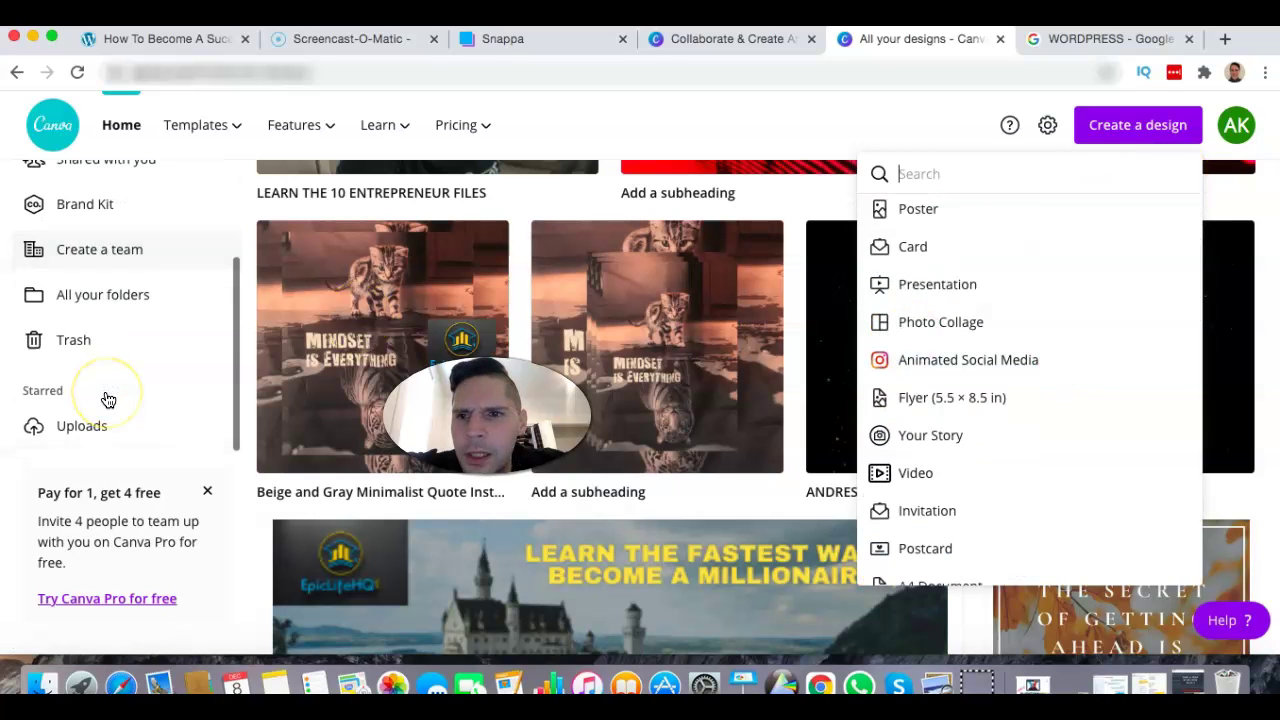
{"action": "scroll", "coordinate": [106, 396], "scroll_direction": "up", "scroll_amount": 4}
{"action": "left_click", "coordinate": [210, 495]}
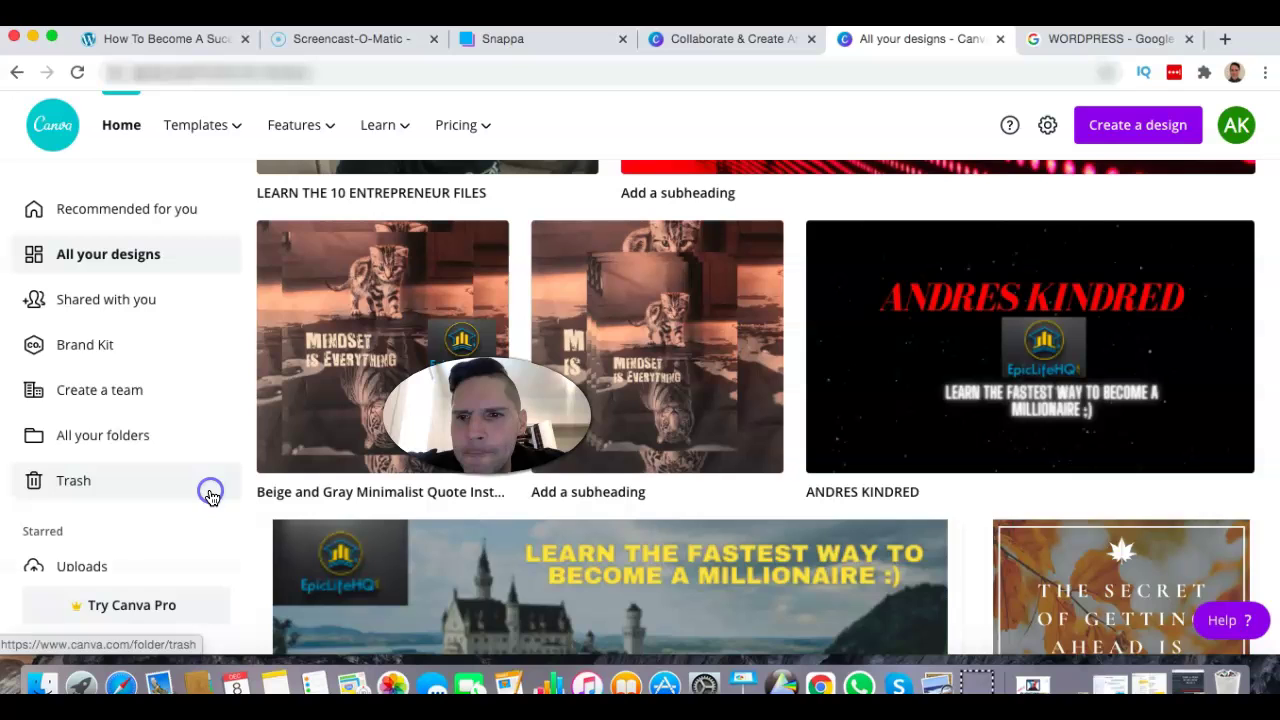
{"action": "scroll", "coordinate": [843, 386], "scroll_direction": "up", "scroll_amount": 3}
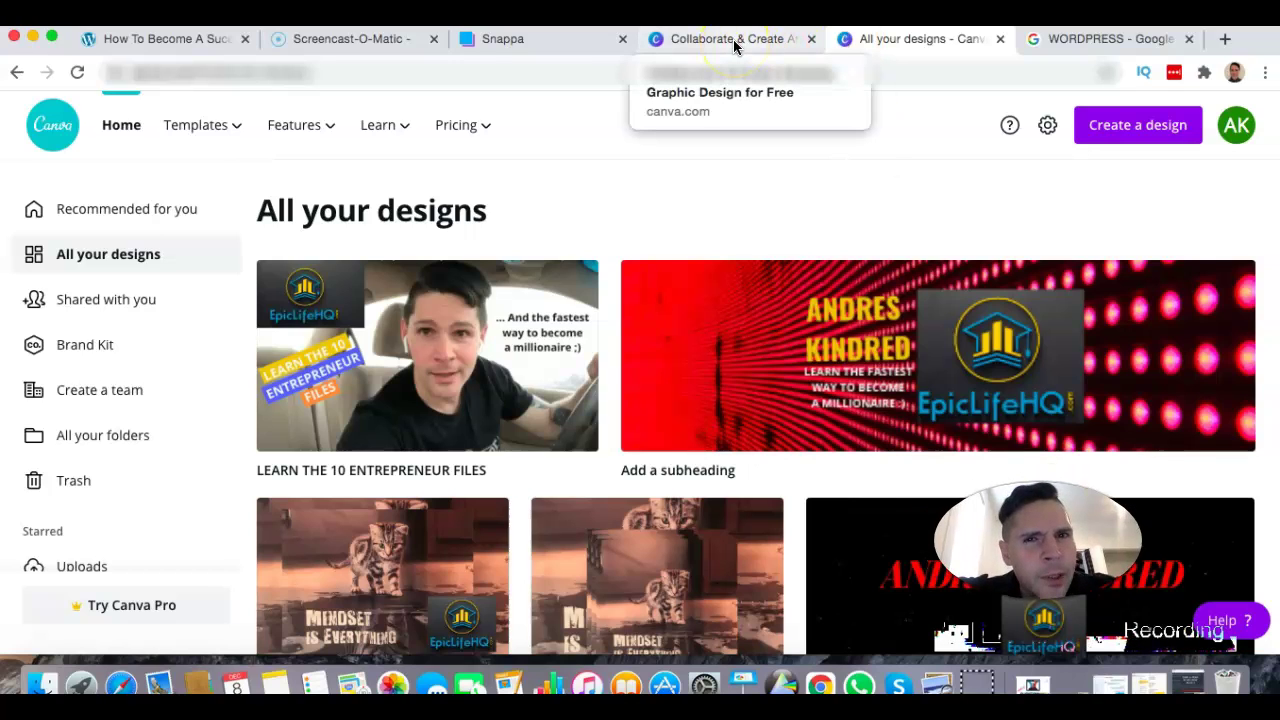
Switch to Snappa and open its Create a Graphic page
{"action": "left_click", "coordinate": [523, 42]}
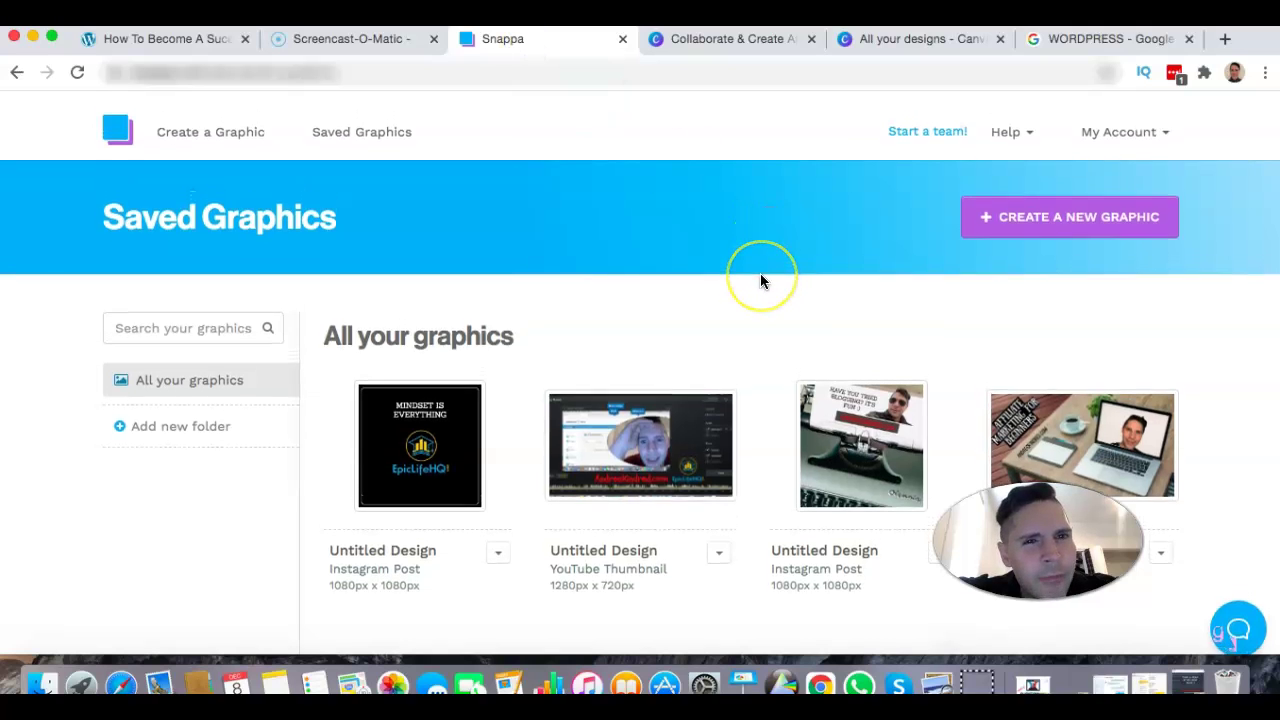
{"action": "scroll", "coordinate": [760, 281], "scroll_direction": "up", "scroll_amount": 2}
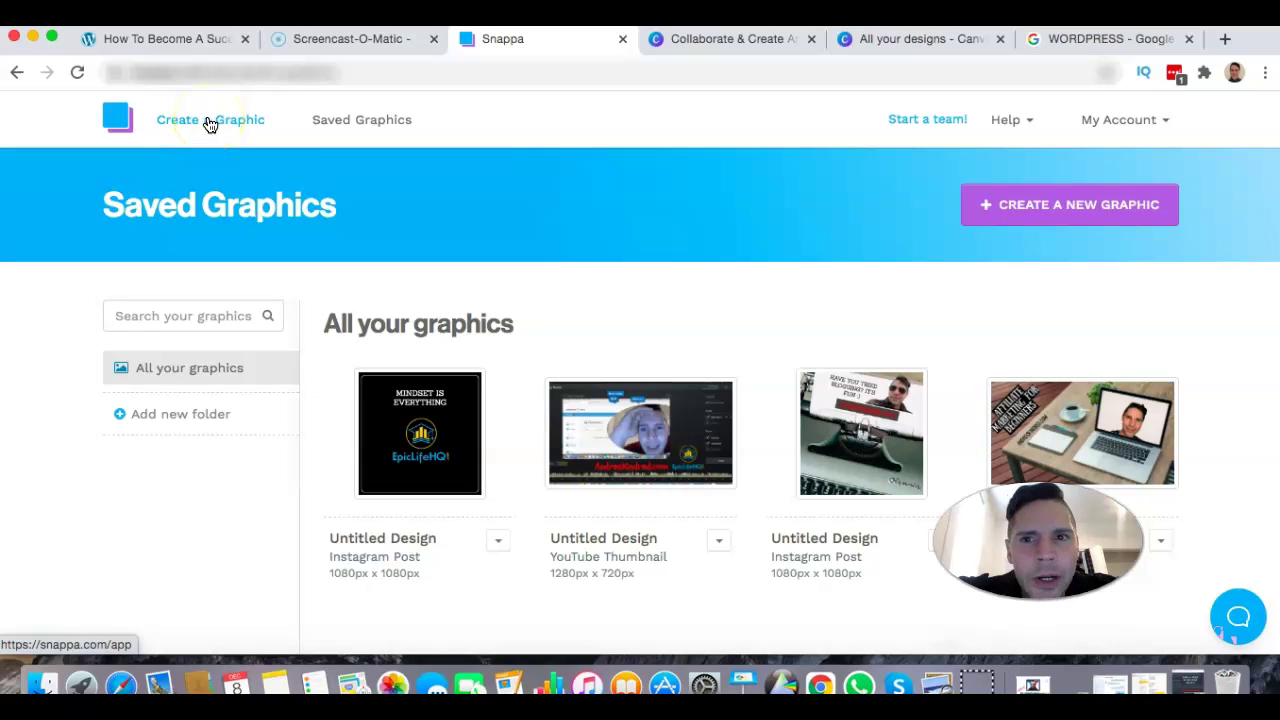
{"action": "left_click", "coordinate": [209, 122]}
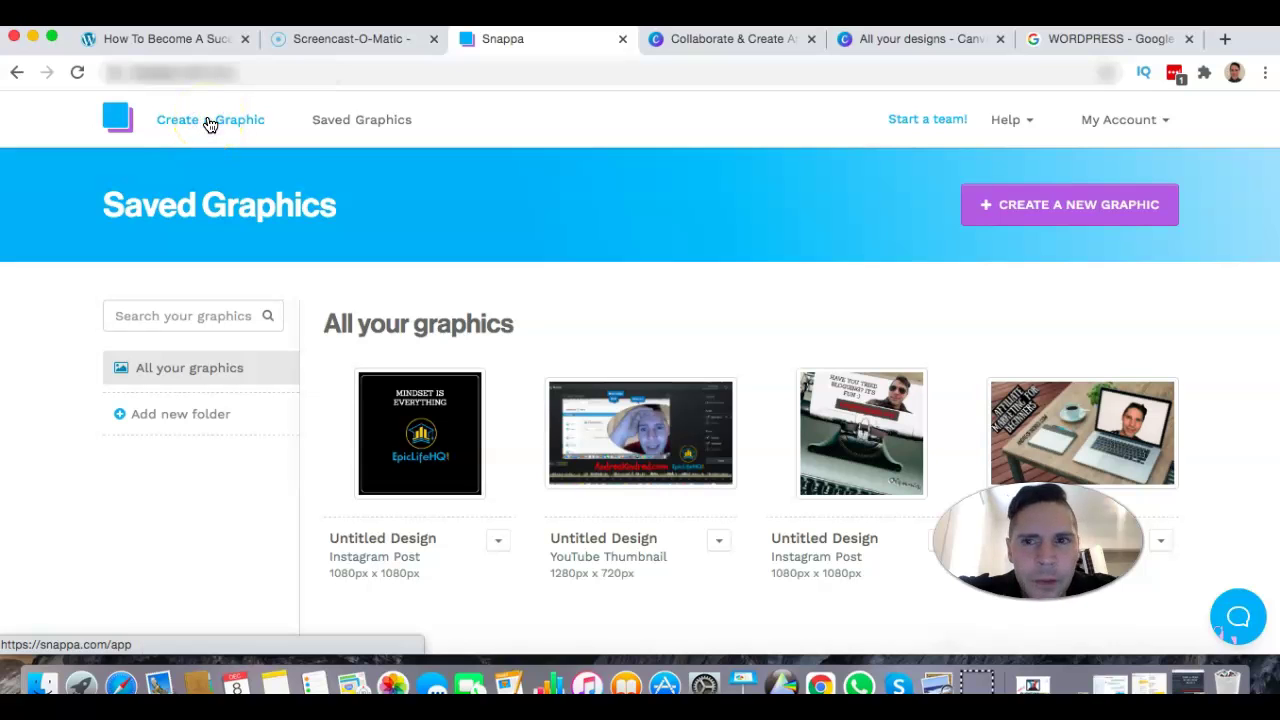
Examine Snappa's graphic presets for social media posts, blogging and infographics, and headers, banners and profile pages
{"action": "scroll", "coordinate": [849, 346], "scroll_direction": "down", "scroll_amount": 5}
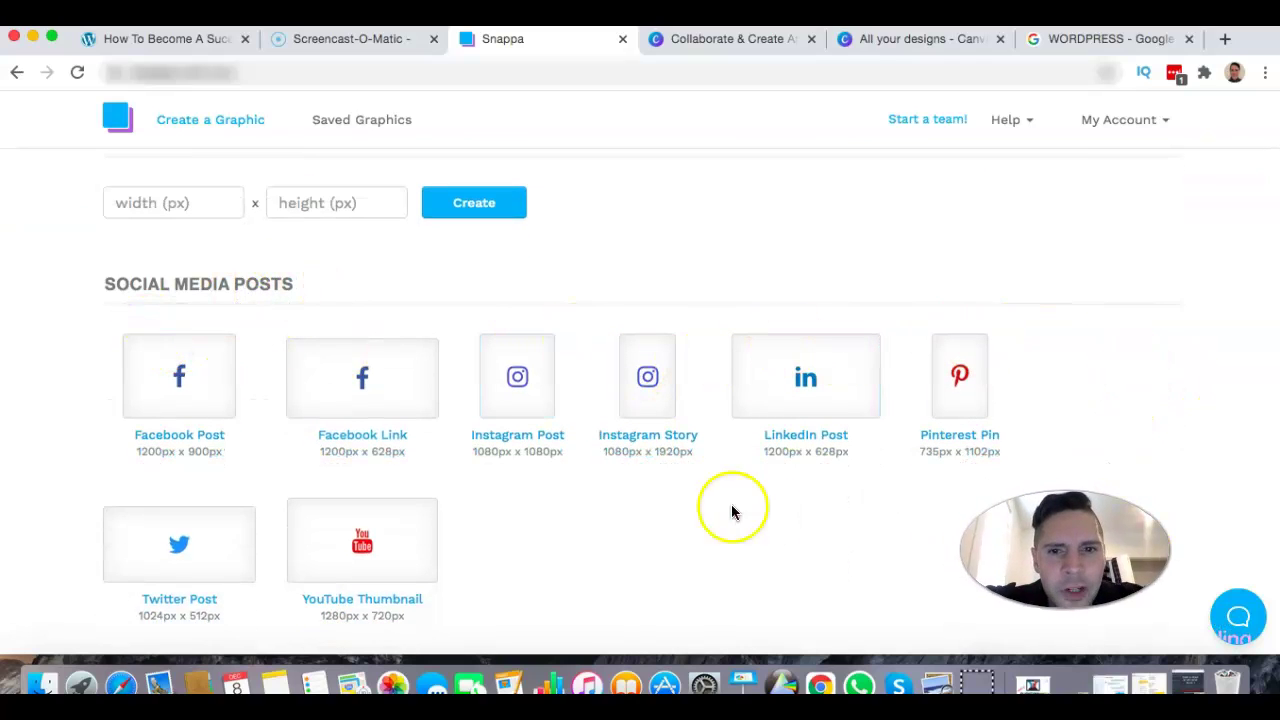
{"action": "scroll", "coordinate": [797, 563], "scroll_direction": "down", "scroll_amount": 1}
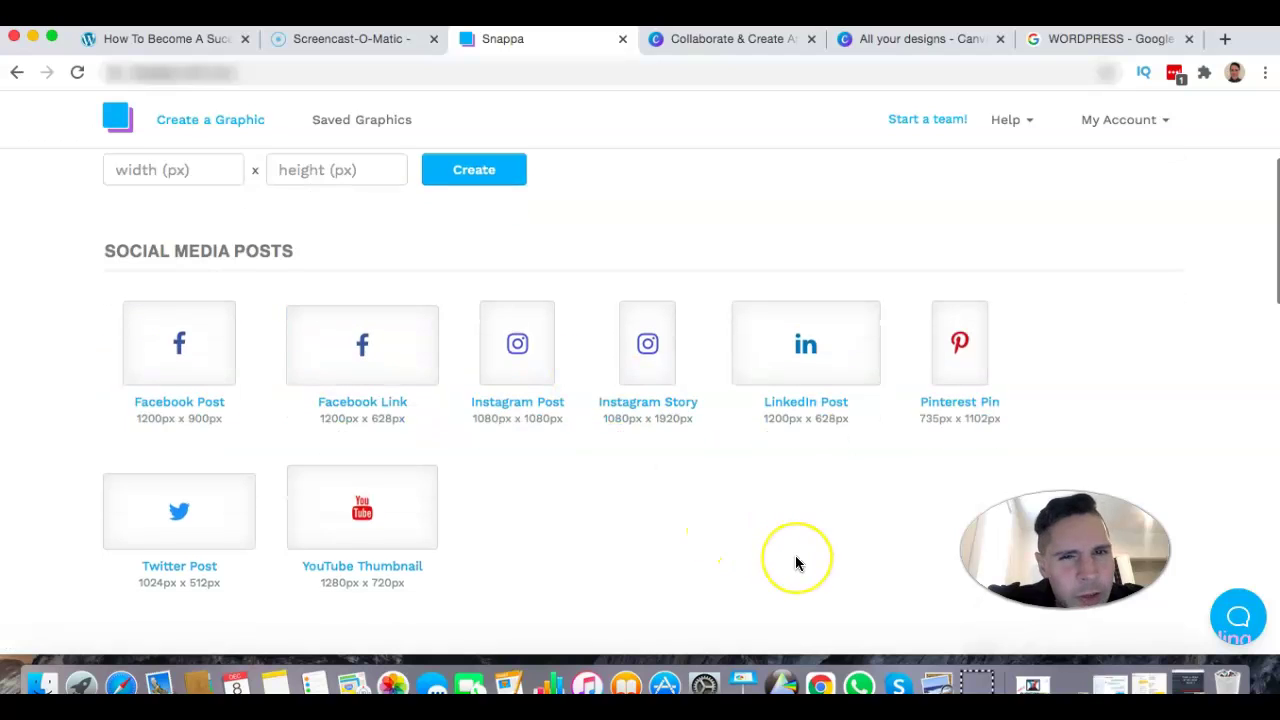
{"action": "scroll", "coordinate": [797, 563], "scroll_direction": "down", "scroll_amount": 2}
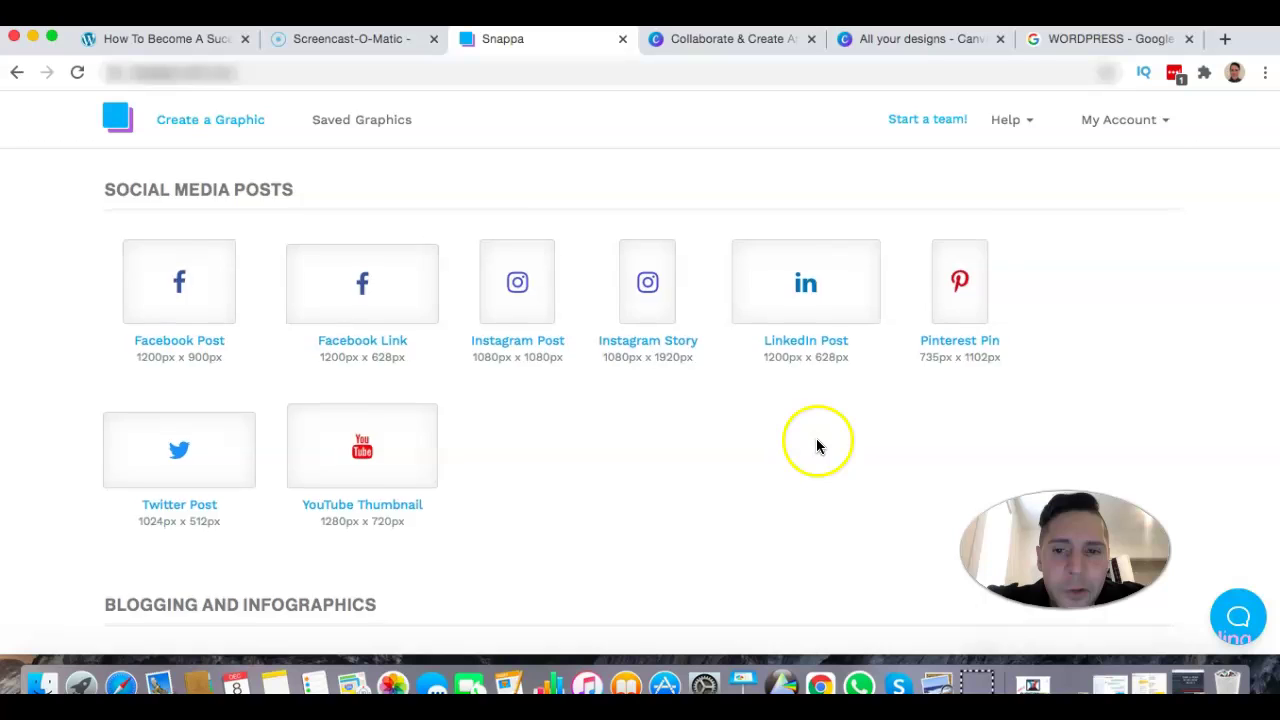
{"action": "scroll", "coordinate": [817, 446], "scroll_direction": "down", "scroll_amount": 8}
{"action": "scroll", "coordinate": [333, 307], "scroll_direction": "up", "scroll_amount": 4}
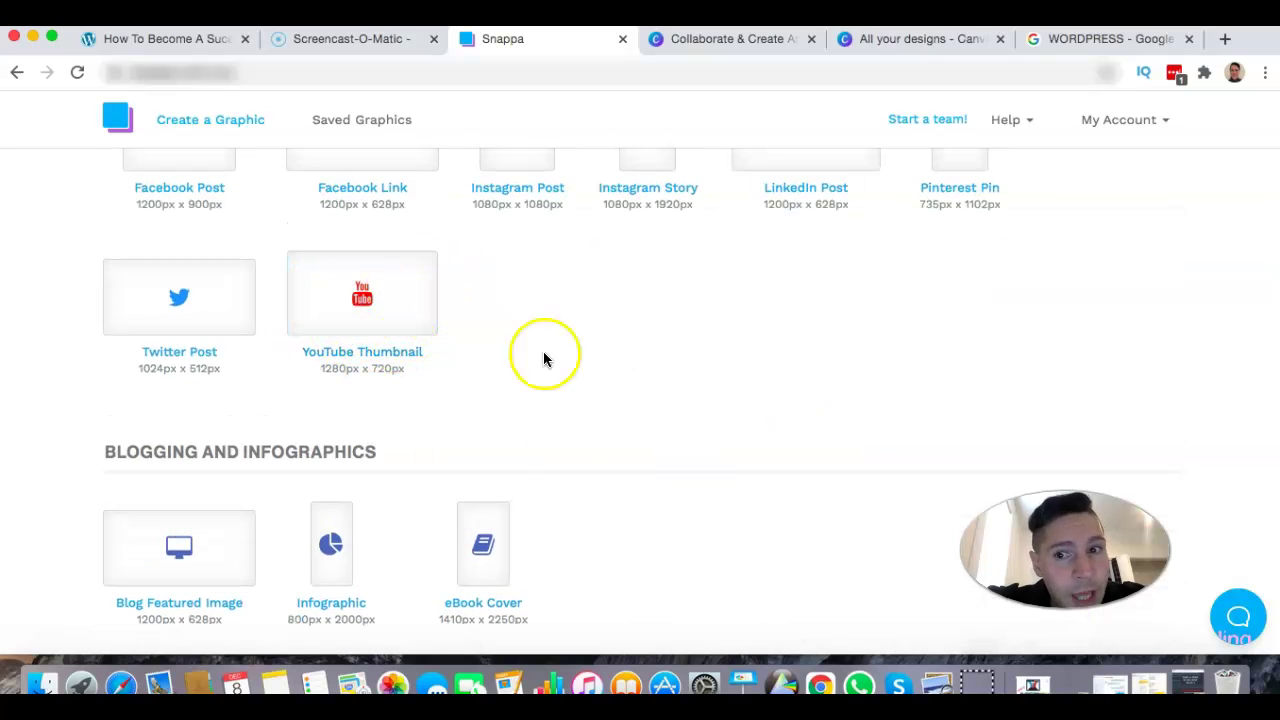
{"action": "scroll", "coordinate": [817, 375], "scroll_direction": "up", "scroll_amount": 6}
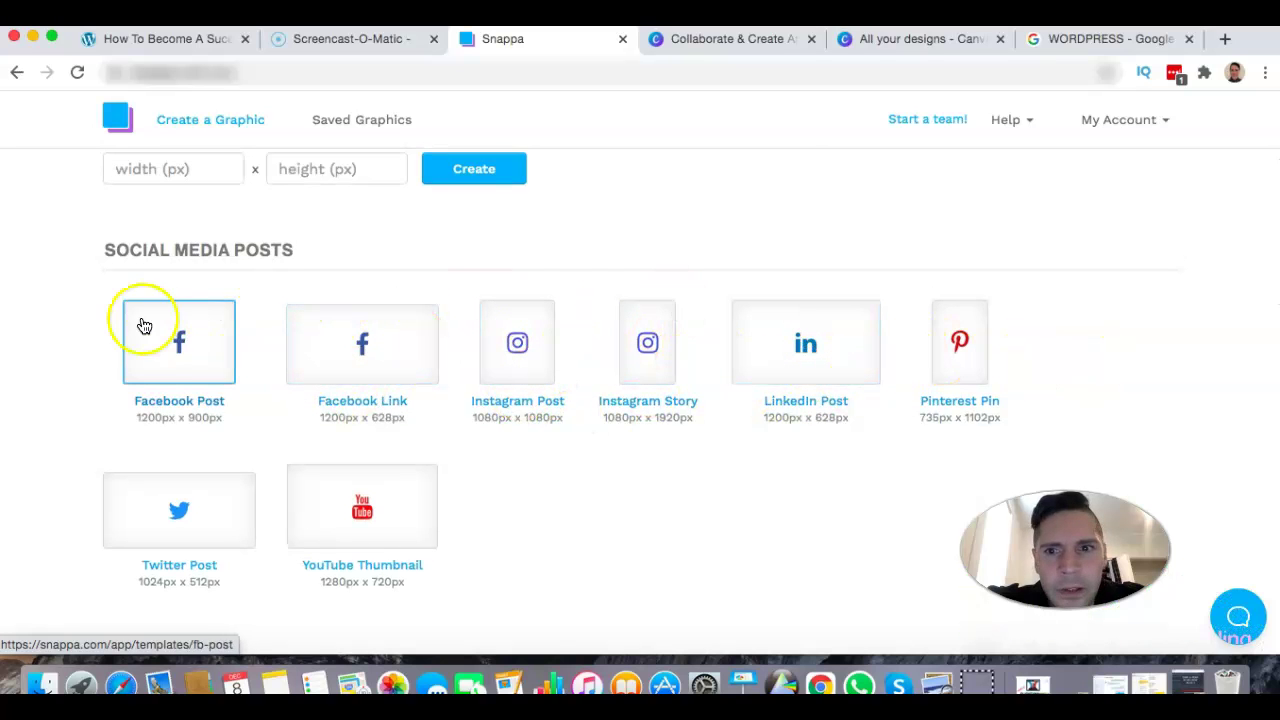
{"action": "scroll", "coordinate": [746, 506], "scroll_direction": "down", "scroll_amount": 10}
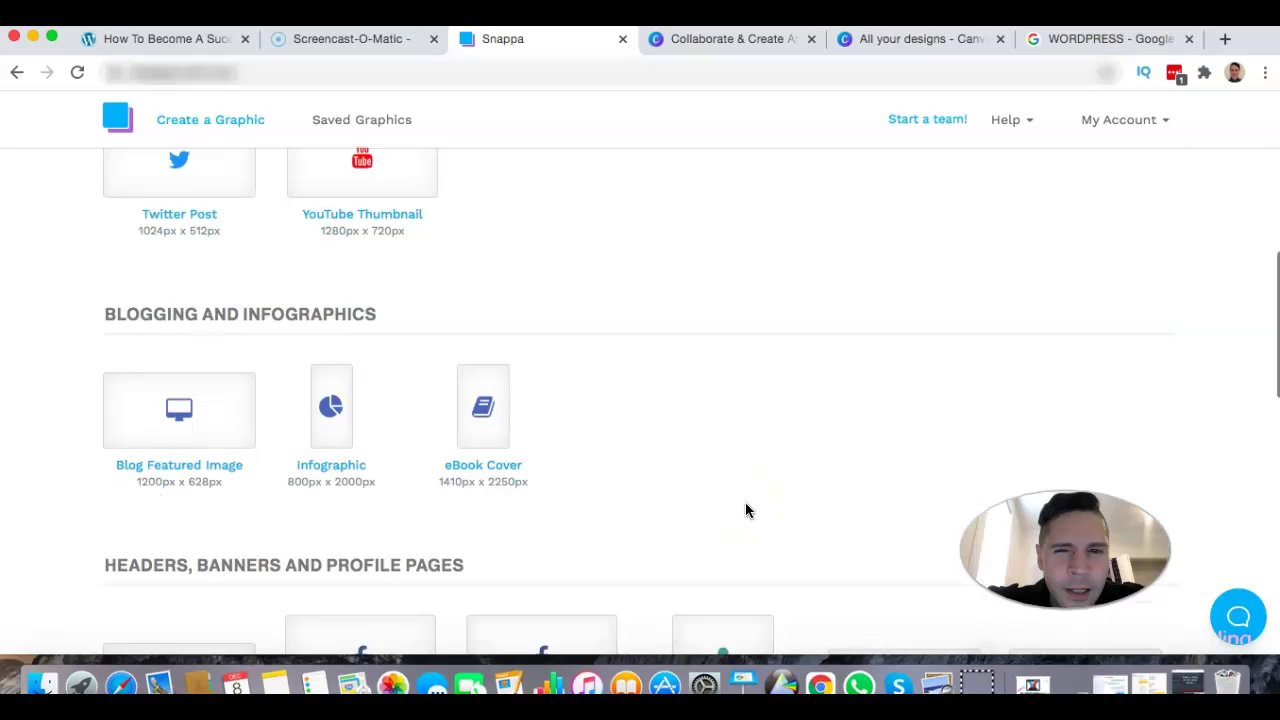
{"action": "scroll", "coordinate": [869, 346], "scroll_direction": "down", "scroll_amount": 5}
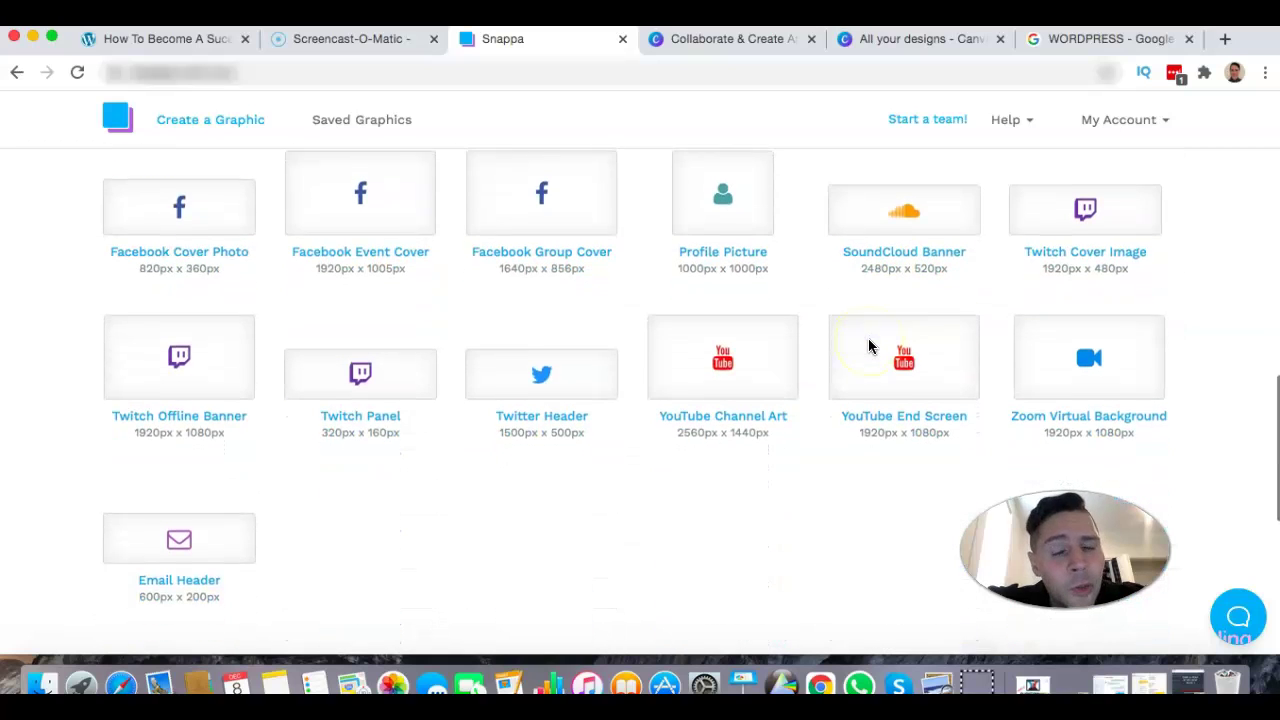
Load youtube.com in place of the WordPress image search and open the account's own channel page
{"action": "left_click", "coordinate": [1098, 42]}
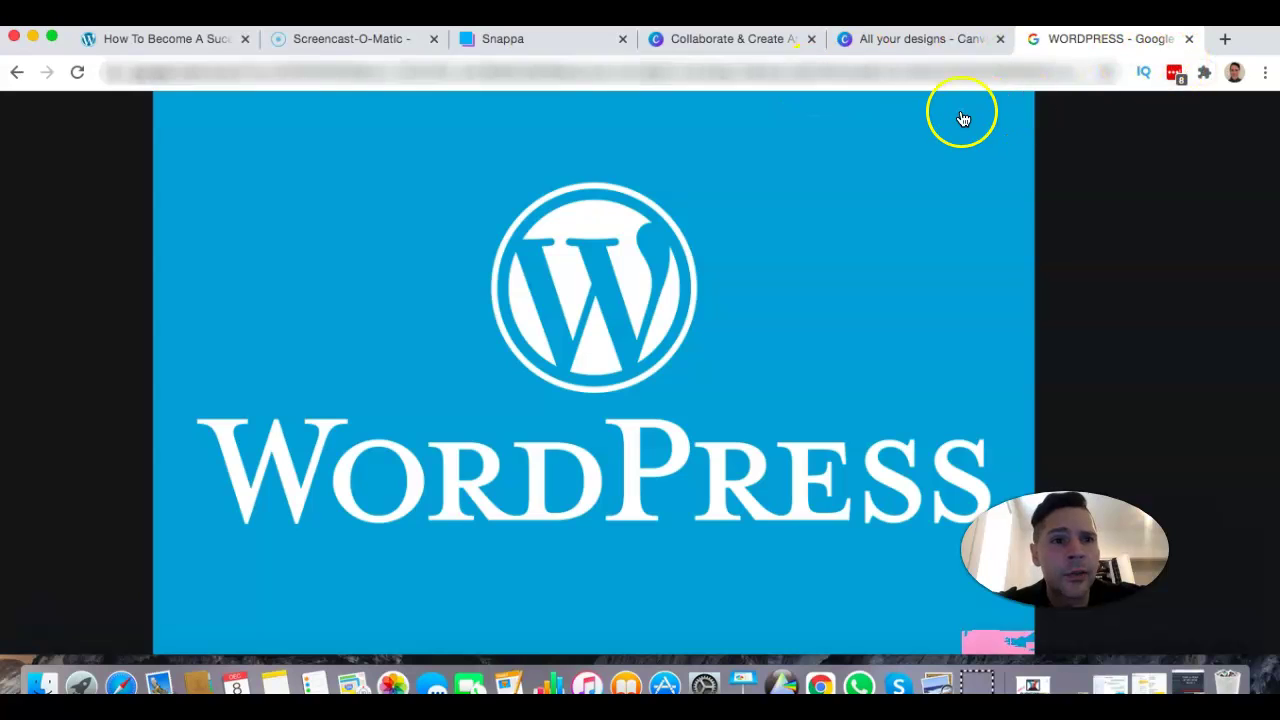
{"action": "left_click", "coordinate": [949, 73]}
{"action": "type", "text": "you"}
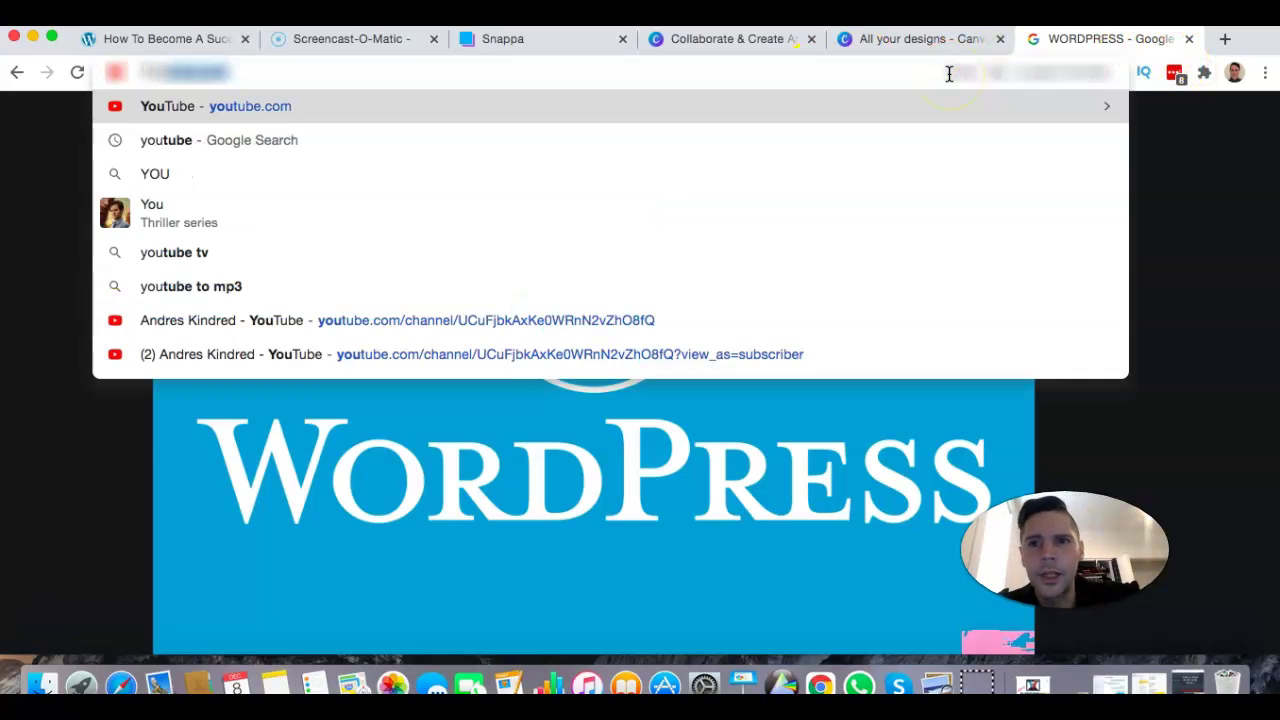
{"action": "key", "text": "Return"}
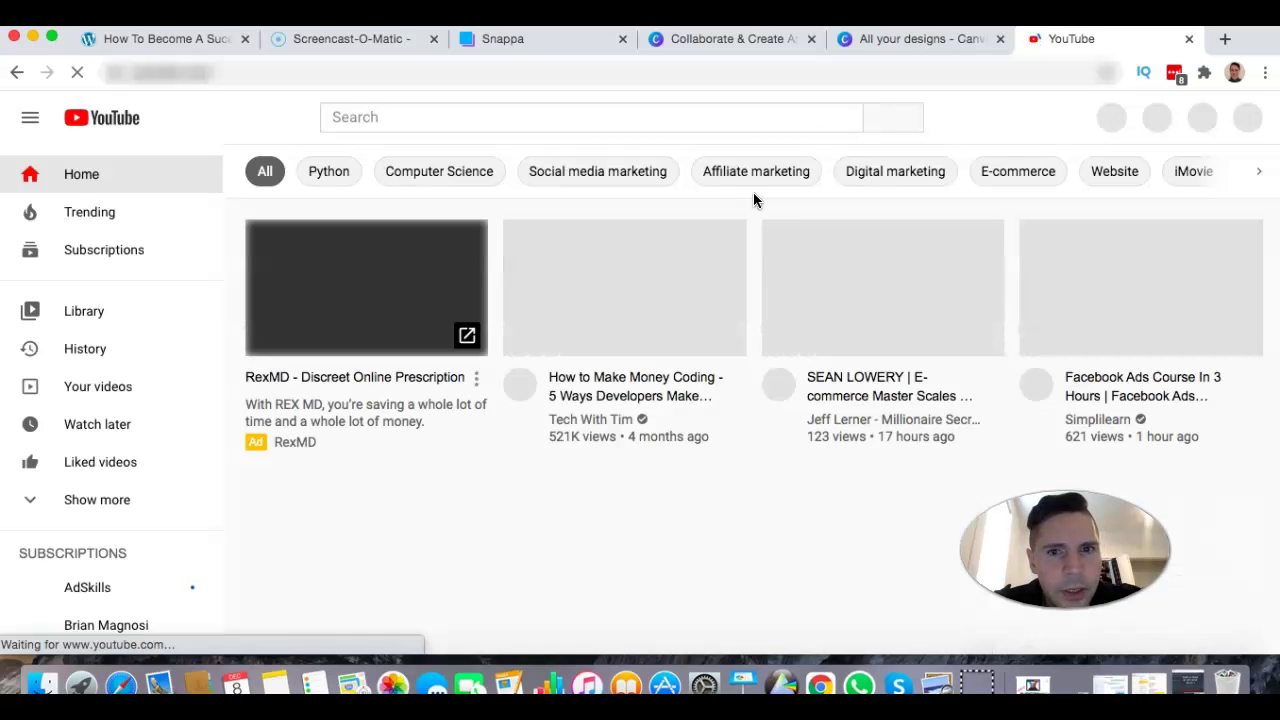
{"action": "left_click", "coordinate": [978, 178]}
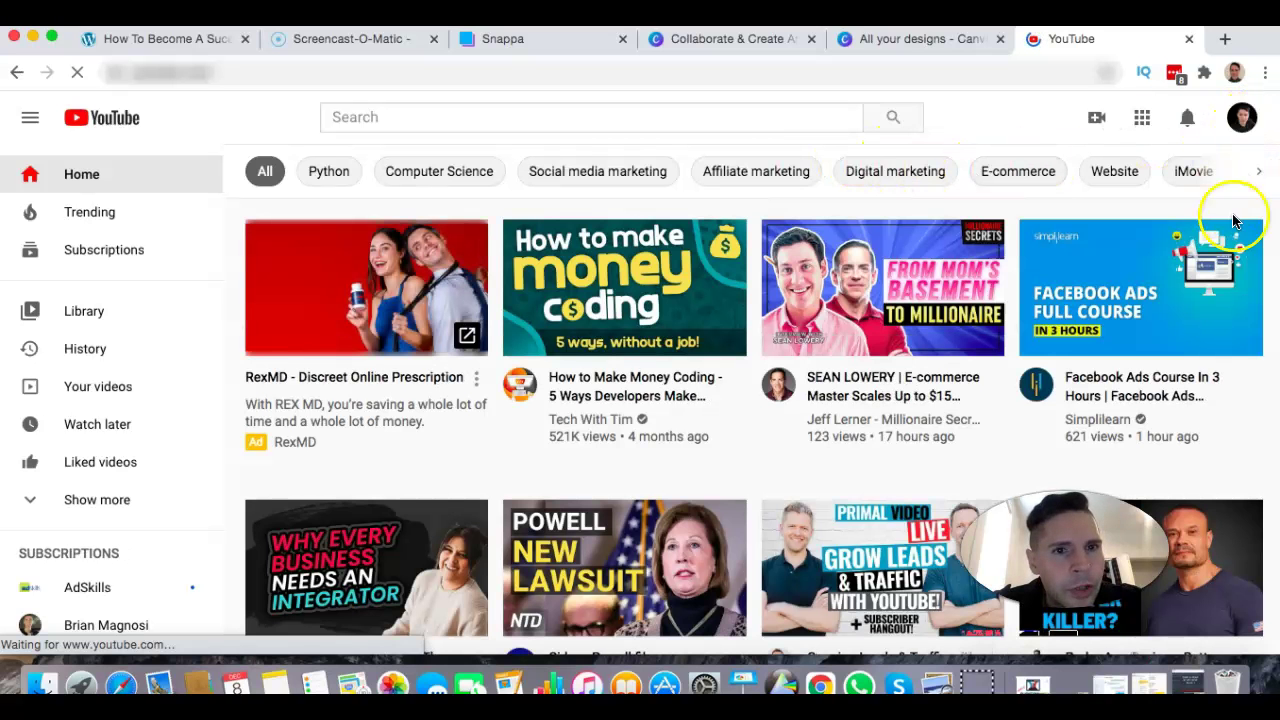
{"action": "left_click", "coordinate": [1242, 120]}
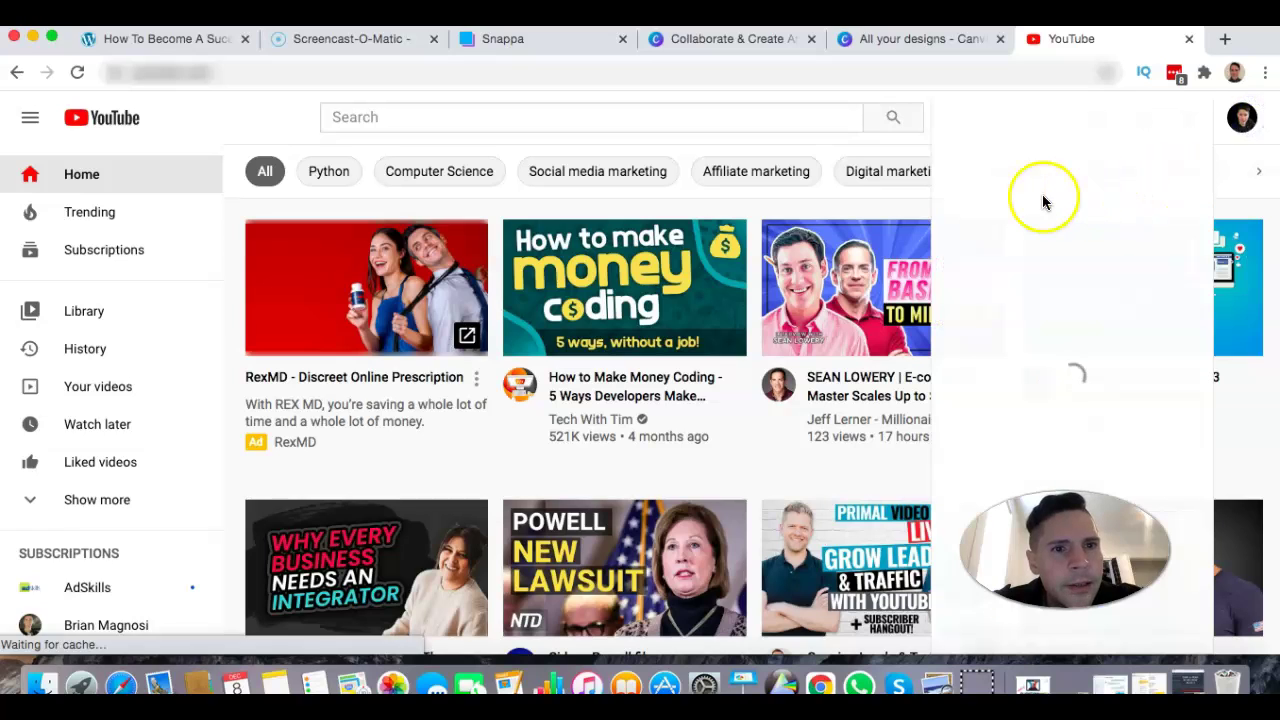
{"action": "left_click", "coordinate": [1014, 219]}
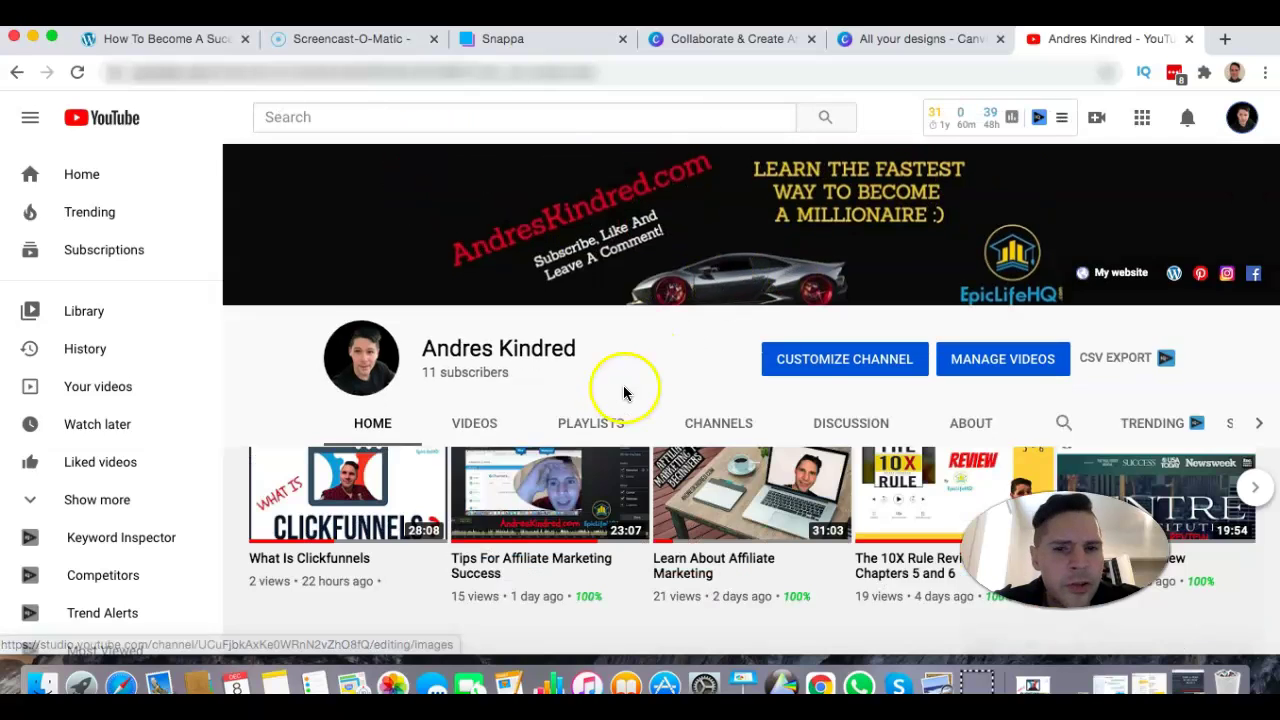
Open the channel's list of uploaded videos and look through the video thumbnails
{"action": "scroll", "coordinate": [623, 391], "scroll_direction": "down", "scroll_amount": 2}
{"action": "scroll", "coordinate": [623, 391], "scroll_direction": "up", "scroll_amount": 1}
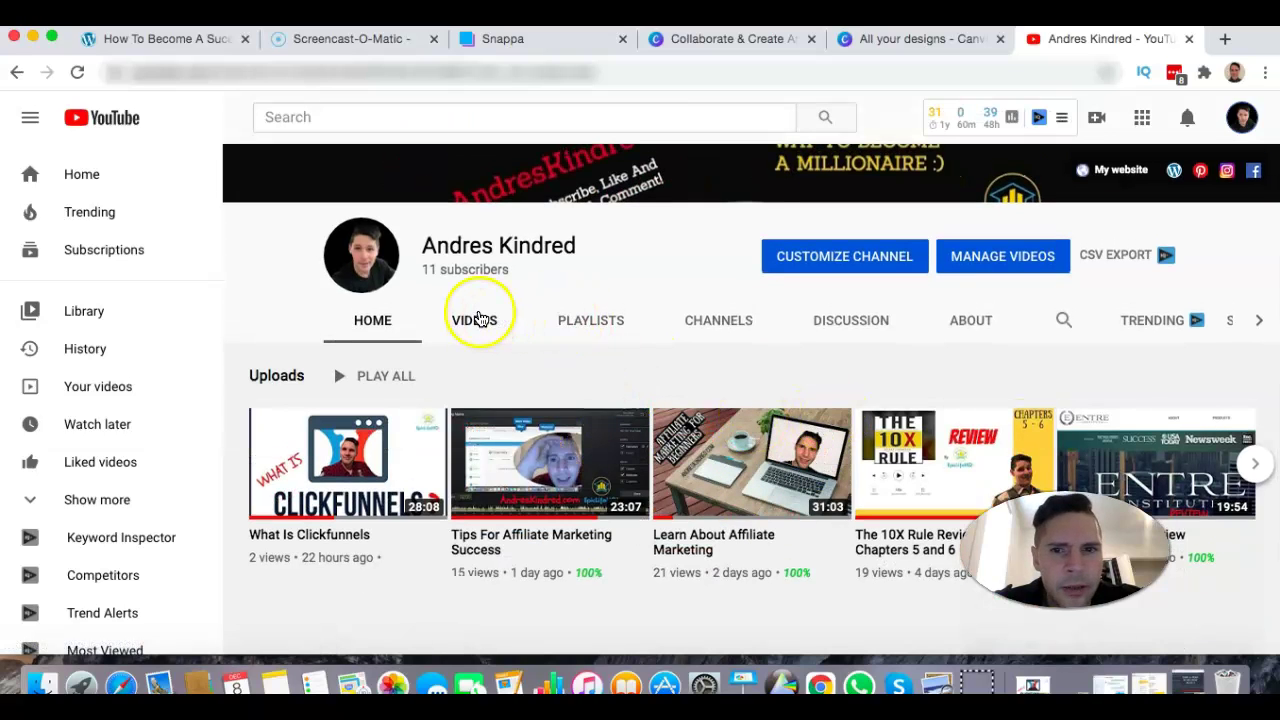
{"action": "left_click", "coordinate": [479, 319]}
{"action": "scroll", "coordinate": [814, 434], "scroll_direction": "down", "scroll_amount": 5}
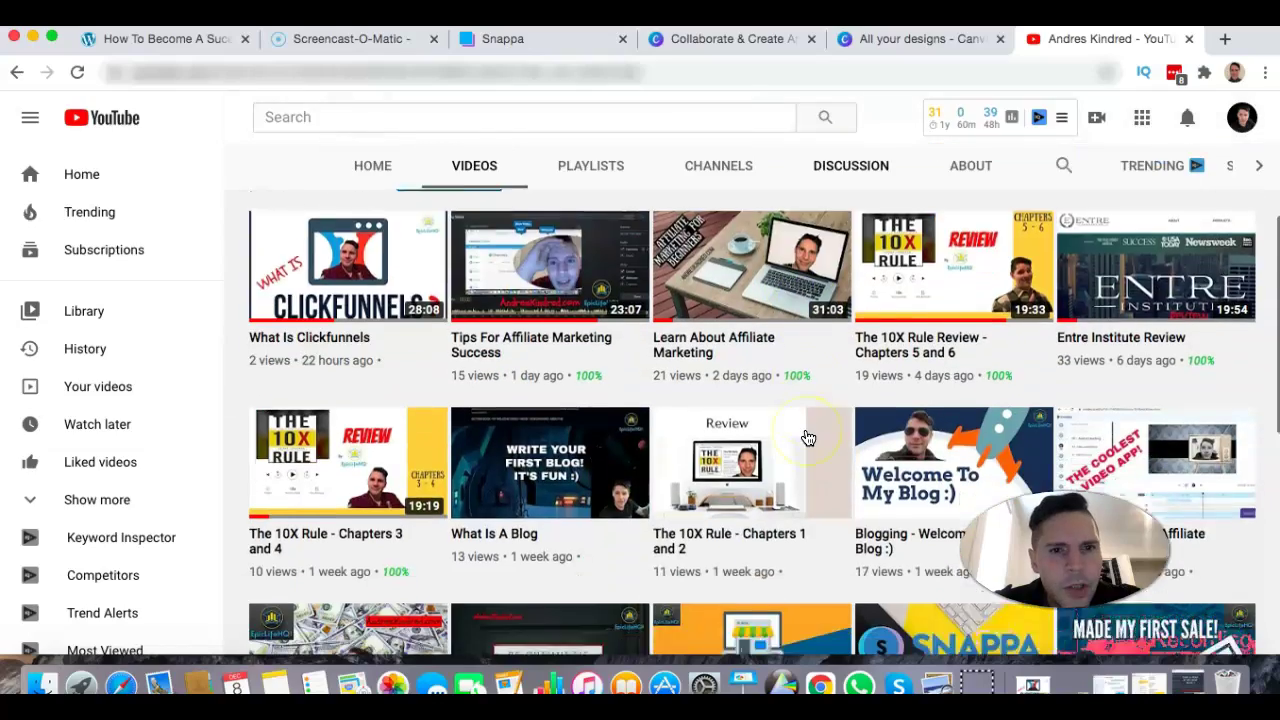
{"action": "scroll", "coordinate": [780, 440], "scroll_direction": "up", "scroll_amount": 4}
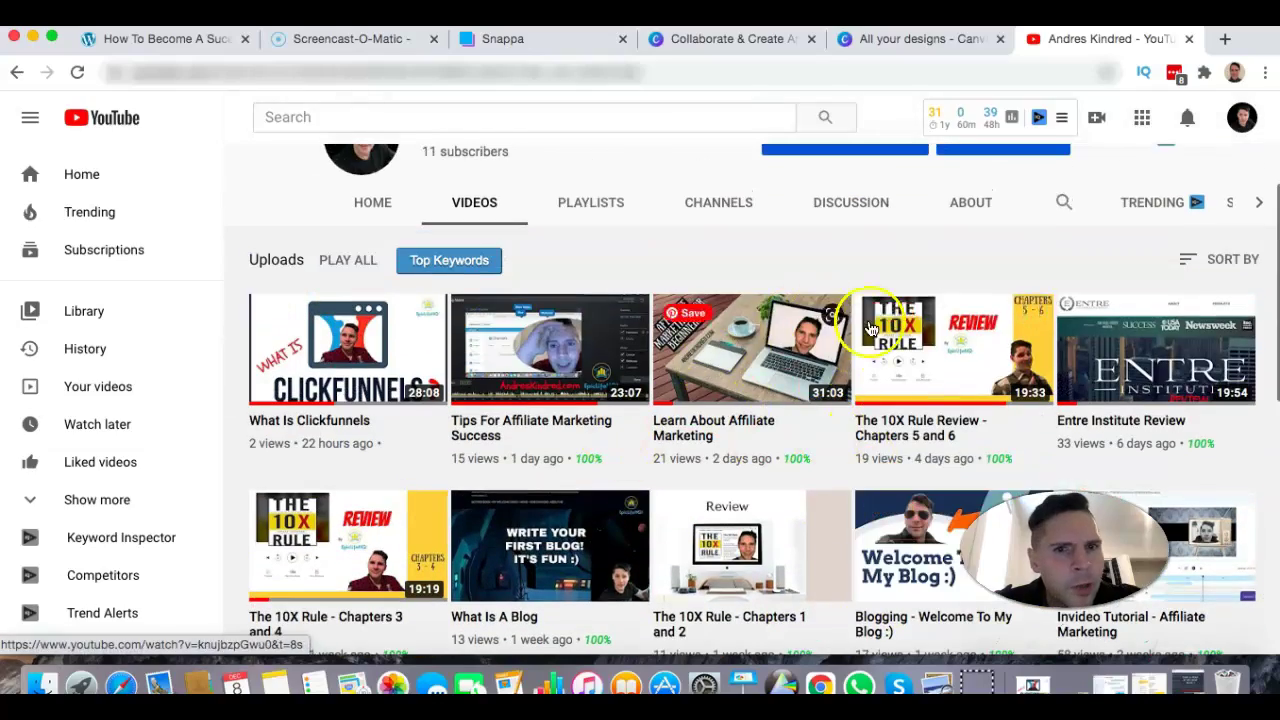
{"action": "scroll", "coordinate": [714, 447], "scroll_direction": "down", "scroll_amount": 3}
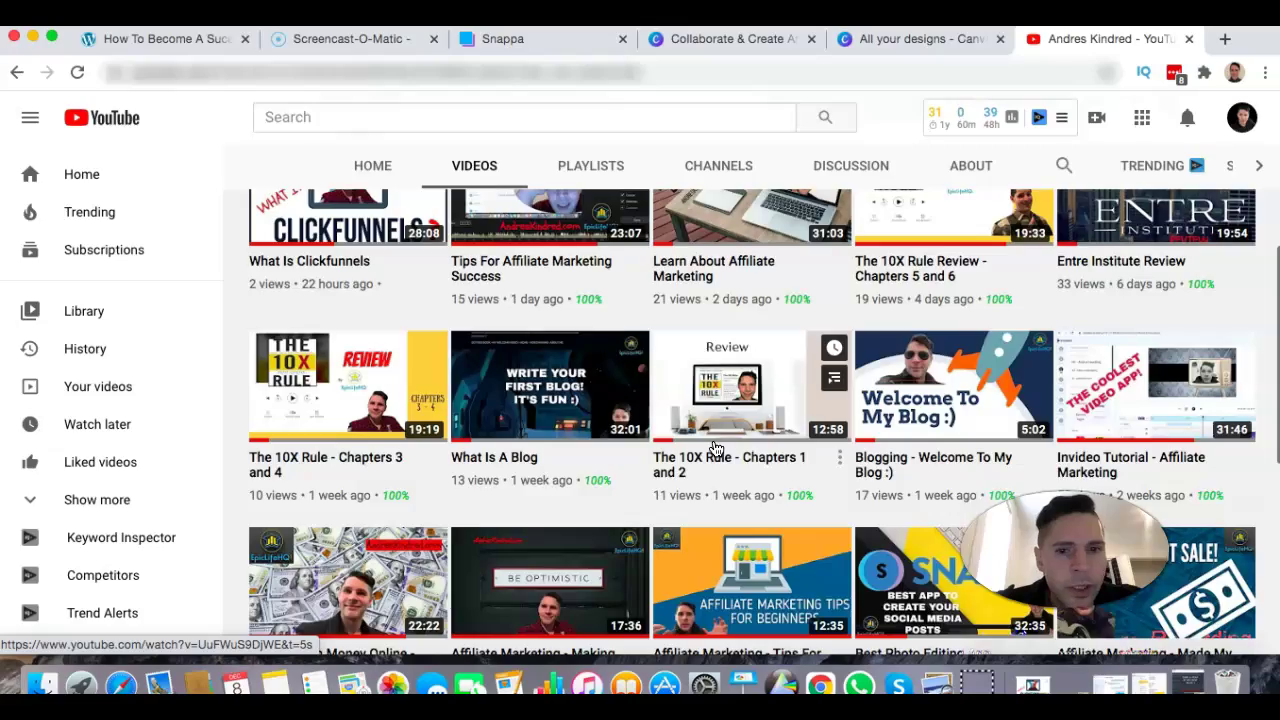
{"action": "scroll", "coordinate": [714, 447], "scroll_direction": "down", "scroll_amount": 8}
{"action": "scroll", "coordinate": [714, 447], "scroll_direction": "up", "scroll_amount": 2}
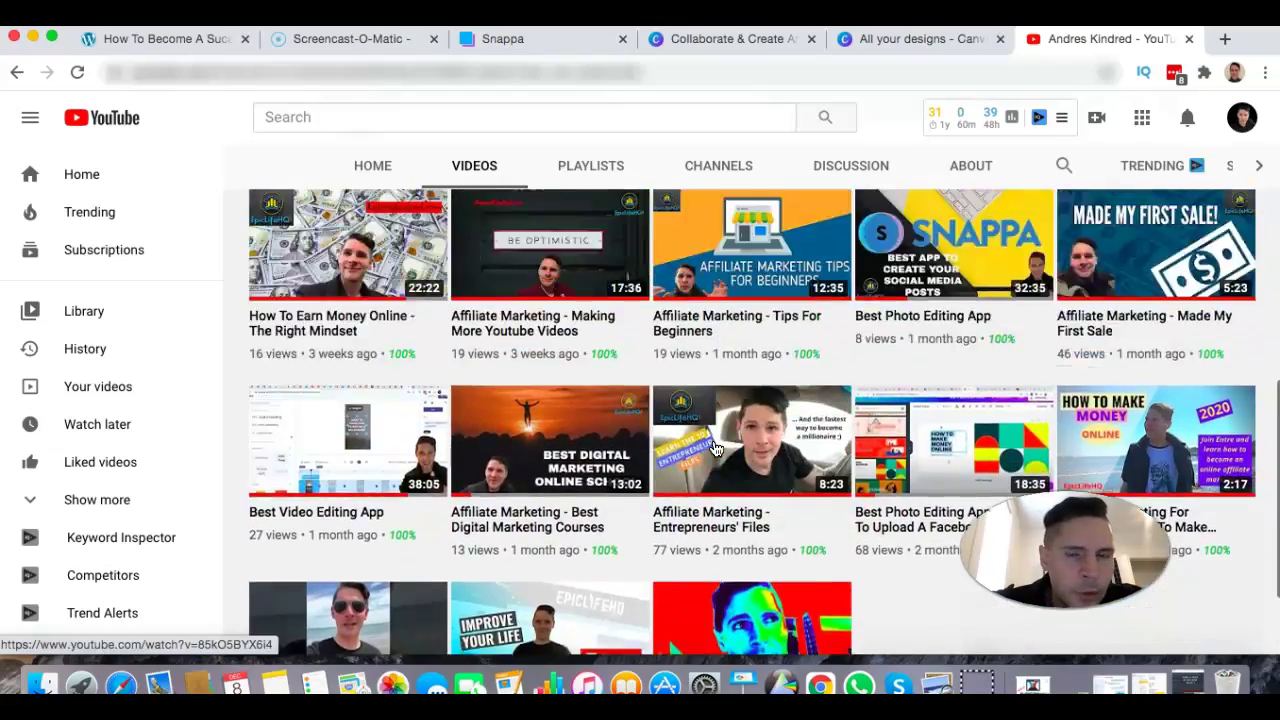
{"action": "scroll", "coordinate": [714, 447], "scroll_direction": "up", "scroll_amount": 12}
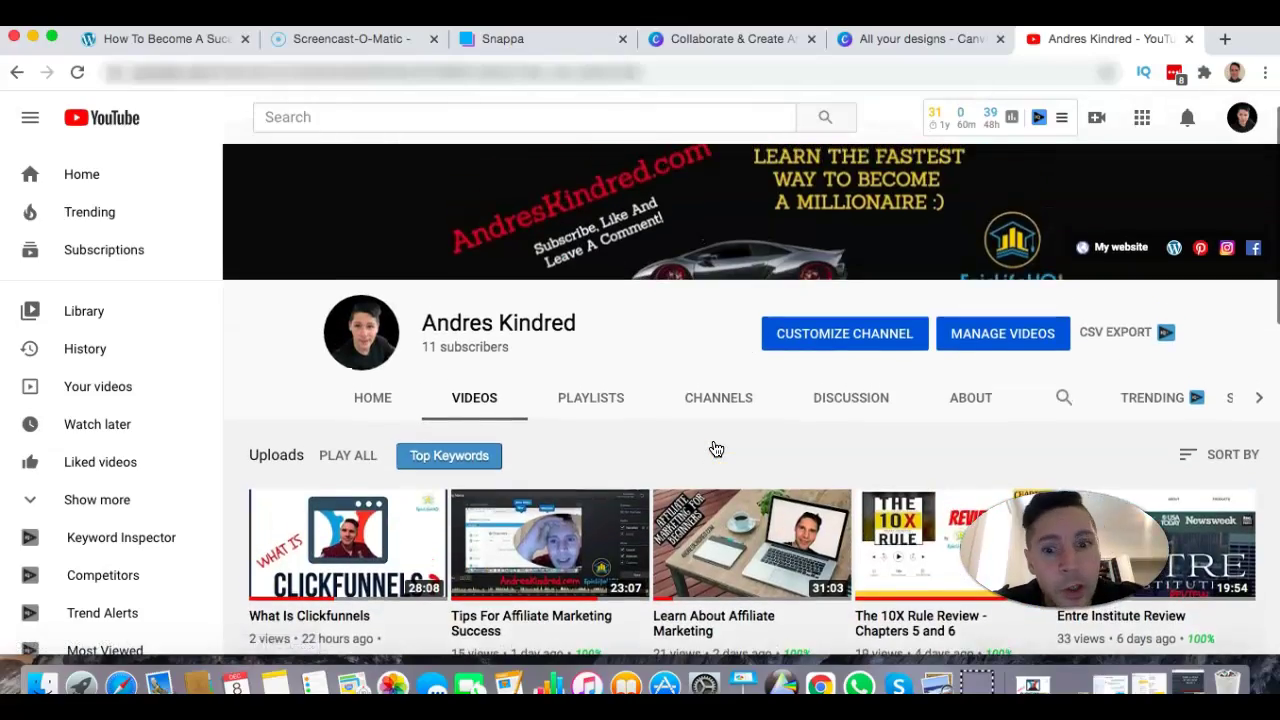
{"action": "scroll", "coordinate": [716, 449], "scroll_direction": "down", "scroll_amount": 2}
{"action": "scroll", "coordinate": [800, 320], "scroll_direction": "up", "scroll_amount": 3}
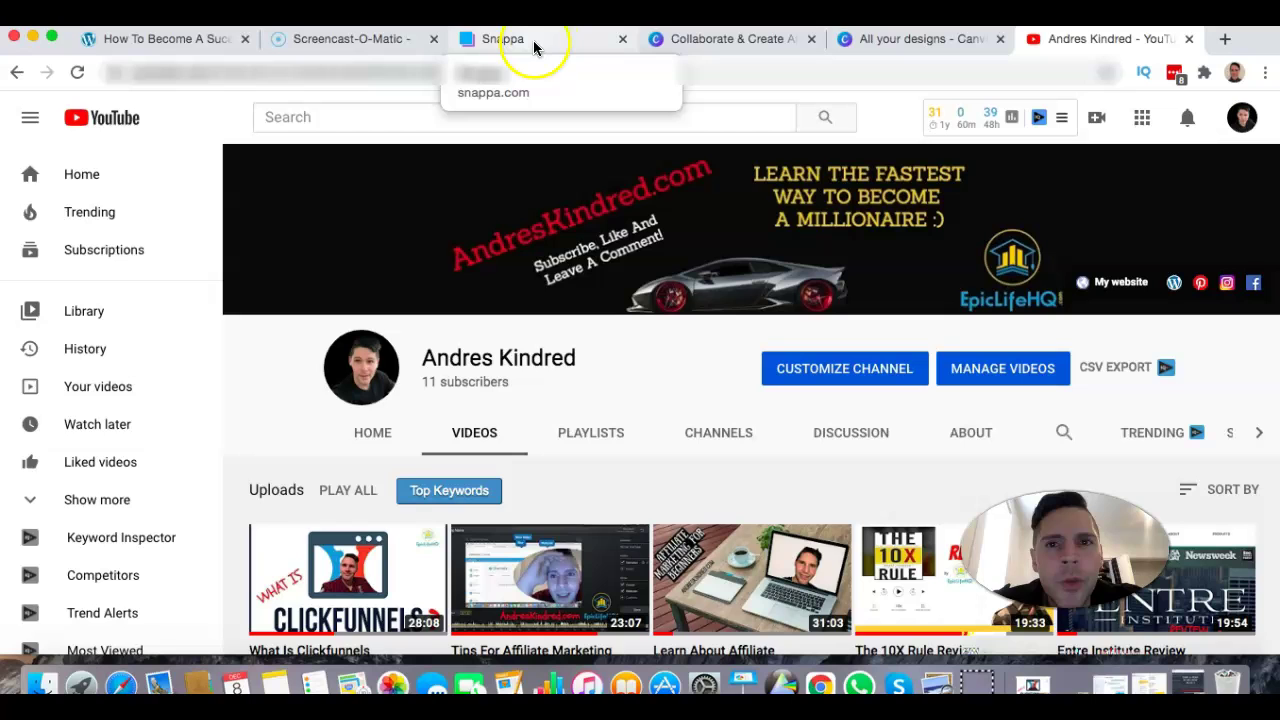
Examine the channel art banner closely, including its text, car image and logo
{"action": "scroll", "coordinate": [736, 201], "scroll_direction": "up", "scroll_amount": 3}
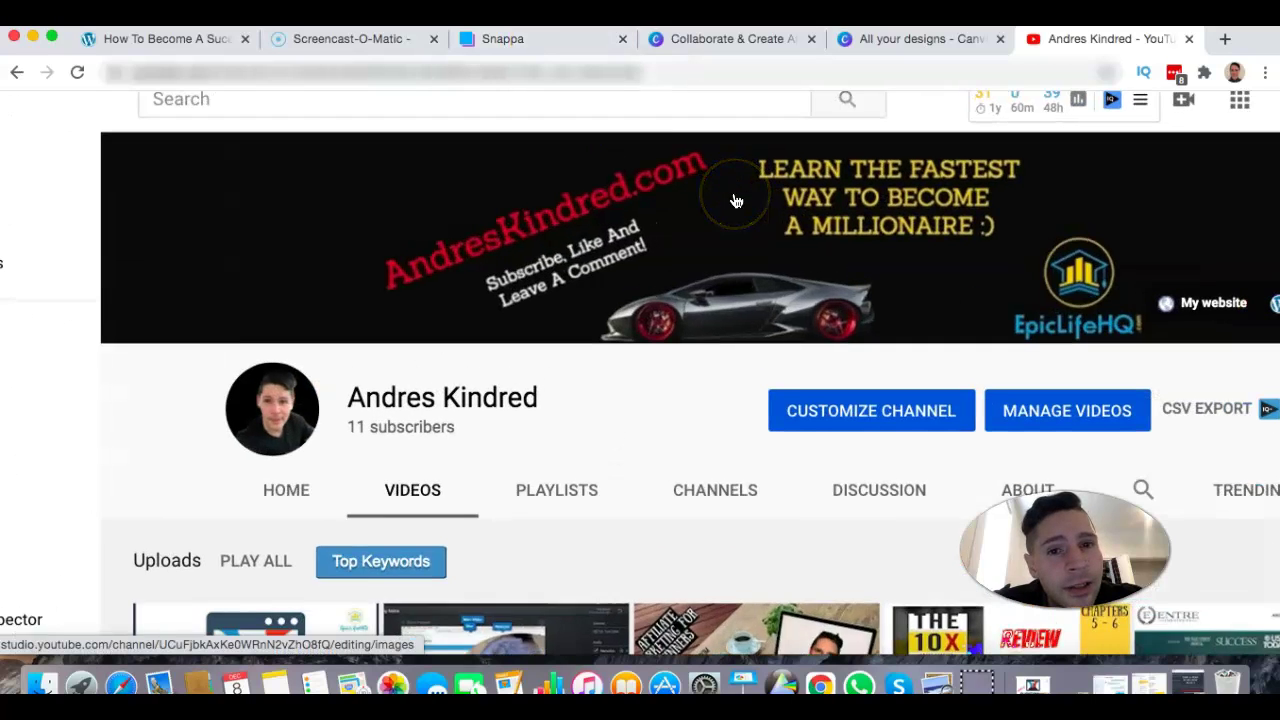
{"action": "scroll", "coordinate": [736, 201], "scroll_direction": "right", "scroll_amount": 2}
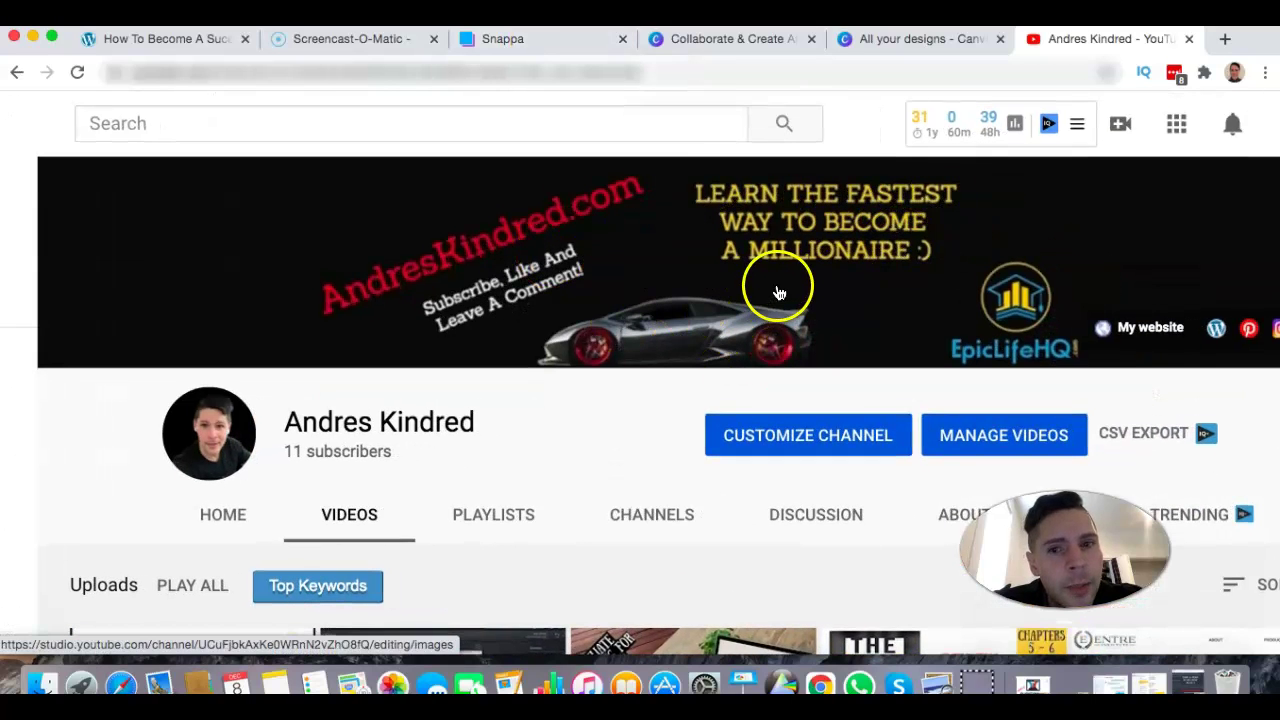
{"action": "scroll", "coordinate": [779, 292], "scroll_direction": "down", "scroll_amount": 3}
{"action": "scroll", "coordinate": [656, 250], "scroll_direction": "up", "scroll_amount": 3}
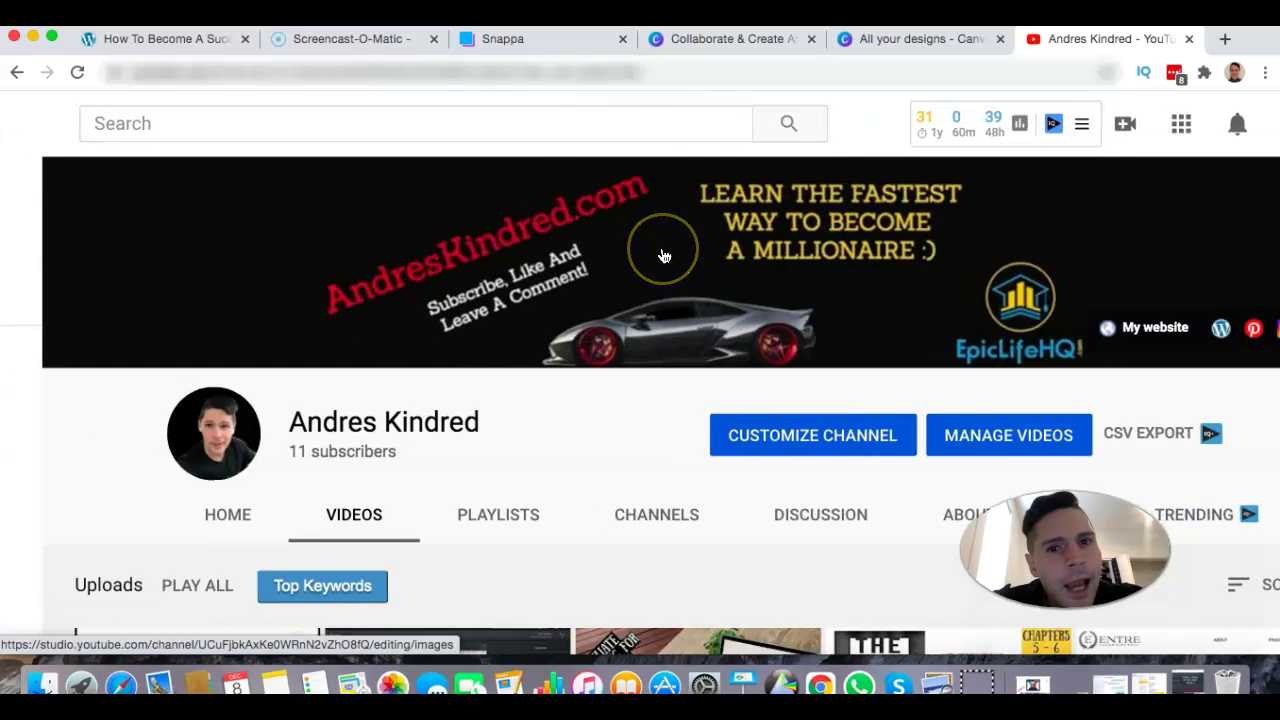
{"action": "scroll", "coordinate": [664, 256], "scroll_direction": "down", "scroll_amount": 3}
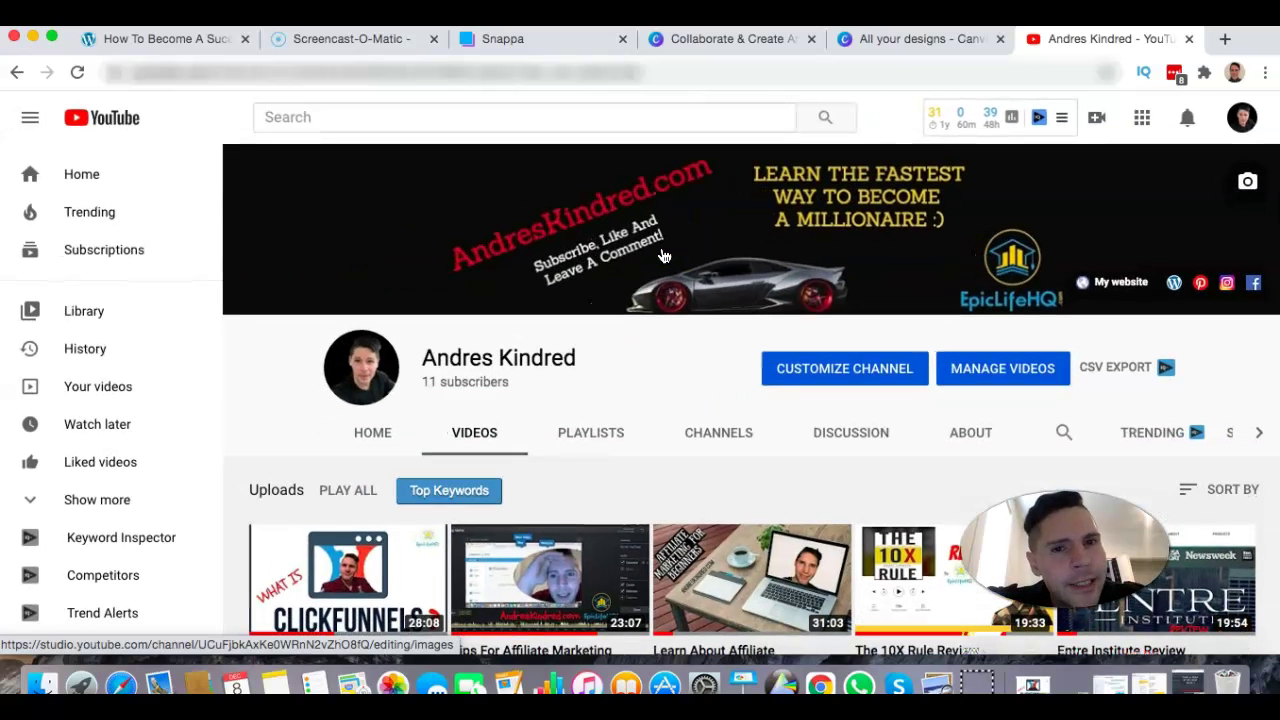
{"action": "left_click", "coordinate": [809, 277]}
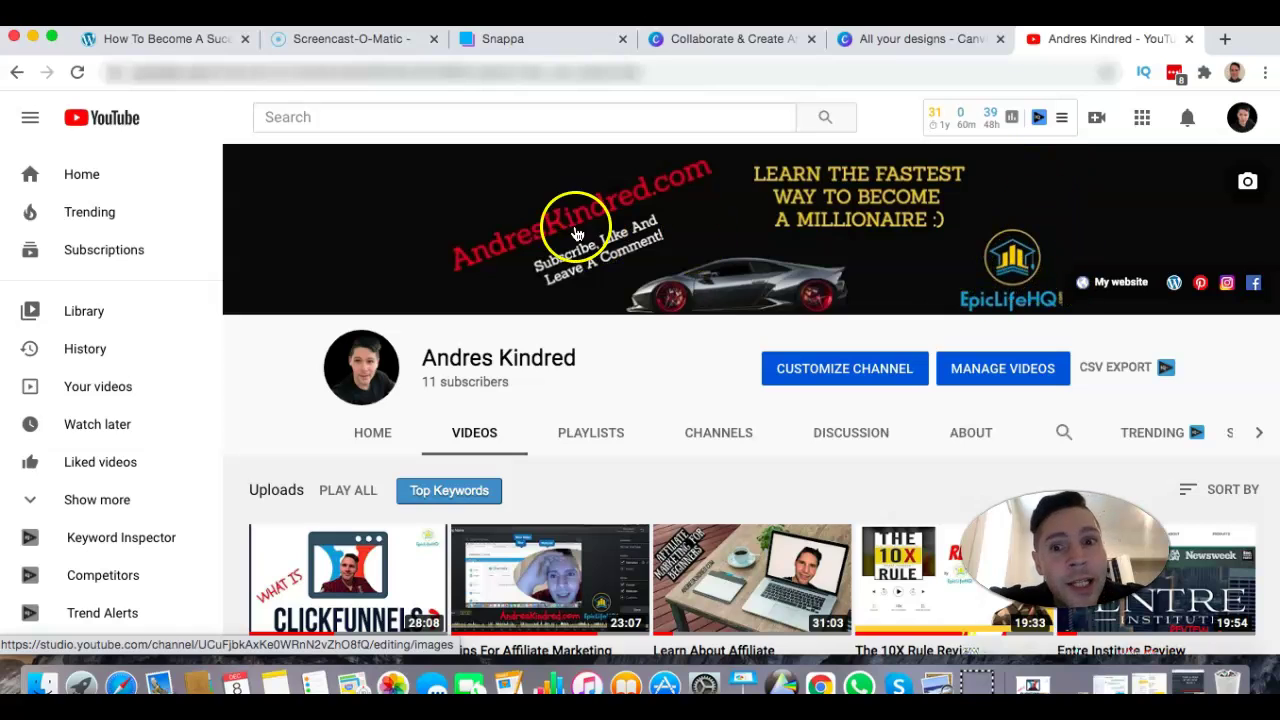
{"action": "mouse_move", "coordinate": [575, 293]}
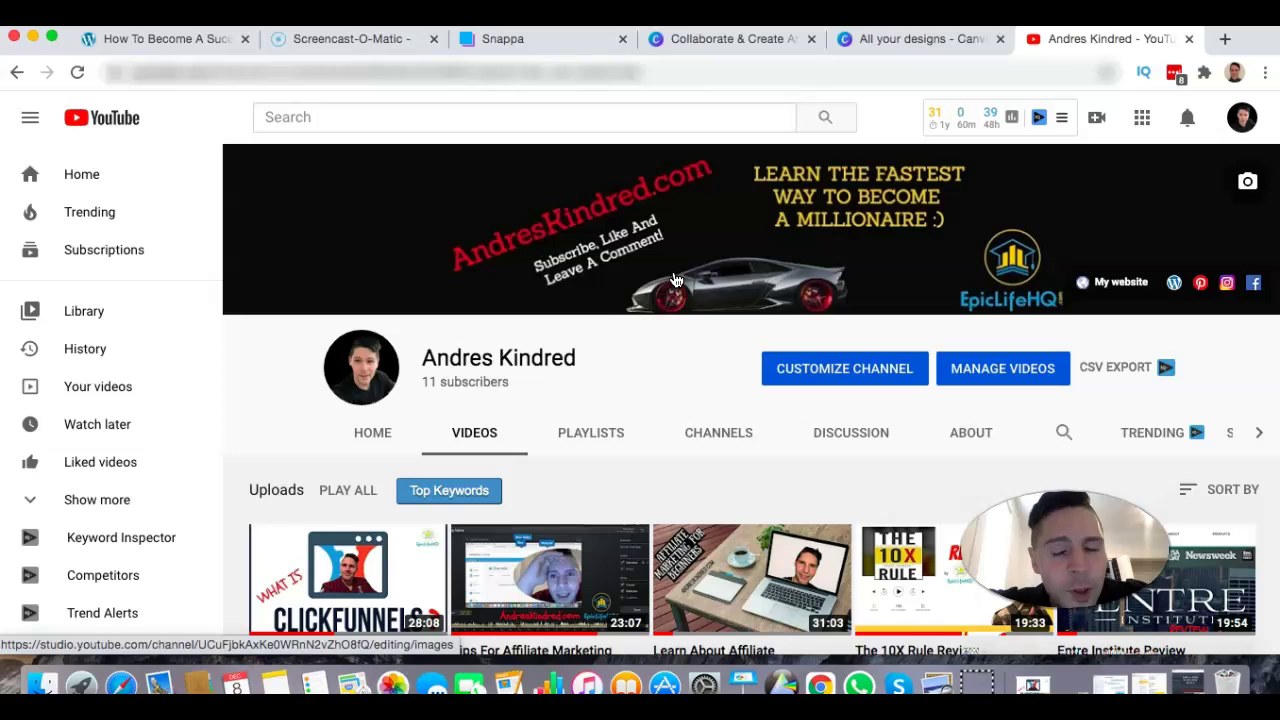
Switch to Snappa, open the YouTube Channel Art preset and look through its templates
{"action": "left_click", "coordinate": [502, 40]}
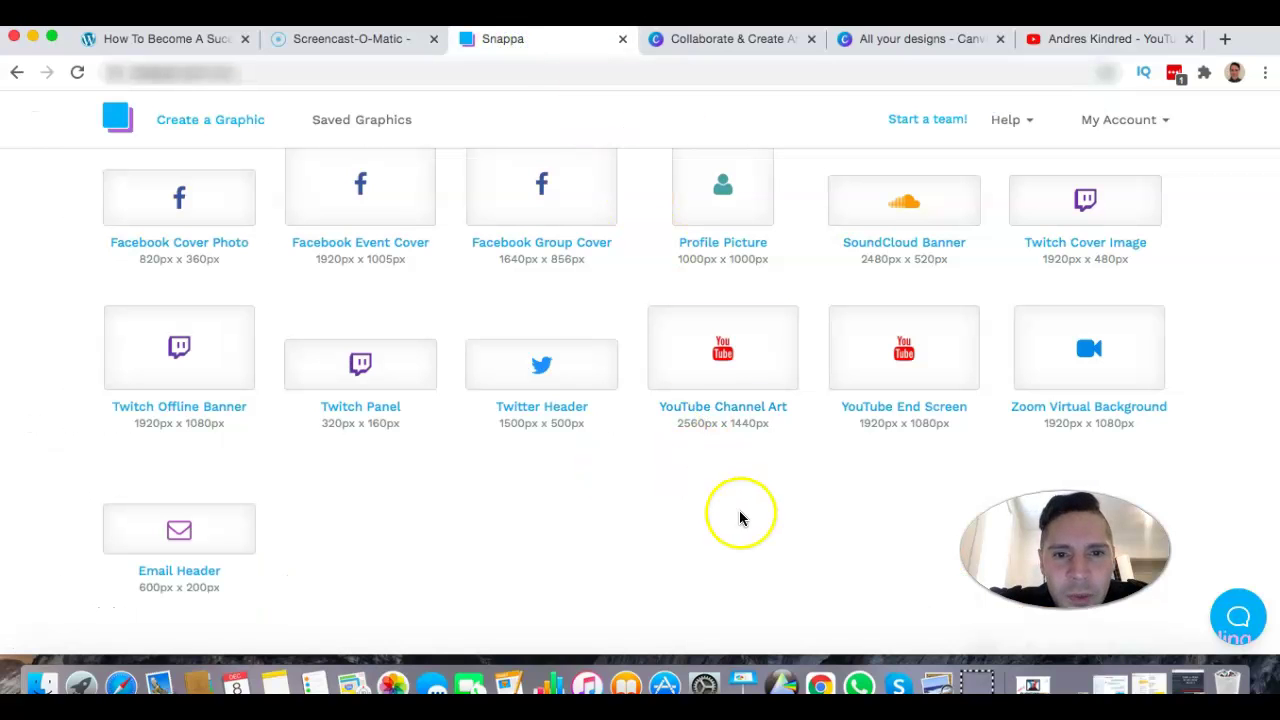
{"action": "left_click", "coordinate": [751, 358]}
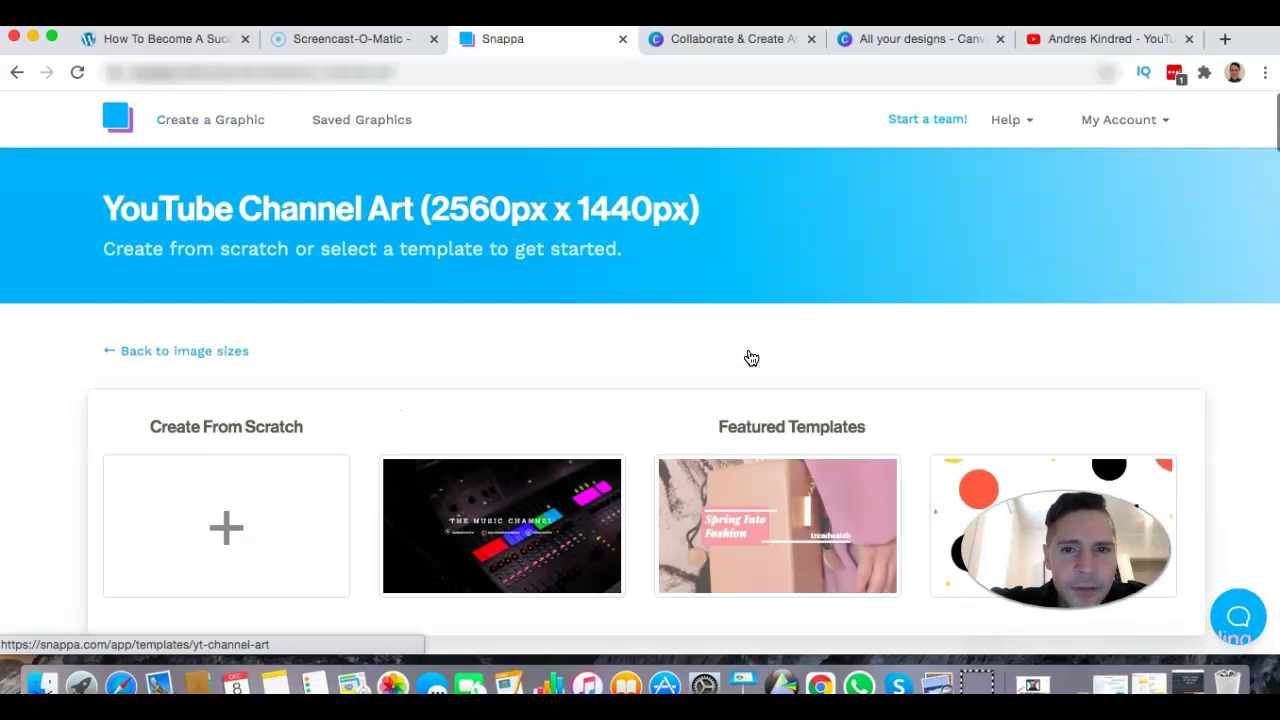
{"action": "scroll", "coordinate": [746, 357], "scroll_direction": "down", "scroll_amount": 3}
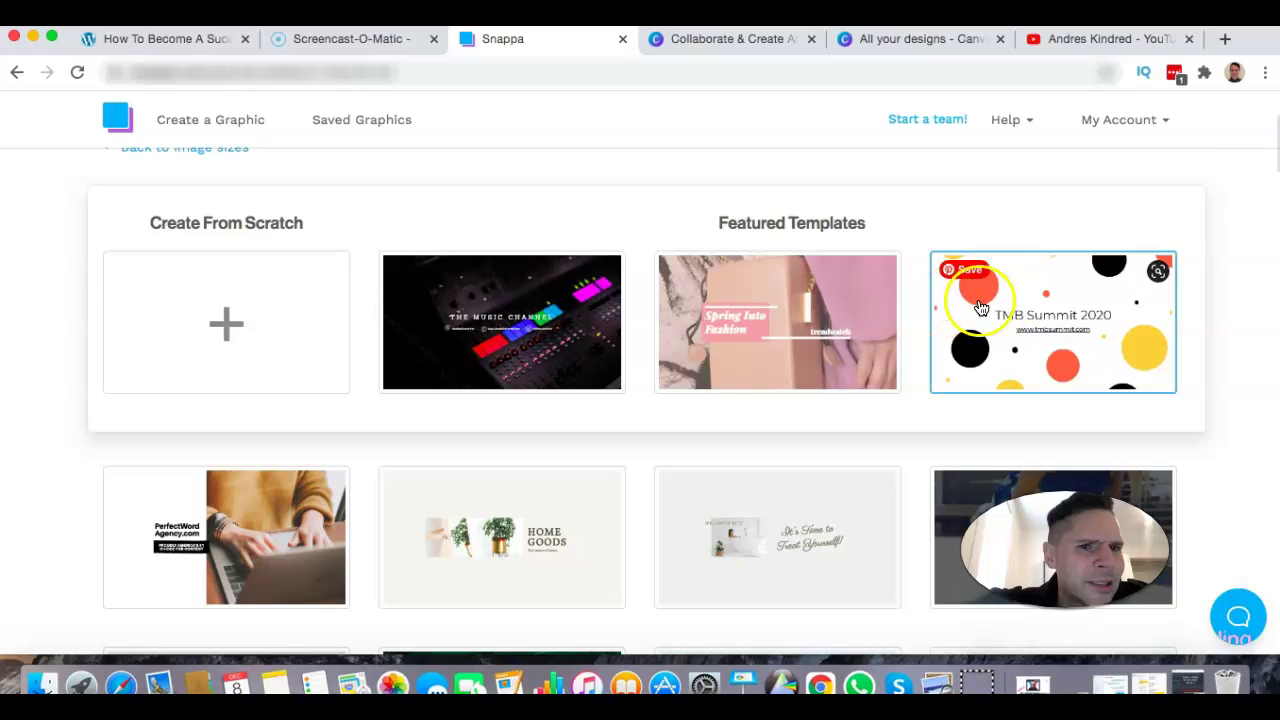
{"action": "scroll", "coordinate": [988, 311], "scroll_direction": "down", "scroll_amount": 3}
{"action": "scroll", "coordinate": [736, 392], "scroll_direction": "down", "scroll_amount": 5}
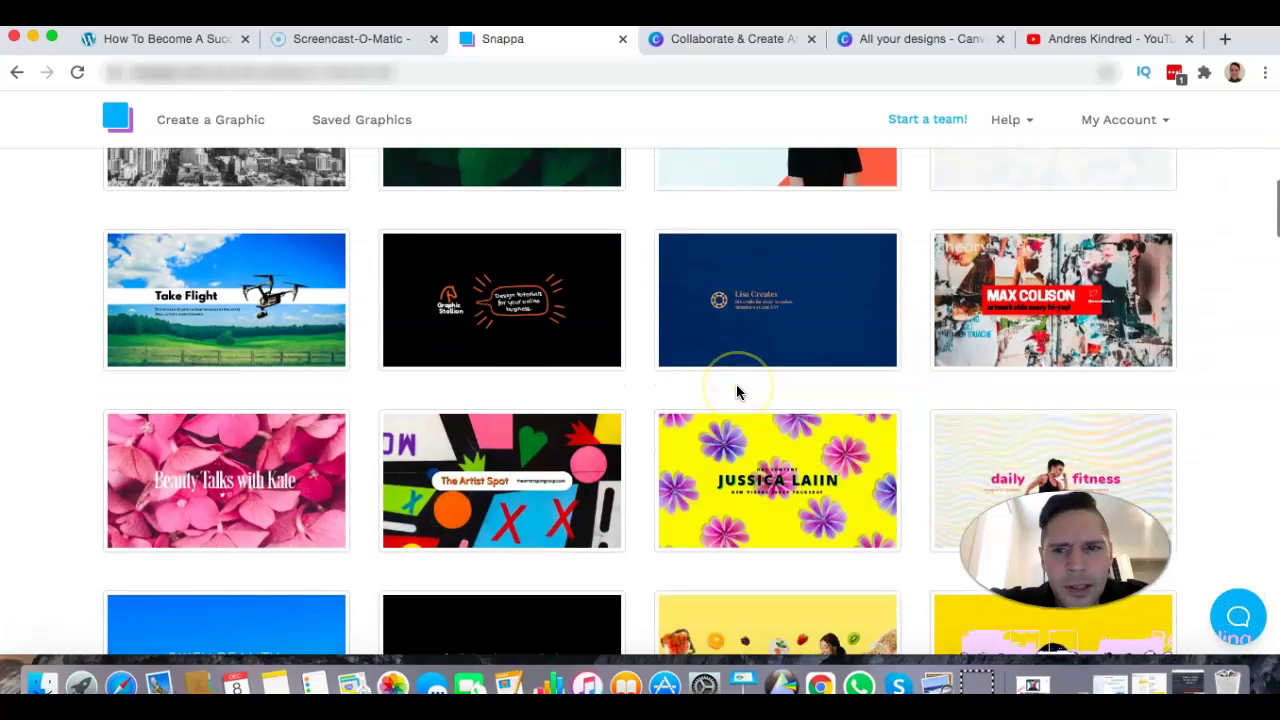
{"action": "scroll", "coordinate": [450, 370], "scroll_direction": "up", "scroll_amount": 7}
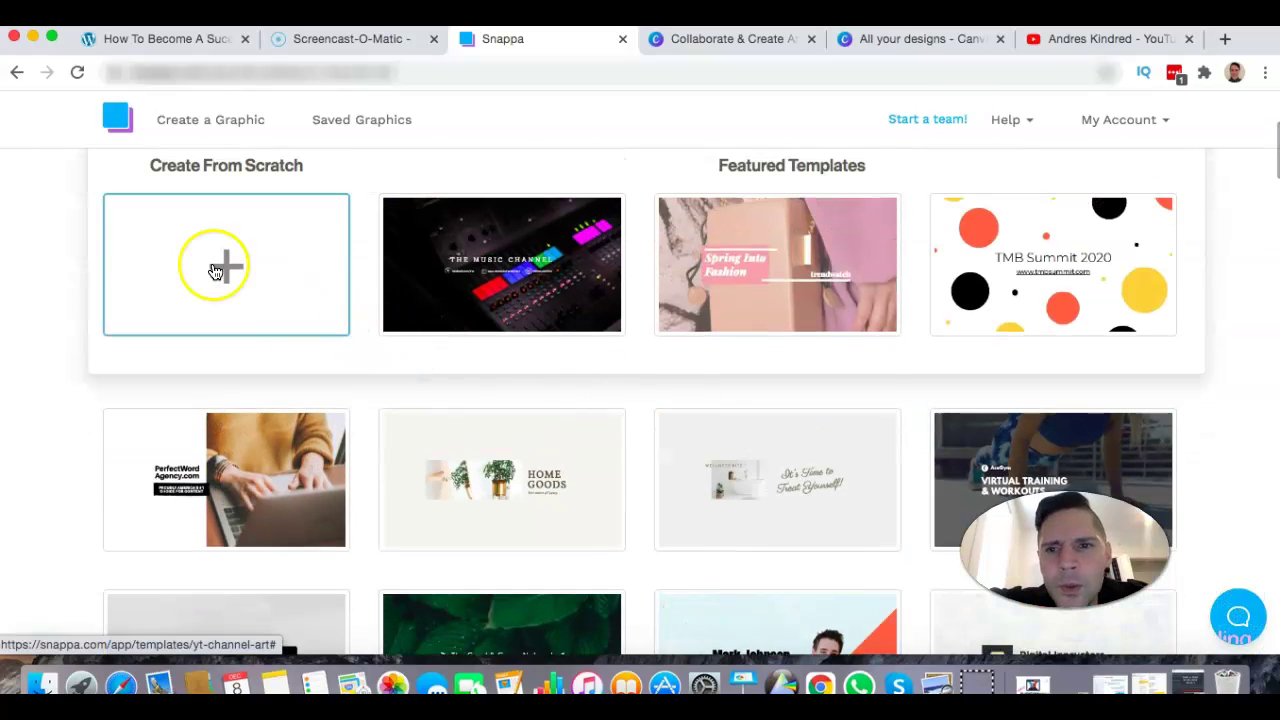
Start a blank YouTube Channel Art design, examine its desktop, tablet and TV areas, and return to the template page
{"action": "left_click", "coordinate": [215, 270]}
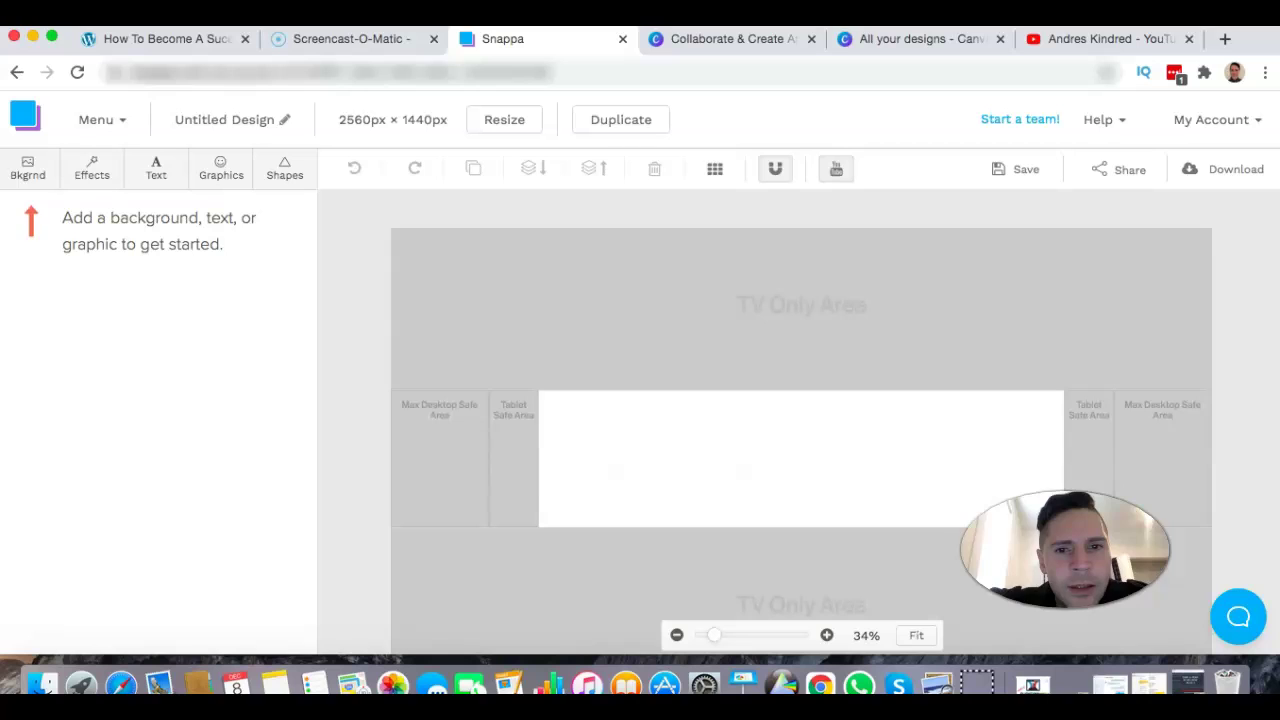
{"action": "scroll", "coordinate": [724, 350], "scroll_direction": "down", "scroll_amount": 1}
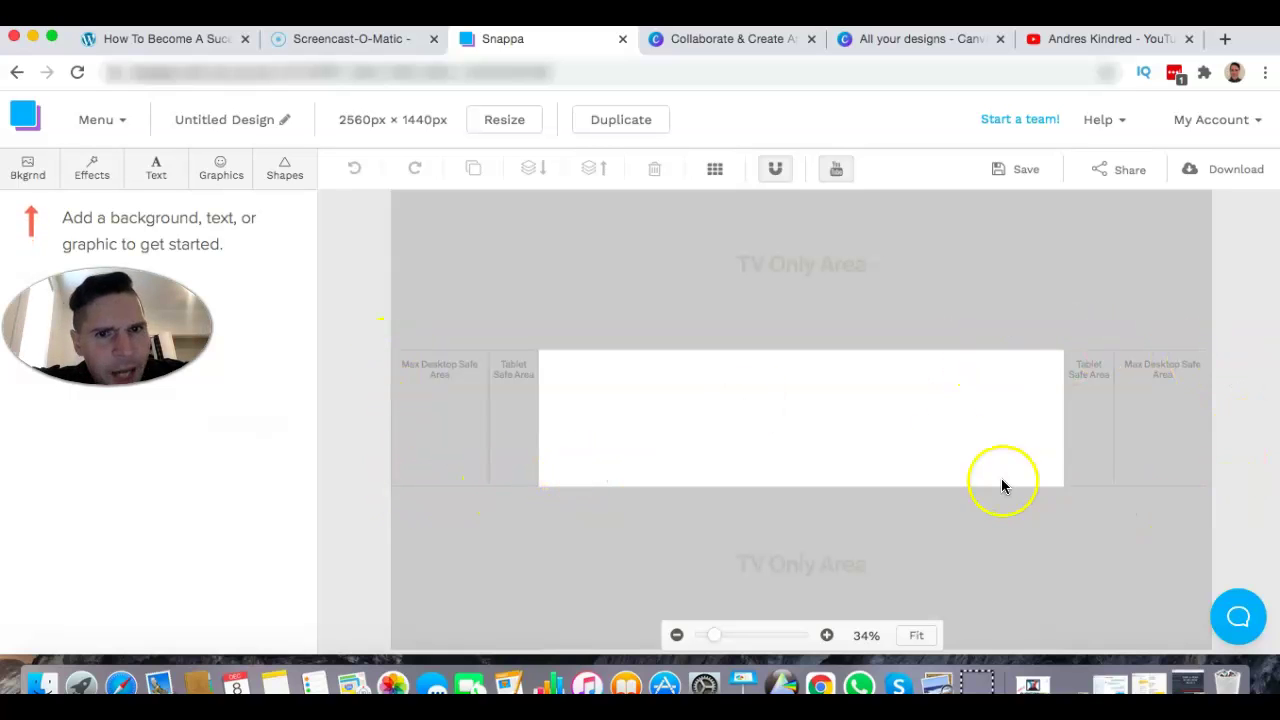
{"action": "scroll", "coordinate": [914, 378], "scroll_direction": "down", "scroll_amount": 1}
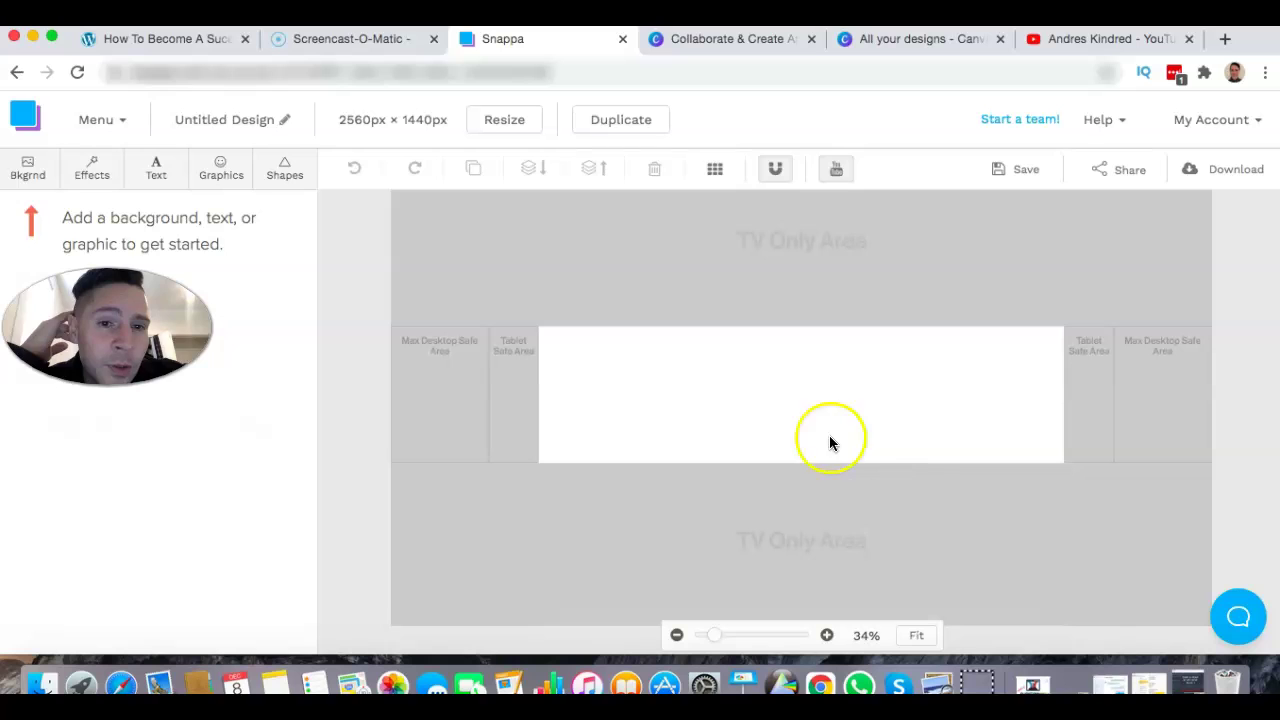
{"action": "left_click", "coordinate": [16, 72]}
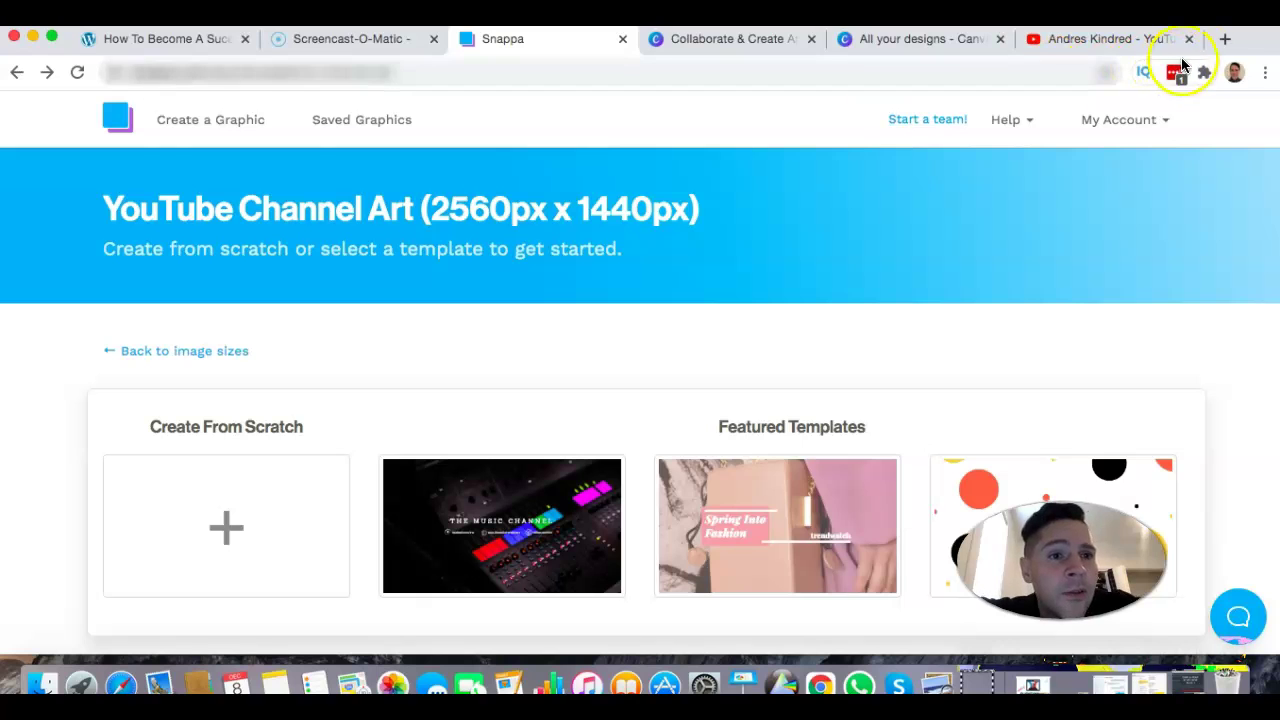
Load wordpress.org in a new browser tab
{"action": "left_click", "coordinate": [1226, 40]}
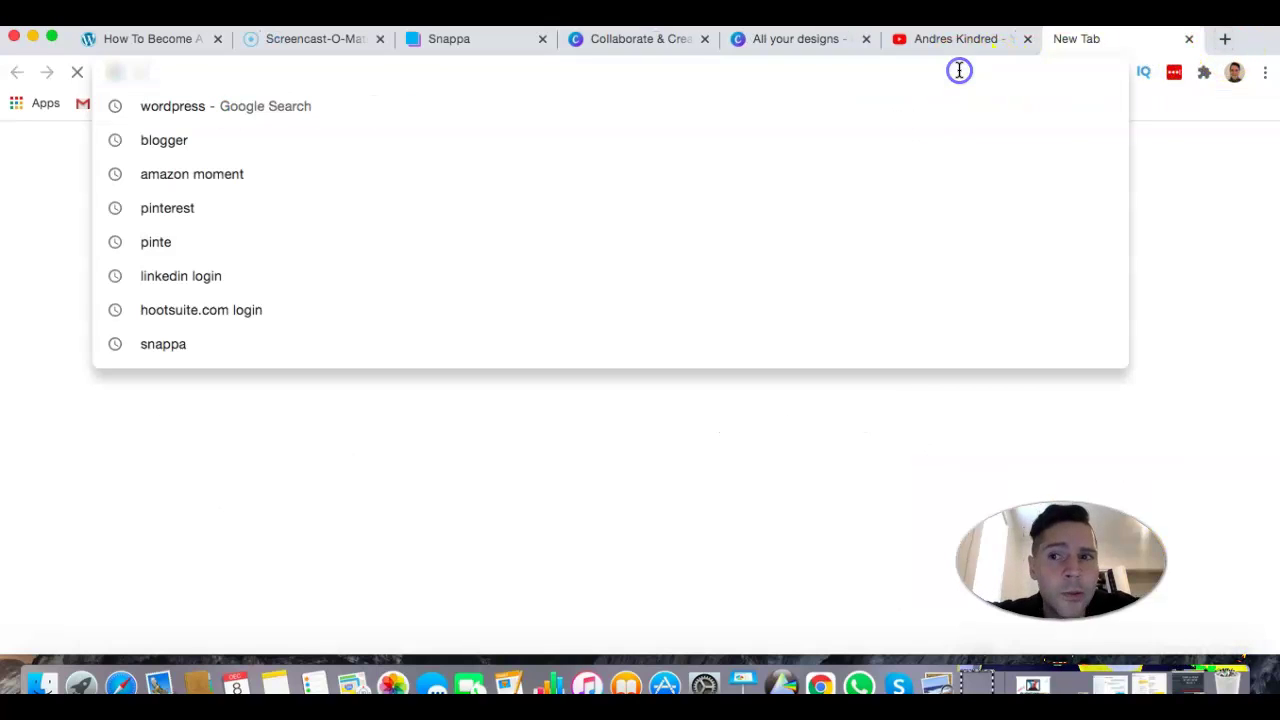
{"action": "type", "text": "WOR"}
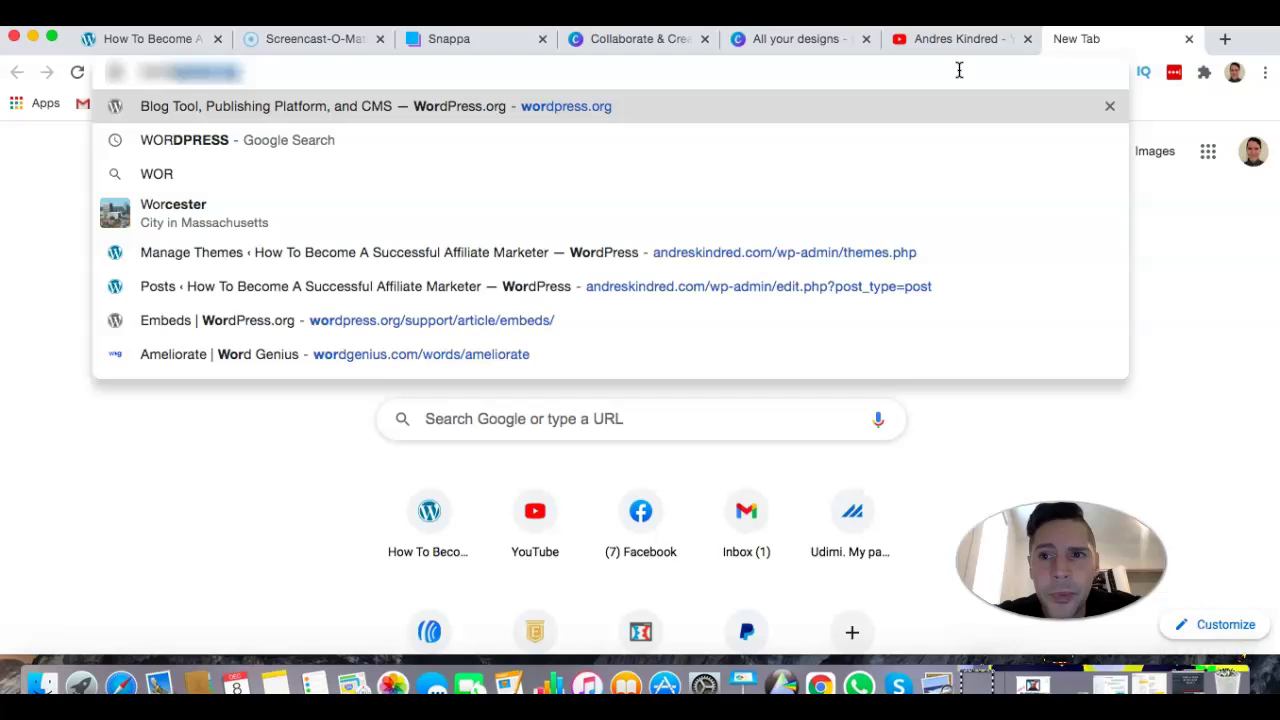
{"action": "type", "text": "DPRESS"}
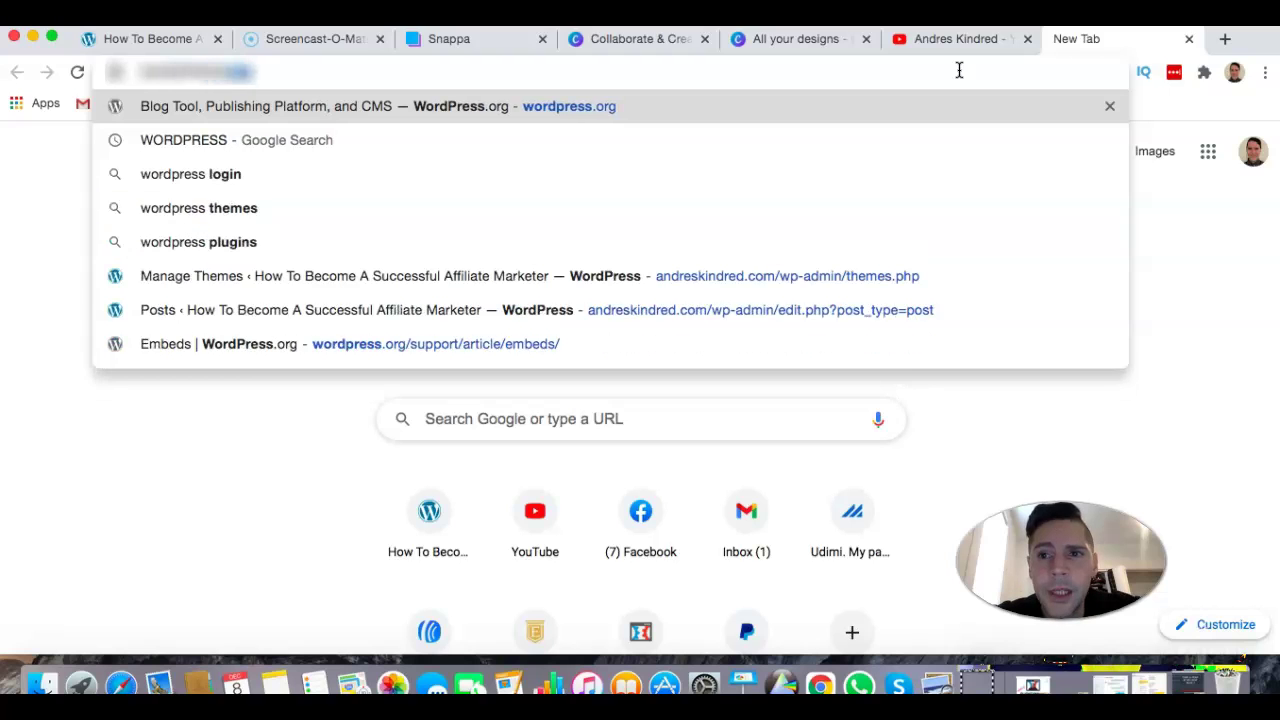
{"action": "key", "text": "Return"}
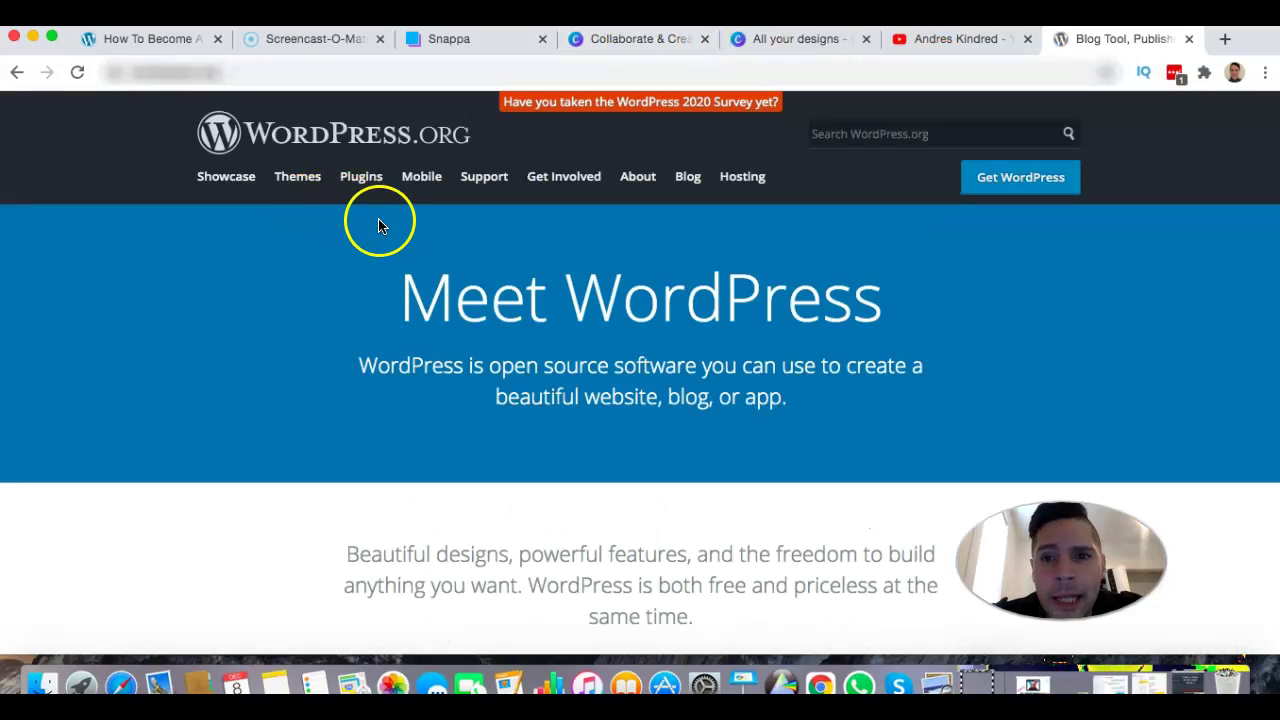
Search Google for WORDPRESS in place of the wordpress.org page
{"action": "left_click", "coordinate": [505, 77]}
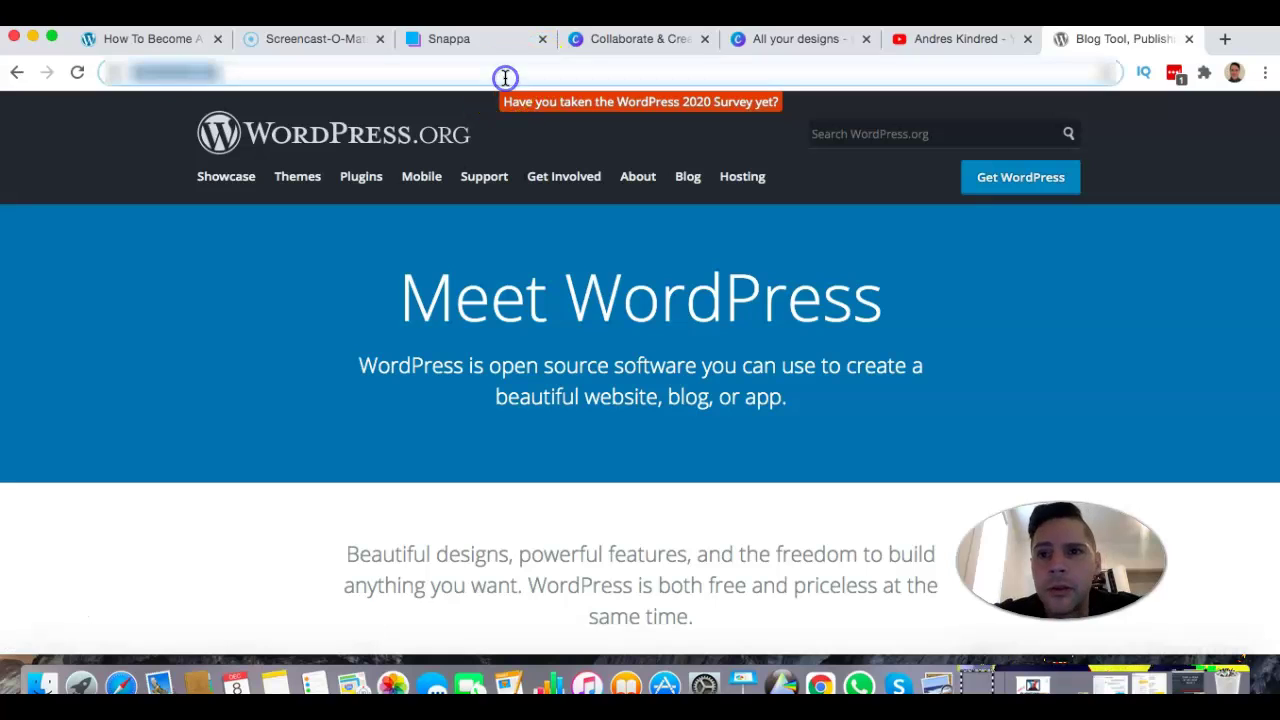
{"action": "type", "text": "WORK"}
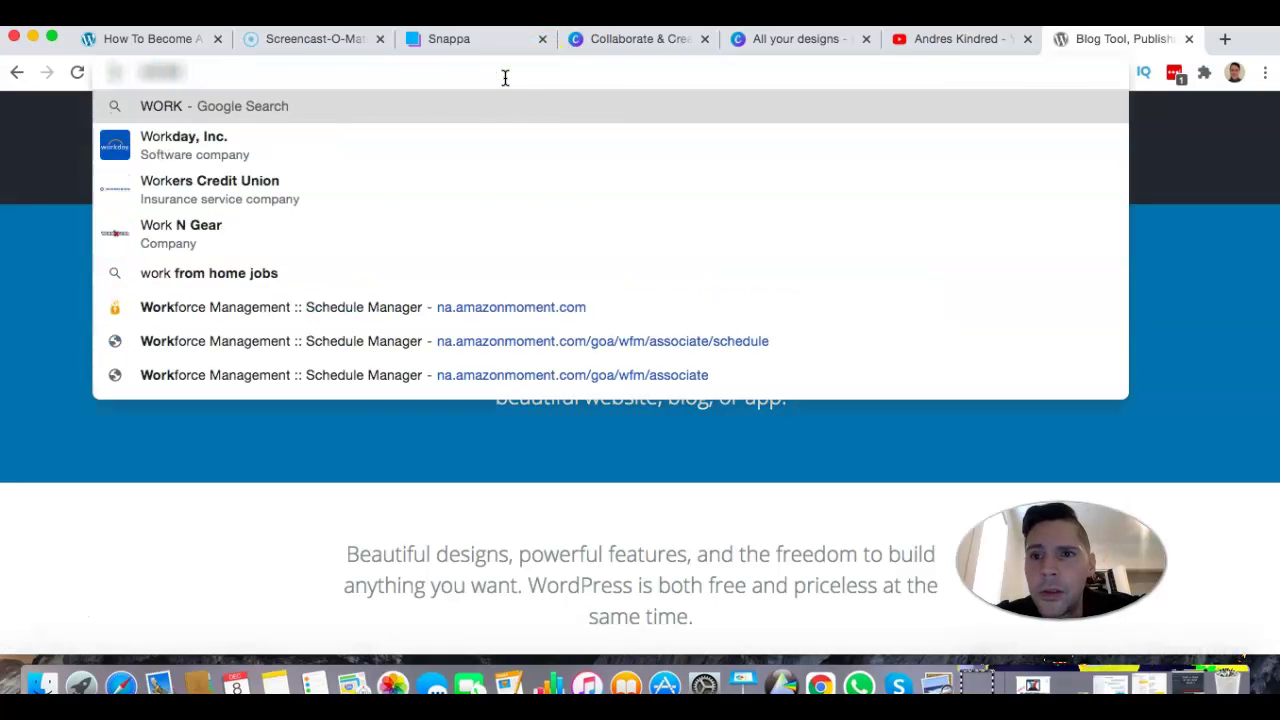
{"action": "key", "text": "BackSpace"}
{"action": "type", "text": "DPRESS"}
{"action": "key", "text": "BackSpace"}
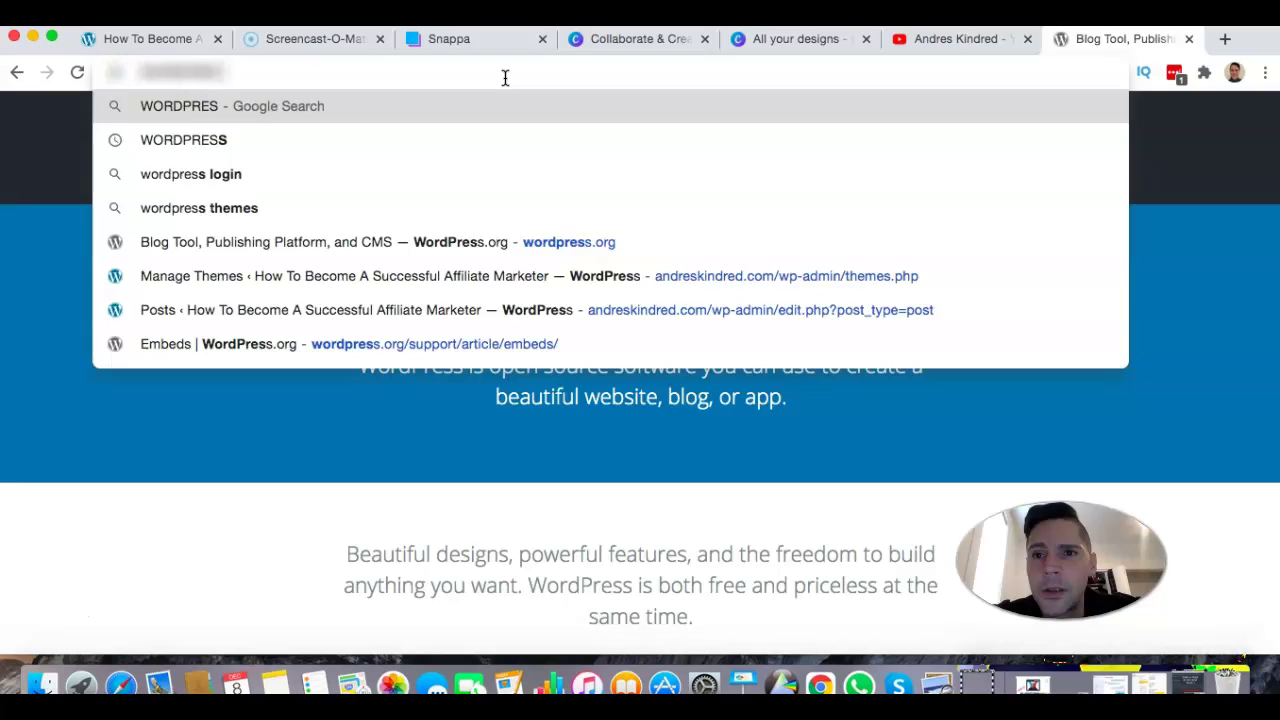
{"action": "key", "text": "Return"}
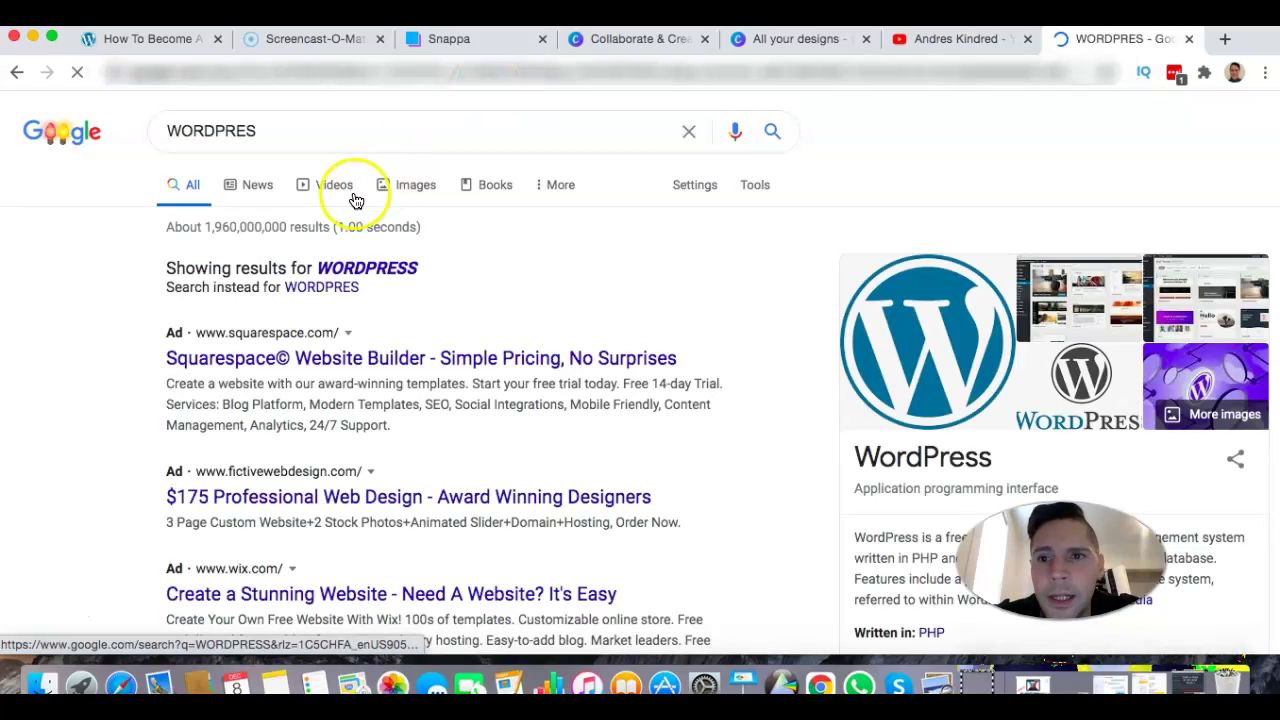
{"action": "left_click", "coordinate": [270, 136]}
{"action": "type", "text": "S"}
{"action": "key", "text": "Return"}
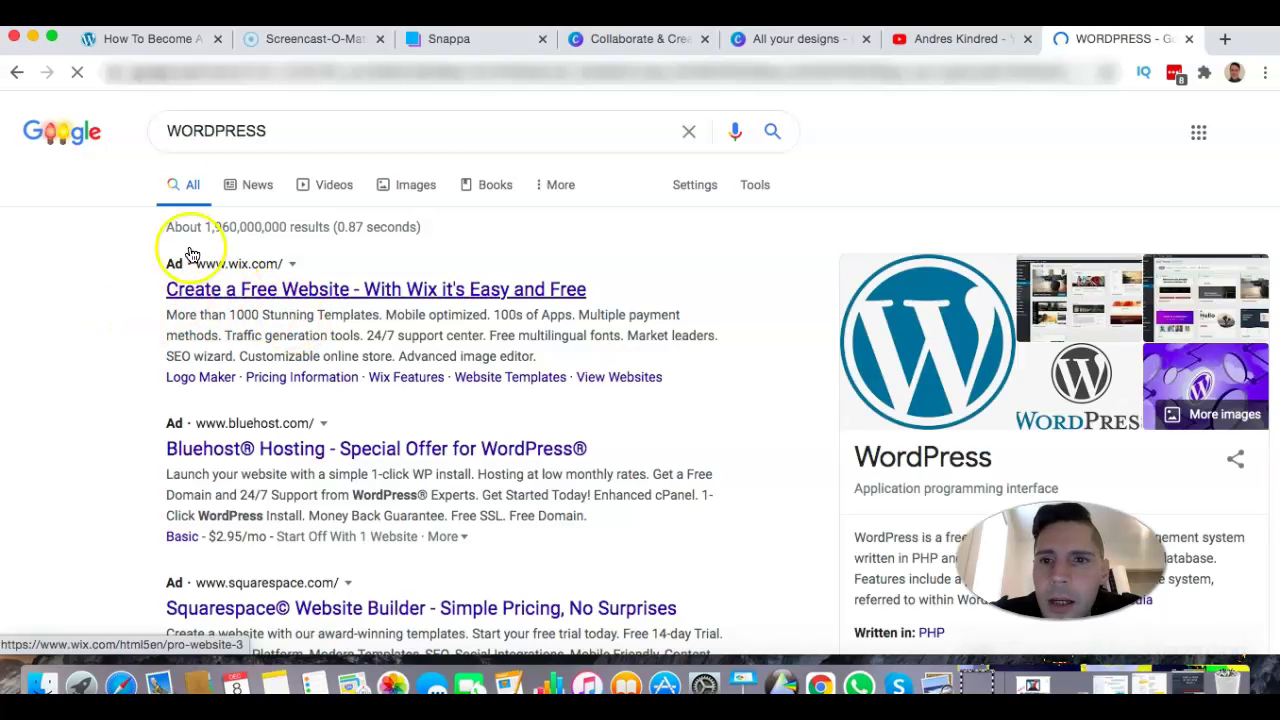
Show the image results for WORDPRESS and view the blue Hostinger WordPress logo picture enlarged
{"action": "left_click", "coordinate": [420, 185]}
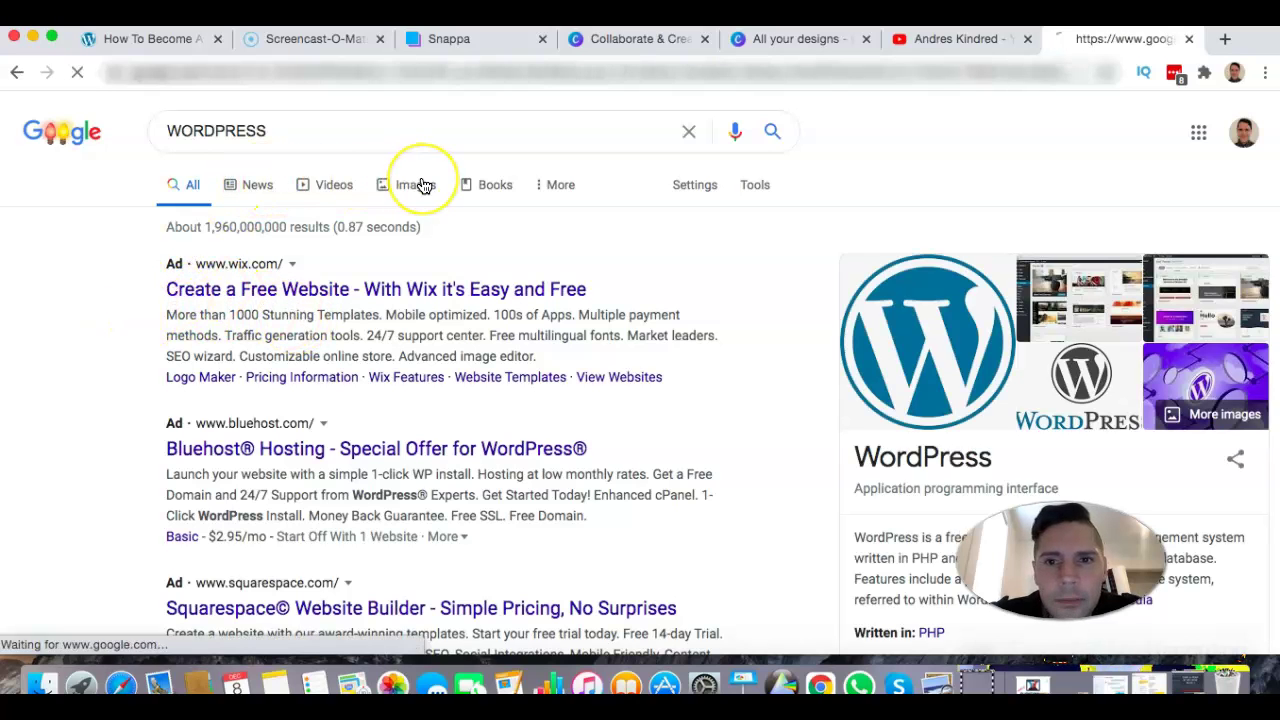
{"action": "scroll", "coordinate": [808, 335], "scroll_direction": "down", "scroll_amount": 2}
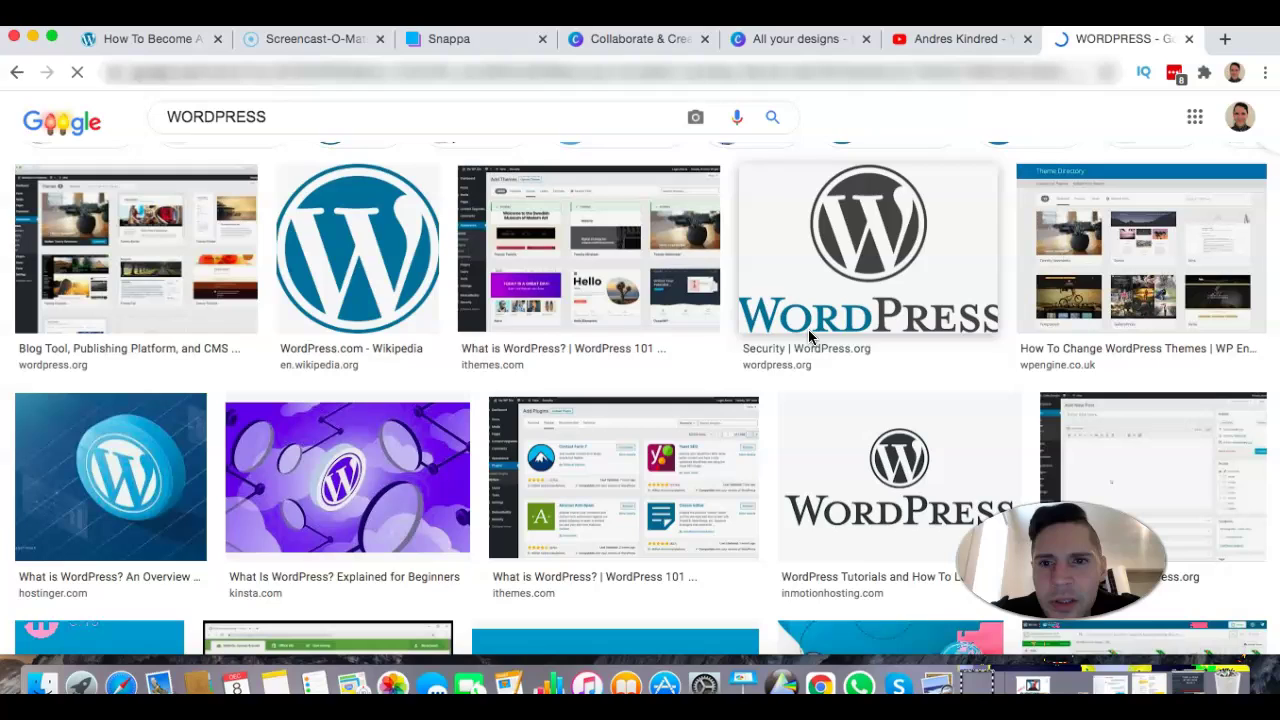
{"action": "left_click", "coordinate": [141, 456]}
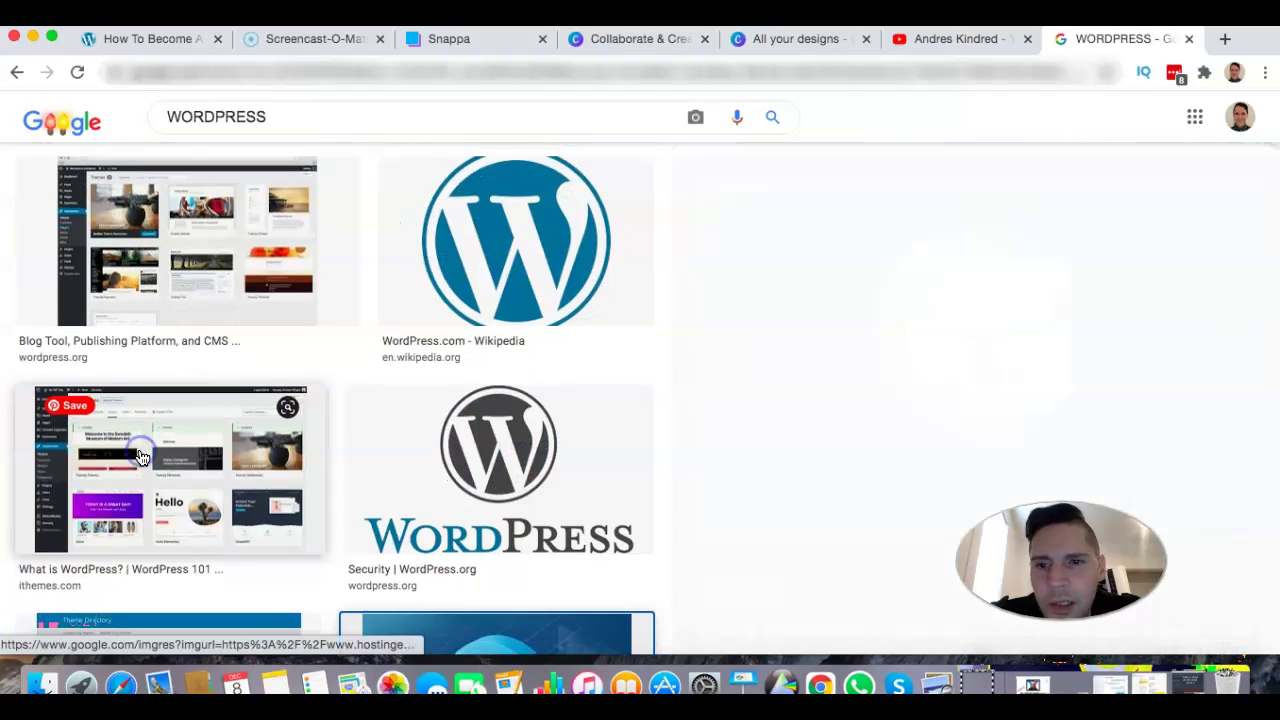
{"action": "scroll", "coordinate": [865, 343], "scroll_direction": "up", "scroll_amount": 10}
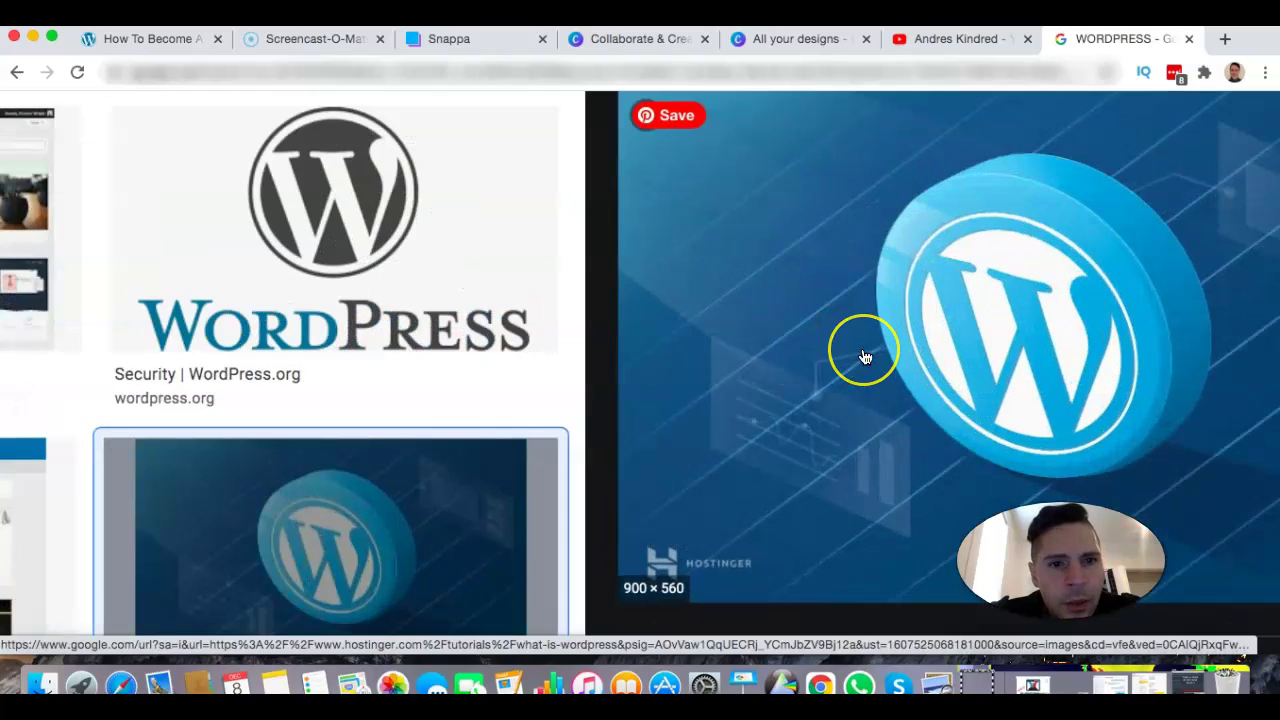
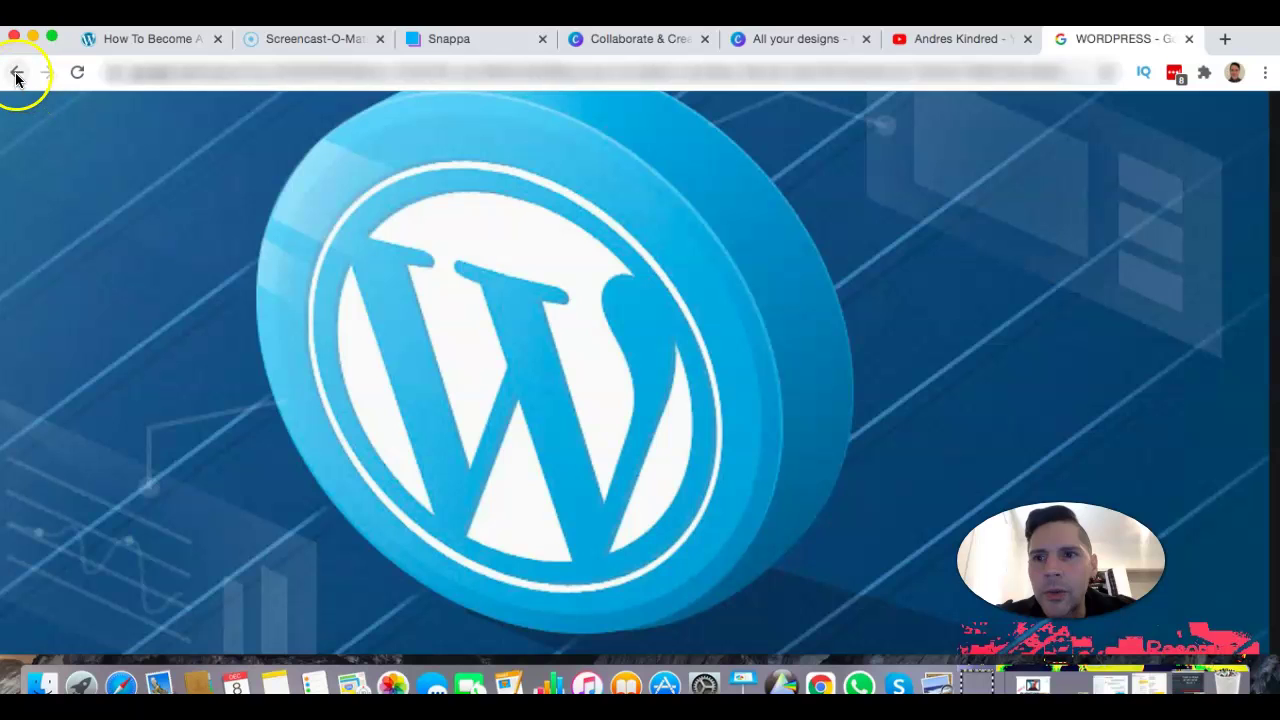
Return to the WORDPRESS image results and search Google Images for BLOGGER instead
{"action": "left_click", "coordinate": [16, 74]}
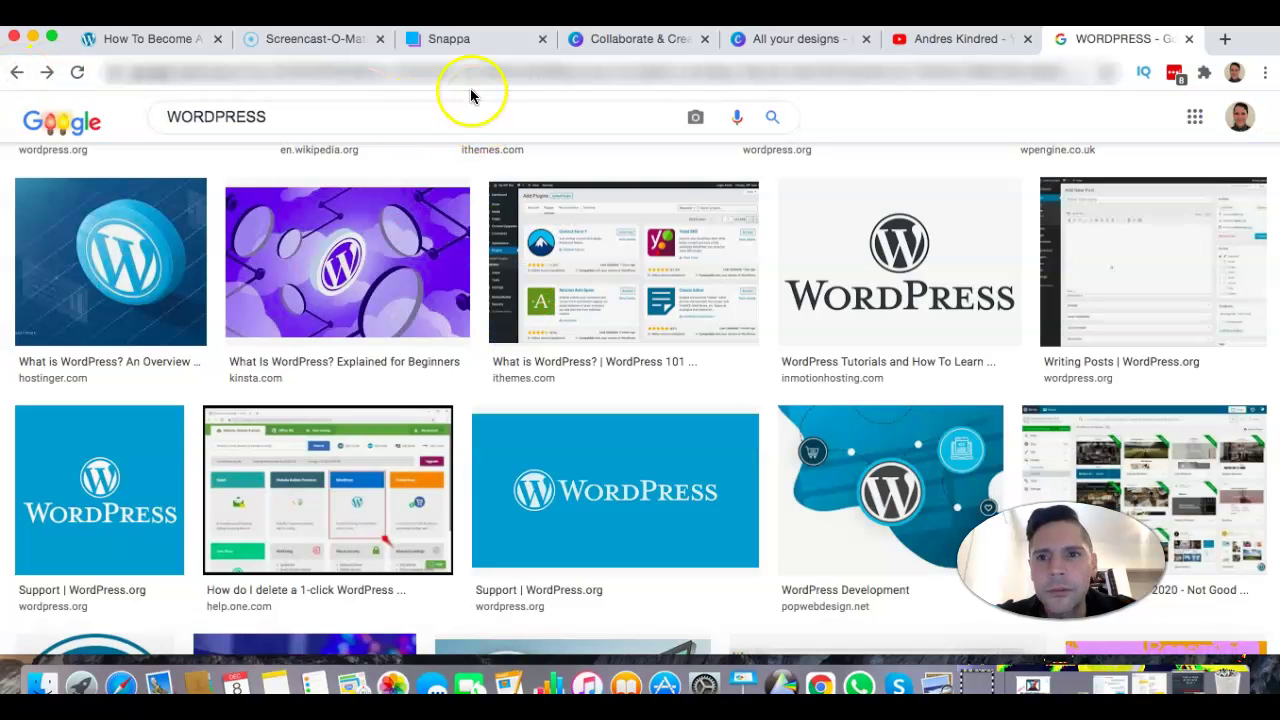
{"action": "double_click", "coordinate": [452, 117]}
{"action": "type", "text": "BL"}
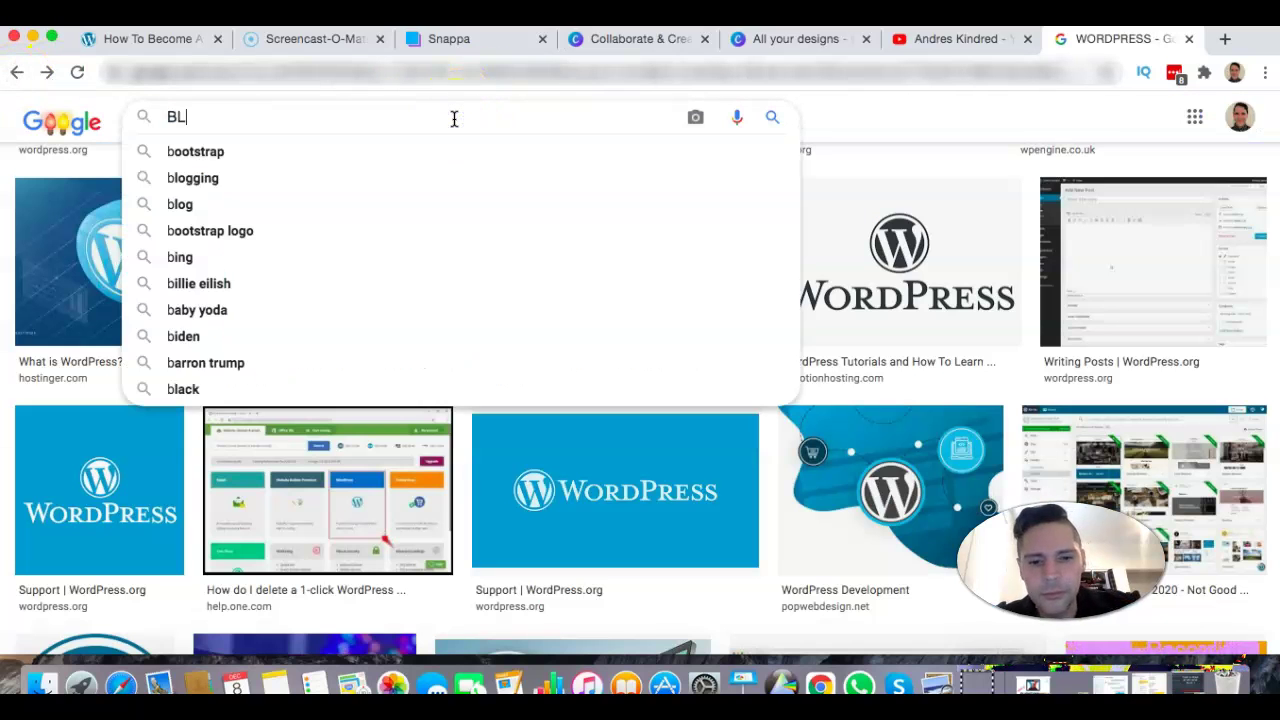
{"action": "type", "text": "OGGER"}
{"action": "key", "text": "Return"}
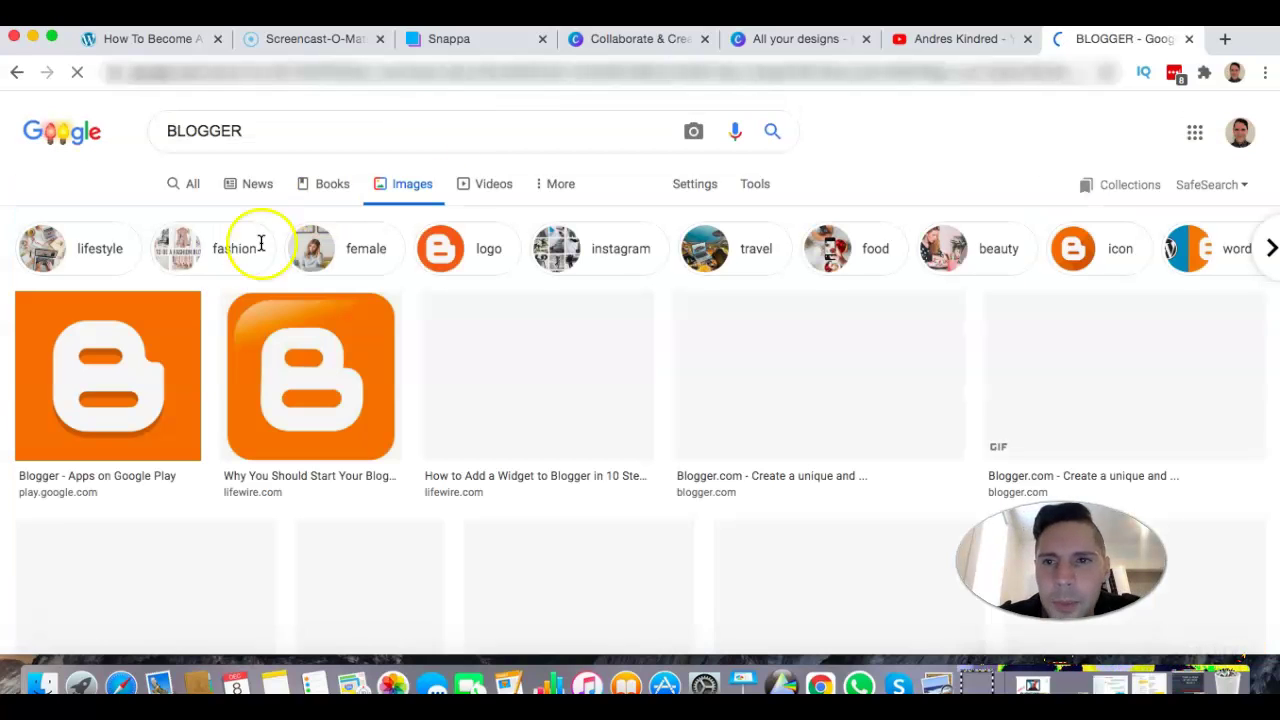
View the orange Blogger logo from Google Play enlarged, and return to the BLOGGER image results
{"action": "left_click", "coordinate": [135, 360]}
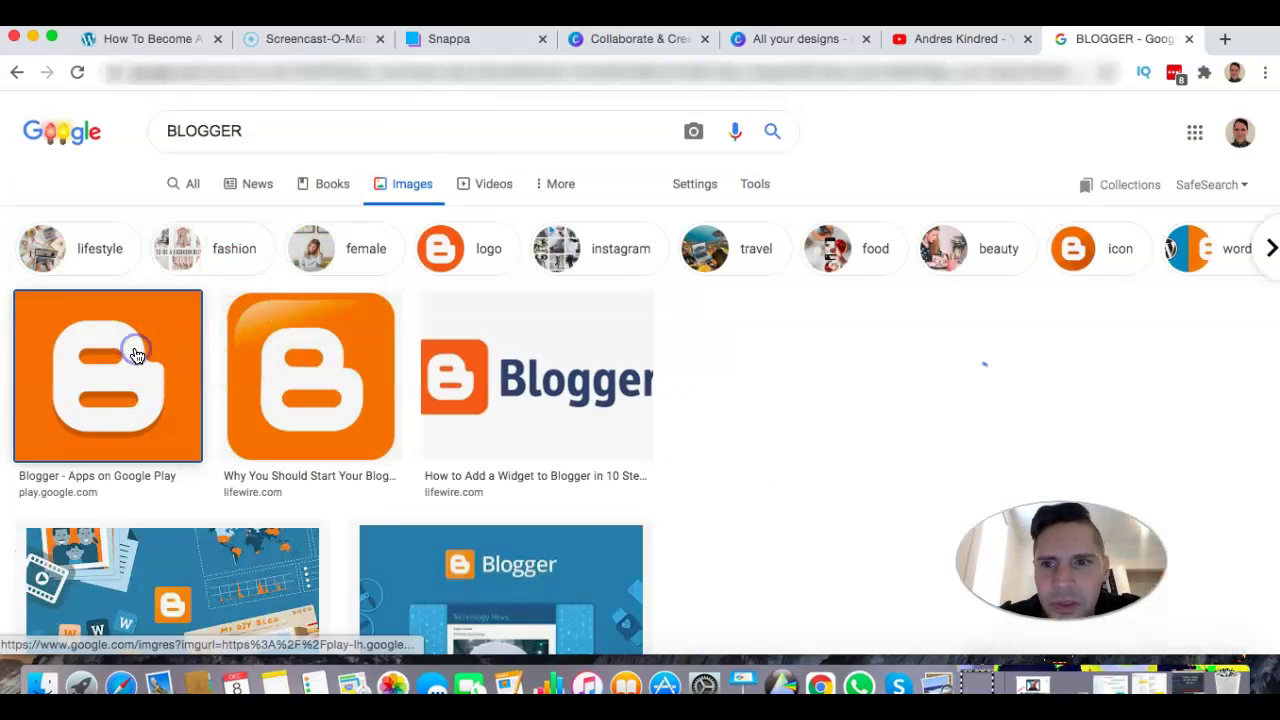
{"action": "scroll", "coordinate": [958, 338], "scroll_direction": "up", "scroll_amount": 5}
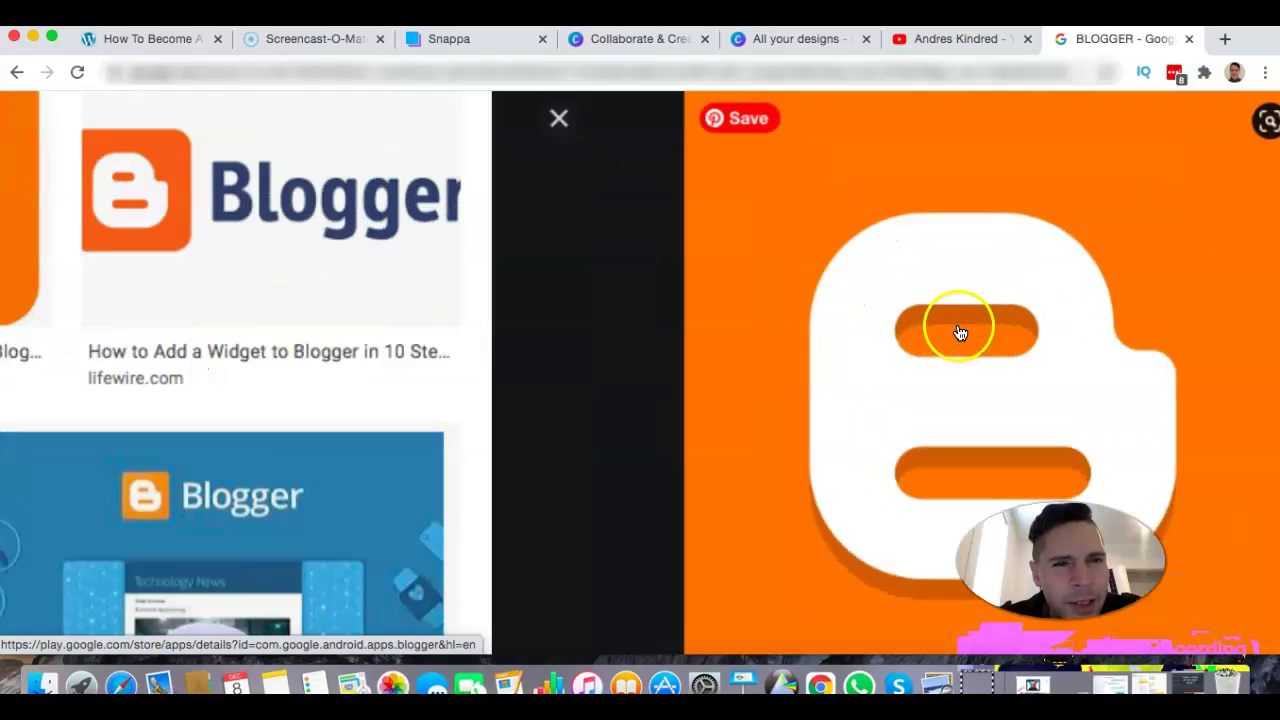
{"action": "scroll", "coordinate": [958, 340], "scroll_direction": "right", "scroll_amount": 5}
{"action": "scroll", "coordinate": [960, 341], "scroll_direction": "up", "scroll_amount": 3}
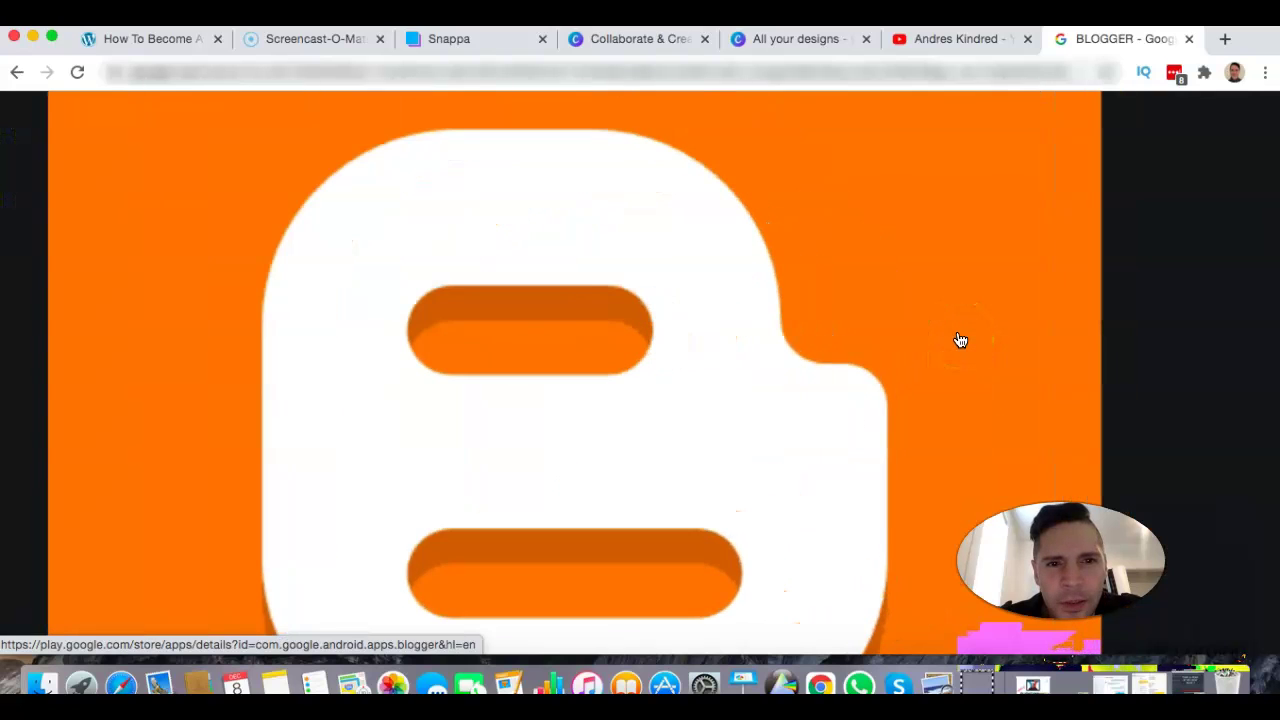
{"action": "scroll", "coordinate": [958, 340], "scroll_direction": "down", "scroll_amount": 8}
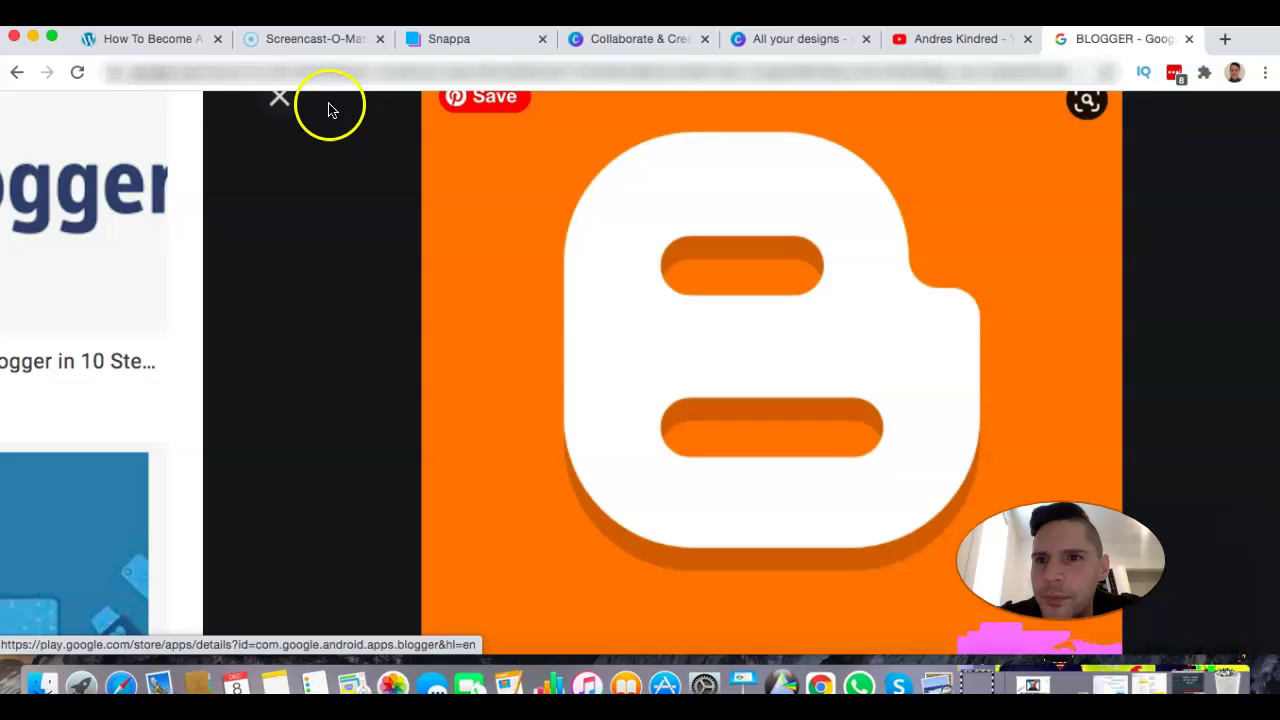
{"action": "left_click", "coordinate": [17, 72]}
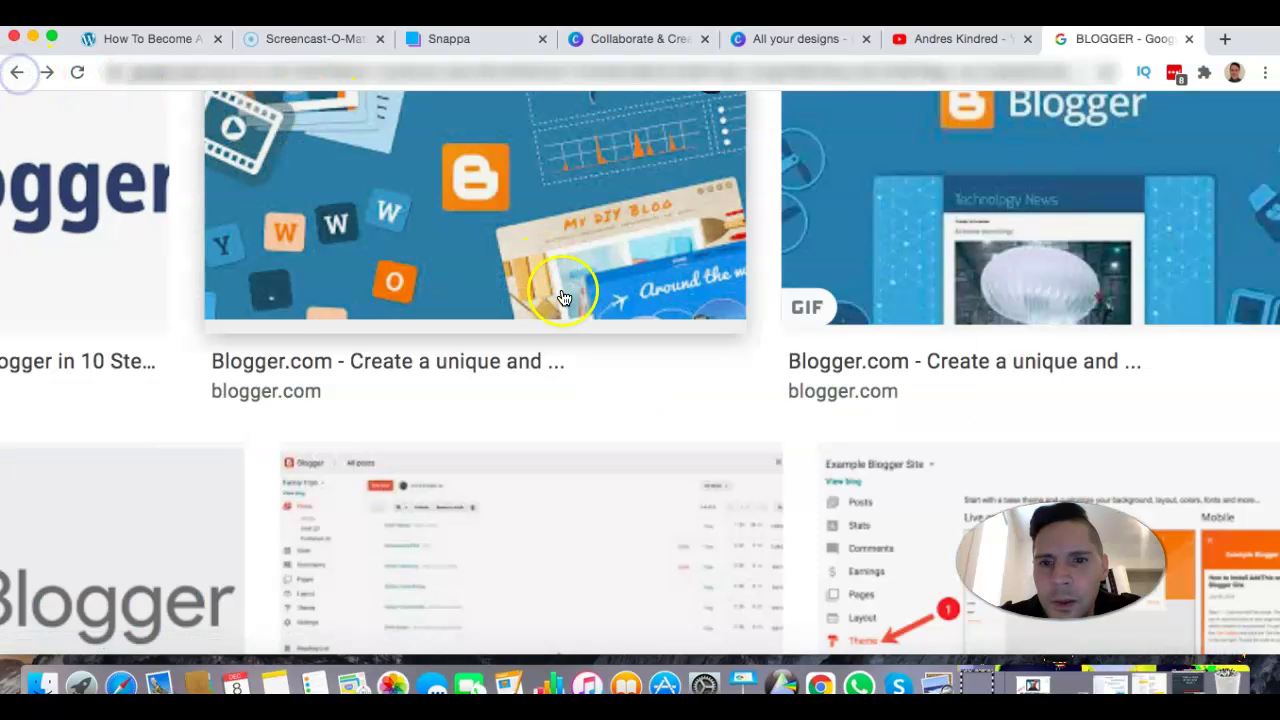
Preview the Lifewire Blogger logo with its wordmark and enlarge it to fill the browser window
{"action": "scroll", "coordinate": [565, 298], "scroll_direction": "down", "scroll_amount": 5}
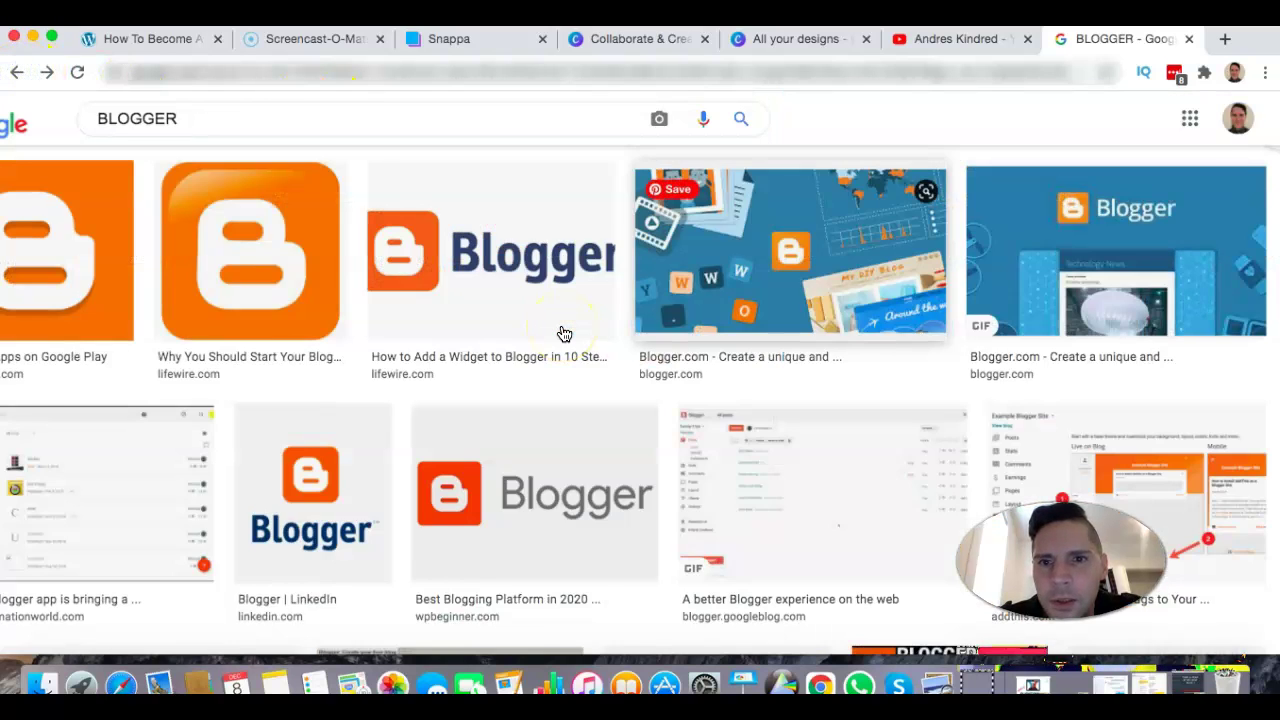
{"action": "scroll", "coordinate": [565, 333], "scroll_direction": "down", "scroll_amount": 2}
{"action": "left_click", "coordinate": [571, 243]}
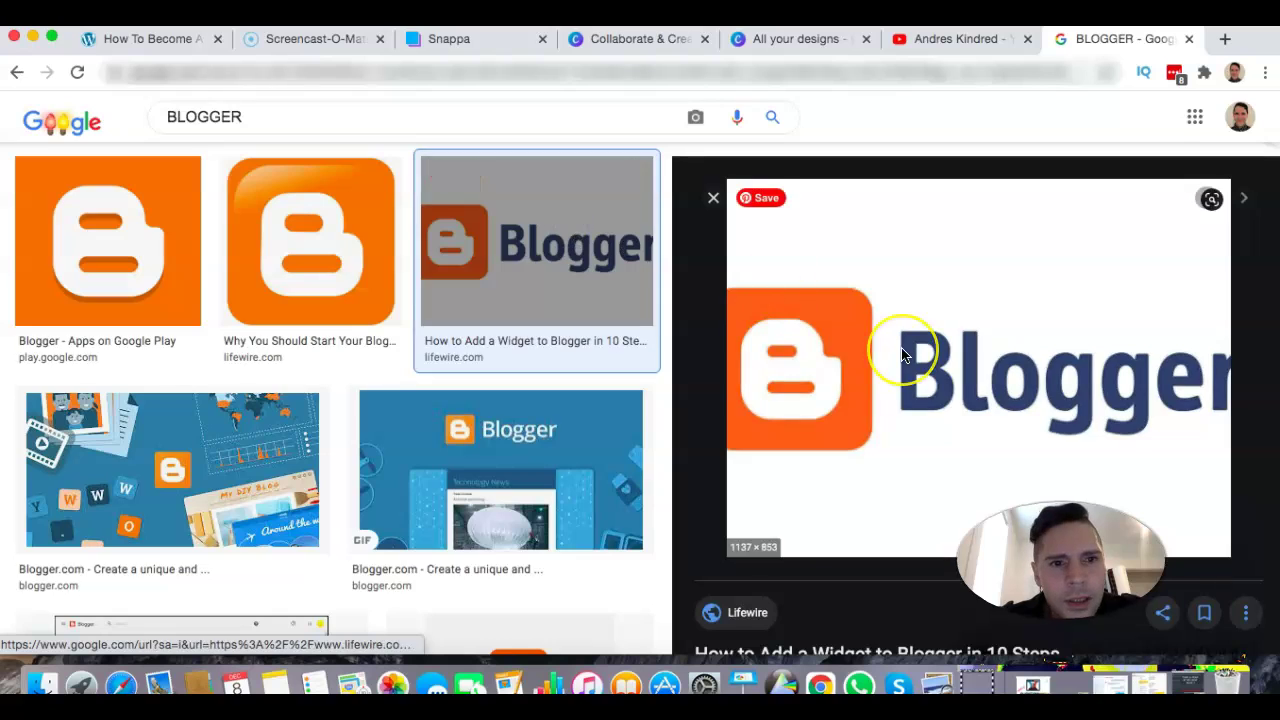
{"action": "scroll", "coordinate": [903, 353], "scroll_direction": "up", "scroll_amount": 5}
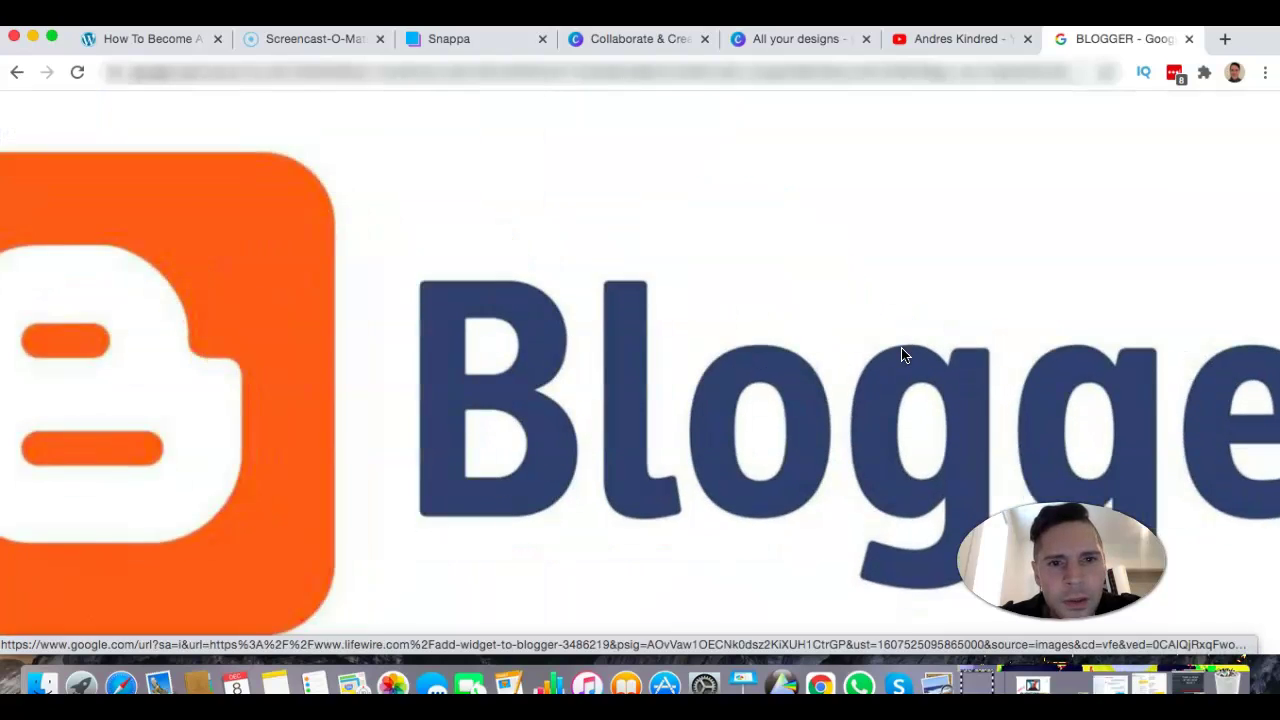
{"action": "scroll", "coordinate": [903, 353], "scroll_direction": "down", "scroll_amount": 2}
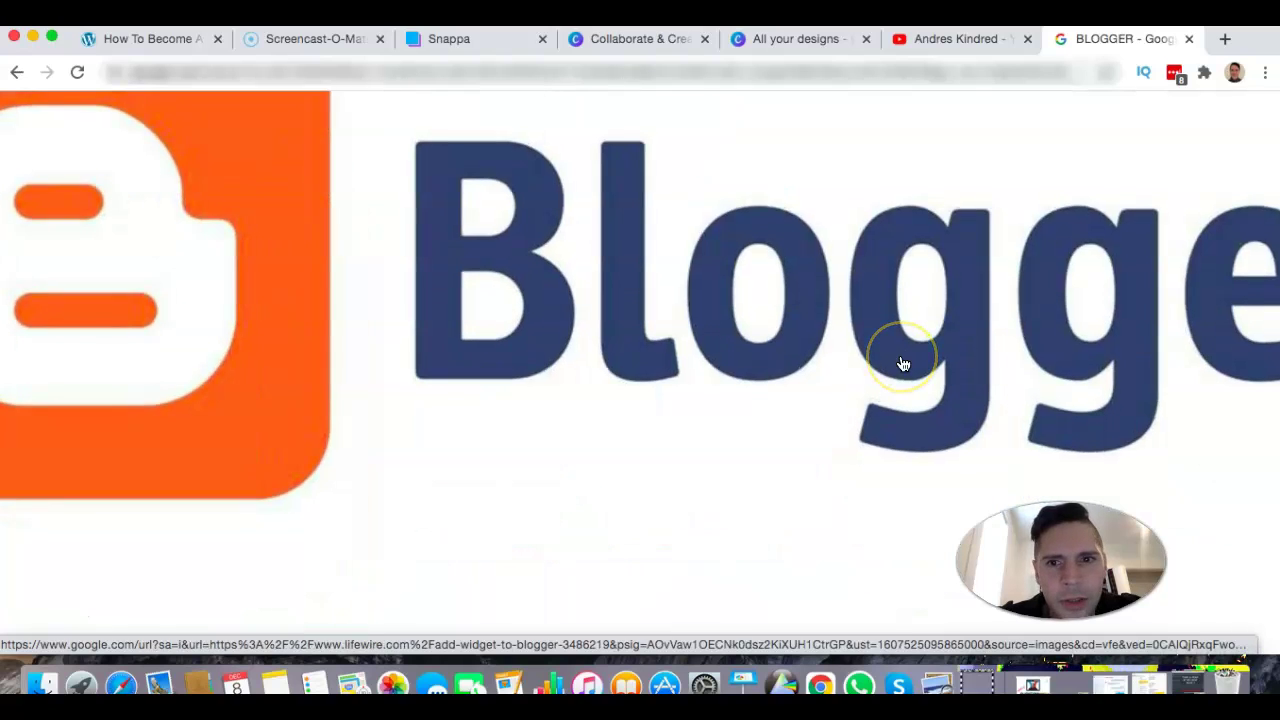
{"action": "scroll", "coordinate": [903, 360], "scroll_direction": "down", "scroll_amount": 1}
{"action": "scroll", "coordinate": [903, 364], "scroll_direction": "up", "scroll_amount": 2}
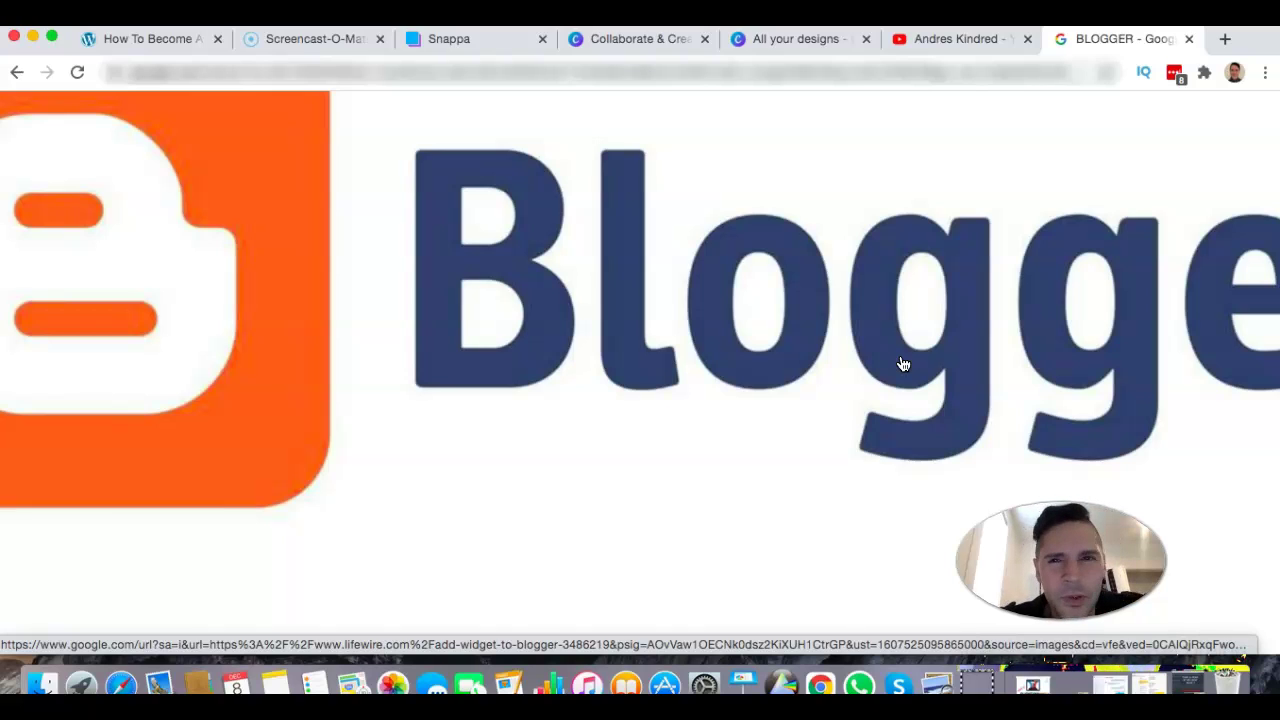
Minimize the browser and move the Blogger and WordPress screenshots side by side into the desktop's empty area below the logo files
{"action": "left_click", "coordinate": [32, 38]}
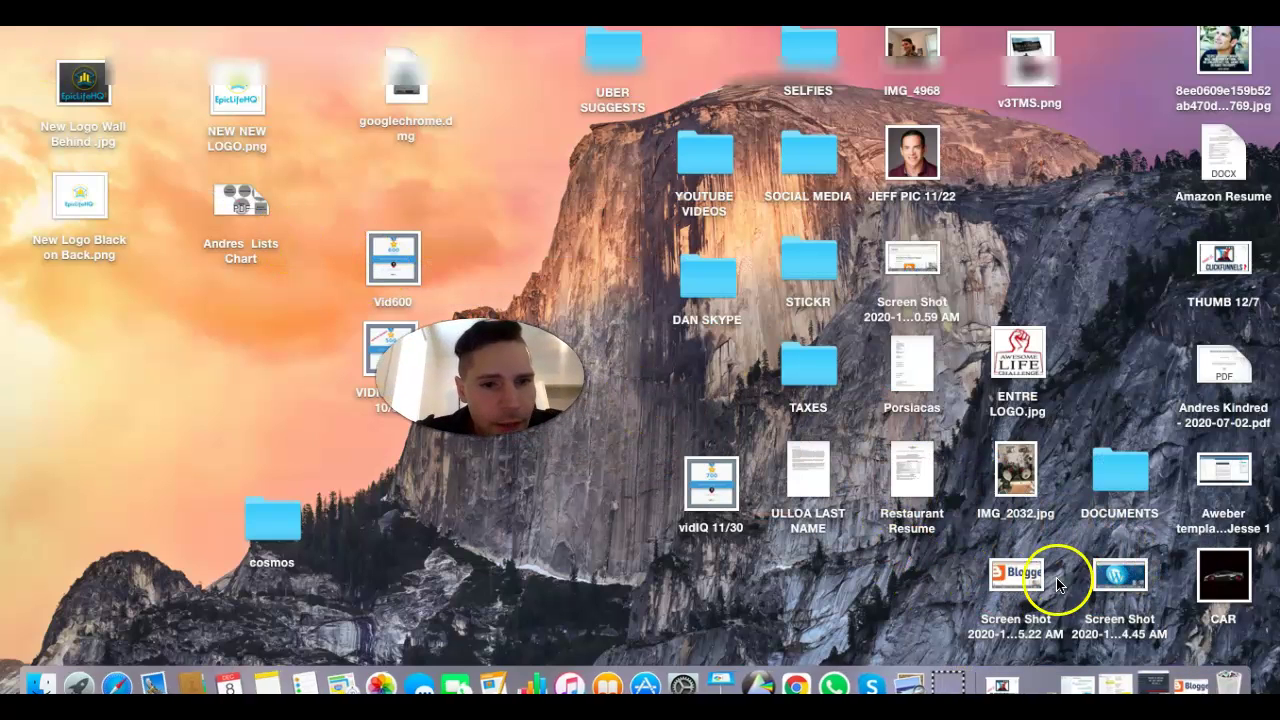
{"action": "left_click_drag", "start_coordinate": [1018, 575], "coordinate": [40, 355]}
{"action": "left_click_drag", "start_coordinate": [1137, 571], "coordinate": [177, 352]}
Rename the Blogger screenshot on the desktop as PIC1 12/8
{"action": "left_click", "coordinate": [60, 408]}
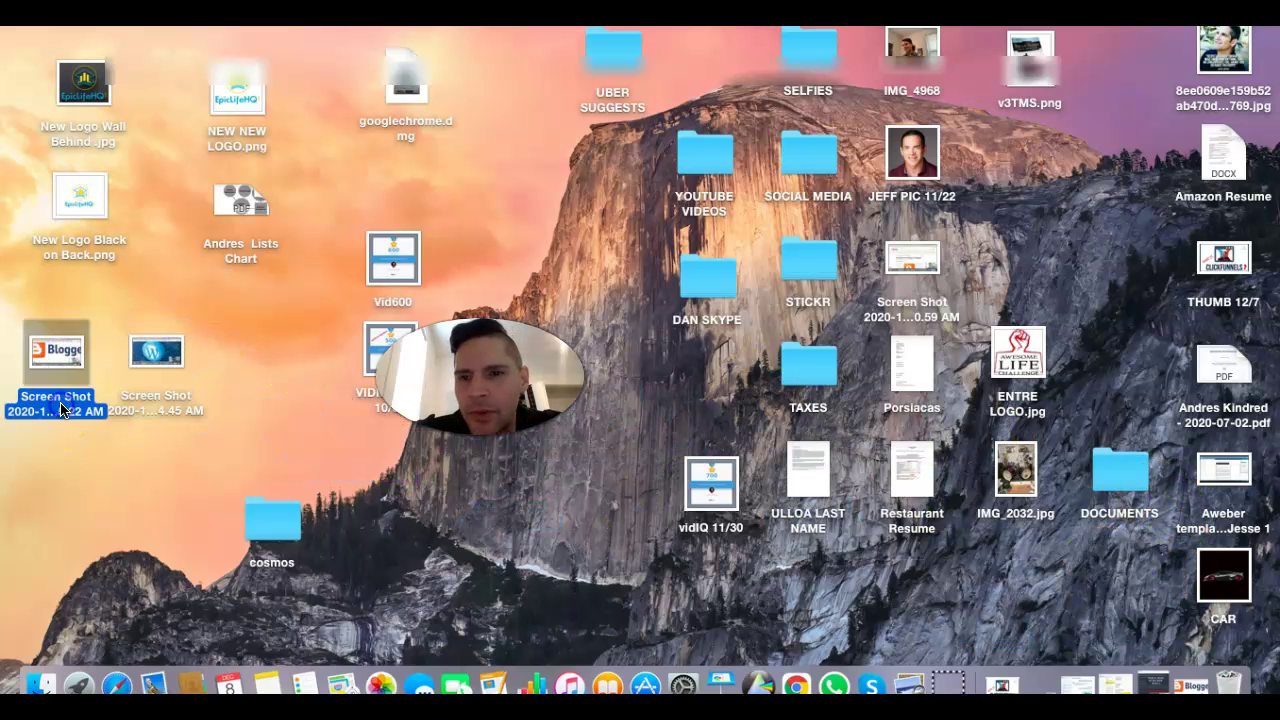
{"action": "left_click", "coordinate": [60, 408]}
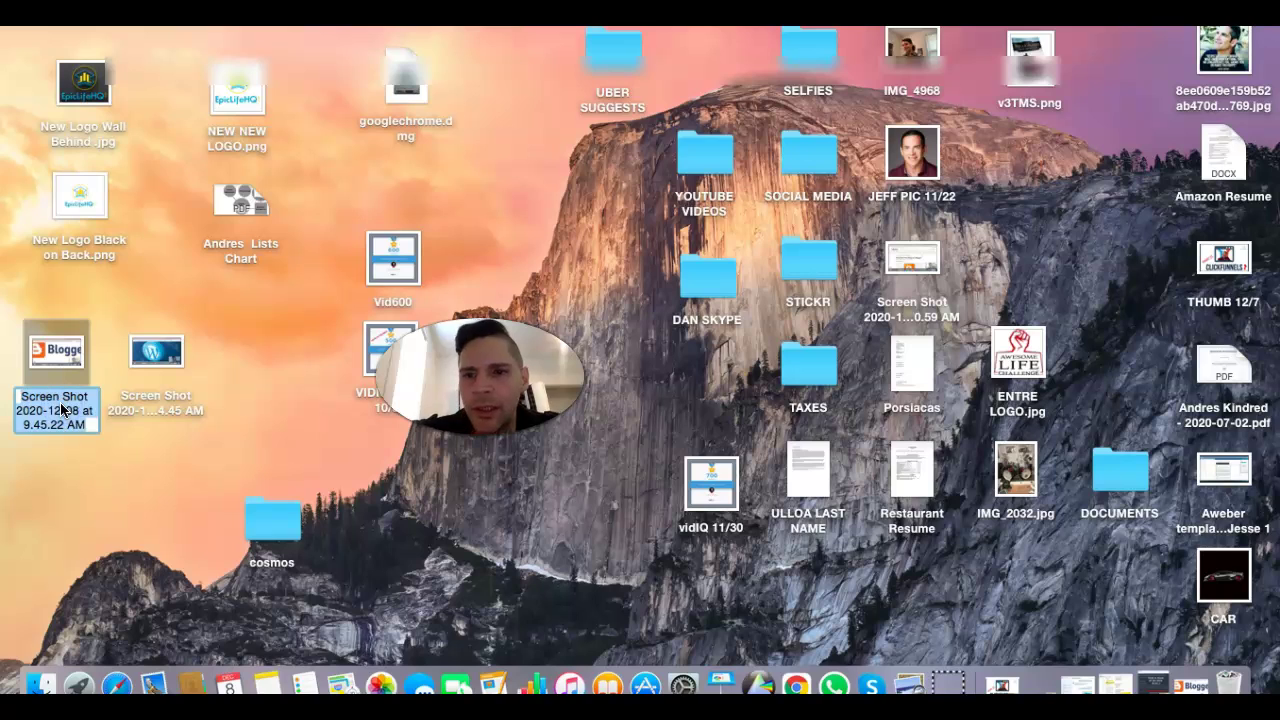
{"action": "type", "text": "PIC1 12/8"}
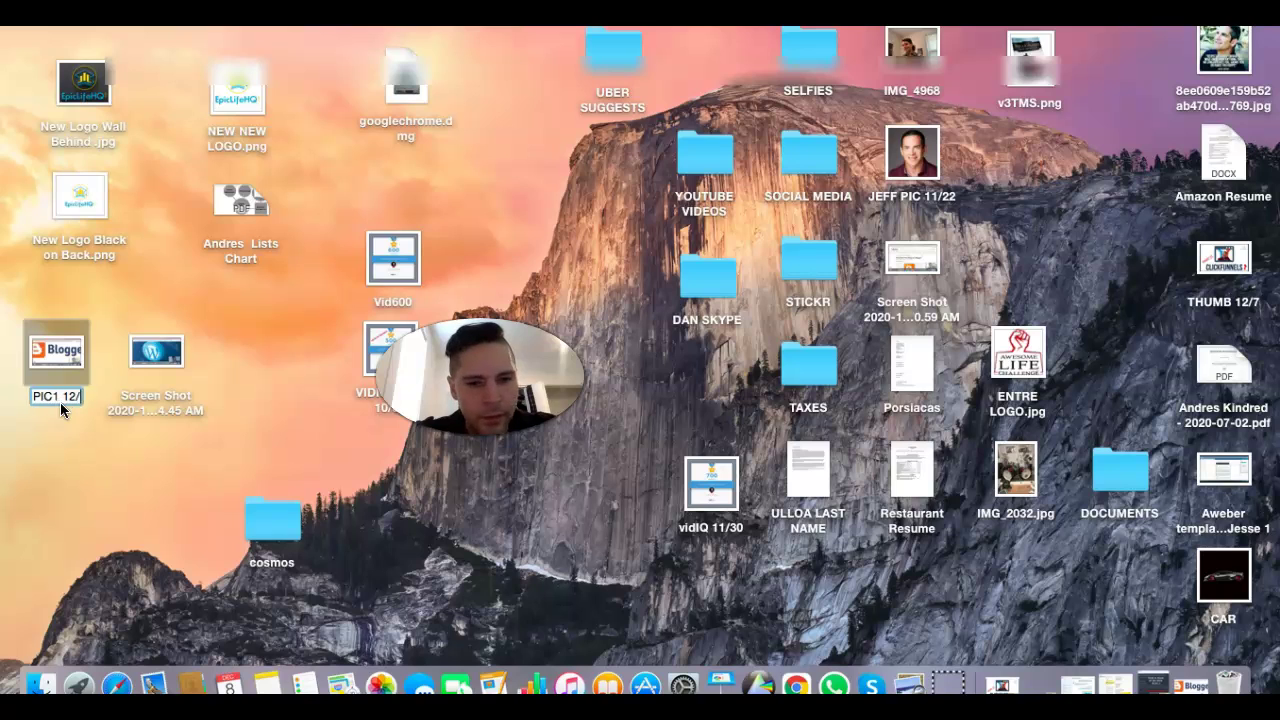
Rename the WordPress screenshot as PIC2 12/8 and arrange the two renamed pictures next to each other
{"action": "left_click", "coordinate": [150, 400]}
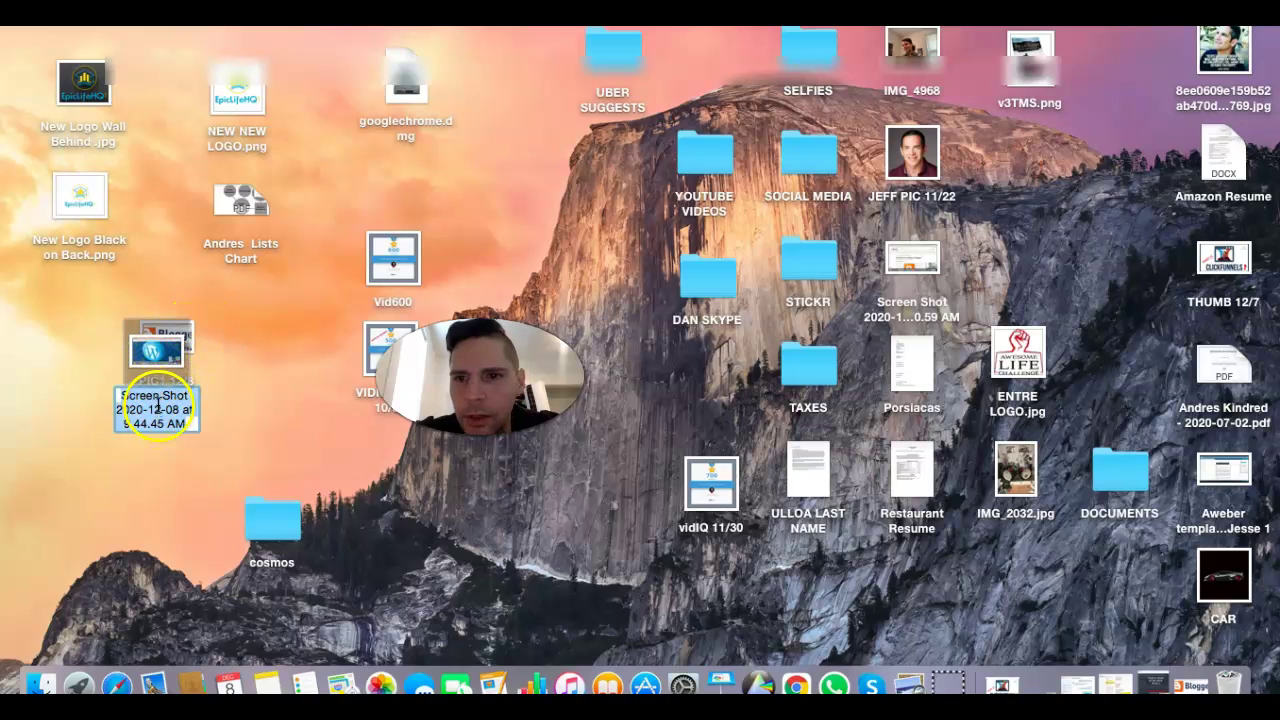
{"action": "type", "text": "PIC2 12/8"}
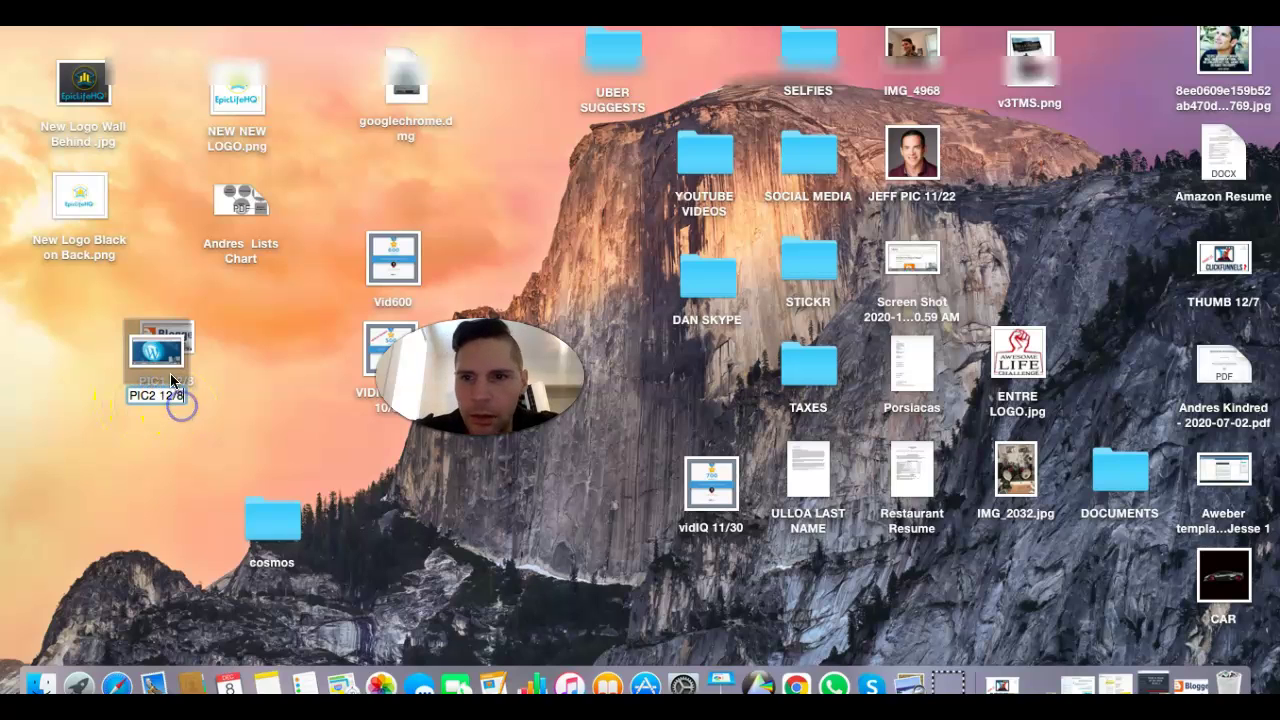
{"action": "left_click", "coordinate": [165, 360]}
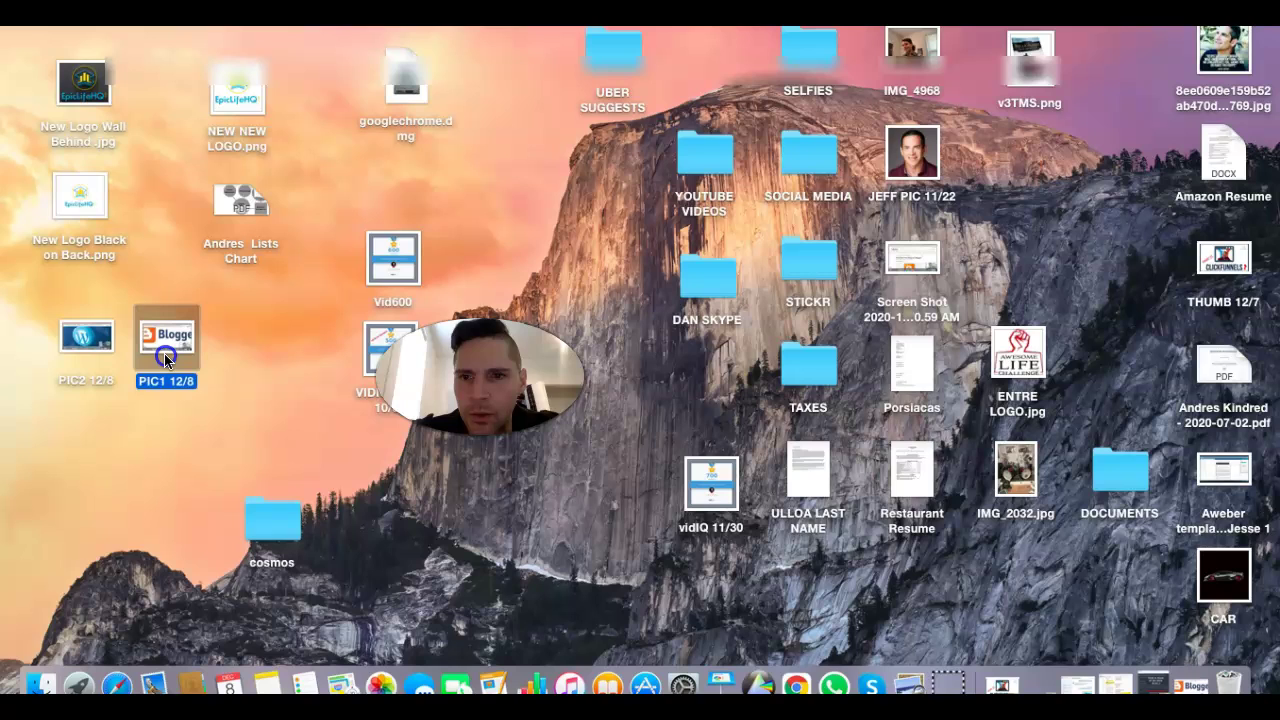
{"action": "left_click_drag", "start_coordinate": [169, 355], "coordinate": [165, 356]}
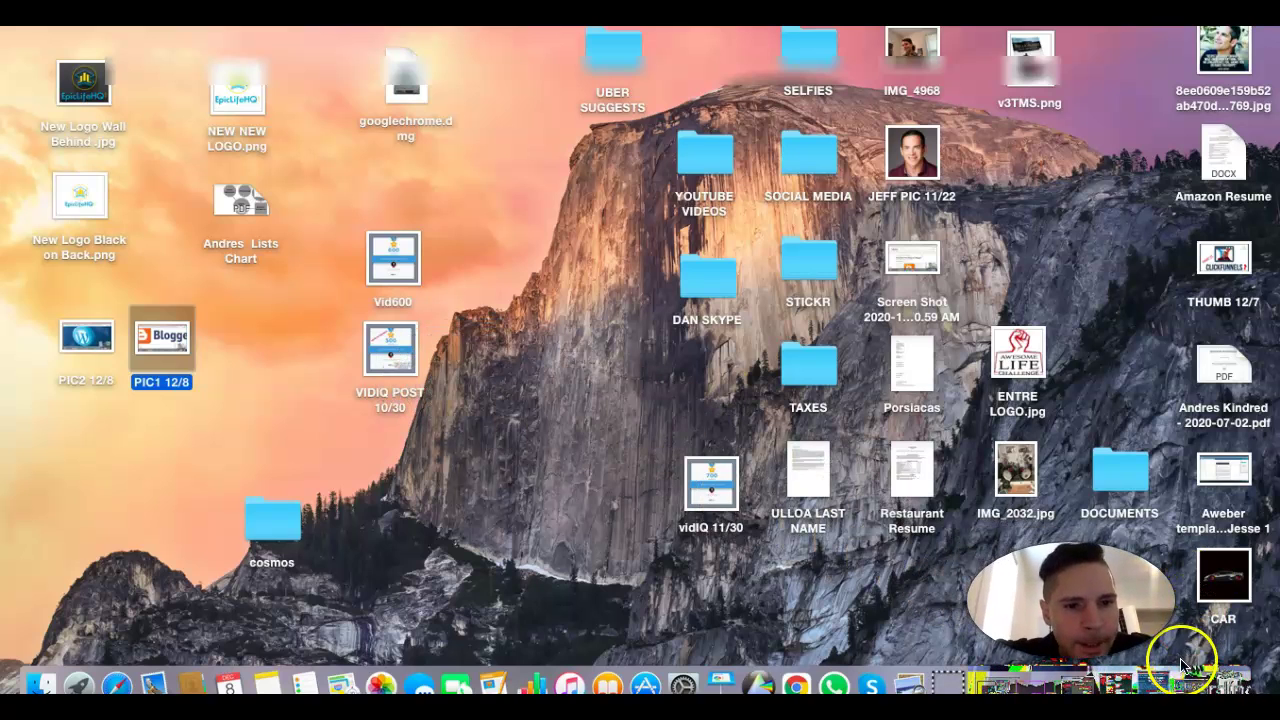
Restore the browser, switch to Snappa, open a blank YouTube Channel Art design and return to the template page
{"action": "left_click", "coordinate": [1188, 683]}
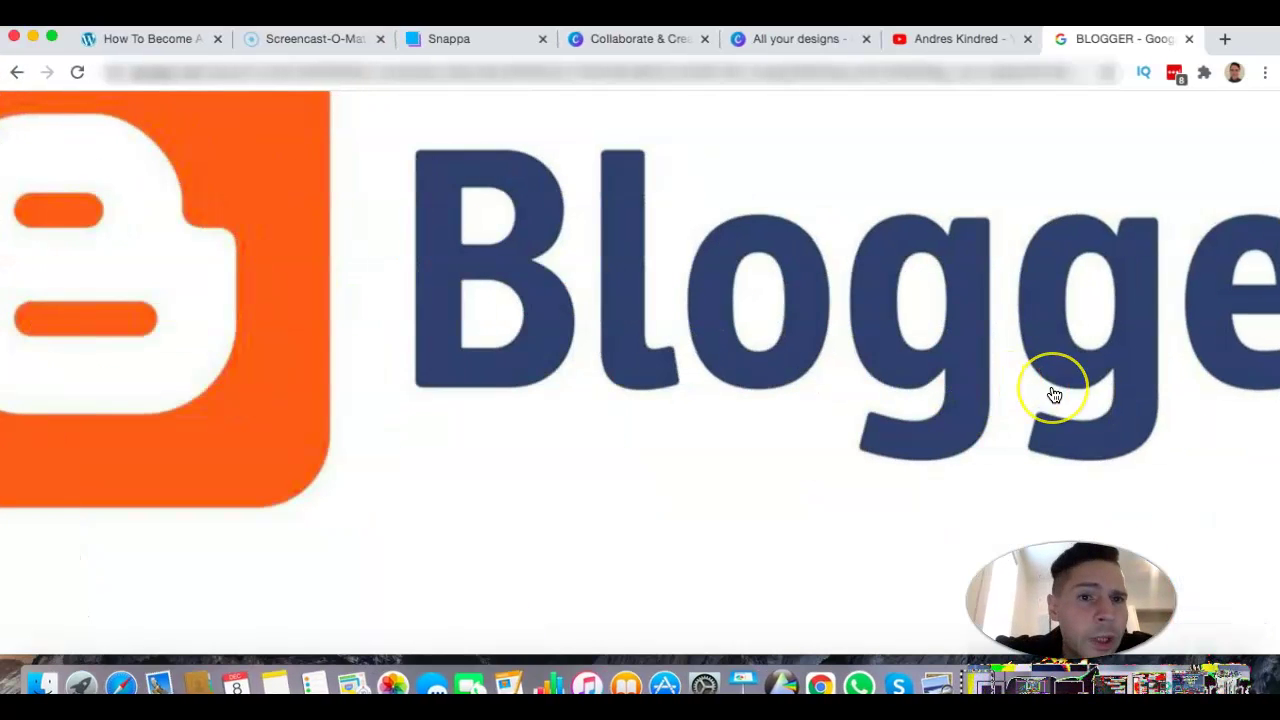
{"action": "scroll", "coordinate": [1054, 395], "scroll_direction": "down", "scroll_amount": 3}
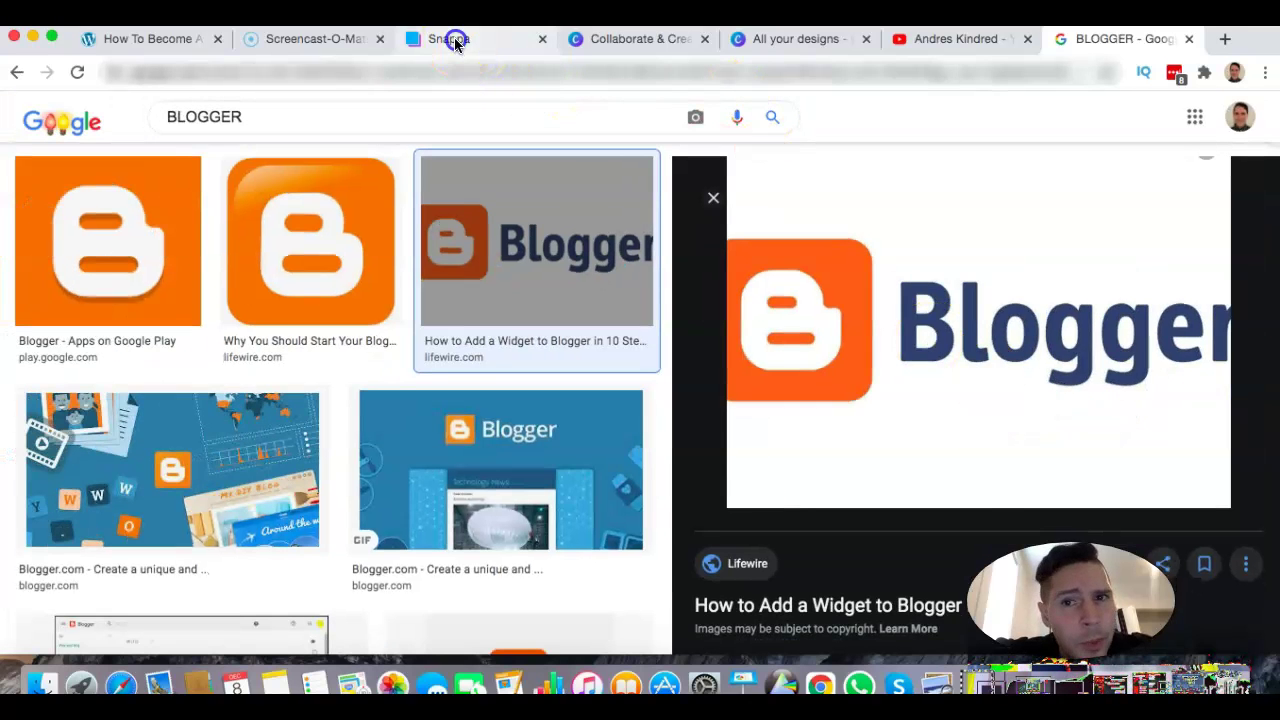
{"action": "left_click", "coordinate": [452, 39]}
{"action": "scroll", "coordinate": [854, 272], "scroll_direction": "down", "scroll_amount": 3}
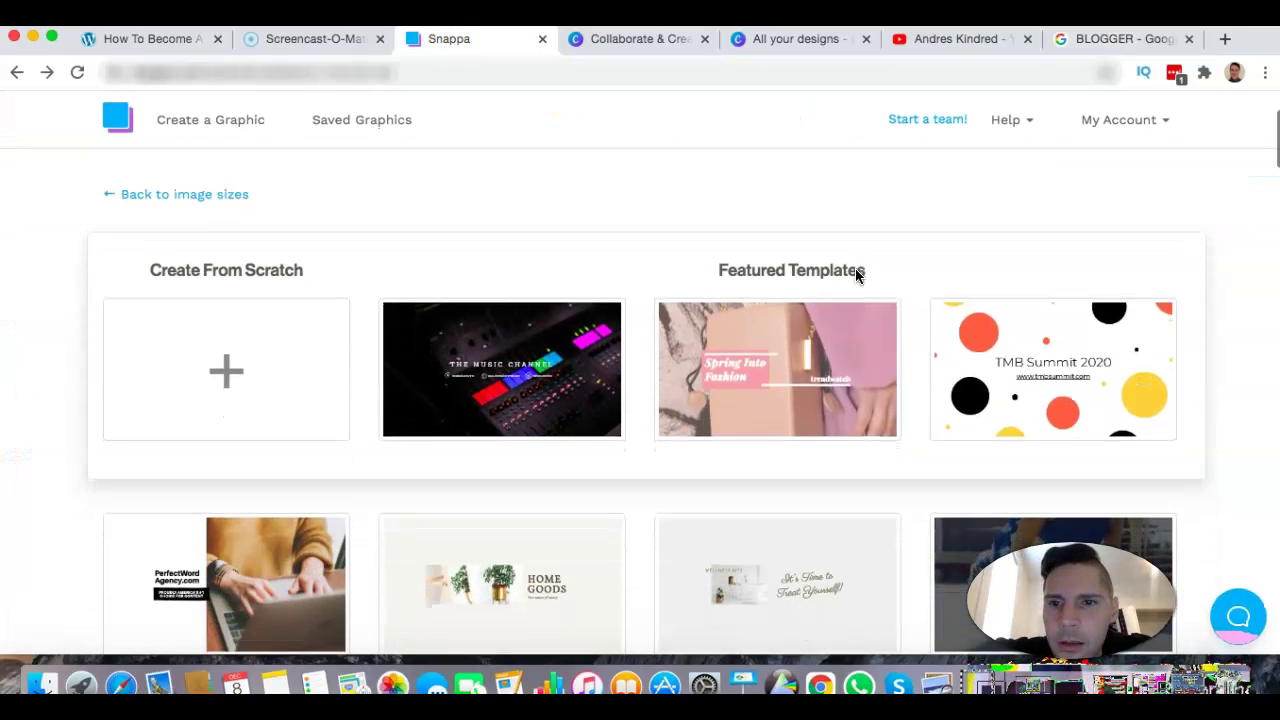
{"action": "left_click", "coordinate": [225, 372]}
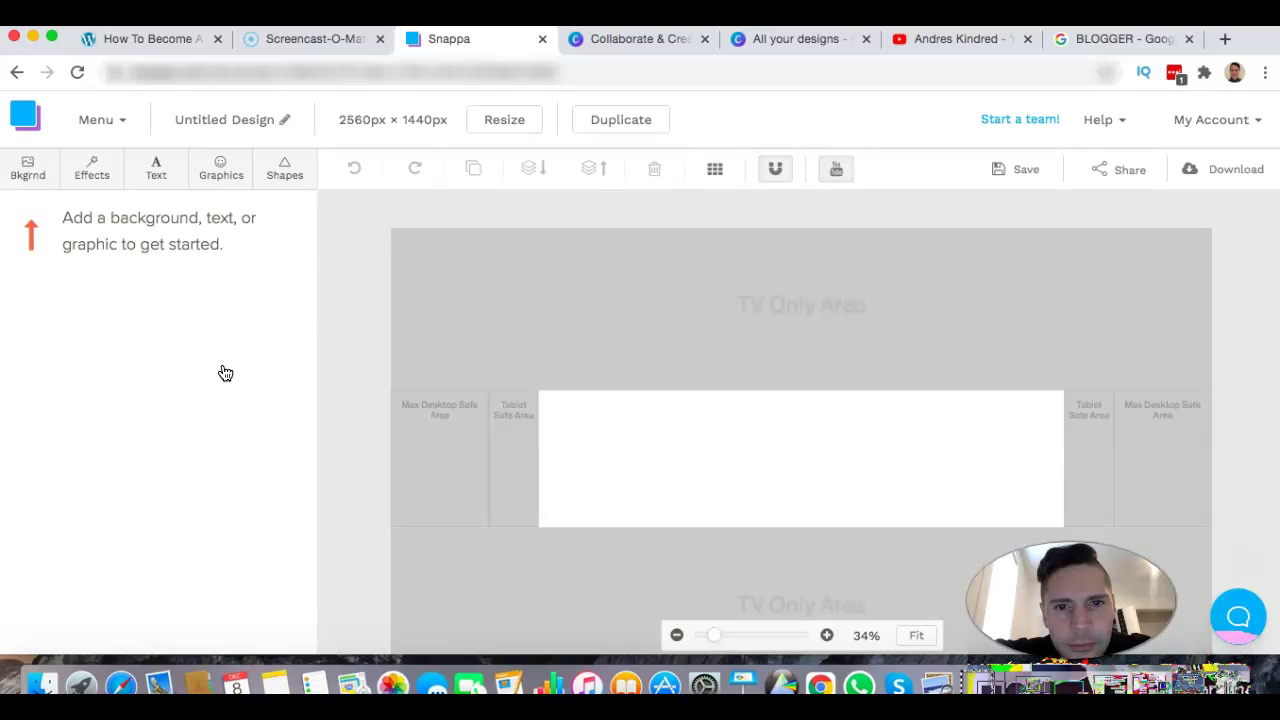
{"action": "left_click", "coordinate": [16, 71]}
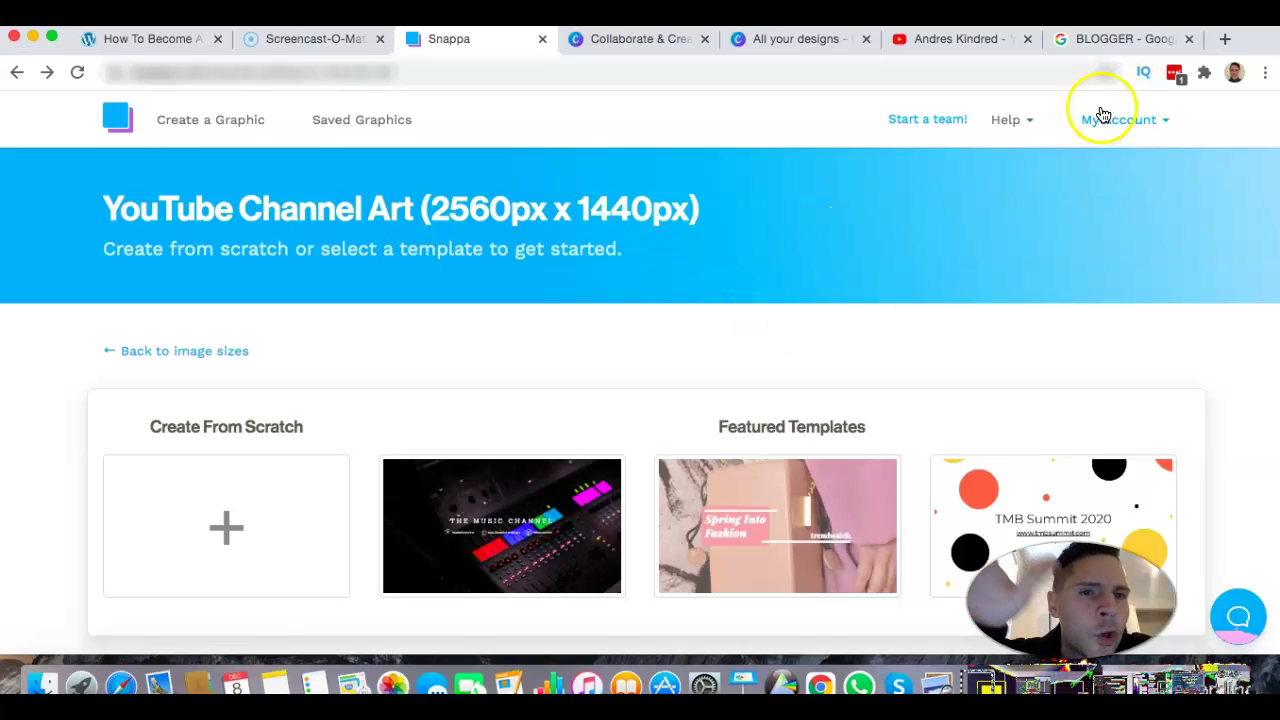
Look through the ready-made YouTube Channel Art templates and return to the start of the list
{"action": "scroll", "coordinate": [1146, 223], "scroll_direction": "down", "scroll_amount": 5}
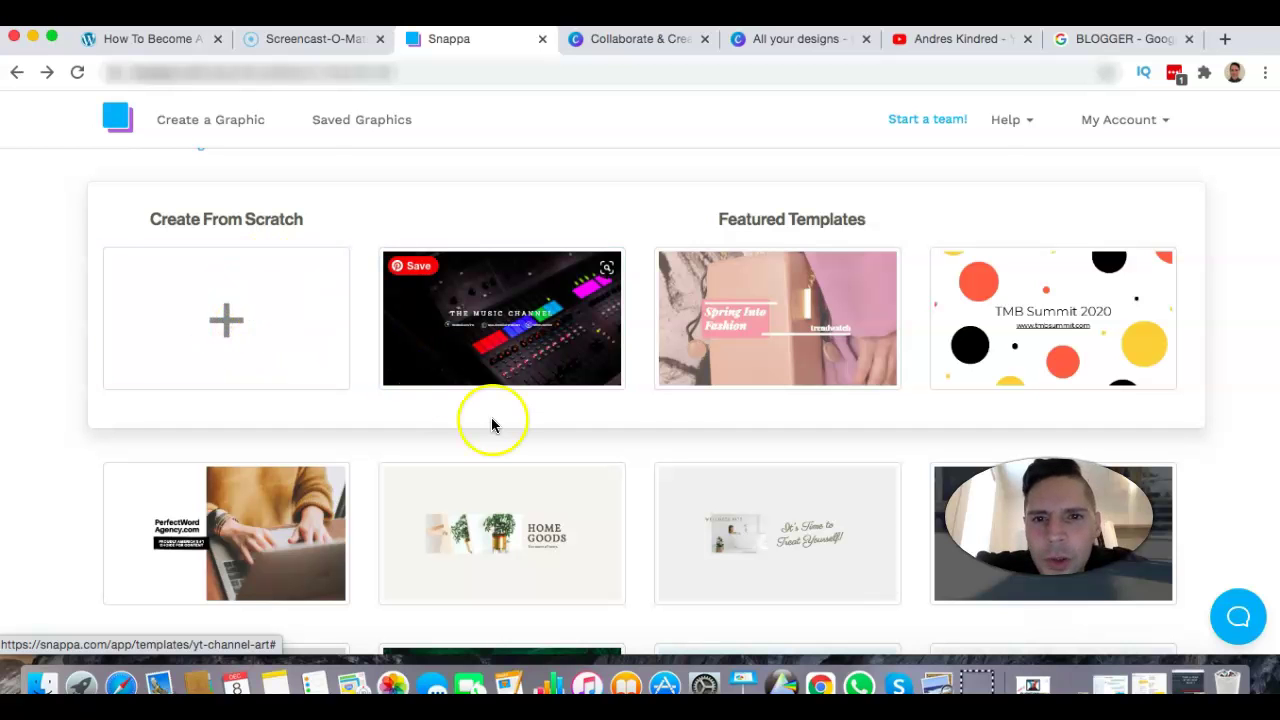
{"action": "scroll", "coordinate": [929, 500], "scroll_direction": "down", "scroll_amount": 10}
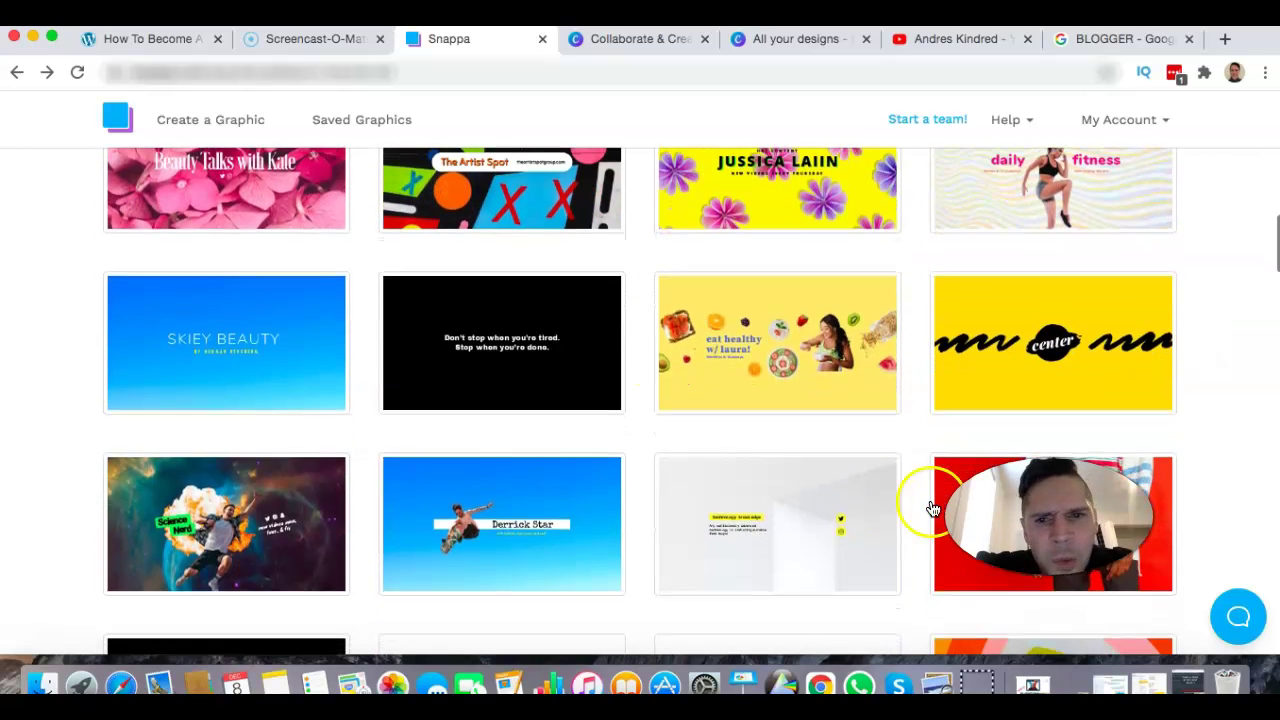
{"action": "scroll", "coordinate": [792, 446], "scroll_direction": "down", "scroll_amount": 15}
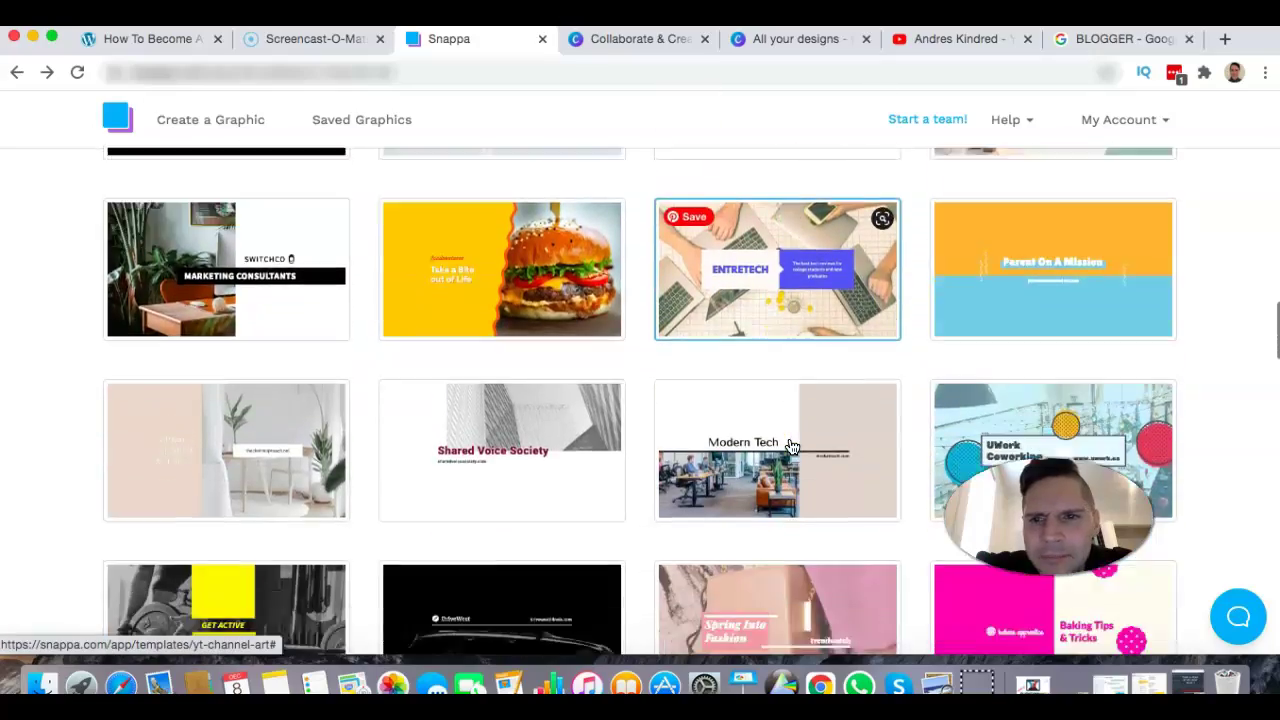
{"action": "scroll", "coordinate": [792, 446], "scroll_direction": "down", "scroll_amount": 6}
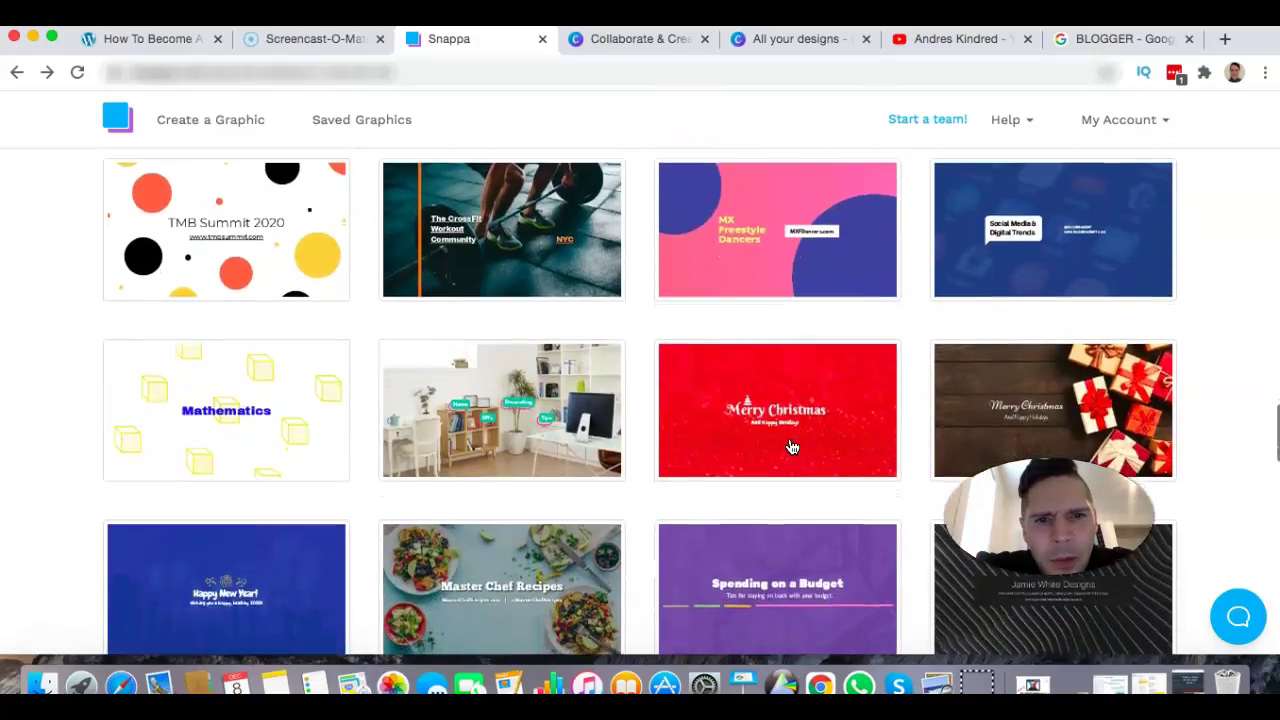
{"action": "scroll", "coordinate": [792, 446], "scroll_direction": "up", "scroll_amount": 20}
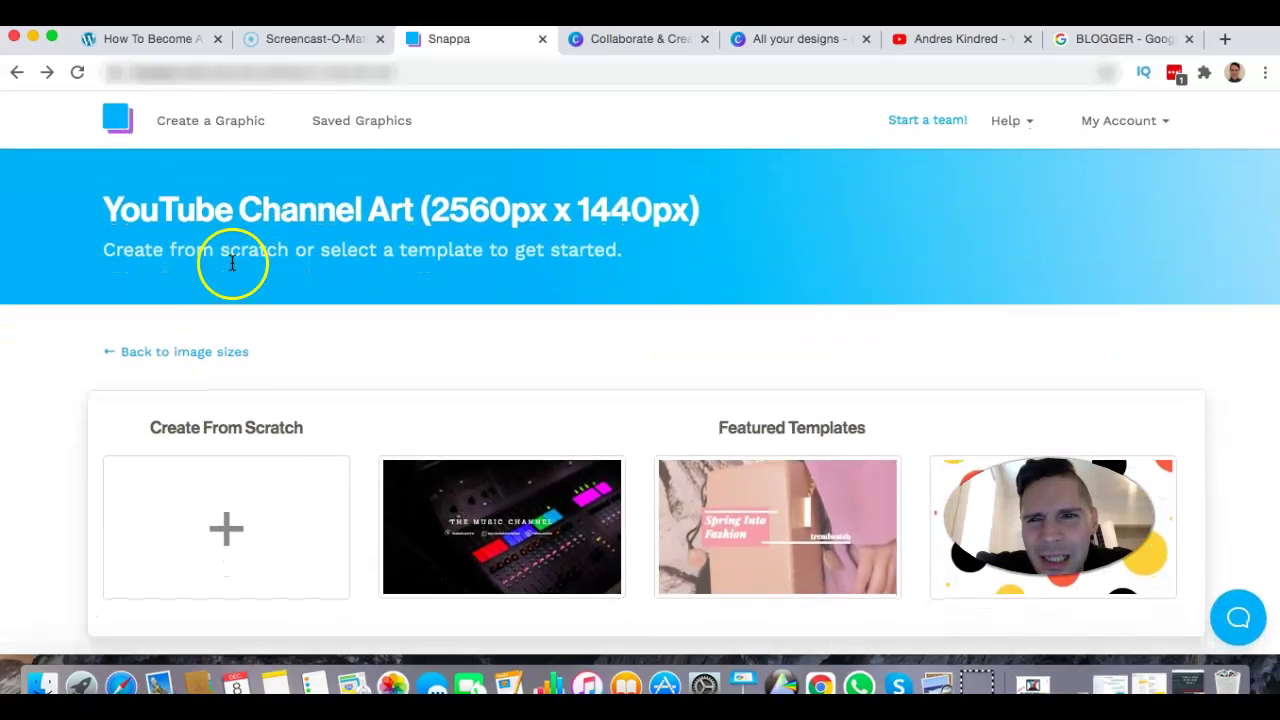
View the blank YouTube Channel Art canvas once more, leave it and go to the Create a Graphic page
{"action": "left_click", "coordinate": [228, 516]}
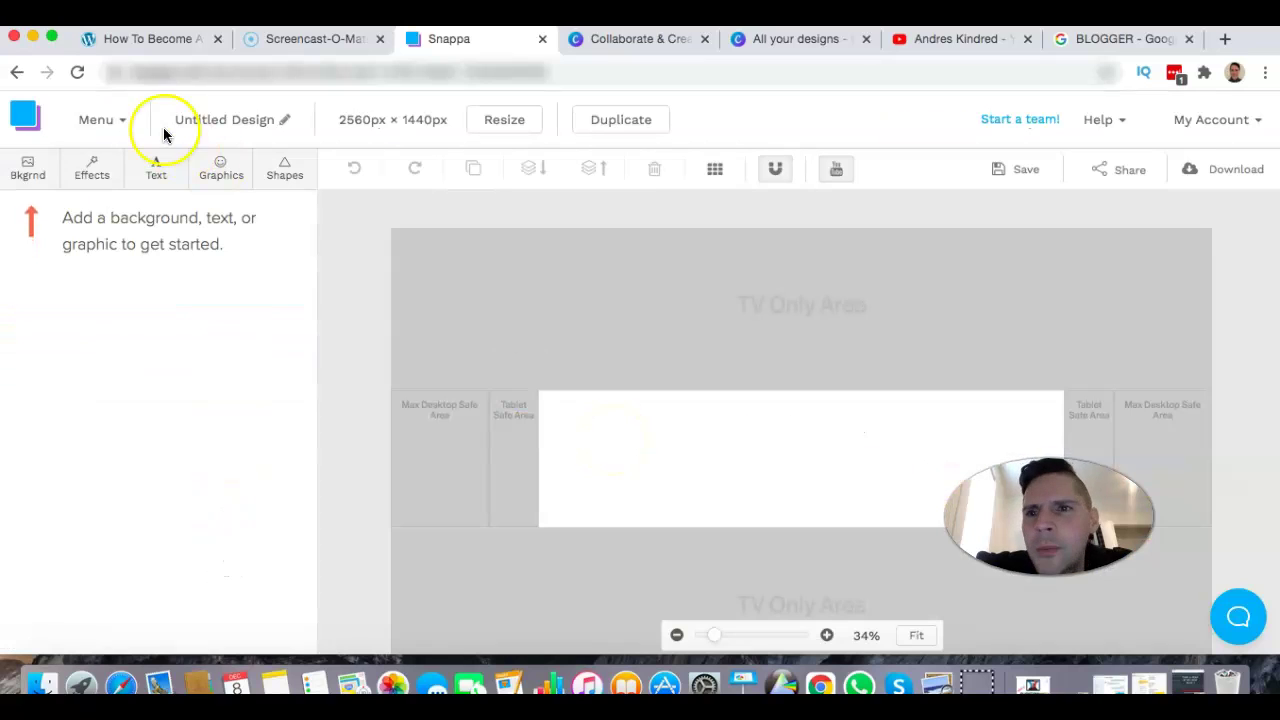
{"action": "left_click", "coordinate": [18, 72]}
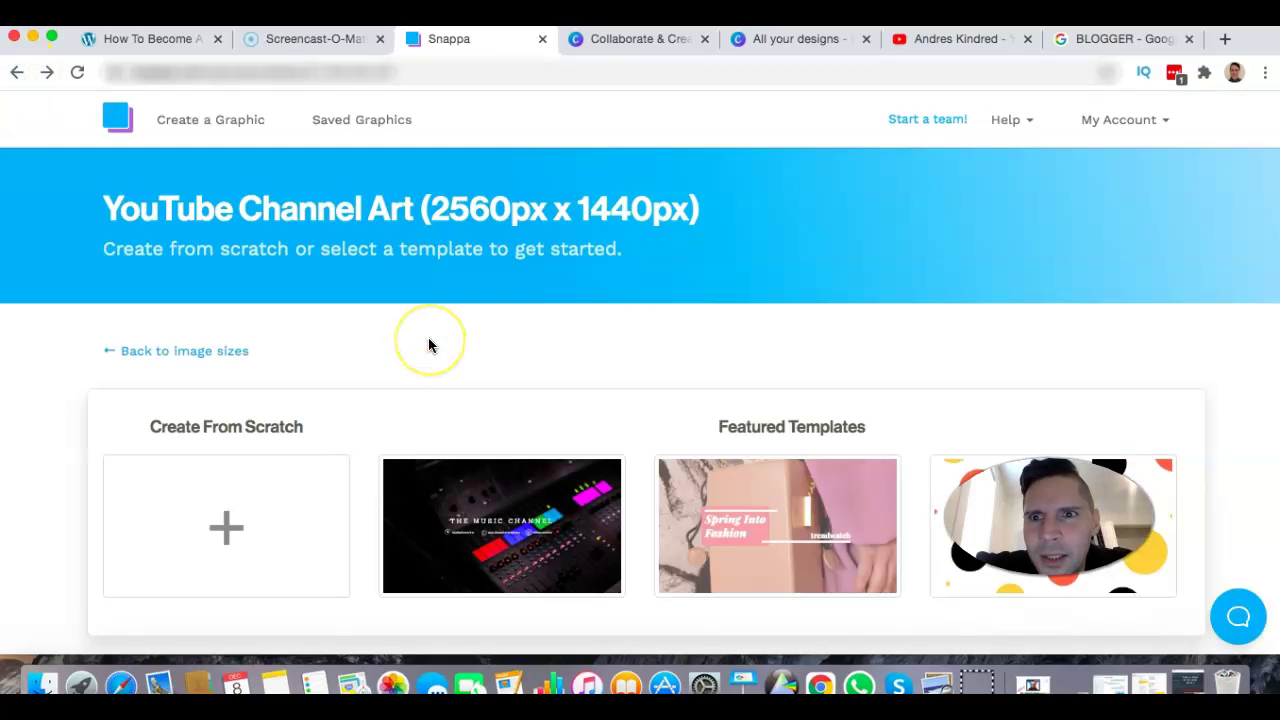
{"action": "left_click", "coordinate": [236, 124]}
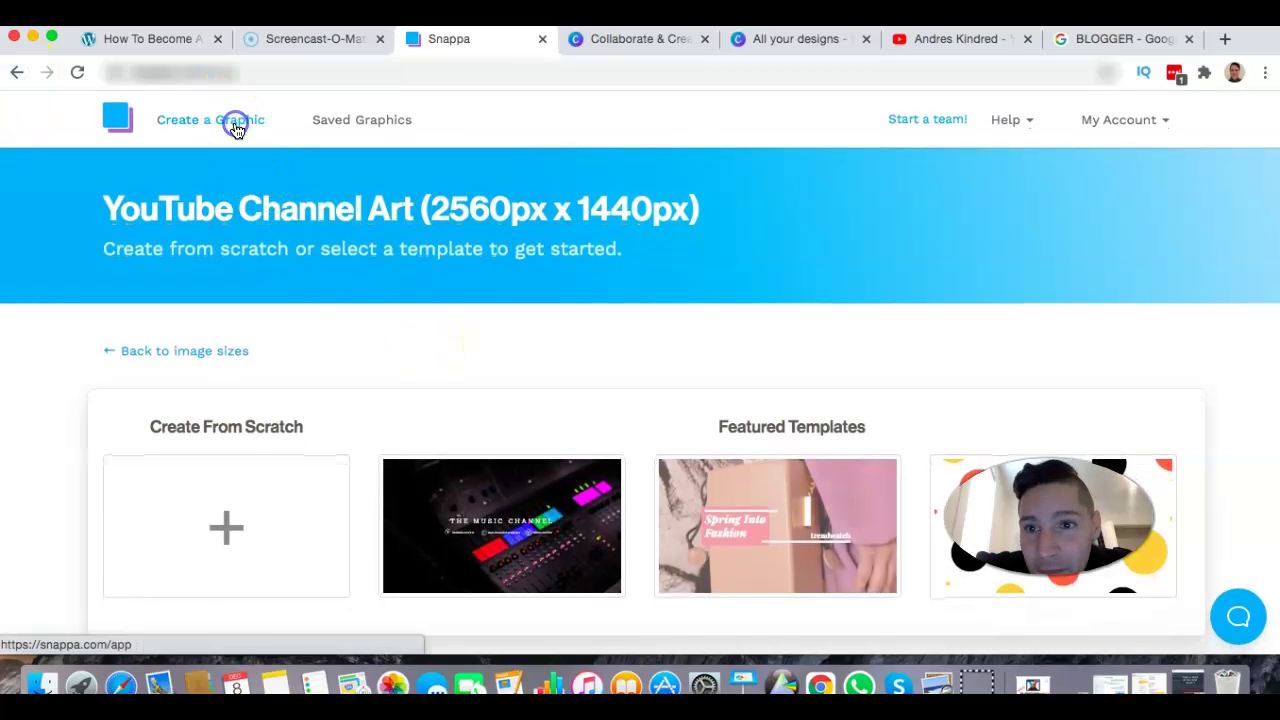
Look through the preset graphic sizes and choose YouTube Thumbnail (1280px x 720px)
{"action": "scroll", "coordinate": [830, 366], "scroll_direction": "down", "scroll_amount": 5}
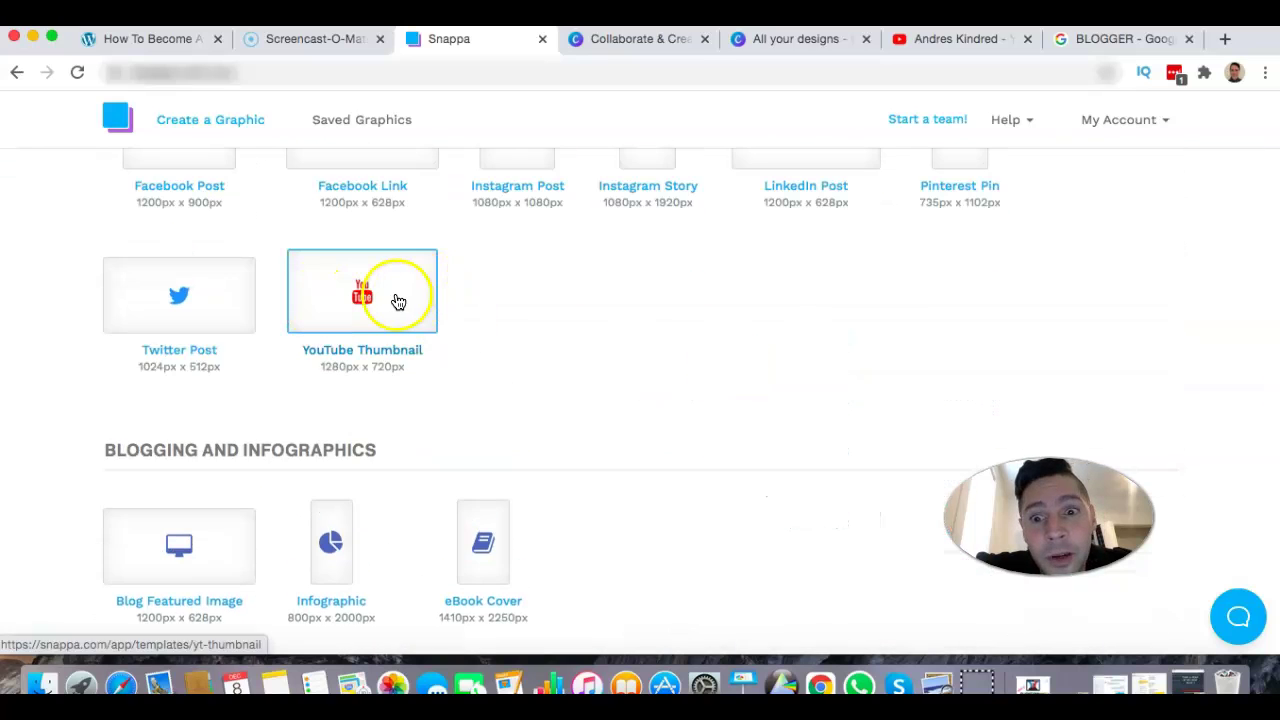
{"action": "scroll", "coordinate": [680, 335], "scroll_direction": "down", "scroll_amount": 3}
{"action": "scroll", "coordinate": [680, 335], "scroll_direction": "down", "scroll_amount": 8}
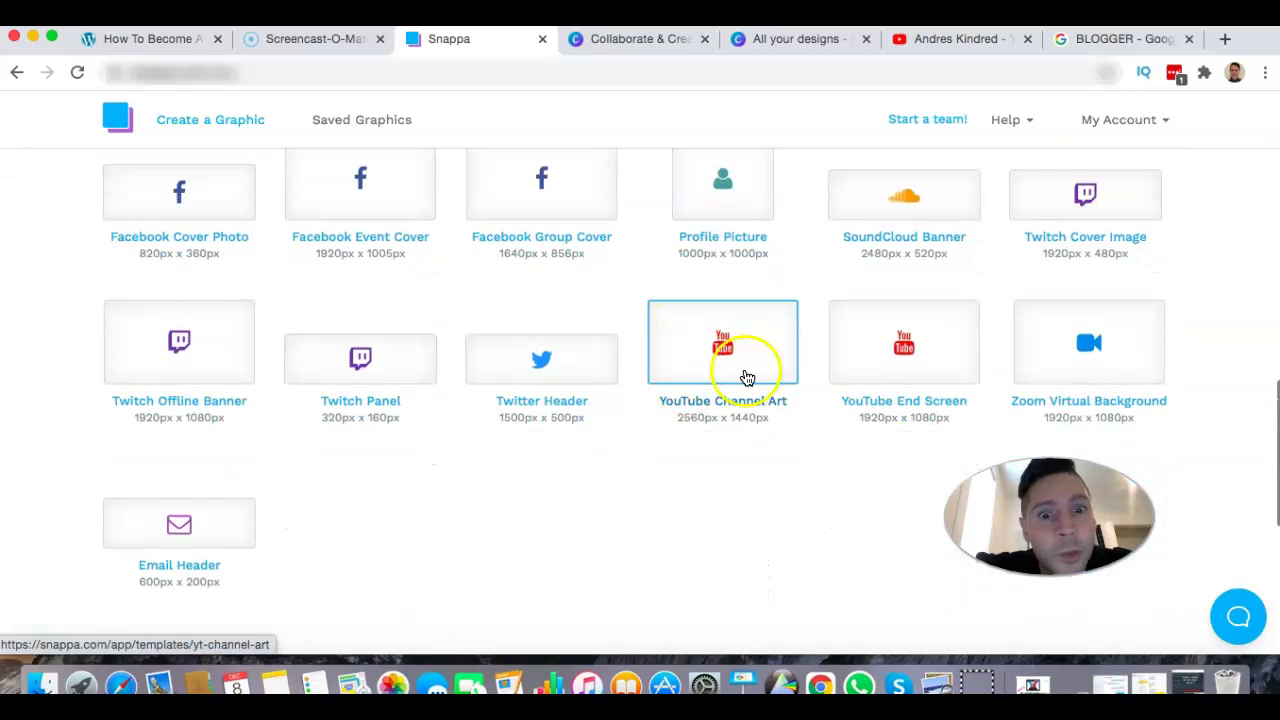
{"action": "scroll", "coordinate": [777, 363], "scroll_direction": "up", "scroll_amount": 10}
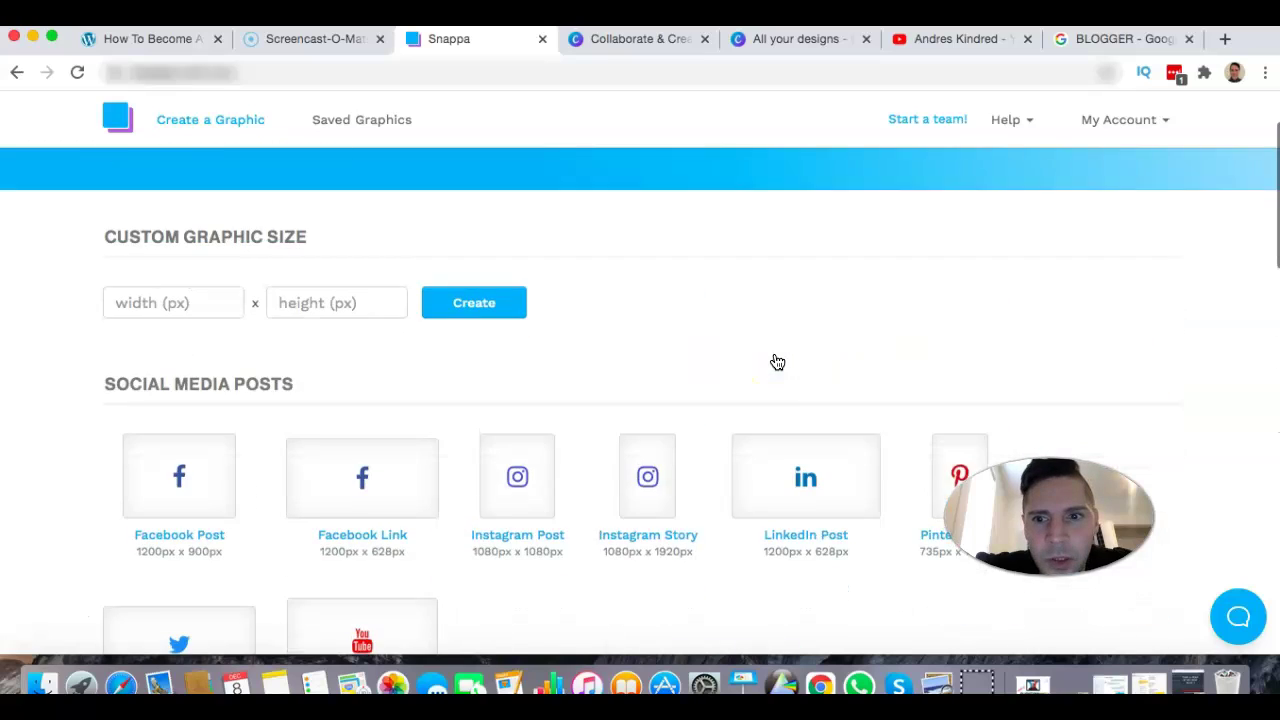
{"action": "scroll", "coordinate": [774, 363], "scroll_direction": "down", "scroll_amount": 2}
{"action": "left_click", "coordinate": [412, 477]}
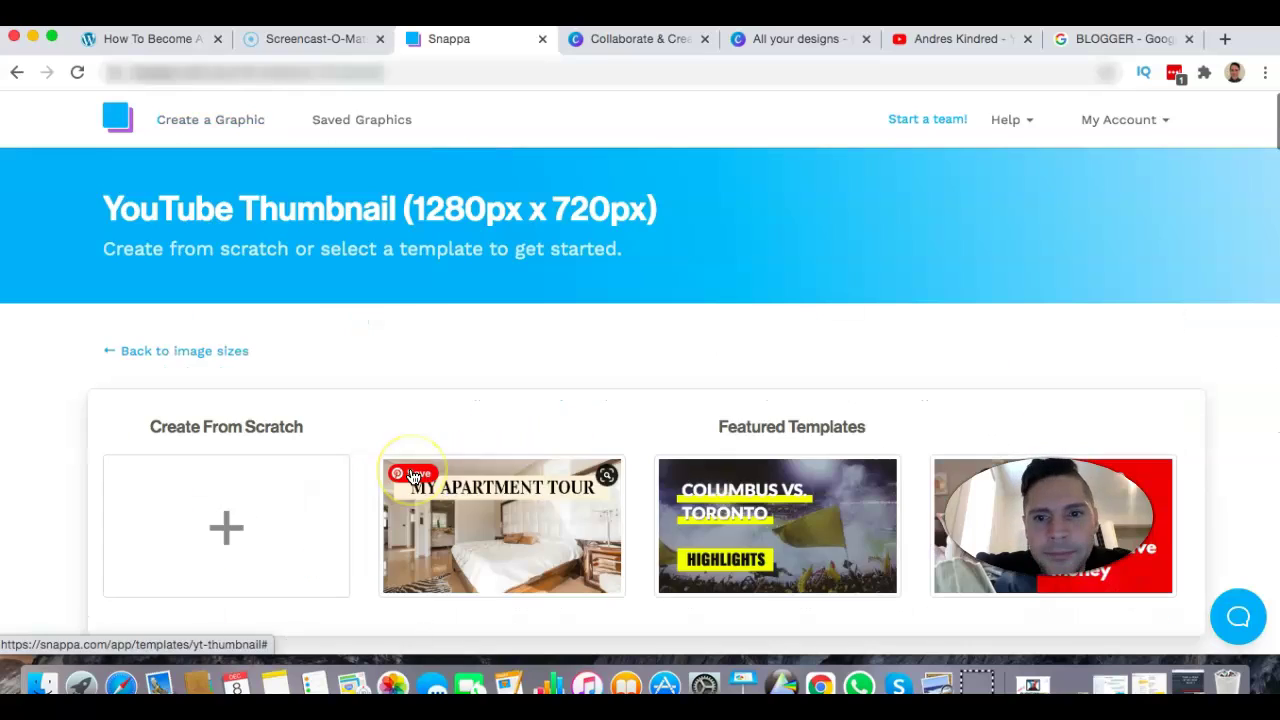
Look through the ready-made YouTube Thumbnail templates and open a blank design from scratch
{"action": "scroll", "coordinate": [727, 297], "scroll_direction": "down", "scroll_amount": 5}
{"action": "scroll", "coordinate": [727, 297], "scroll_direction": "down", "scroll_amount": 20}
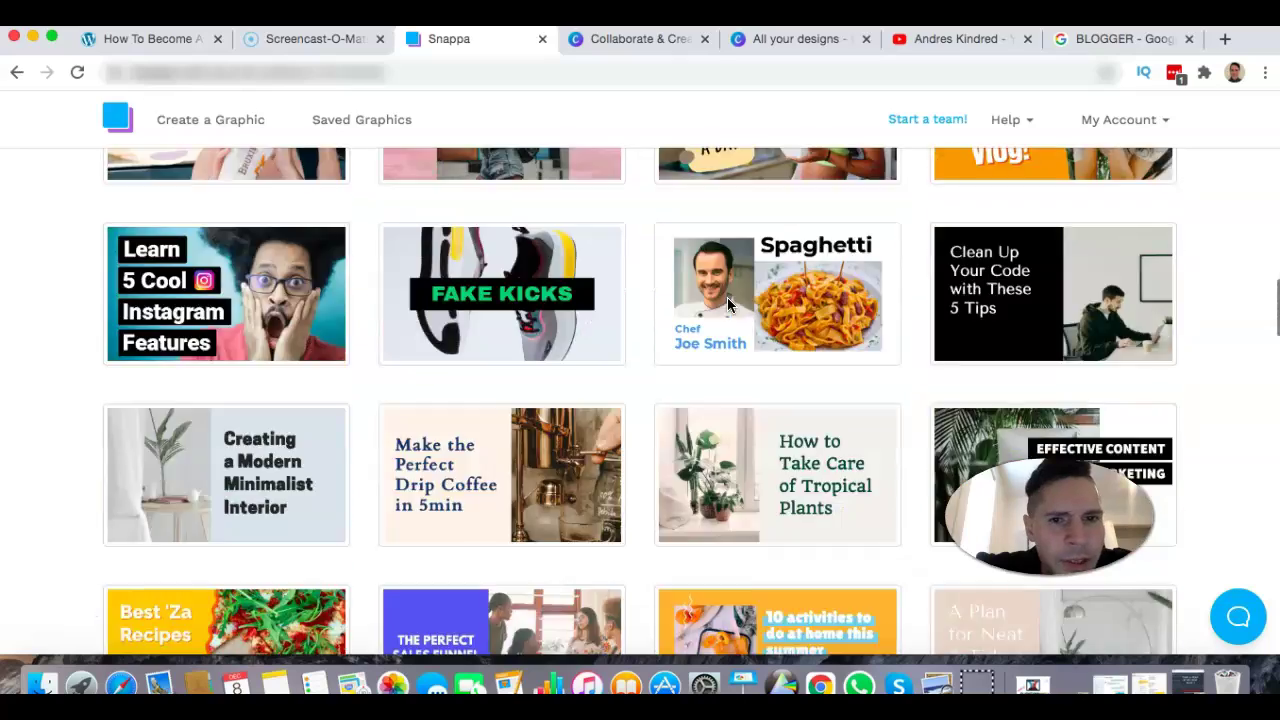
{"action": "scroll", "coordinate": [727, 297], "scroll_direction": "down", "scroll_amount": 1}
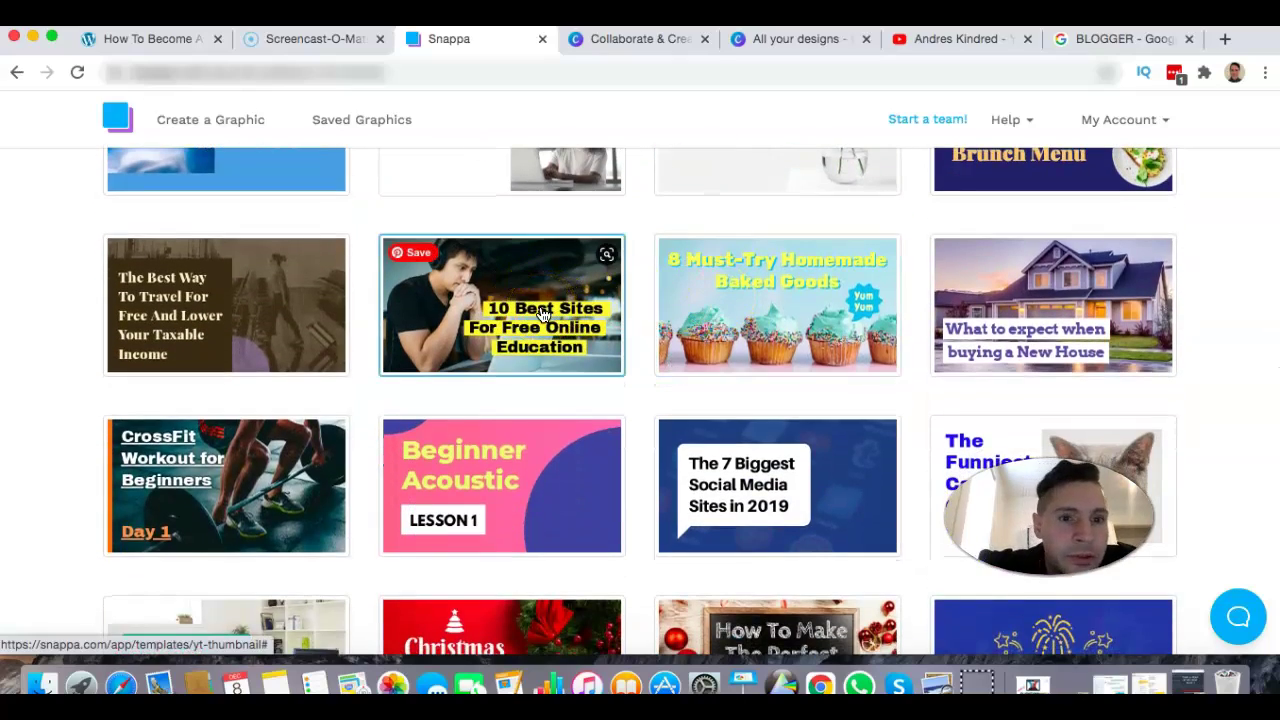
{"action": "scroll", "coordinate": [470, 290], "scroll_direction": "up", "scroll_amount": 20}
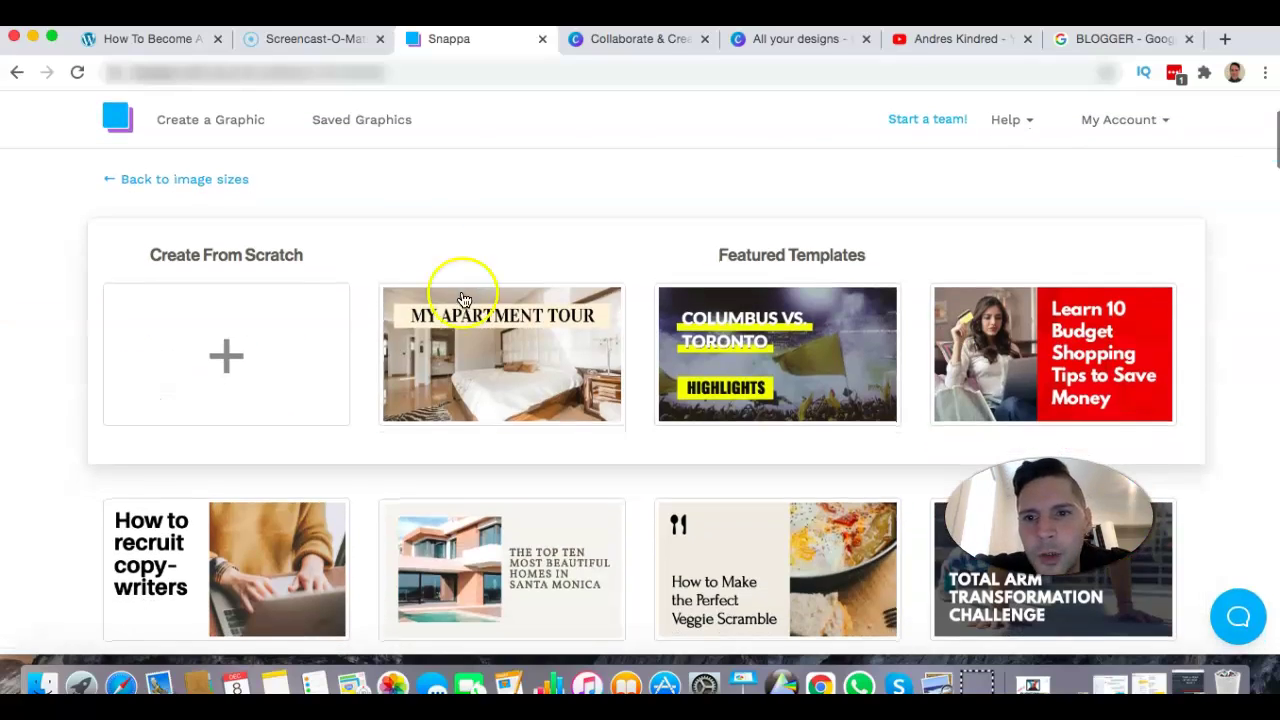
{"action": "left_click", "coordinate": [220, 358]}
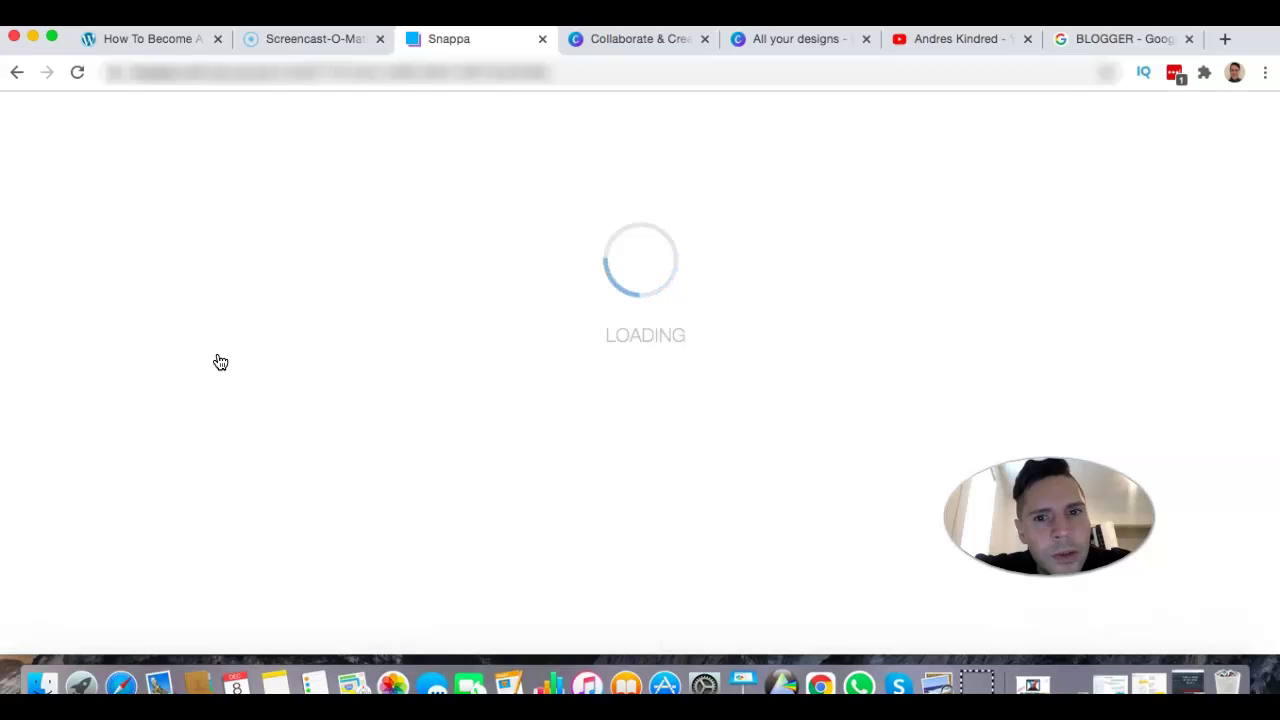
{"action": "left_click", "coordinate": [688, 393]}
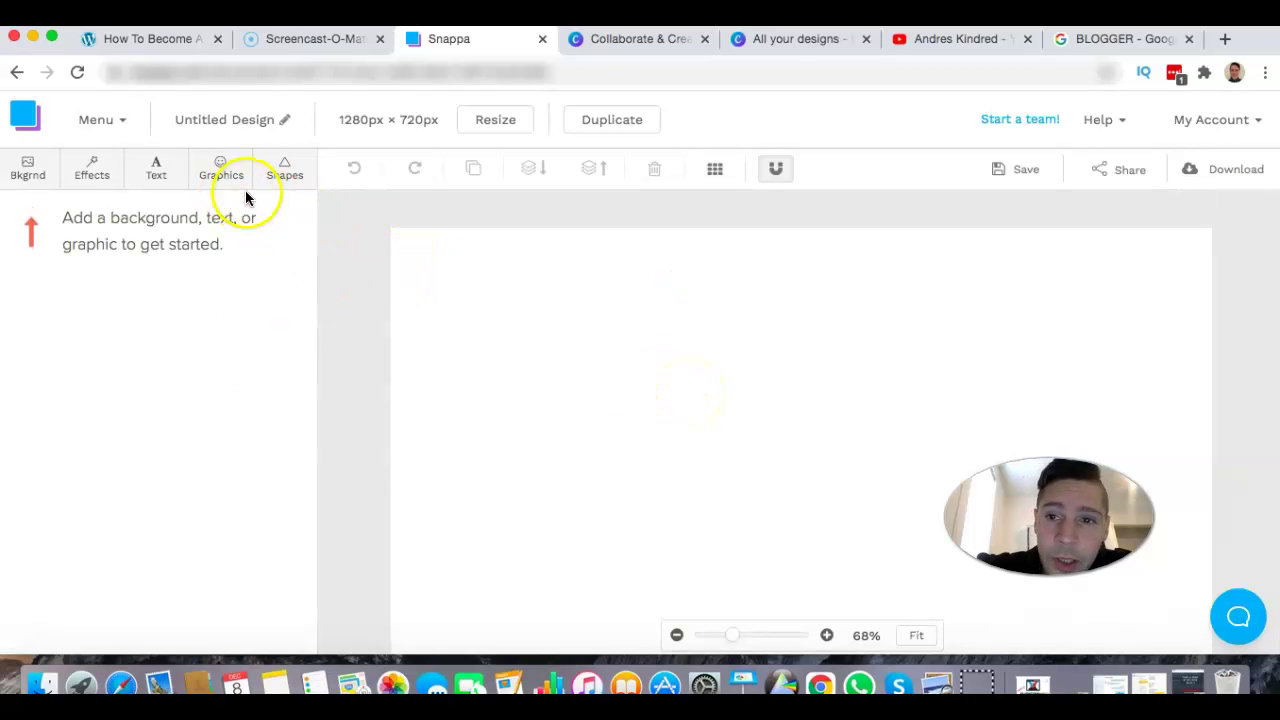
Upload the Blogger screenshot PIC1 12/8 from the Desktop to the design's graphics
{"action": "left_click", "coordinate": [218, 176]}
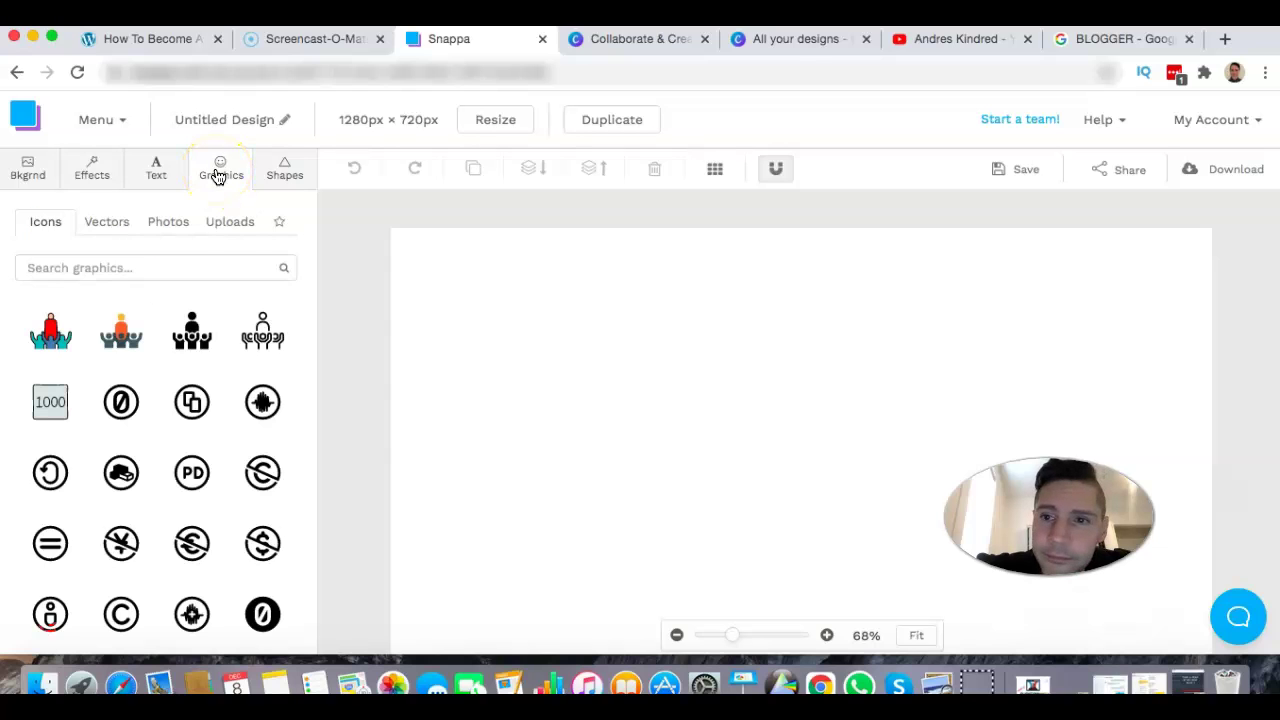
{"action": "left_click", "coordinate": [227, 228]}
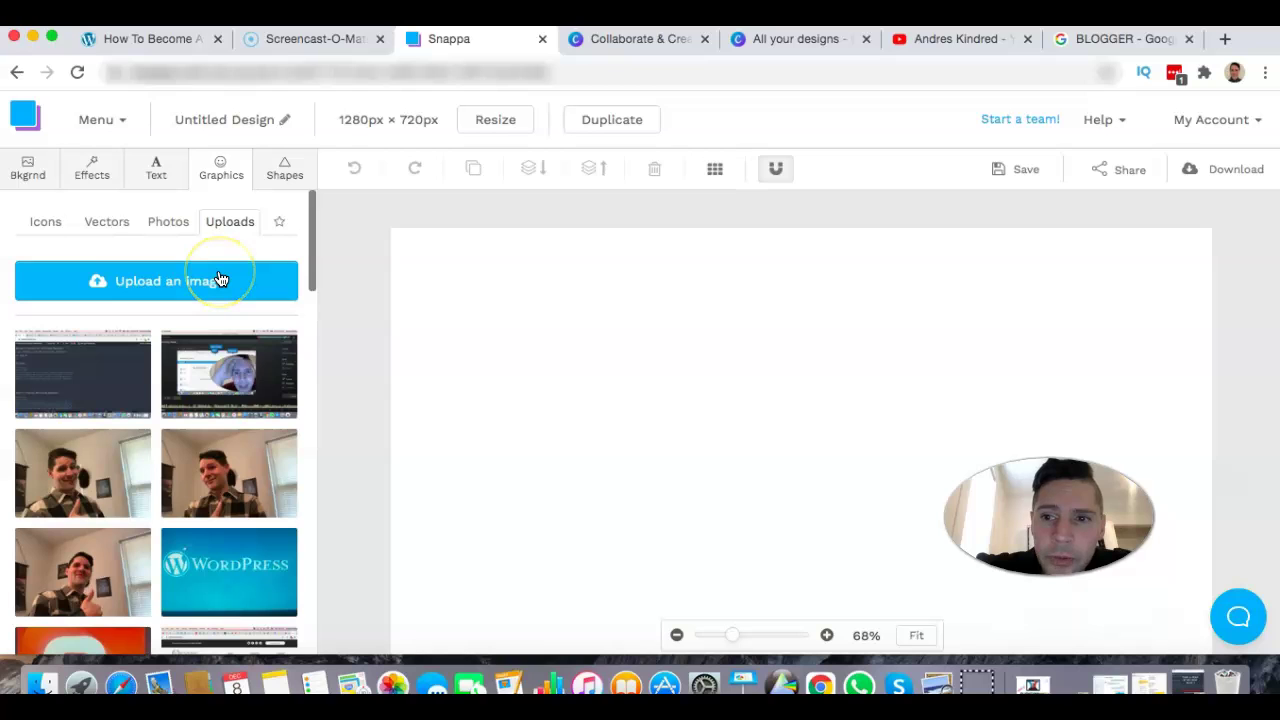
{"action": "left_click", "coordinate": [220, 278]}
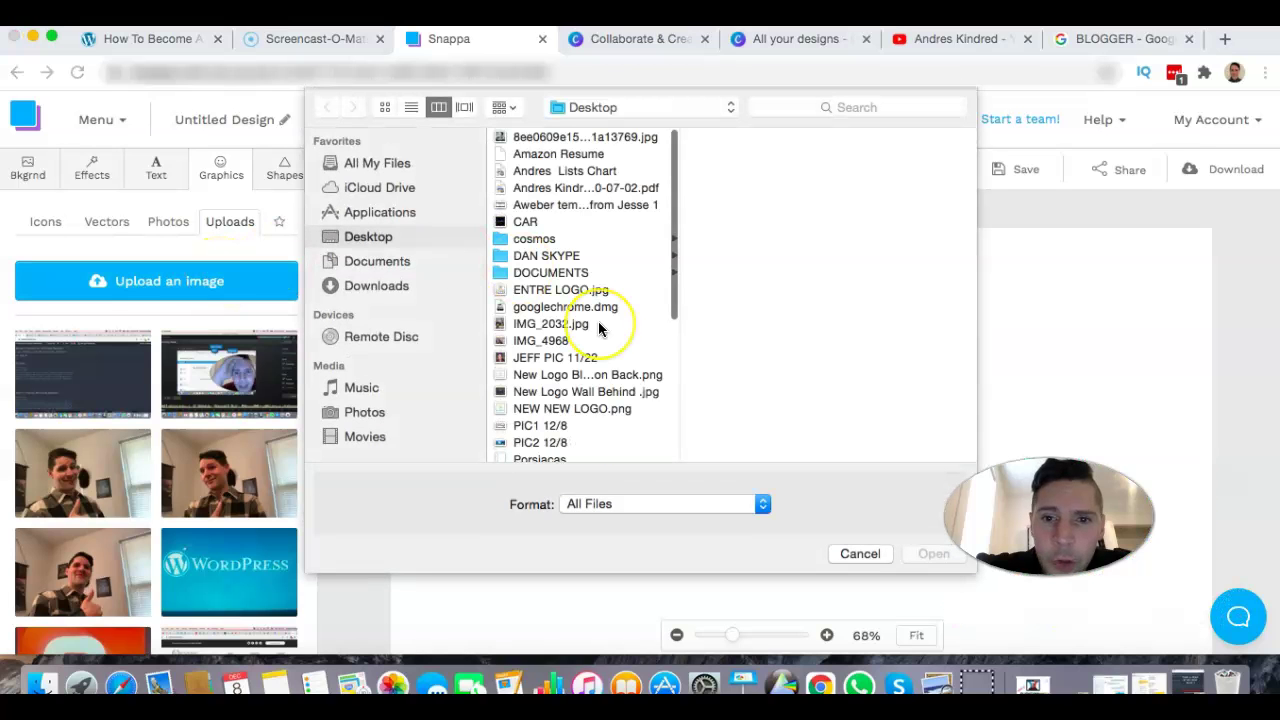
{"action": "scroll", "coordinate": [598, 327], "scroll_direction": "down", "scroll_amount": 5}
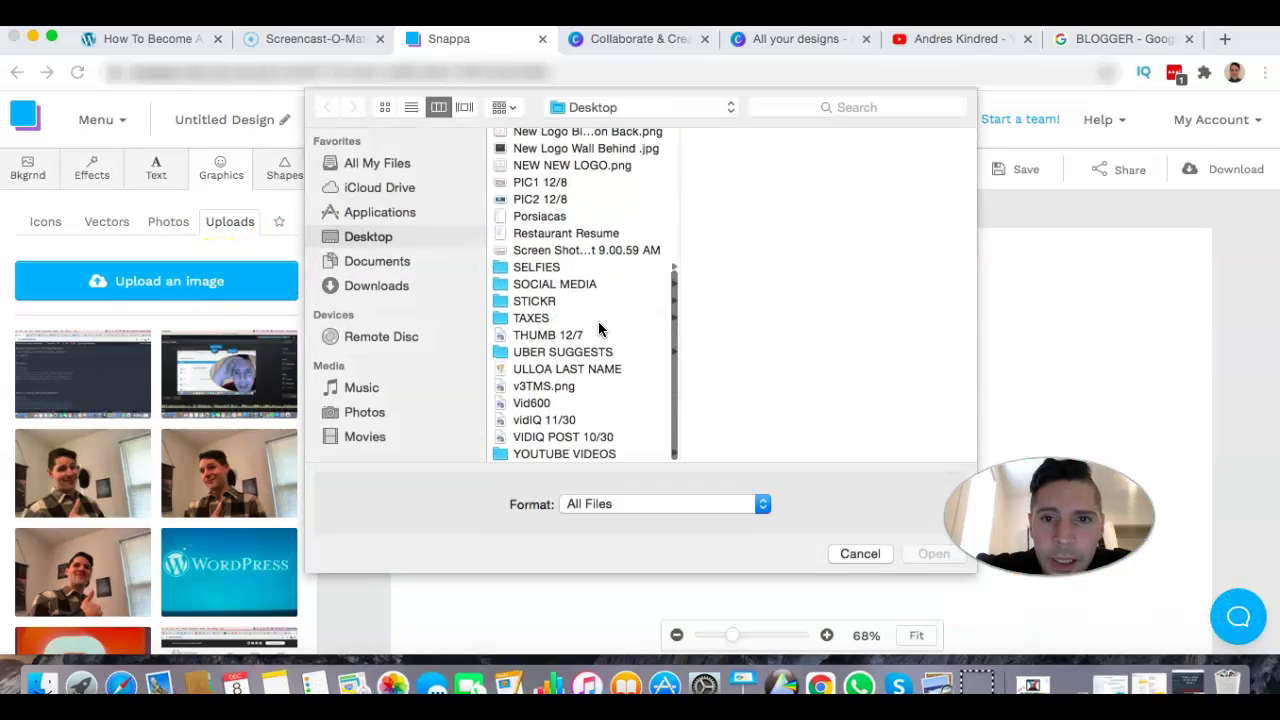
{"action": "left_click", "coordinate": [545, 183]}
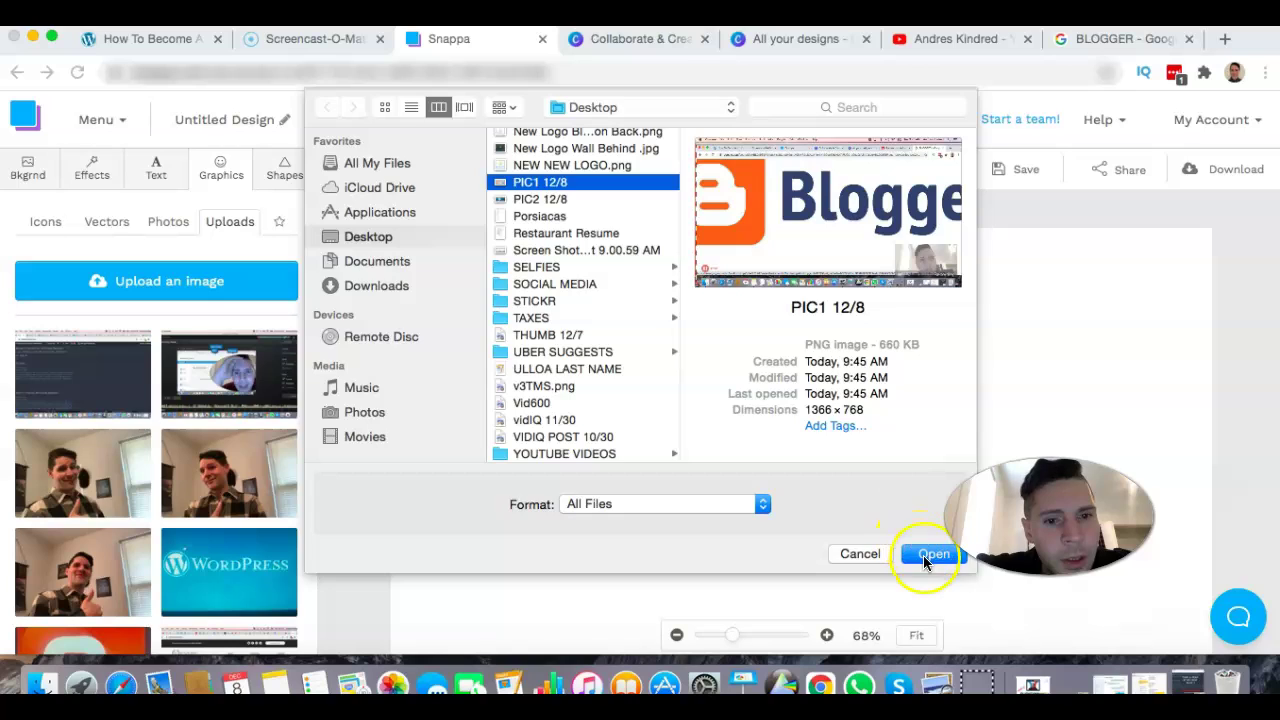
{"action": "left_click", "coordinate": [930, 555]}
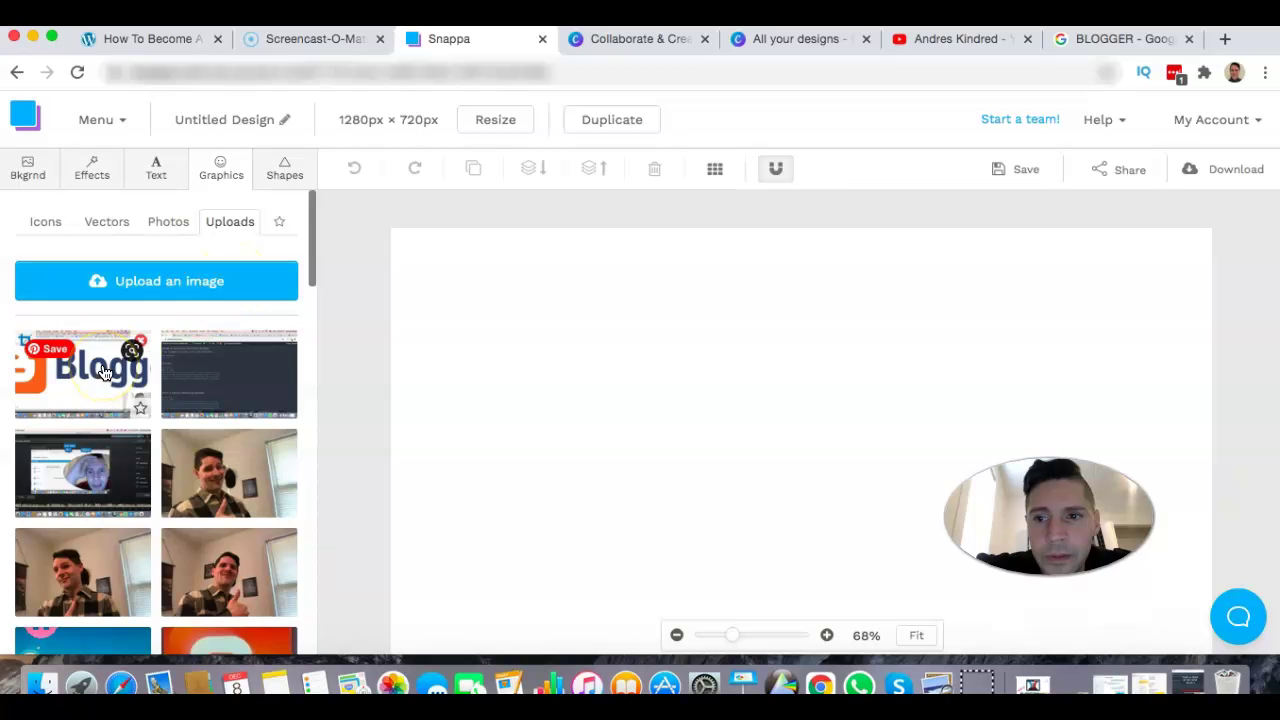
Upload the WordPress screenshot PIC2 12/8 from the Desktop
{"action": "left_click", "coordinate": [210, 280]}
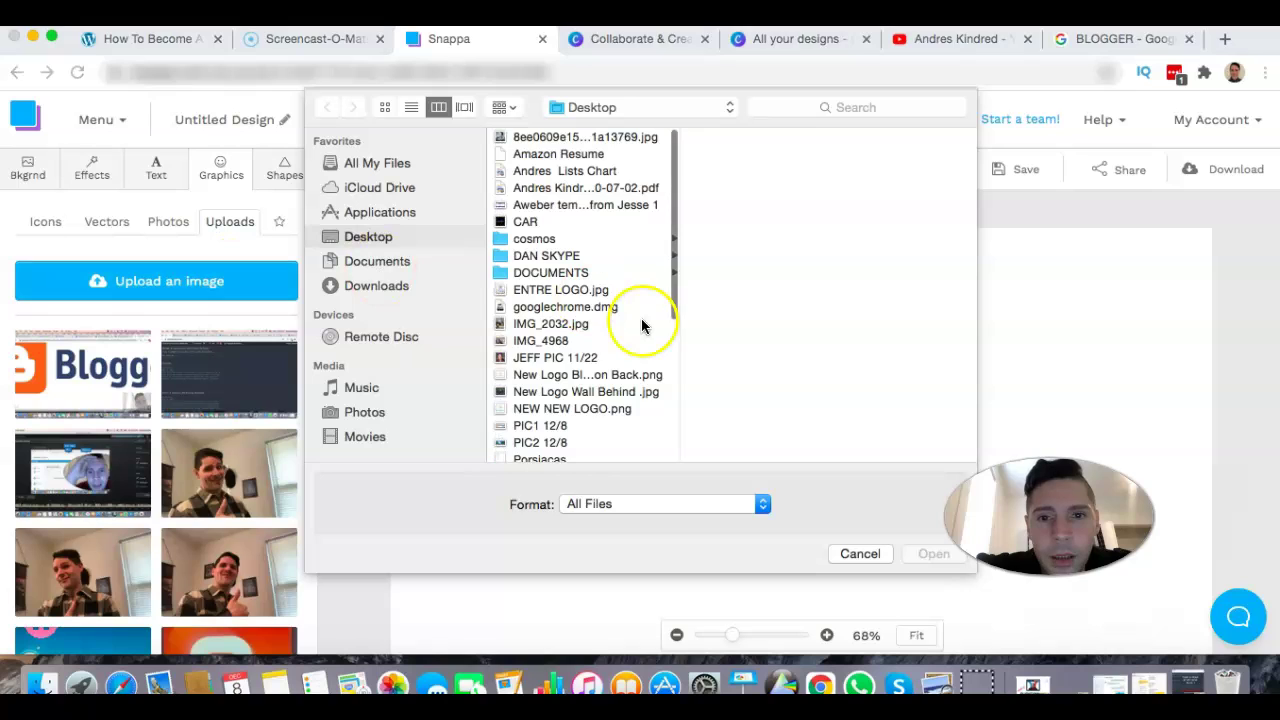
{"action": "scroll", "coordinate": [600, 343], "scroll_direction": "down", "scroll_amount": 2}
{"action": "left_click", "coordinate": [552, 410]}
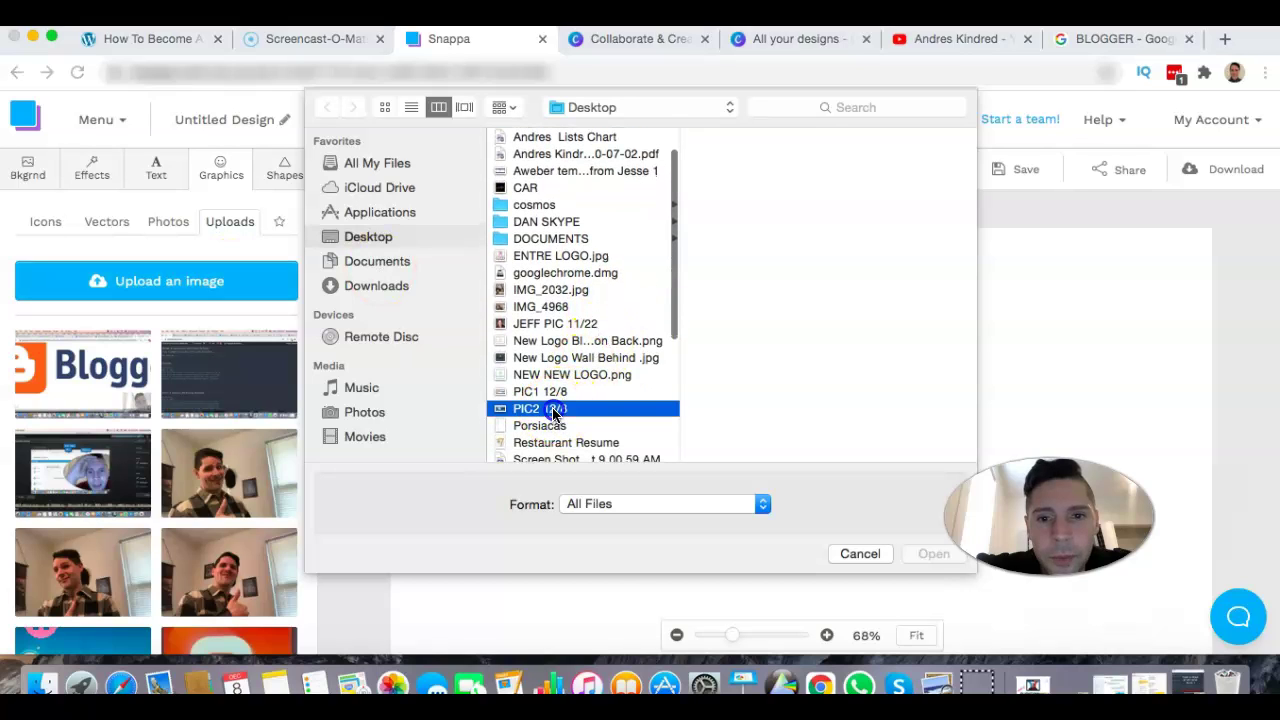
{"action": "left_click", "coordinate": [933, 558]}
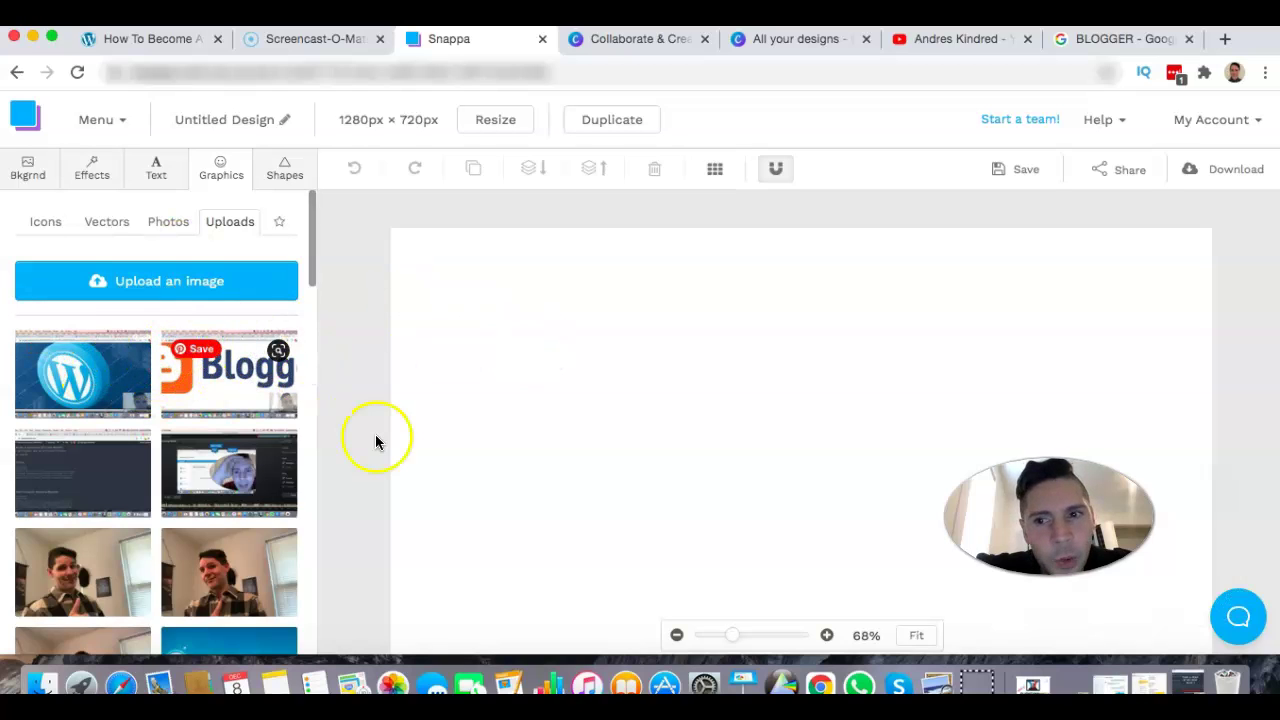
Place the uploaded Blogger picture near the canvas's upper edge and add the WordPress picture
{"action": "left_click", "coordinate": [230, 392]}
{"action": "left_click_drag", "start_coordinate": [708, 447], "coordinate": [616, 322]}
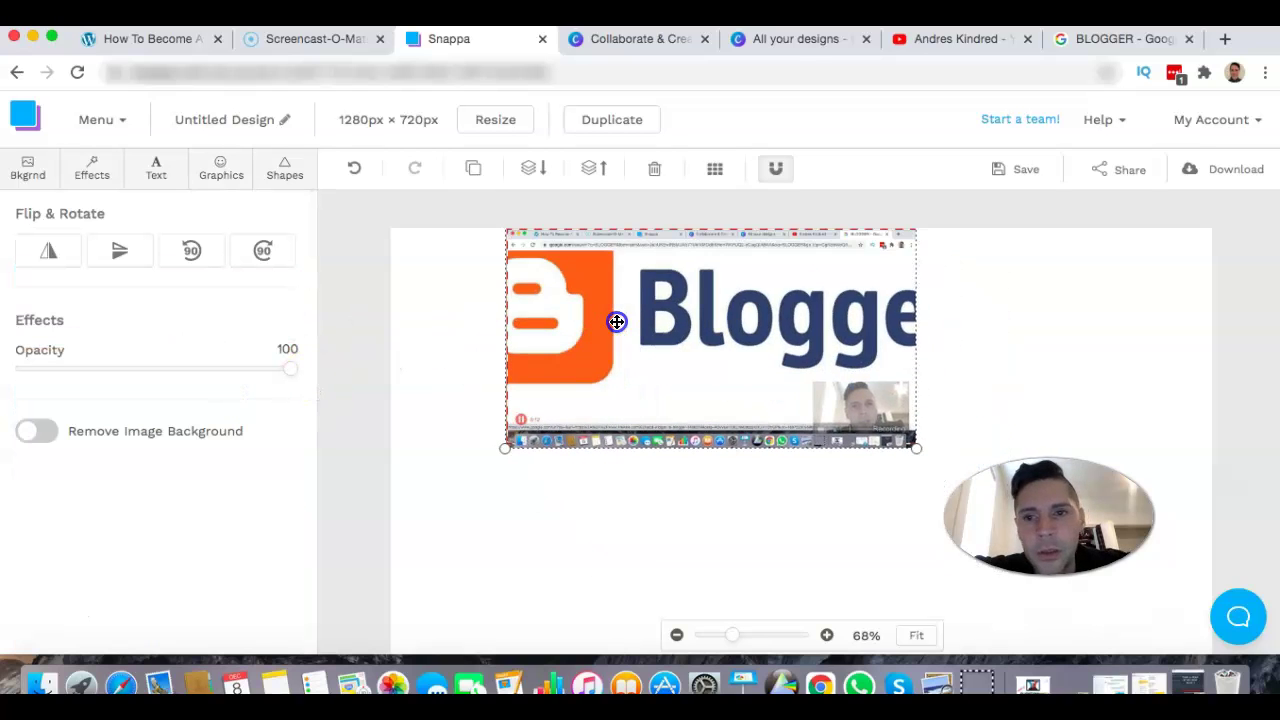
{"action": "left_click", "coordinate": [217, 180]}
{"action": "left_click", "coordinate": [109, 382]}
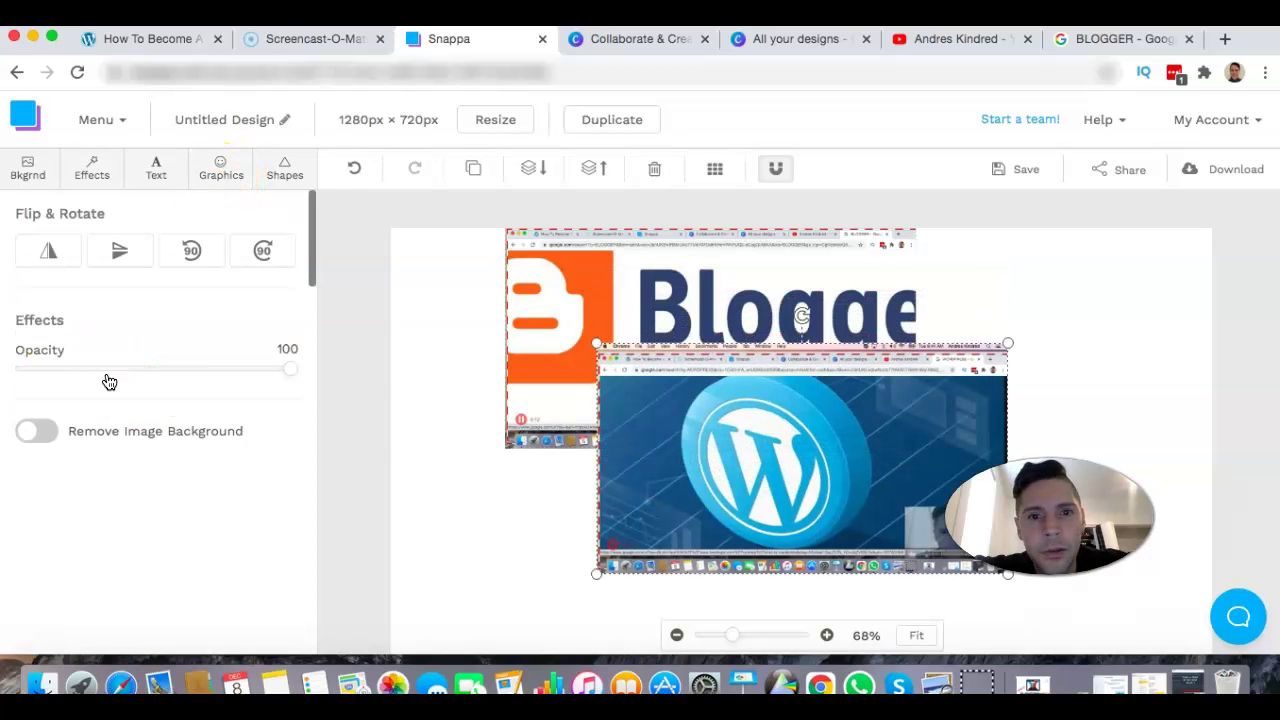
Shift the WordPress picture lower and enlarge the Blogger picture until it covers the canvas
{"action": "left_click_drag", "start_coordinate": [824, 450], "coordinate": [858, 525]}
{"action": "left_click_drag", "start_coordinate": [764, 338], "coordinate": [817, 276]}
{"action": "left_click_drag", "start_coordinate": [558, 381], "coordinate": [660, 325]}
{"action": "left_click_drag", "start_coordinate": [773, 289], "coordinate": [1003, 312]}
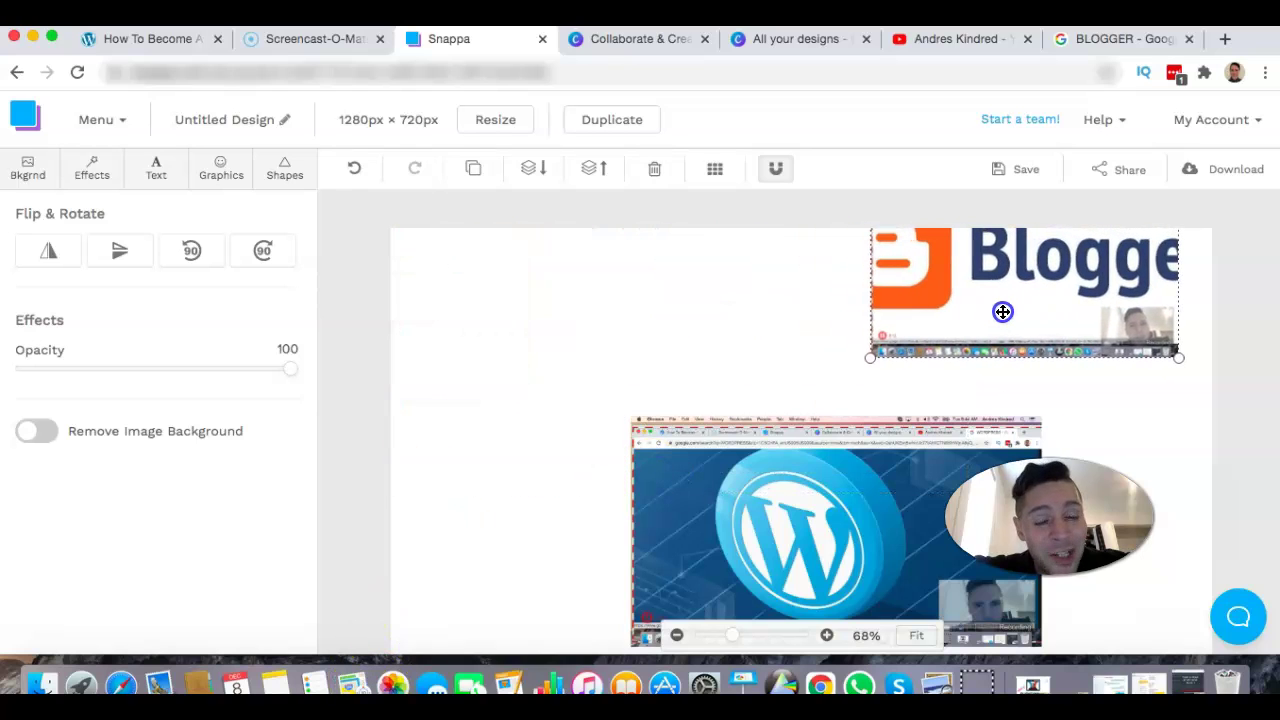
{"action": "left_click_drag", "start_coordinate": [872, 358], "coordinate": [150, 700]}
{"action": "left_click_drag", "start_coordinate": [596, 325], "coordinate": [791, 166]}
Enlarge the WordPress picture and move it over the right part of the Blogger picture
{"action": "left_click_drag", "start_coordinate": [642, 413], "coordinate": [266, 127]}
{"action": "left_click_drag", "start_coordinate": [829, 296], "coordinate": [886, 415]}
{"action": "left_click", "coordinate": [1066, 286]}
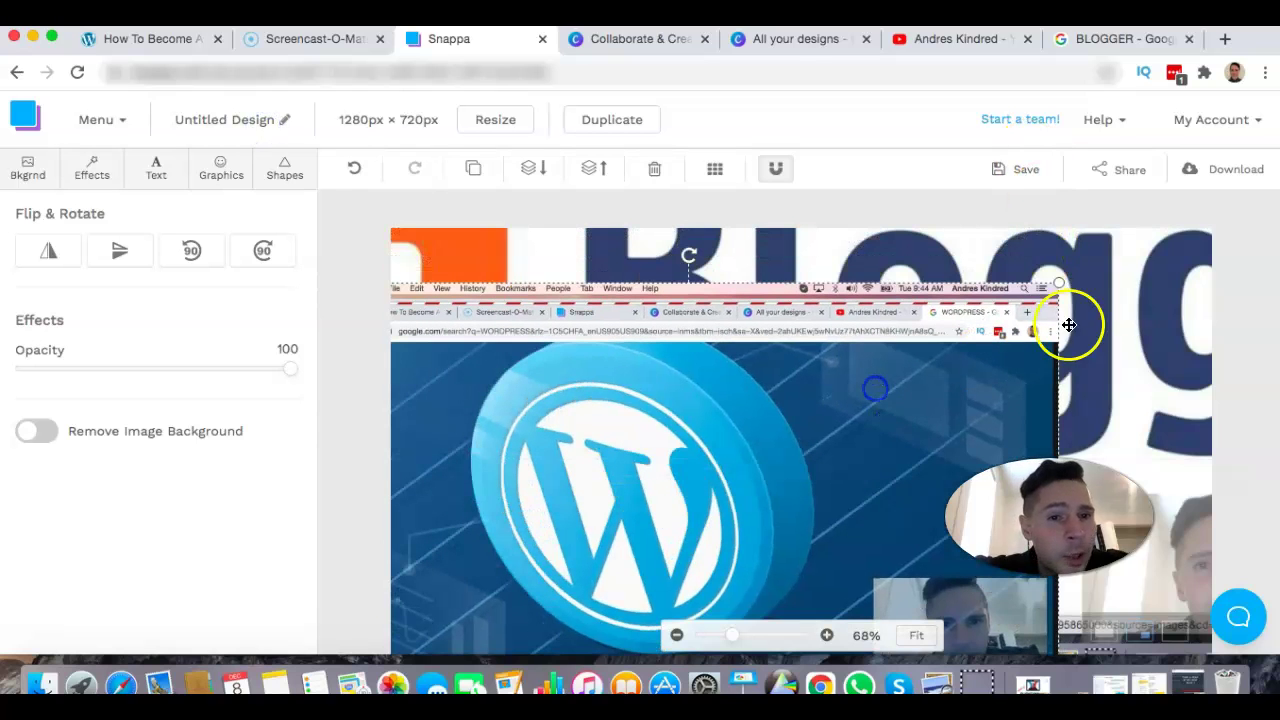
{"action": "left_click_drag", "start_coordinate": [1059, 284], "coordinate": [1218, 198]}
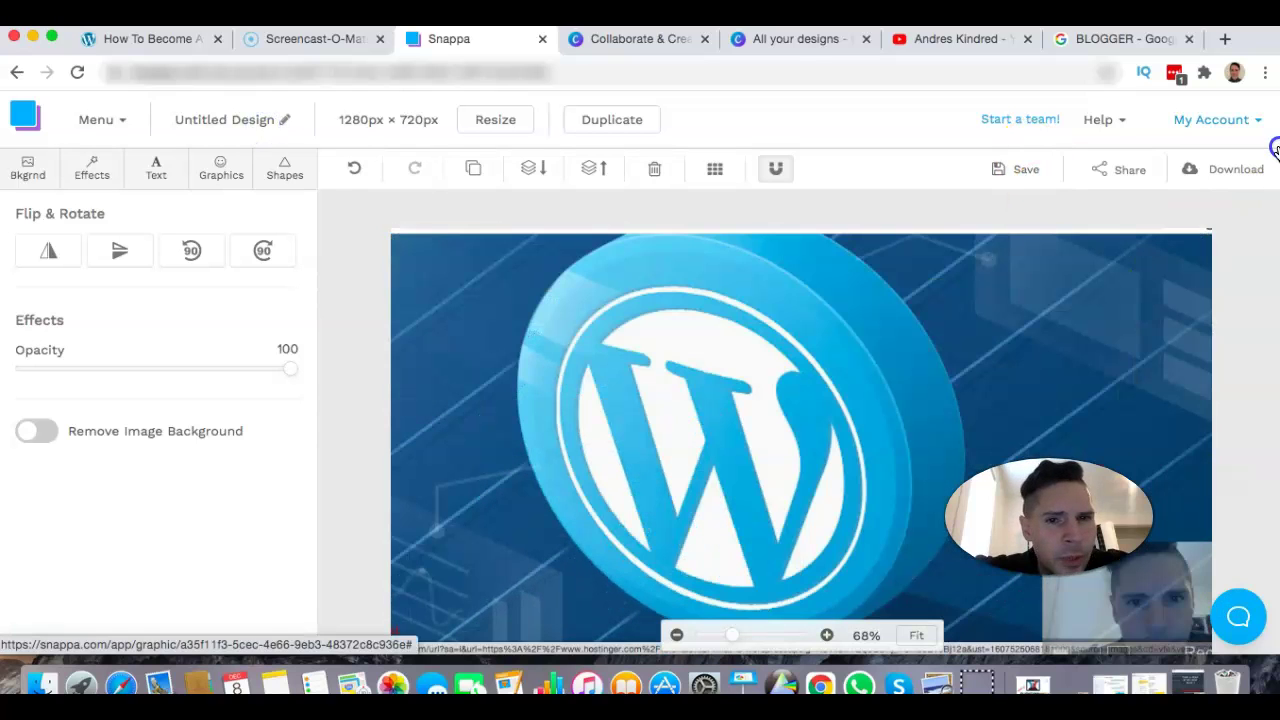
{"action": "left_click_drag", "start_coordinate": [914, 251], "coordinate": [1113, 316]}
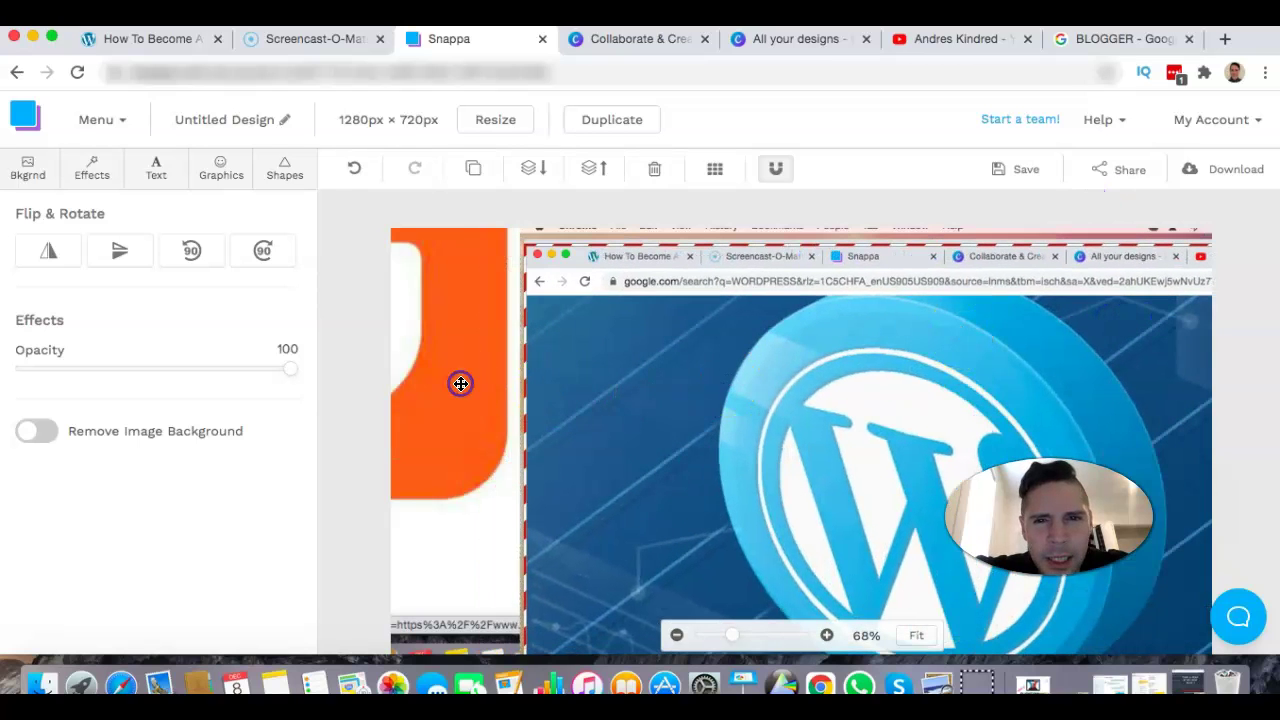
{"action": "left_click_drag", "start_coordinate": [617, 360], "coordinate": [850, 449]}
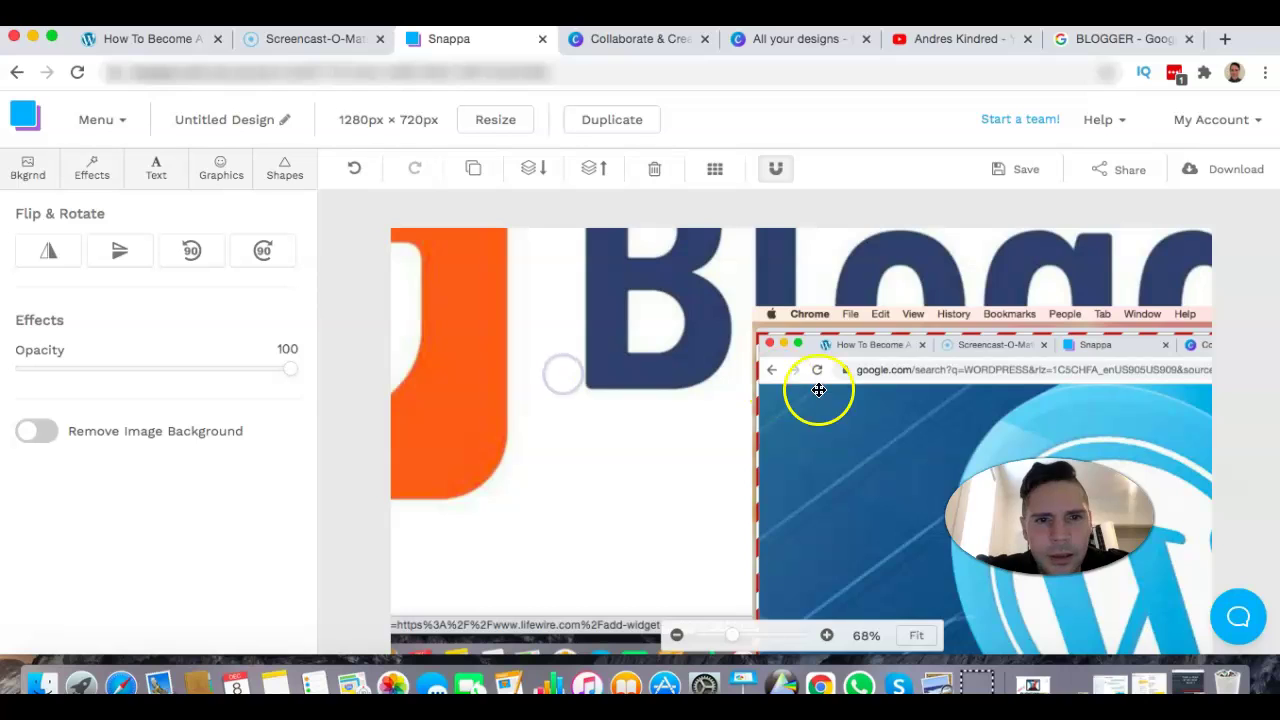
{"action": "left_click_drag", "start_coordinate": [819, 390], "coordinate": [829, 80]}
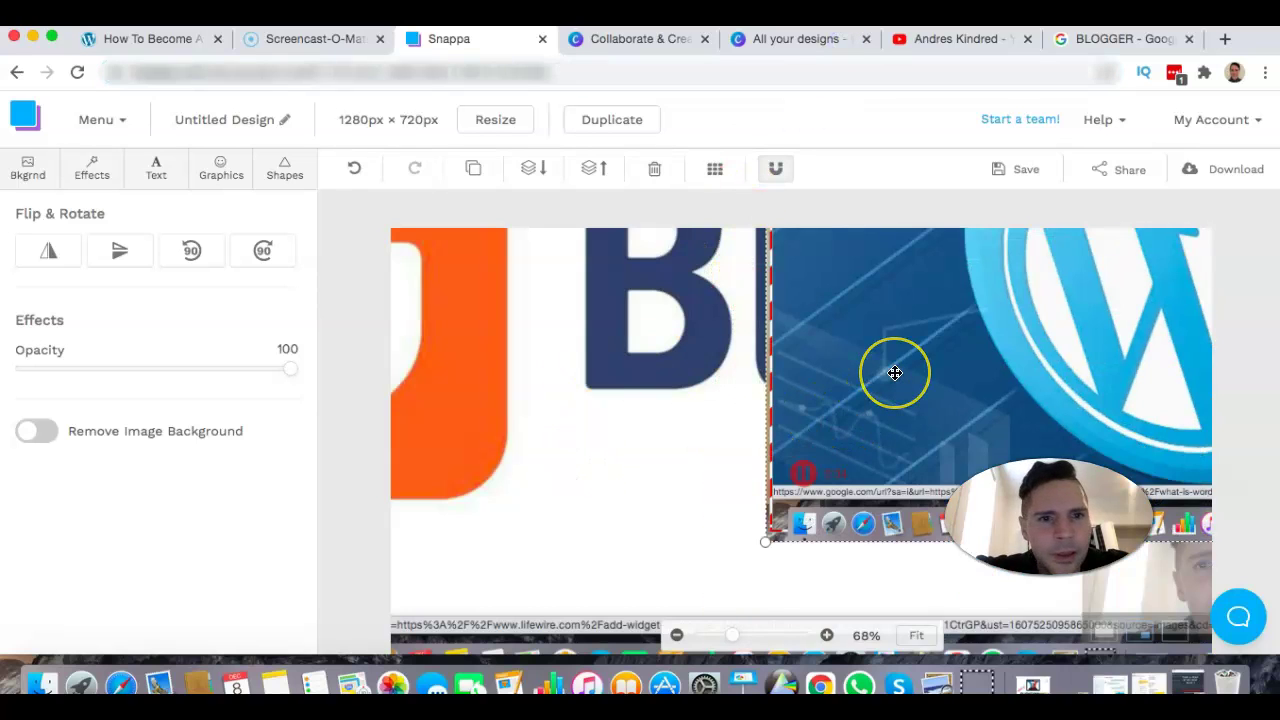
Delete the WordPress and Blogger pictures from the canvas
{"action": "key", "text": "Delete"}
{"action": "left_click", "coordinate": [759, 333]}
{"action": "key", "text": "Delete"}
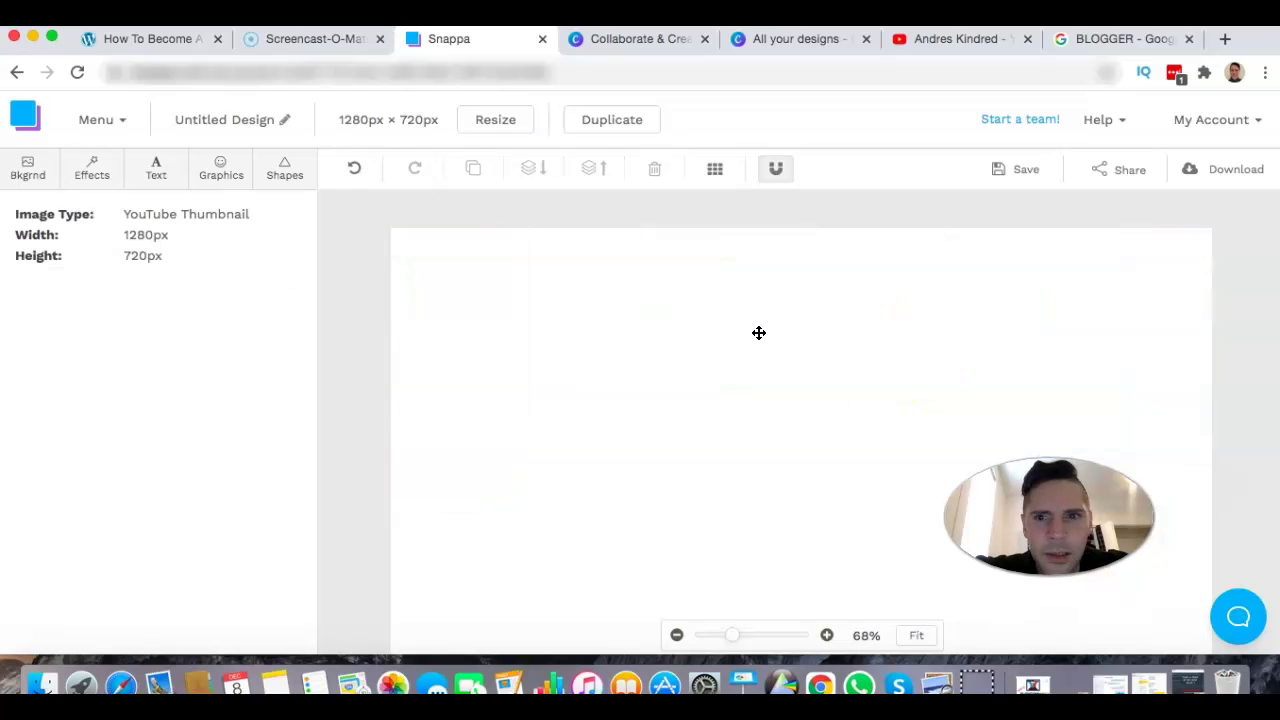
Add the uploaded WordPress picture to the empty canvas and enlarge it beyond the canvas edges
{"action": "left_click", "coordinate": [222, 178]}
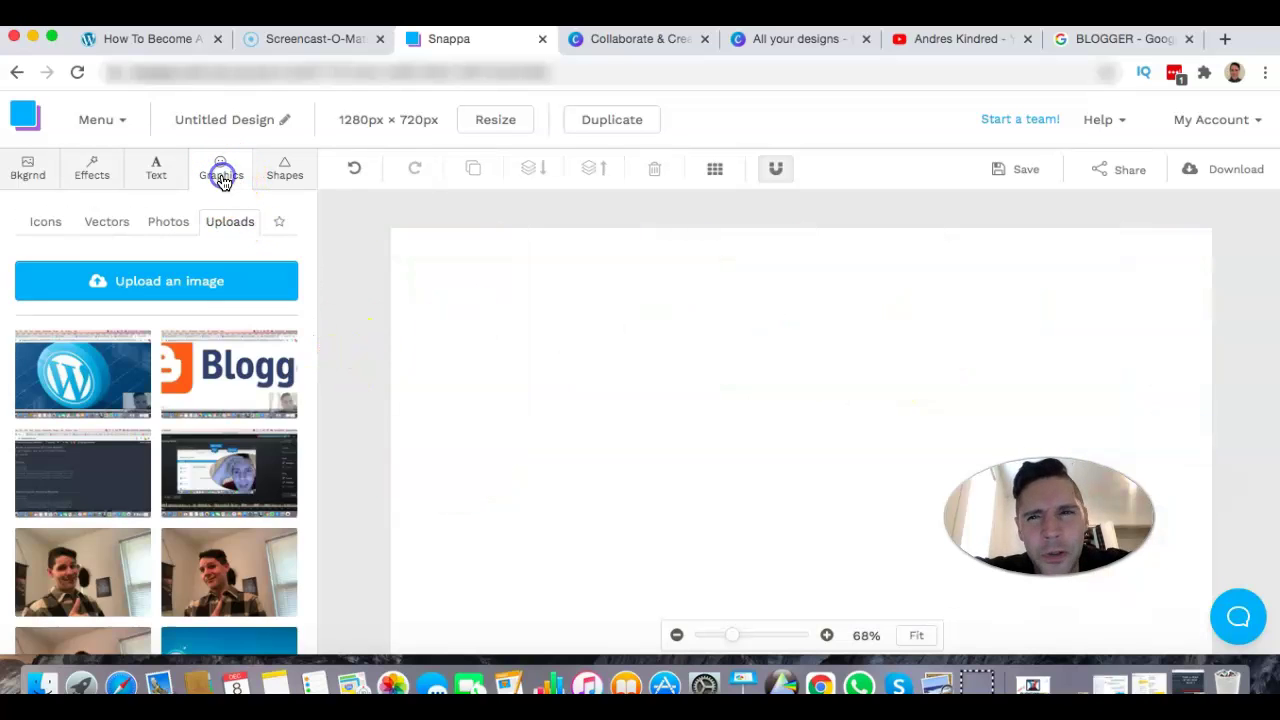
{"action": "left_click", "coordinate": [93, 393]}
{"action": "left_click_drag", "start_coordinate": [597, 340], "coordinate": [420, 190]}
{"action": "left_click_drag", "start_coordinate": [949, 294], "coordinate": [986, 445]}
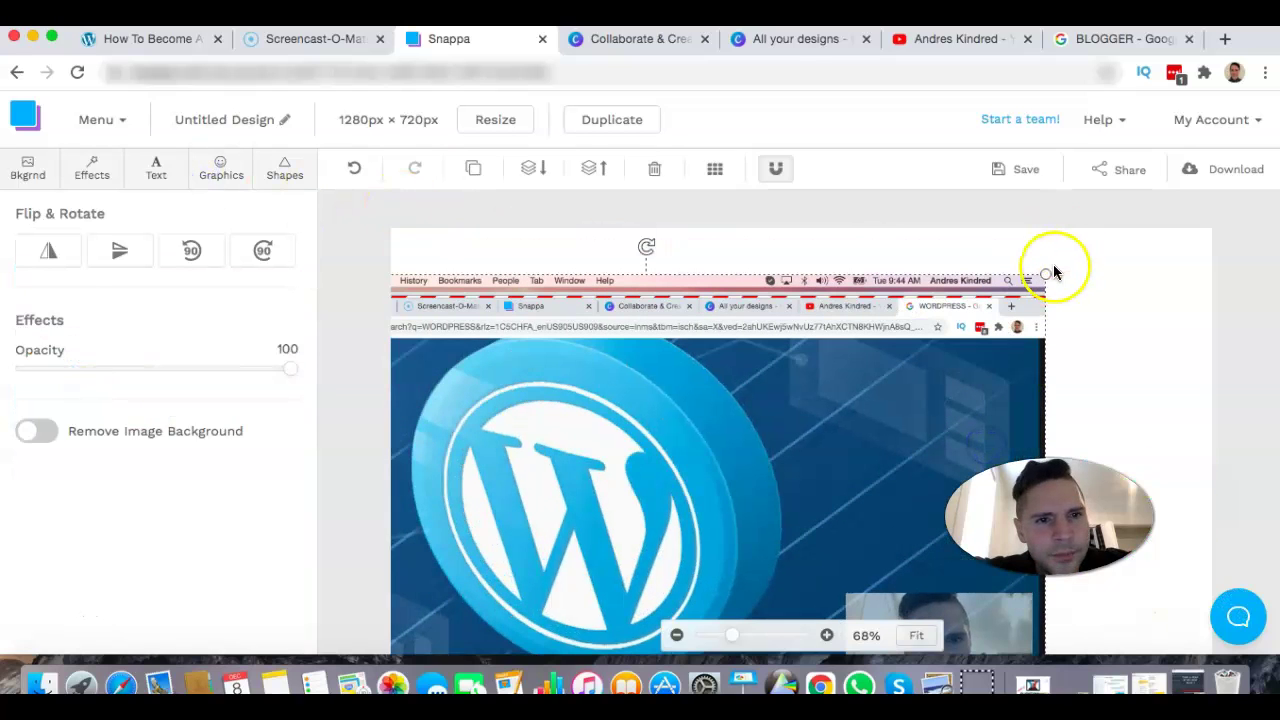
{"action": "left_click_drag", "start_coordinate": [1047, 271], "coordinate": [1274, 175]}
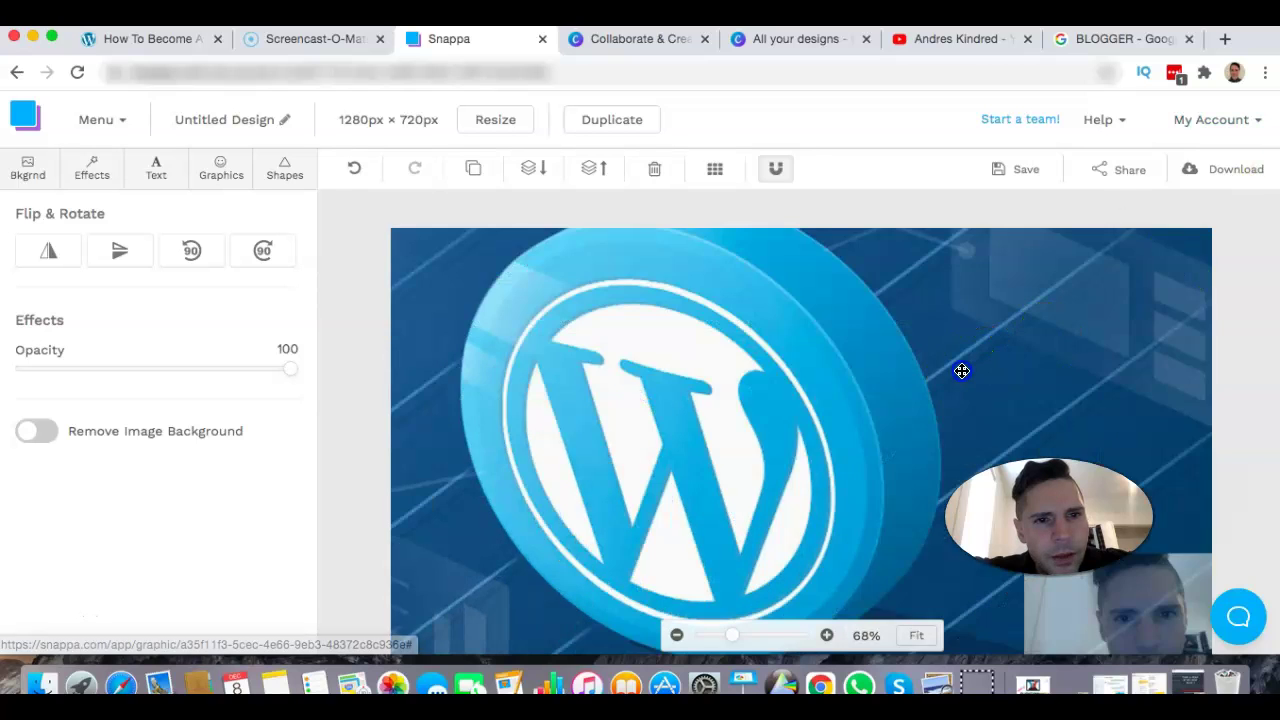
Enlarge the WordPress picture further and reposition it so only the logo and its blue background fill the canvas
{"action": "left_click_drag", "start_coordinate": [963, 369], "coordinate": [686, 656]}
{"action": "left_click_drag", "start_coordinate": [1008, 422], "coordinate": [1196, 262]}
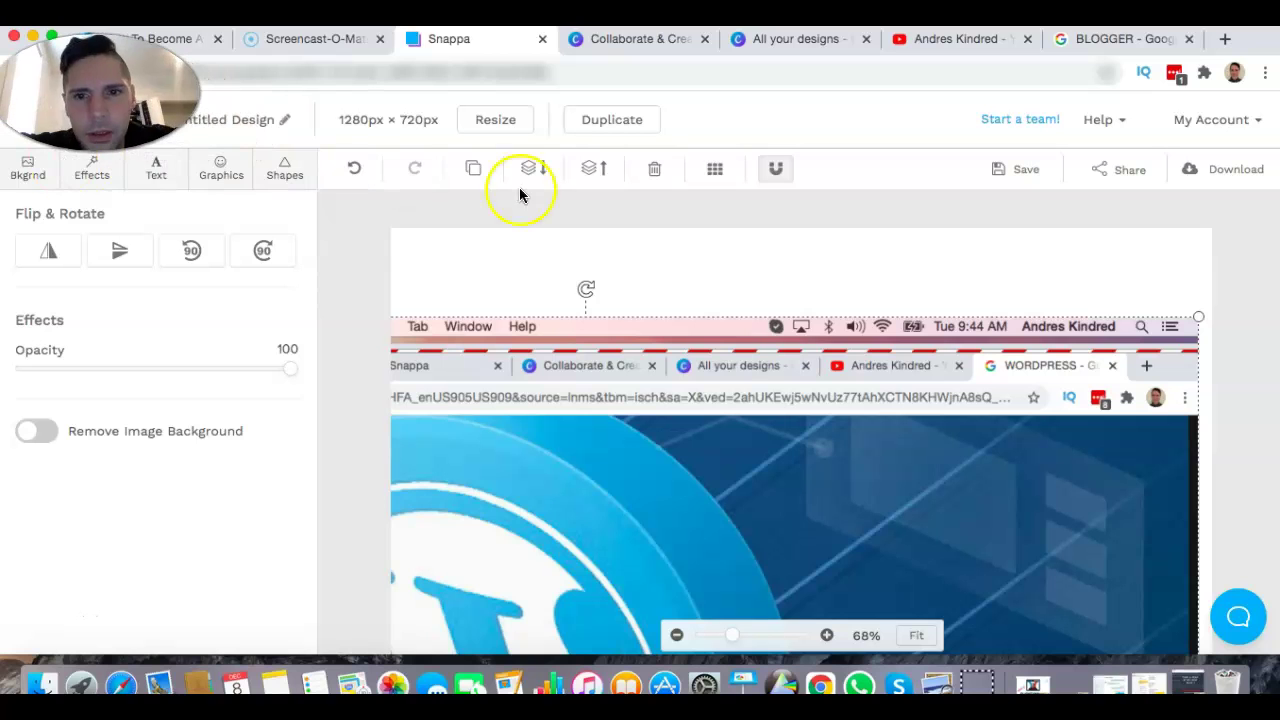
{"action": "left_click_drag", "start_coordinate": [1201, 317], "coordinate": [1236, 248]}
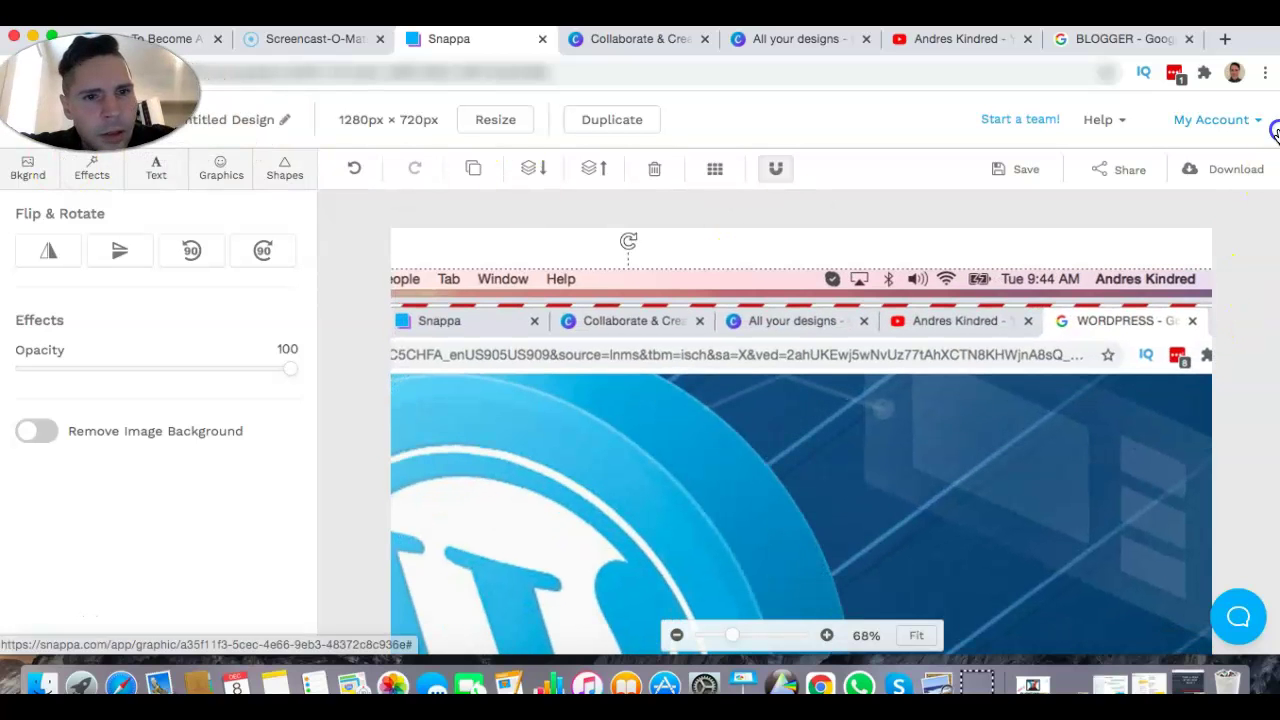
{"action": "left_click_drag", "start_coordinate": [961, 496], "coordinate": [1275, 260]}
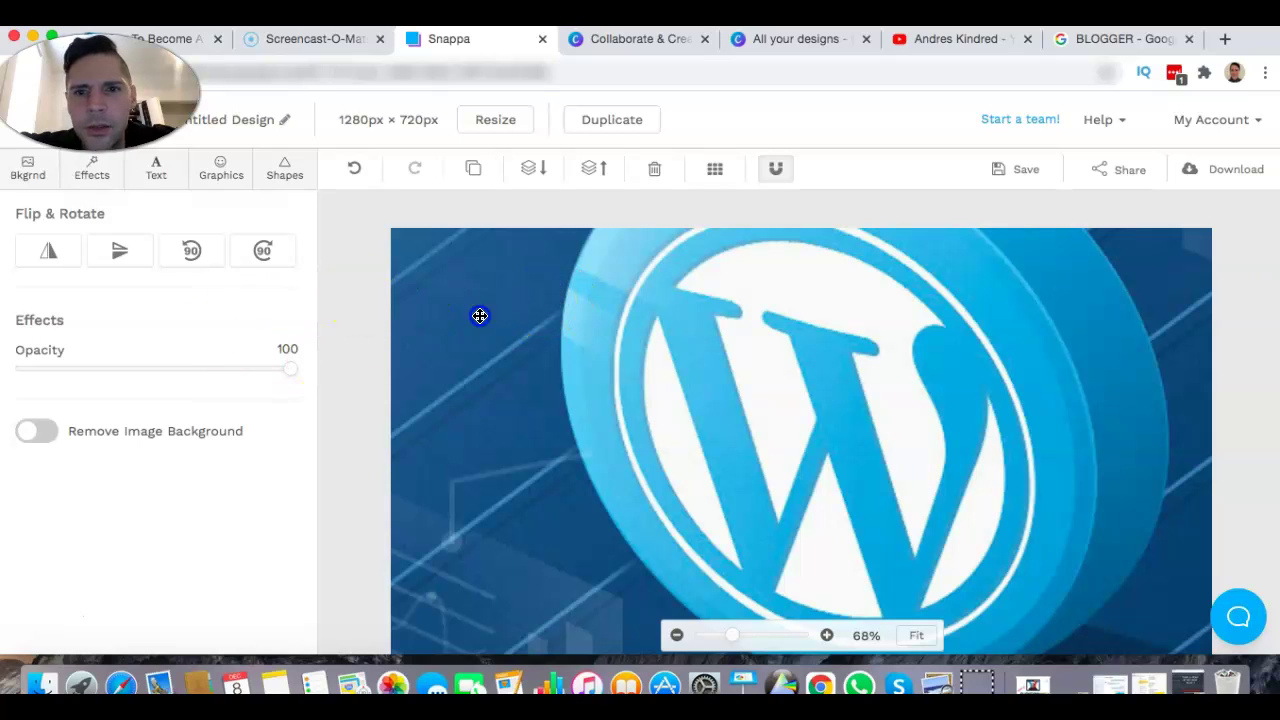
{"action": "left_click", "coordinate": [361, 318]}
Add the uploaded Blogger picture over the WordPress picture and enlarge it until it extends beyond the canvas's right edge
{"action": "left_click_drag", "start_coordinate": [105, 62], "coordinate": [1085, 300]}
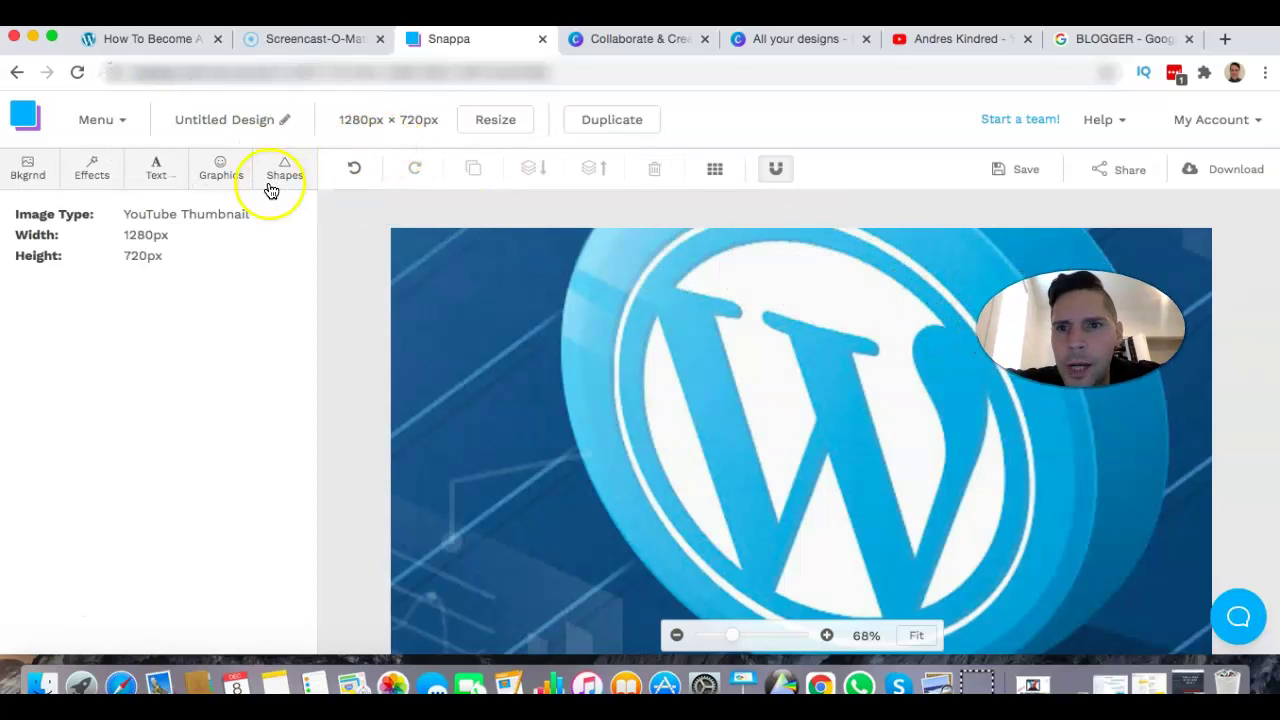
{"action": "left_click", "coordinate": [221, 177]}
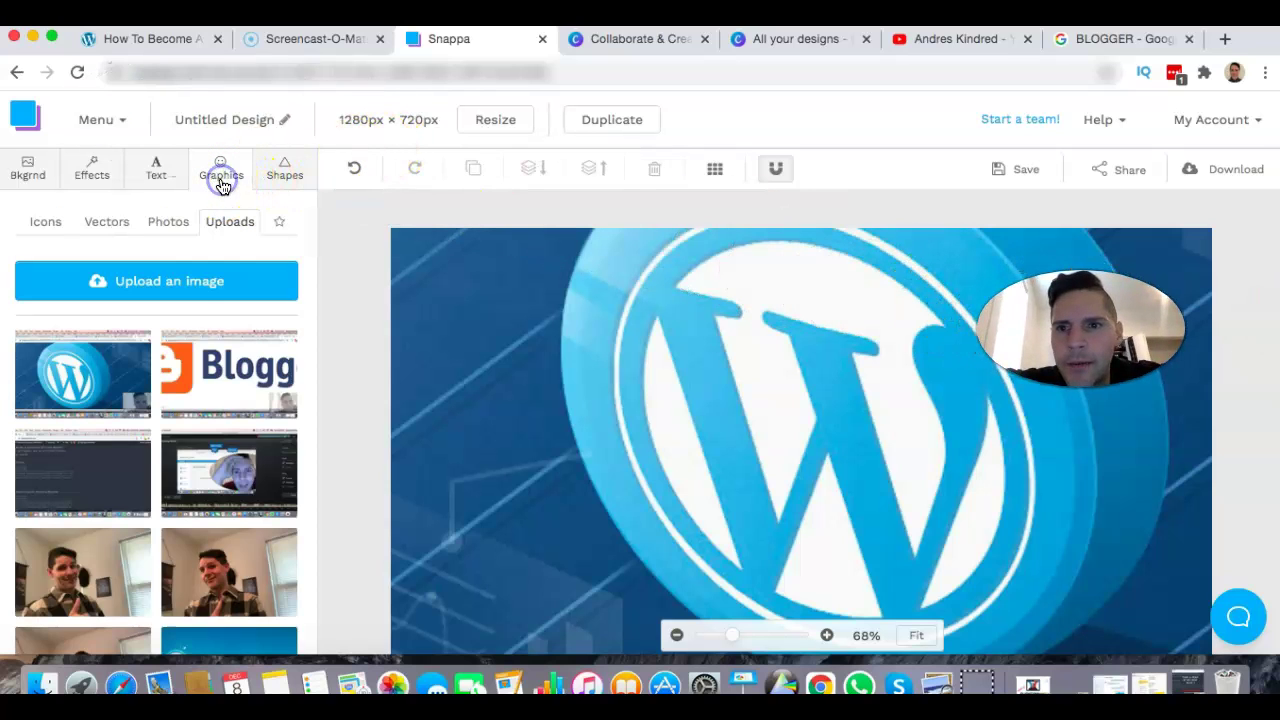
{"action": "left_click", "coordinate": [228, 372]}
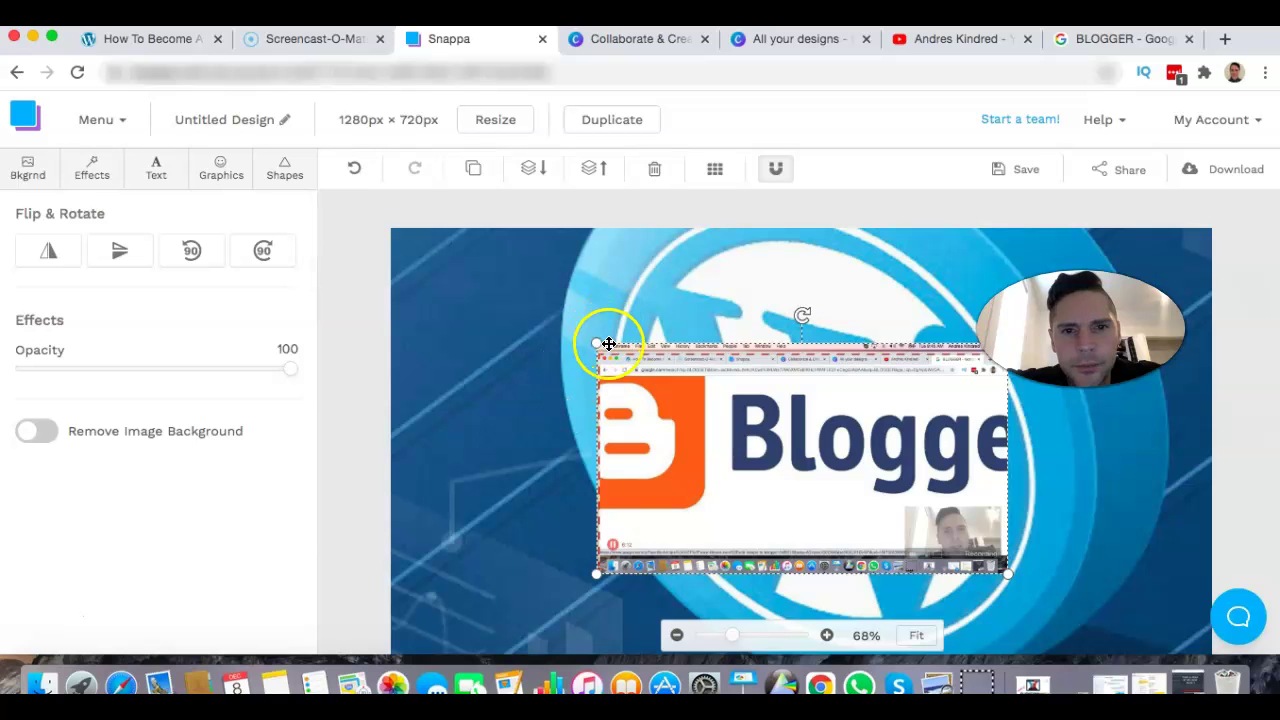
{"action": "left_click_drag", "start_coordinate": [595, 343], "coordinate": [420, 246]}
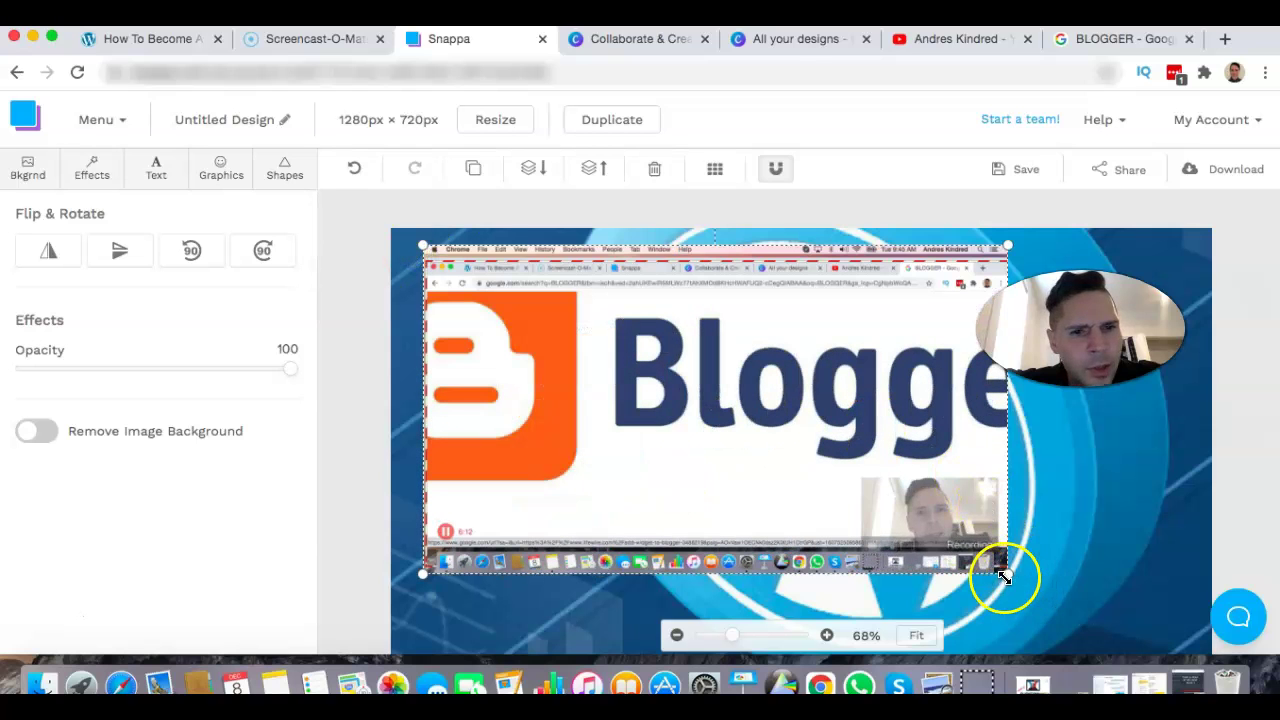
{"action": "left_click_drag", "start_coordinate": [1003, 571], "coordinate": [1066, 605]}
{"action": "left_click_drag", "start_coordinate": [1236, 631], "coordinate": [1272, 665]}
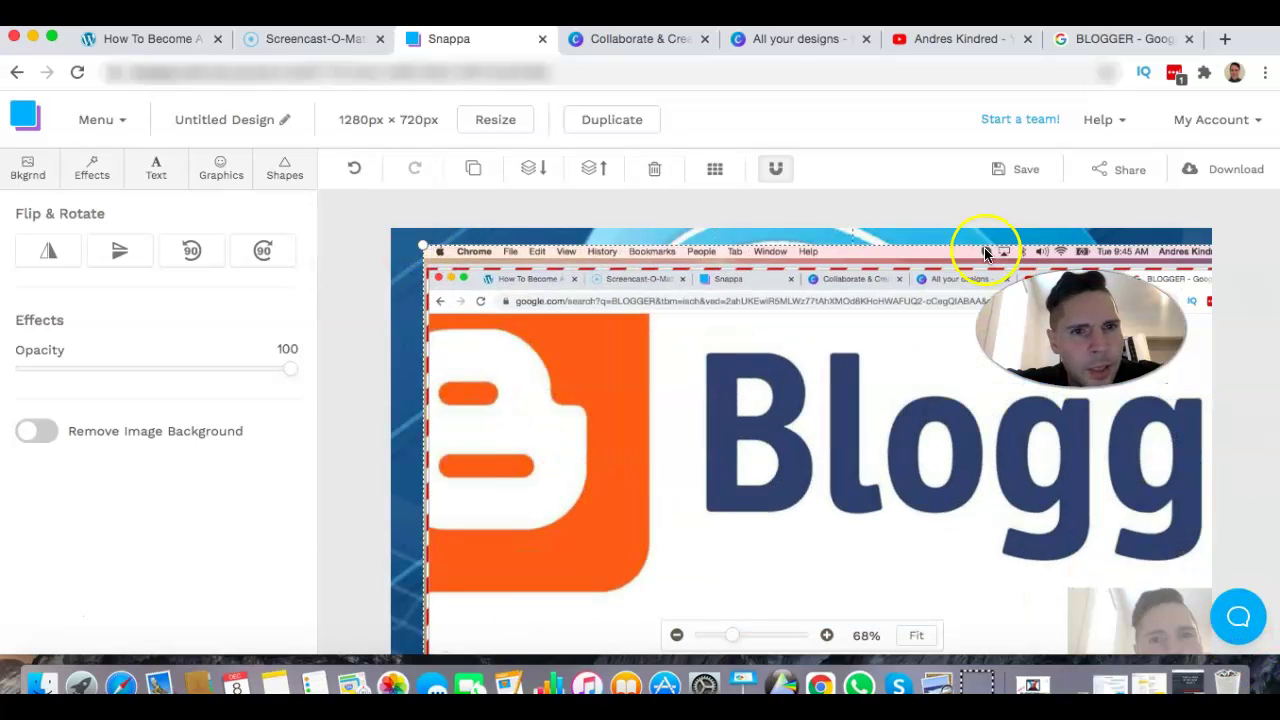
Enlarge the Blogger picture further and move it until its lower-left corner lies over the WordPress logo
{"action": "left_click_drag", "start_coordinate": [908, 303], "coordinate": [648, 540]}
{"action": "left_click_drag", "start_coordinate": [1023, 462], "coordinate": [1275, 88]}
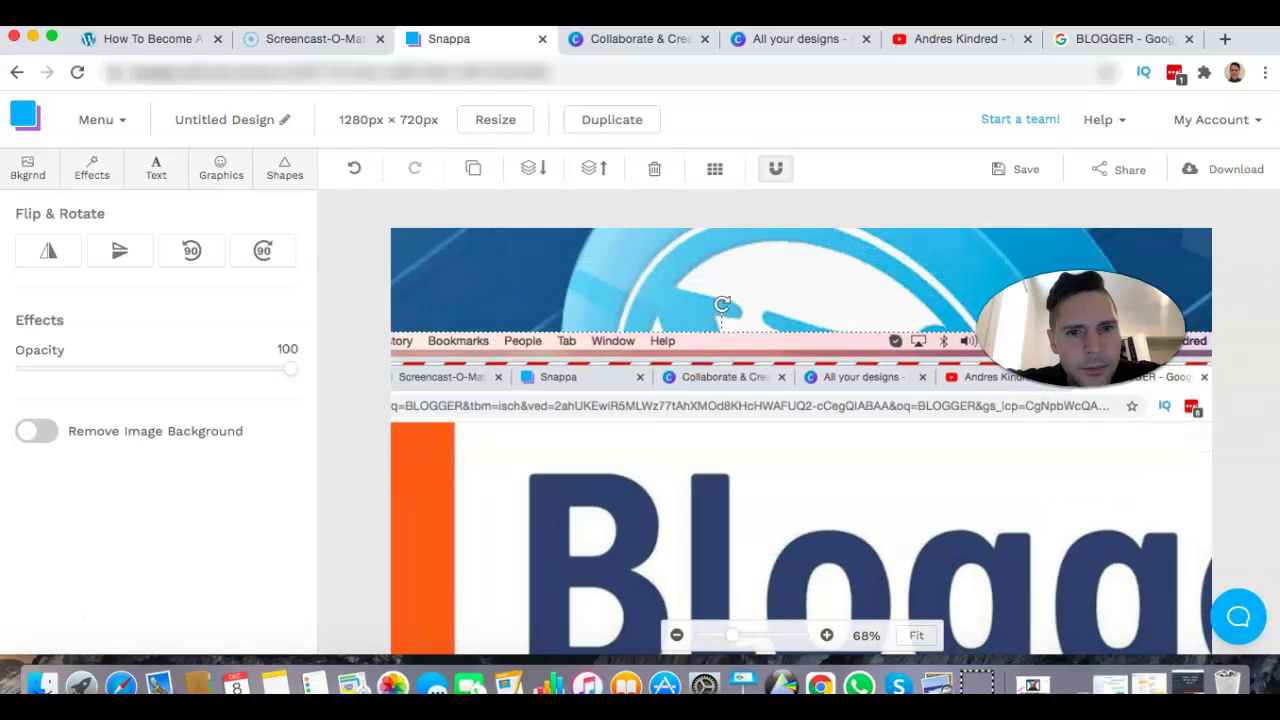
{"action": "left_click_drag", "start_coordinate": [857, 523], "coordinate": [720, 498]}
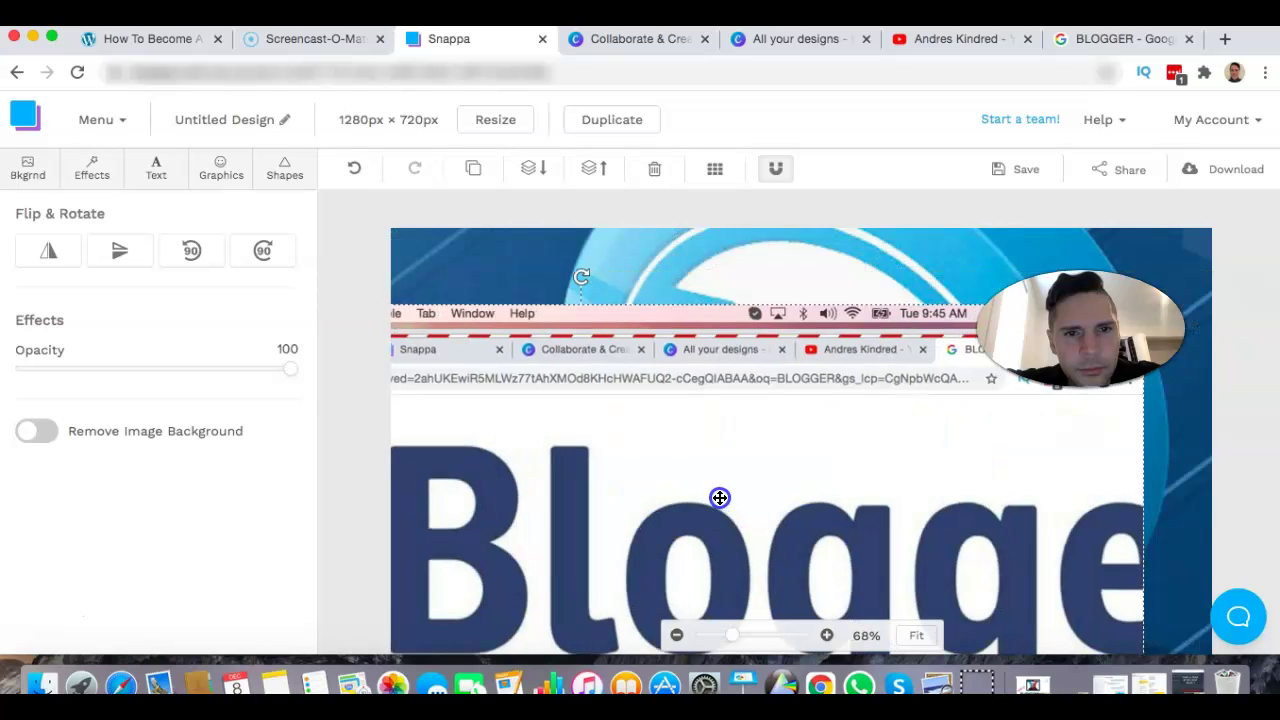
{"action": "left_click_drag", "start_coordinate": [624, 468], "coordinate": [1268, 376]}
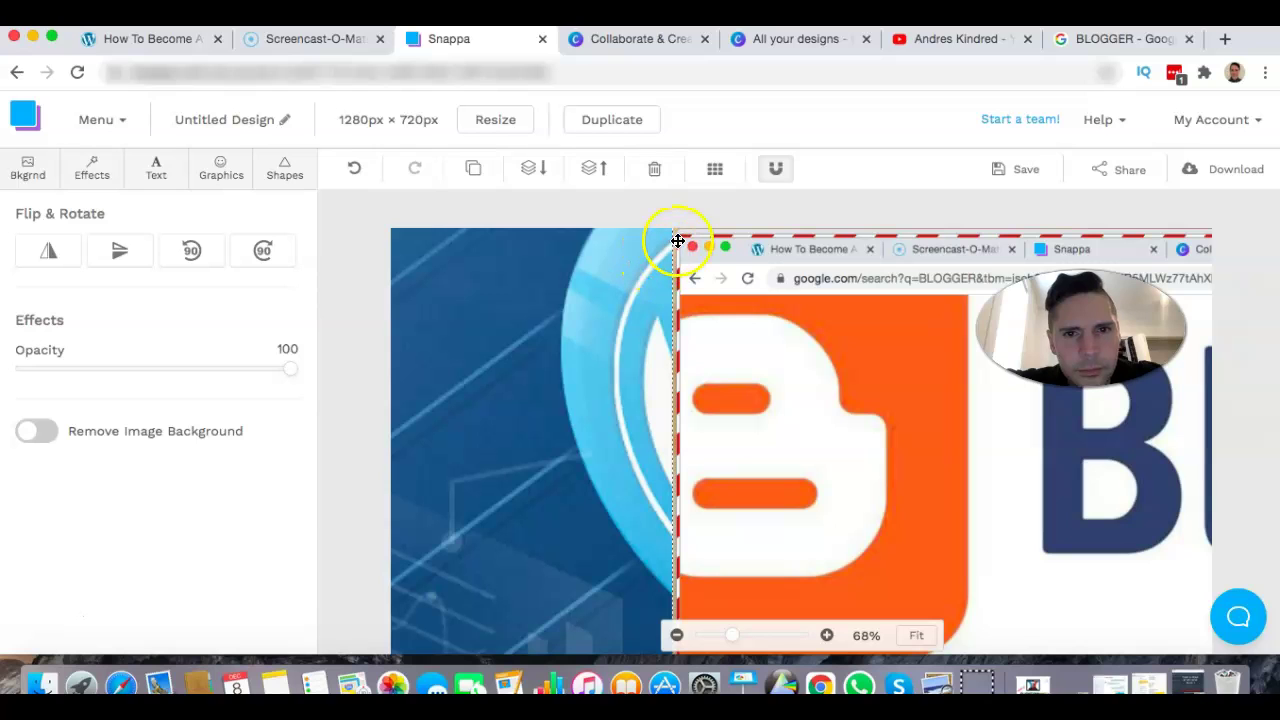
{"action": "left_click_drag", "start_coordinate": [702, 412], "coordinate": [657, 68]}
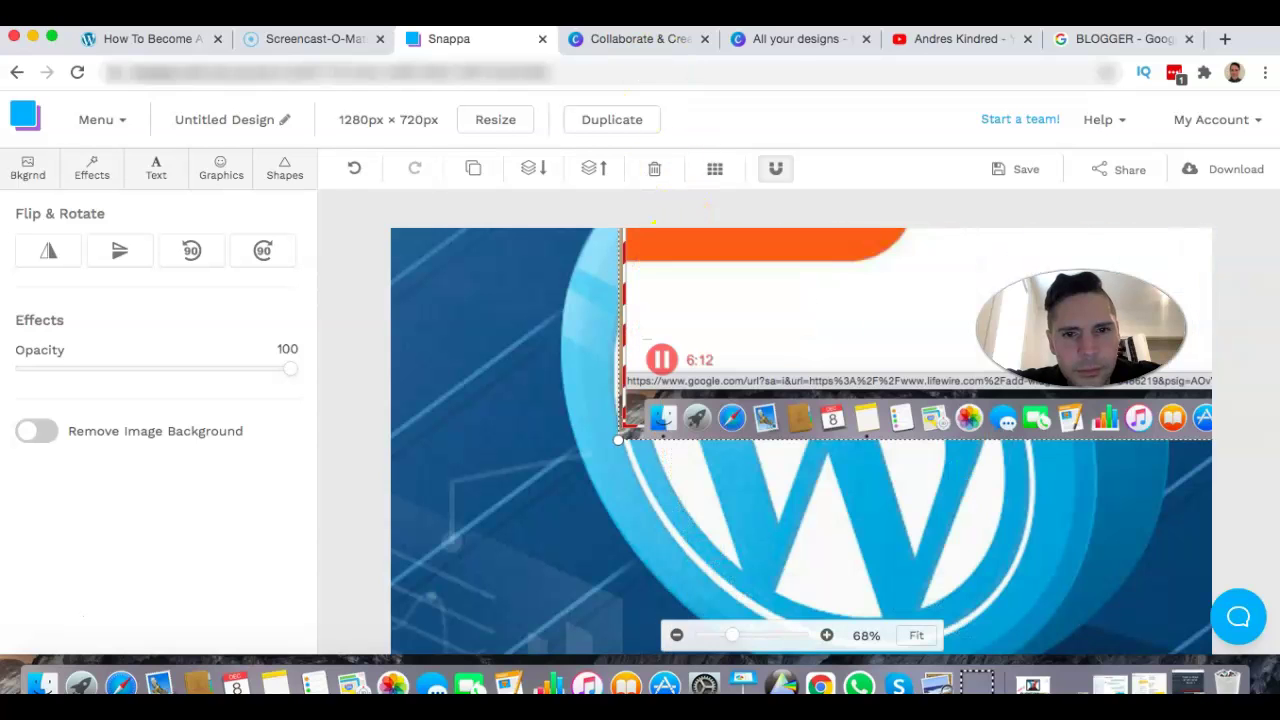
Enlarge the Blogger picture from its lower-left and upper-right corners and move it so the orange B logo shows beside the WordPress background
{"action": "left_click_drag", "start_coordinate": [619, 438], "coordinate": [351, 338]}
{"action": "left_click_drag", "start_coordinate": [590, 353], "coordinate": [20, 605]}
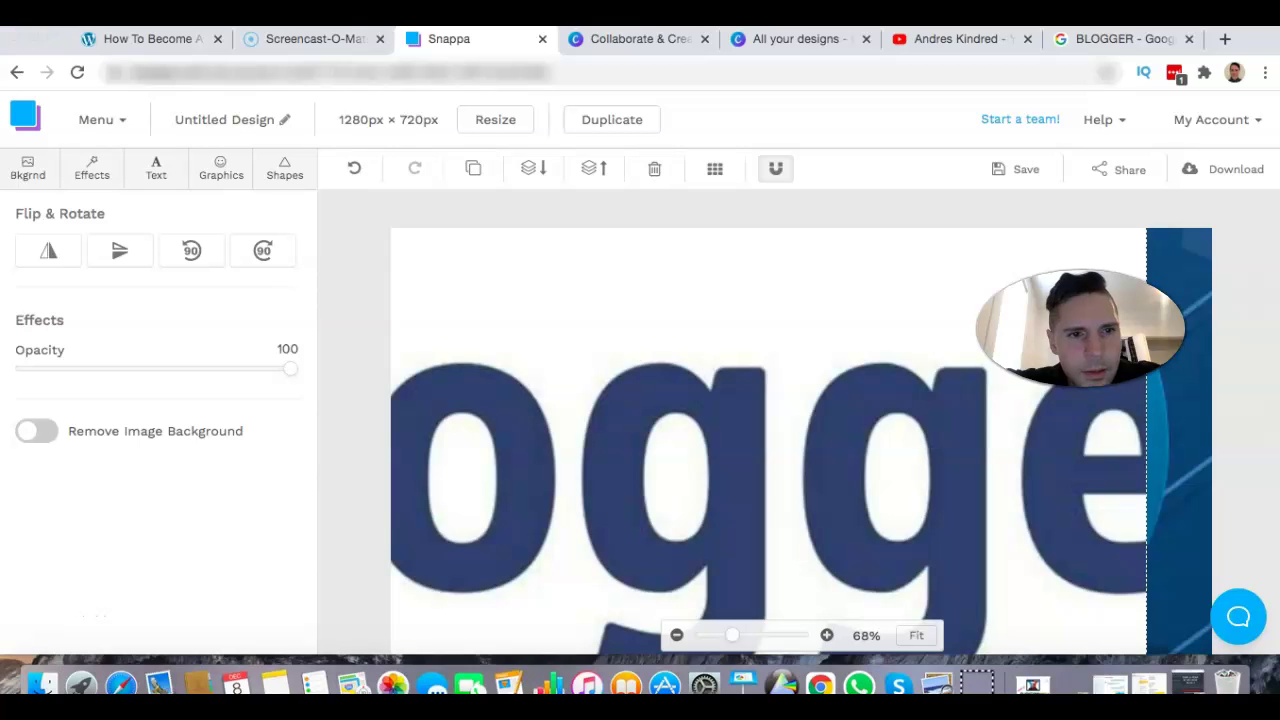
{"action": "left_click", "coordinate": [627, 484]}
{"action": "left_click_drag", "start_coordinate": [843, 474], "coordinate": [730, 449]}
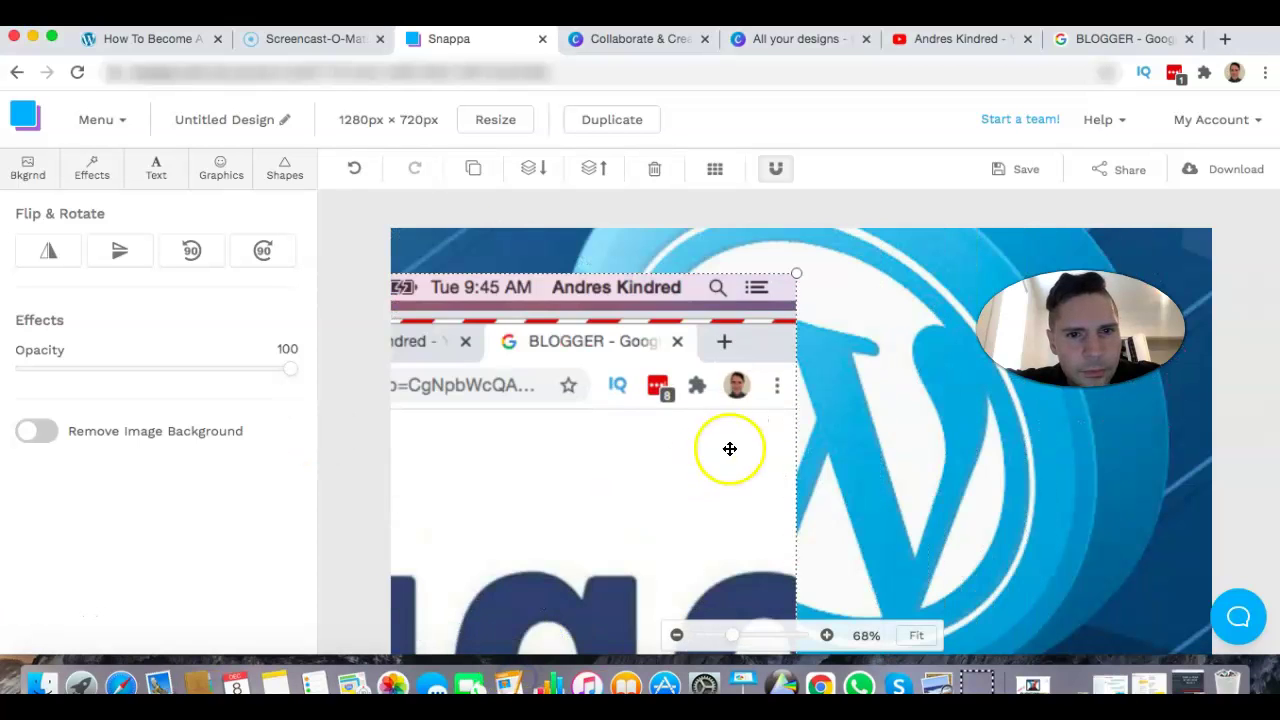
{"action": "left_click_drag", "start_coordinate": [797, 274], "coordinate": [1275, 249]}
{"action": "left_click_drag", "start_coordinate": [679, 293], "coordinate": [1275, 325]}
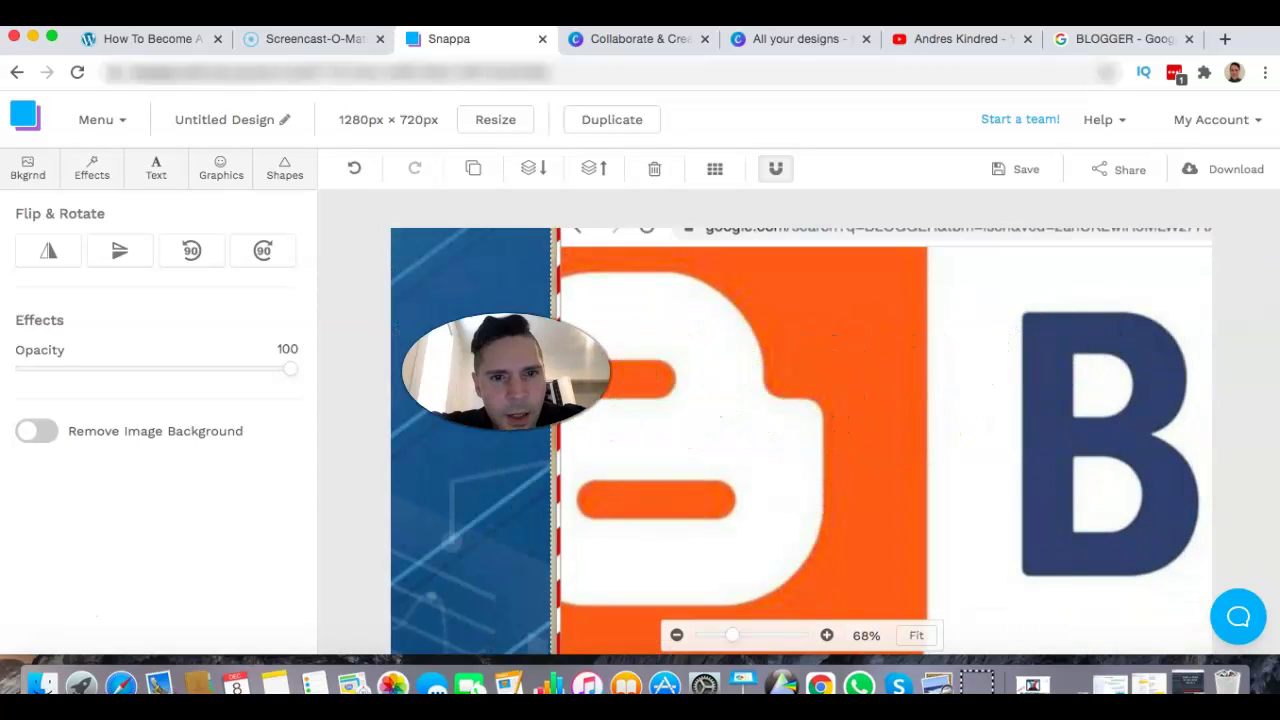
Enlarge the Blogger picture from its upper-left corner and place that corner over the WordPress logo
{"action": "left_click_drag", "start_coordinate": [697, 380], "coordinate": [880, 533]}
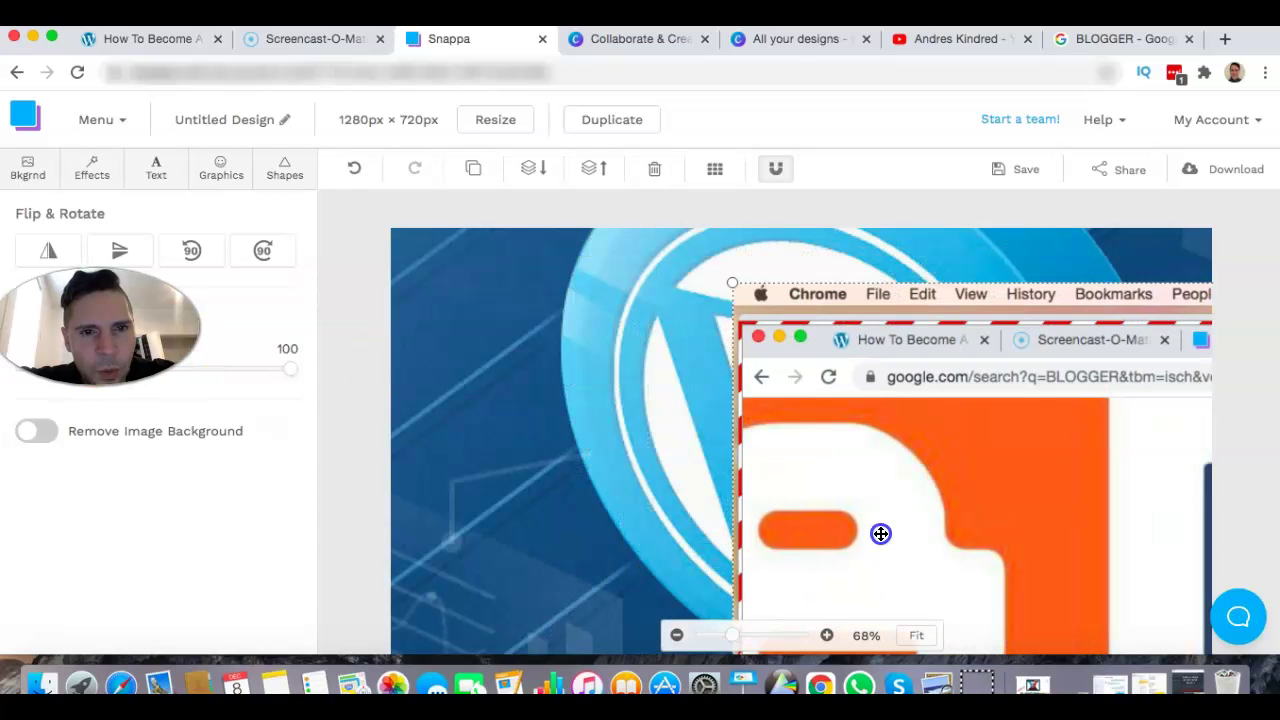
{"action": "left_click_drag", "start_coordinate": [727, 250], "coordinate": [536, 175]}
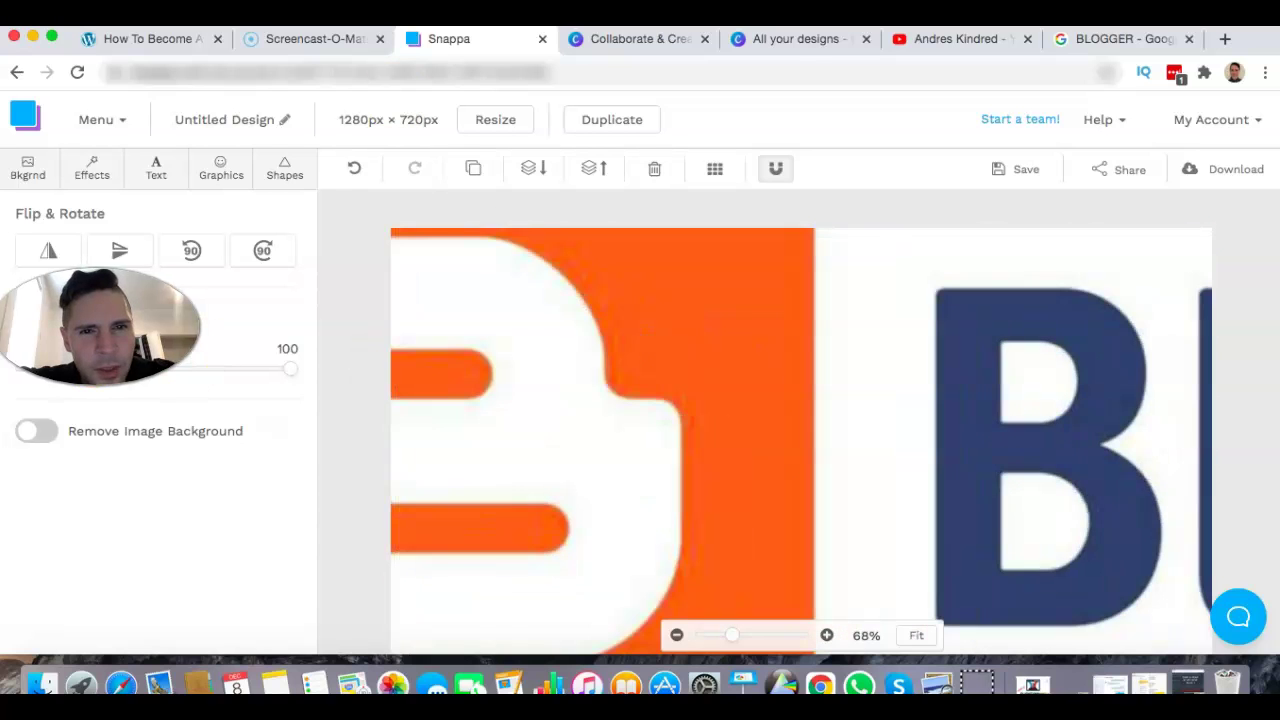
{"action": "left_click_drag", "start_coordinate": [818, 377], "coordinate": [1152, 587]}
Open the PIC1 12/8 Blogger screenshot from the desktop and move its window down to reveal the title bar
{"action": "key", "text": "F11"}
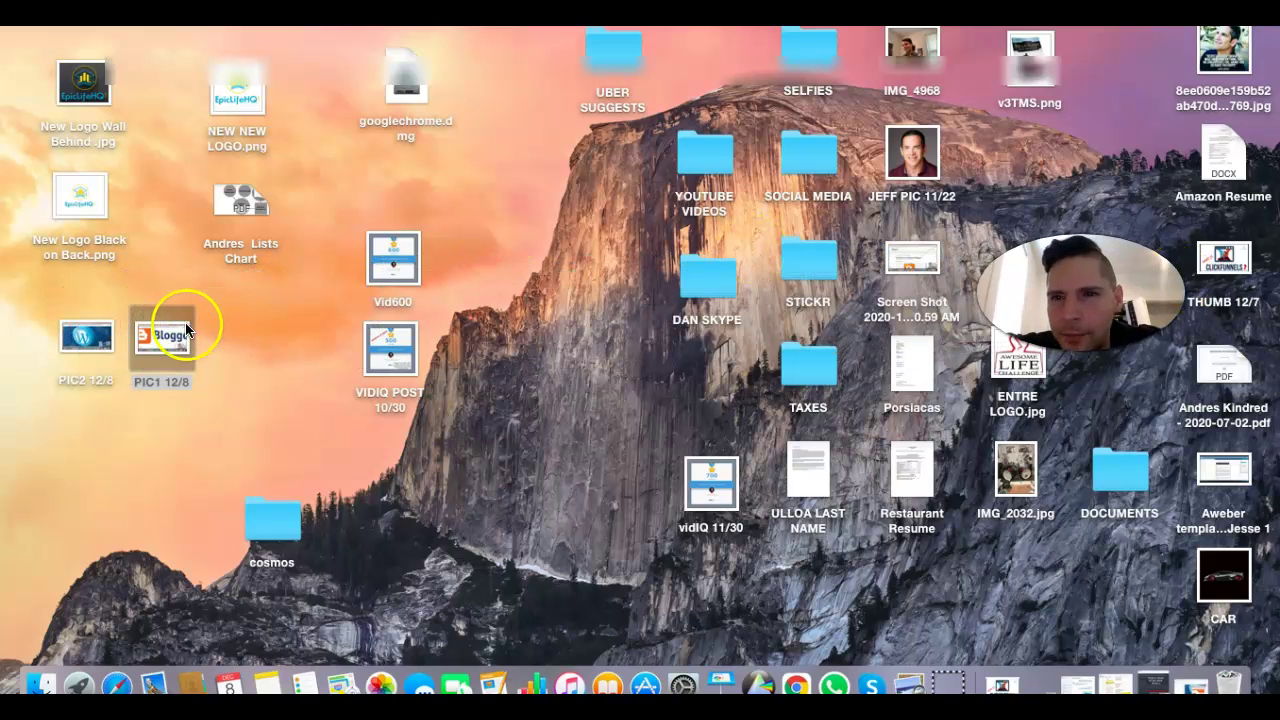
{"action": "left_click", "coordinate": [174, 338]}
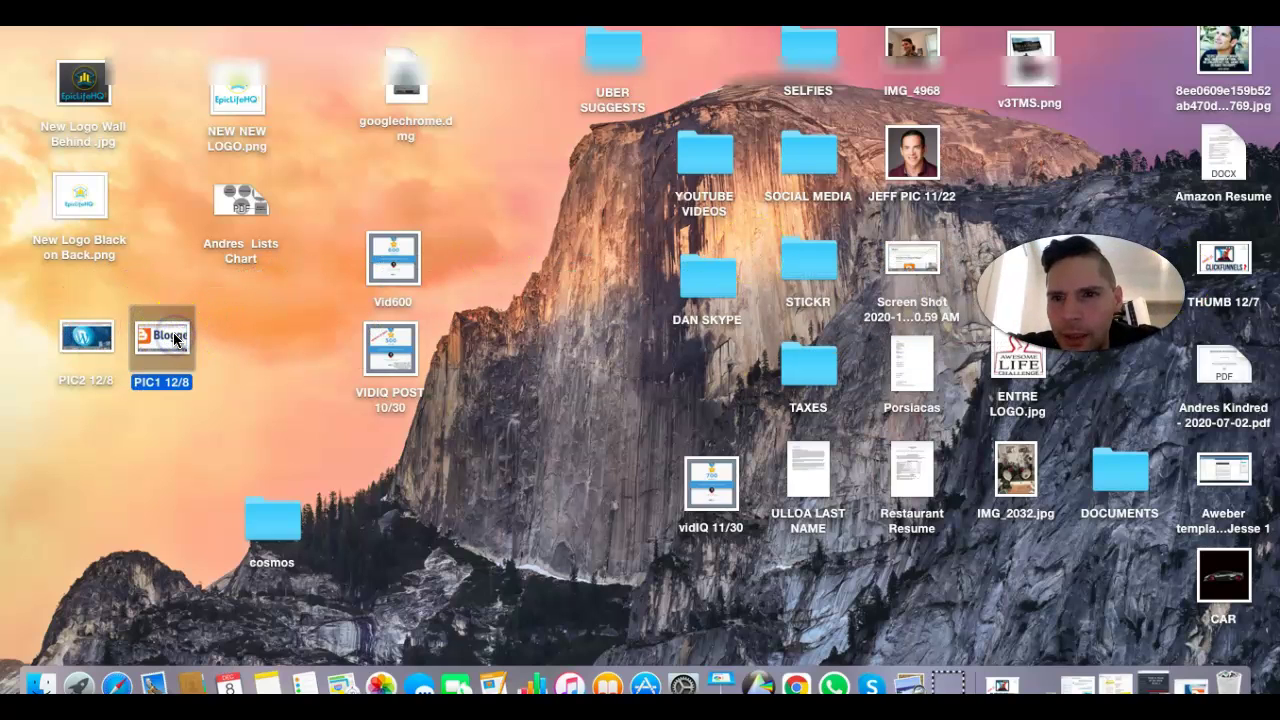
{"action": "double_click", "coordinate": [174, 338]}
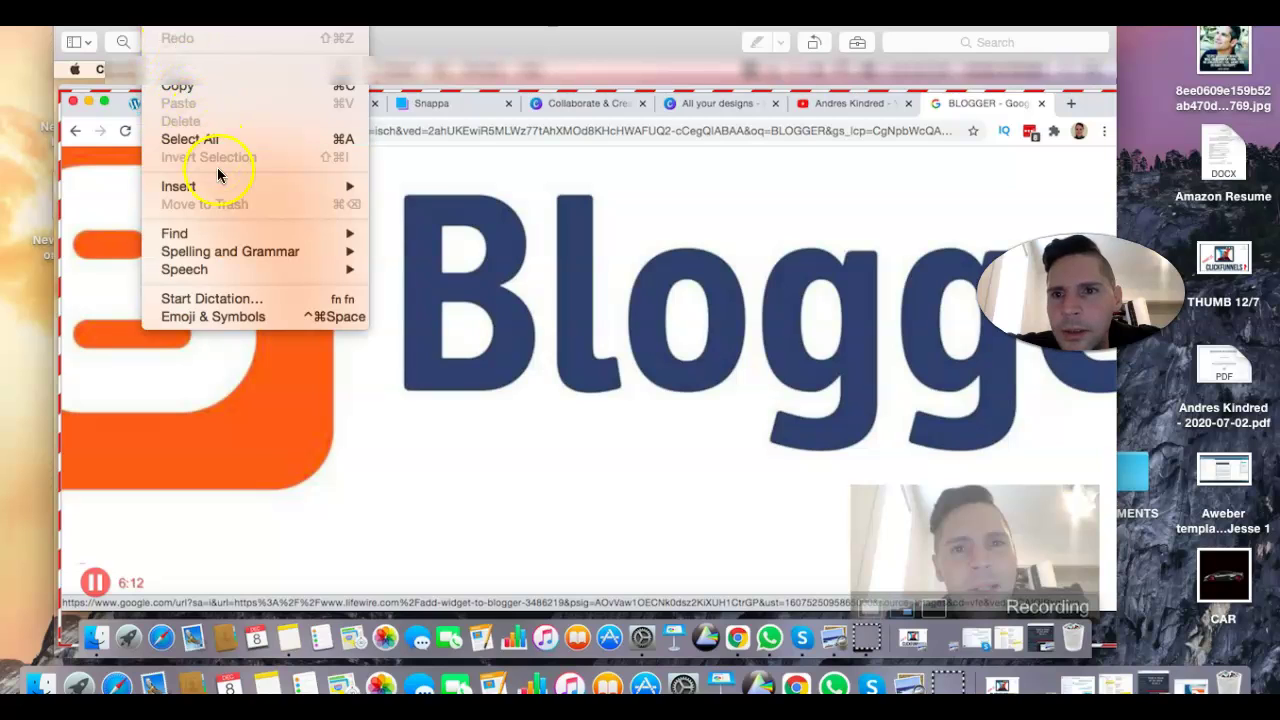
{"action": "left_click", "coordinate": [220, 356]}
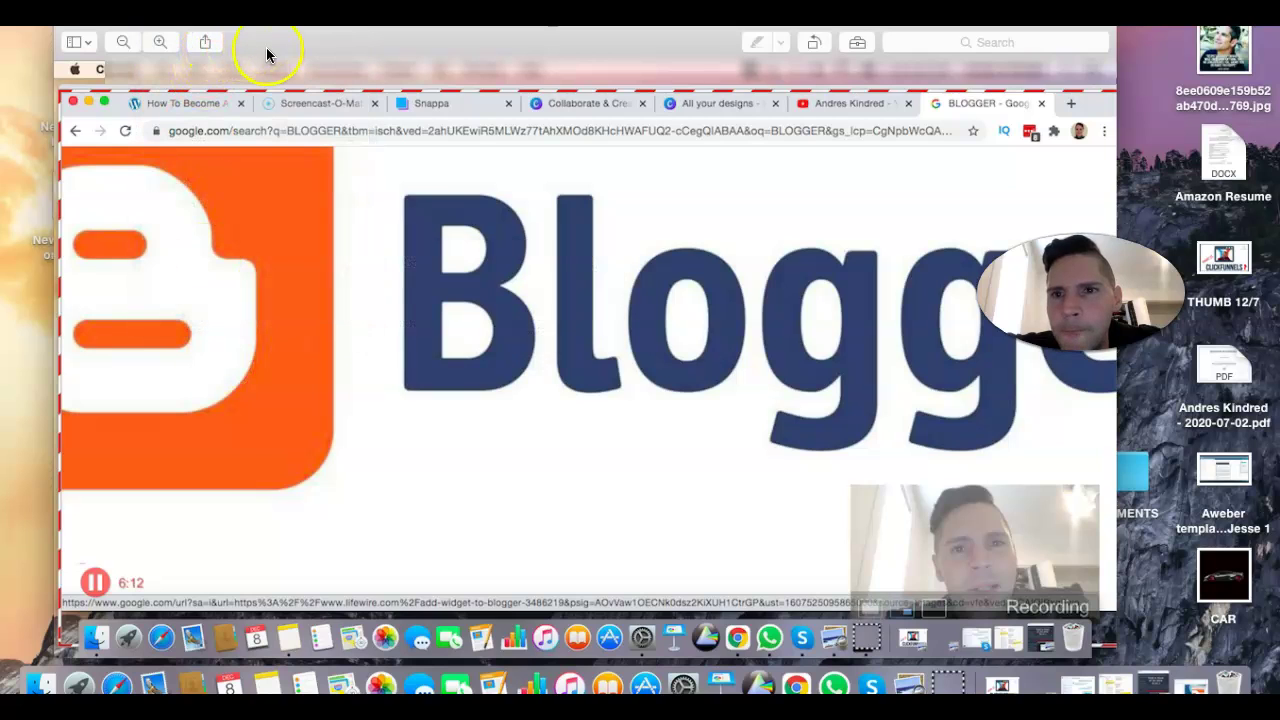
{"action": "left_click", "coordinate": [272, 54]}
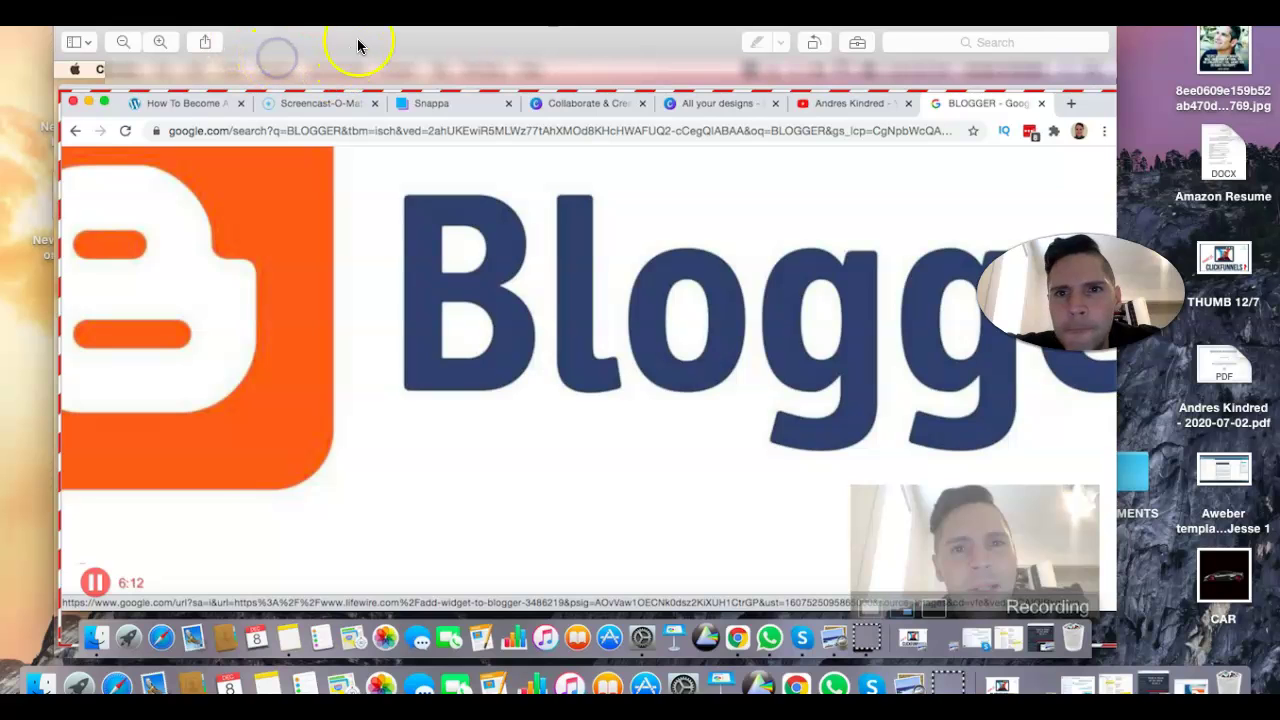
{"action": "left_click_drag", "start_coordinate": [358, 46], "coordinate": [423, 111]}
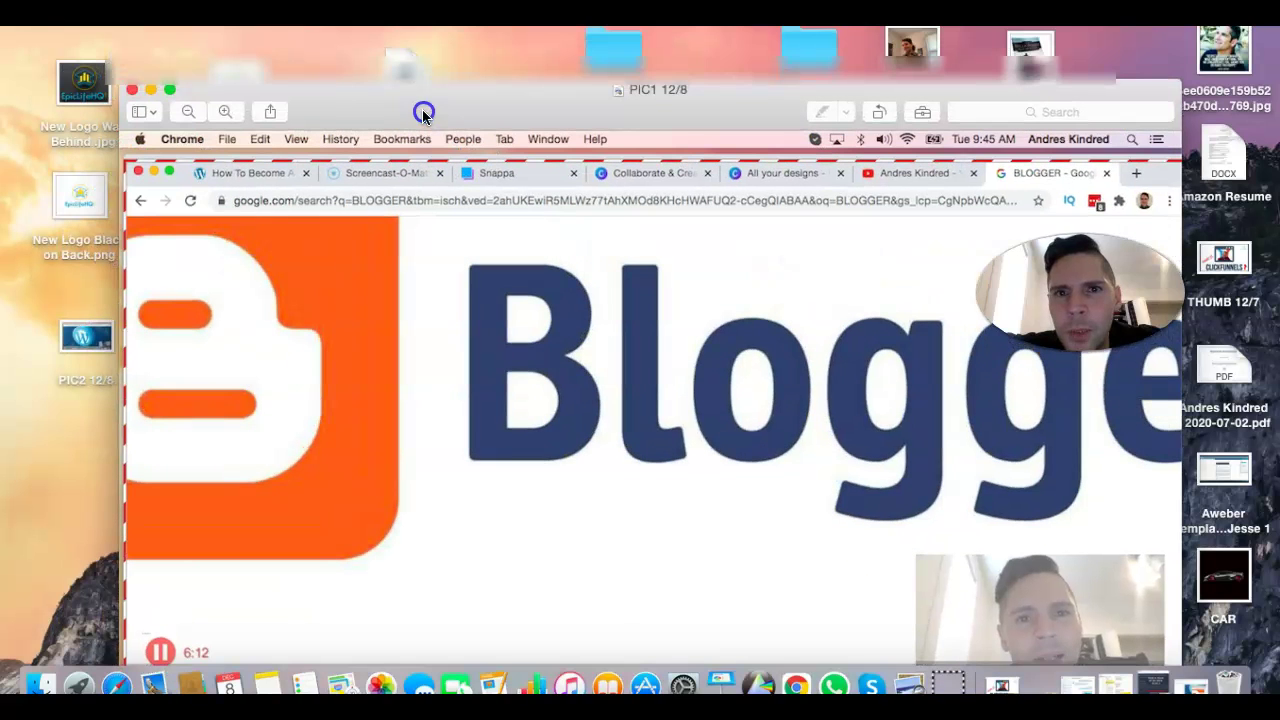
{"action": "left_click", "coordinate": [672, 93]}
{"action": "left_click", "coordinate": [738, 103]}
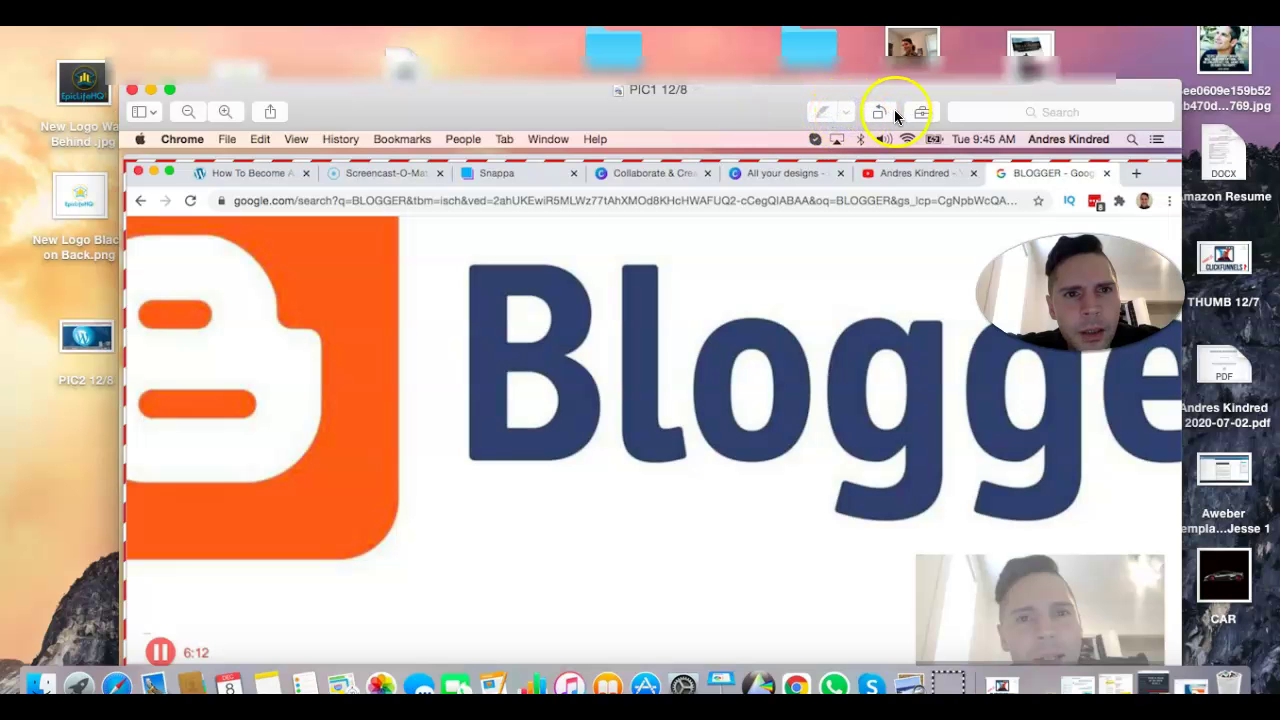
Rotate the Blogger screenshot in quarter turns all the way round to upright
{"action": "left_click", "coordinate": [884, 113]}
{"action": "left_click", "coordinate": [884, 113]}
{"action": "left_click", "coordinate": [884, 113]}
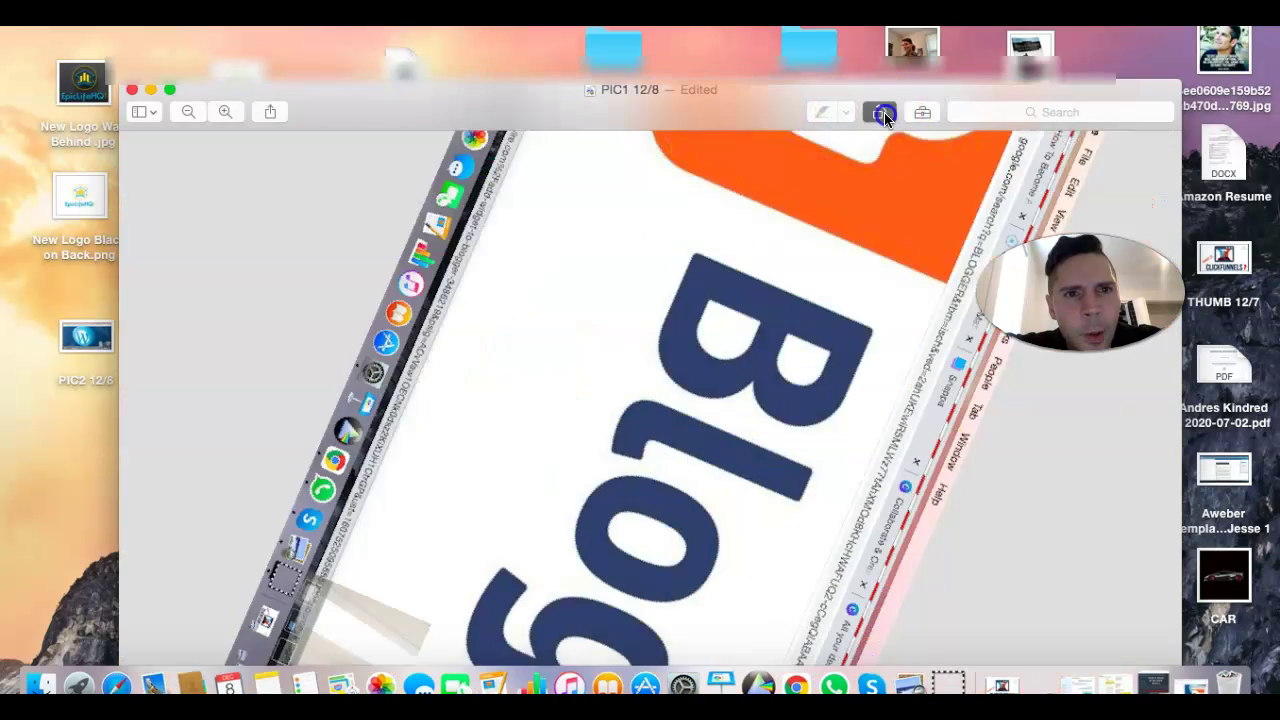
{"action": "left_click", "coordinate": [884, 113]}
{"action": "left_click", "coordinate": [884, 113]}
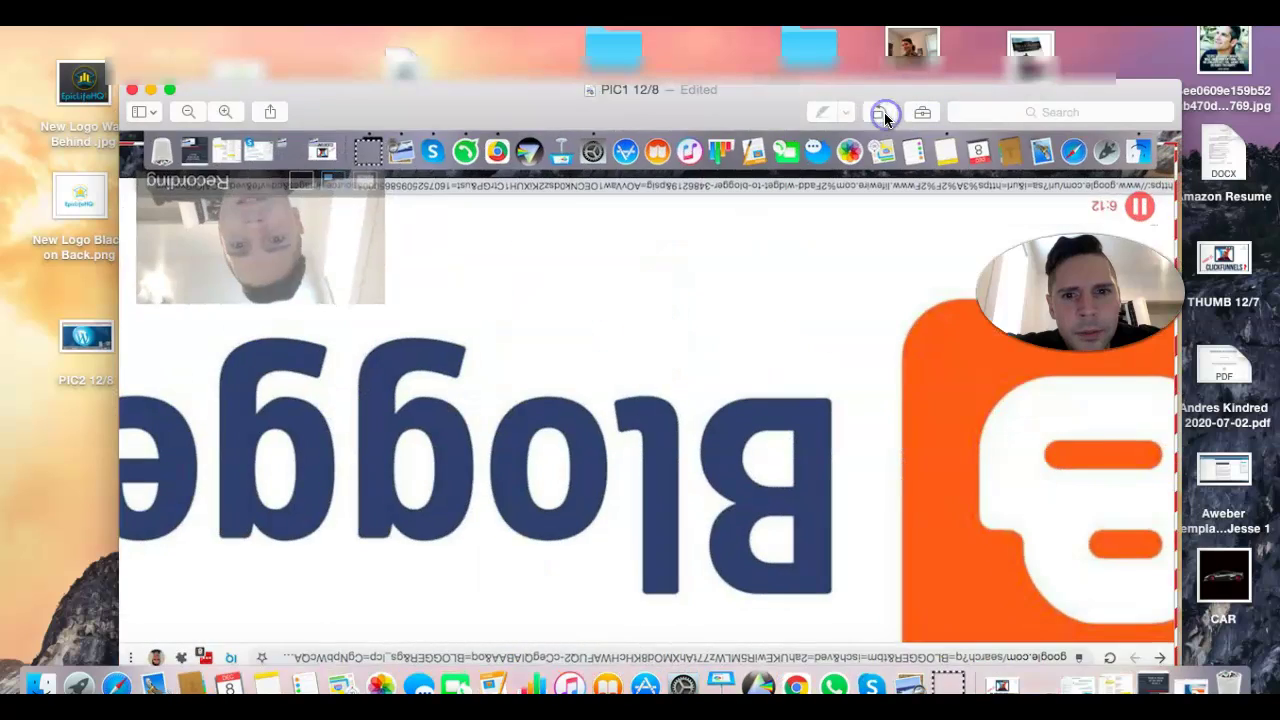
{"action": "left_click", "coordinate": [884, 113]}
{"action": "left_click", "coordinate": [884, 113]}
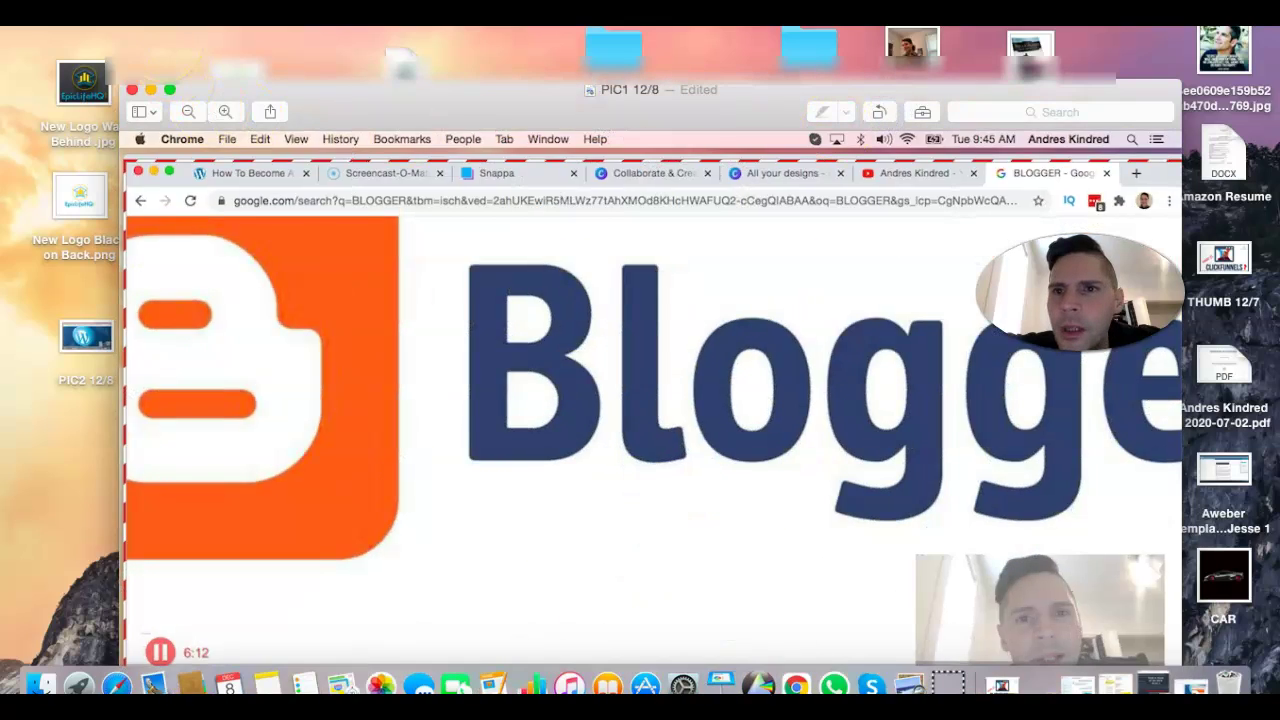
Look through the editing commands for the Blogger screenshot, close it, and switch back to Snappa in Chrome
{"action": "left_click", "coordinate": [176, 14]}
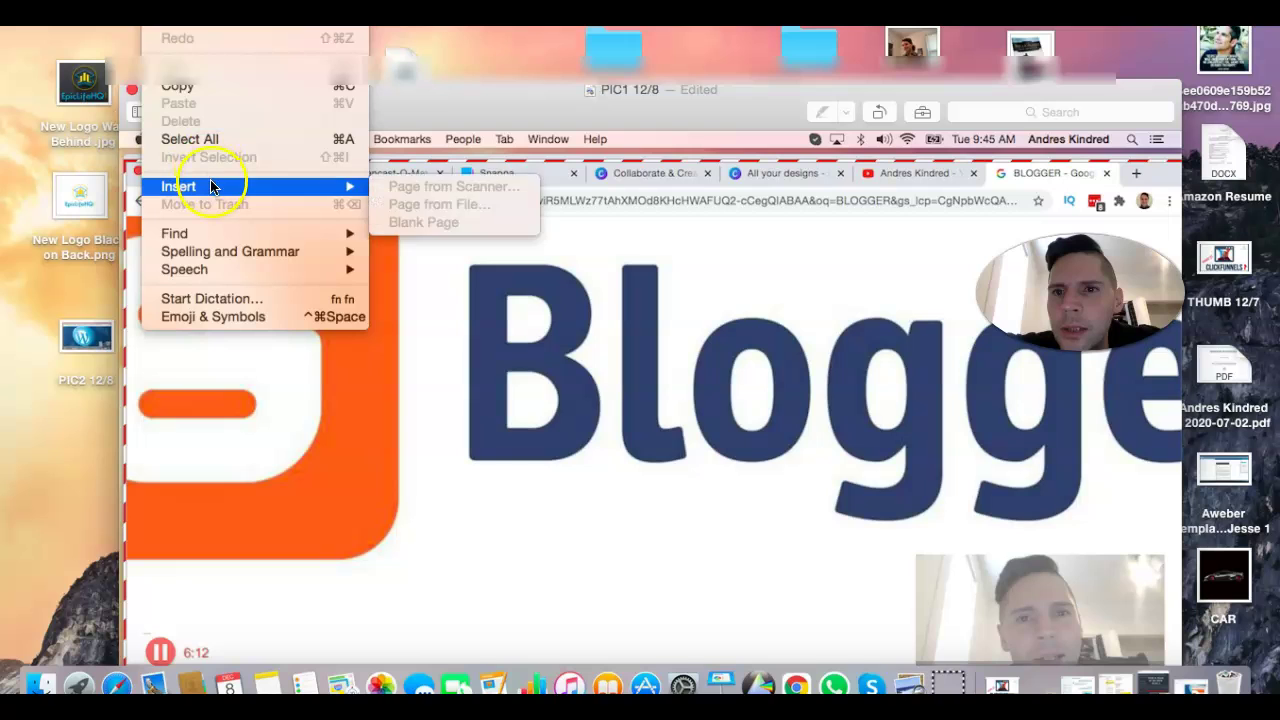
{"action": "mouse_move", "coordinate": [237, 240]}
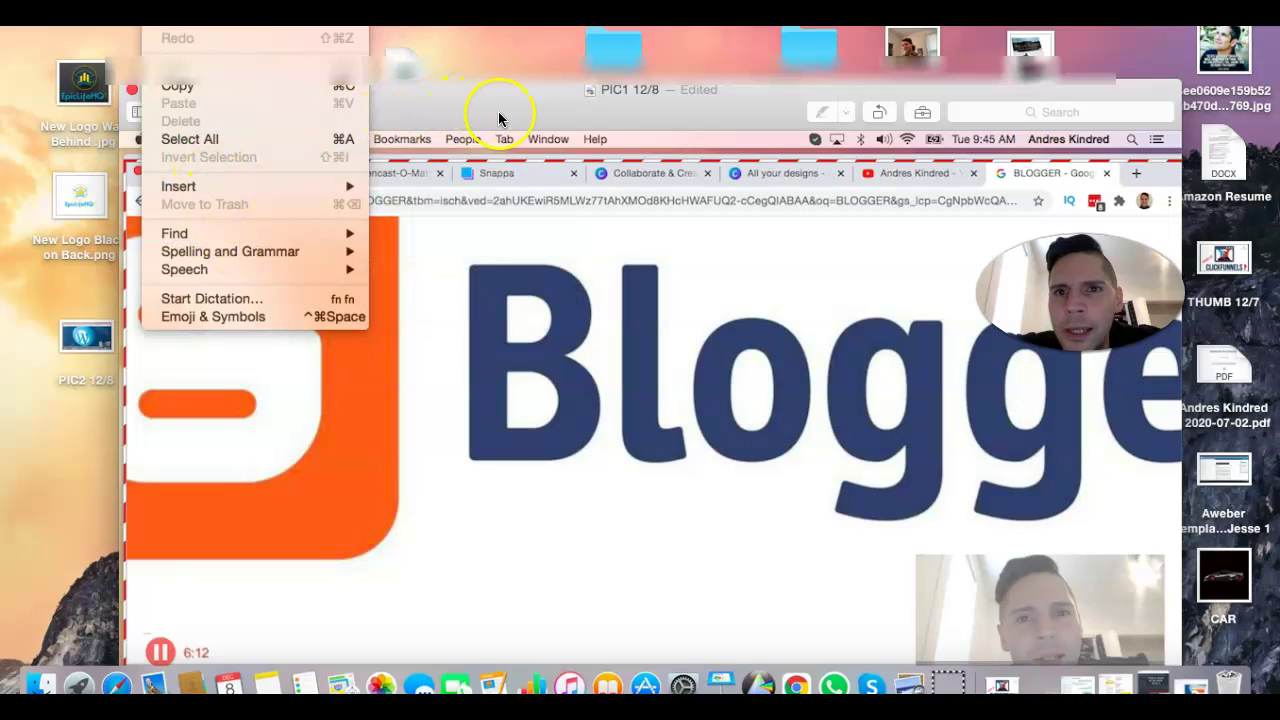
{"action": "left_click", "coordinate": [468, 97]}
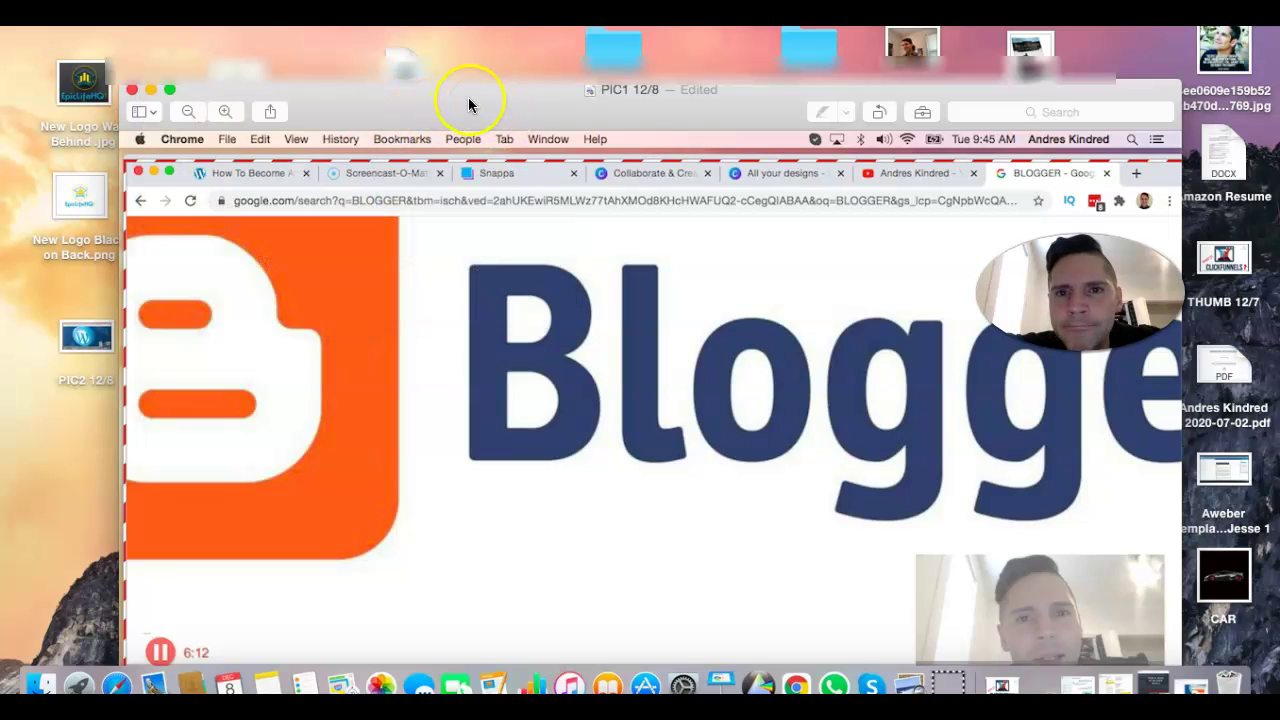
{"action": "left_click", "coordinate": [130, 91]}
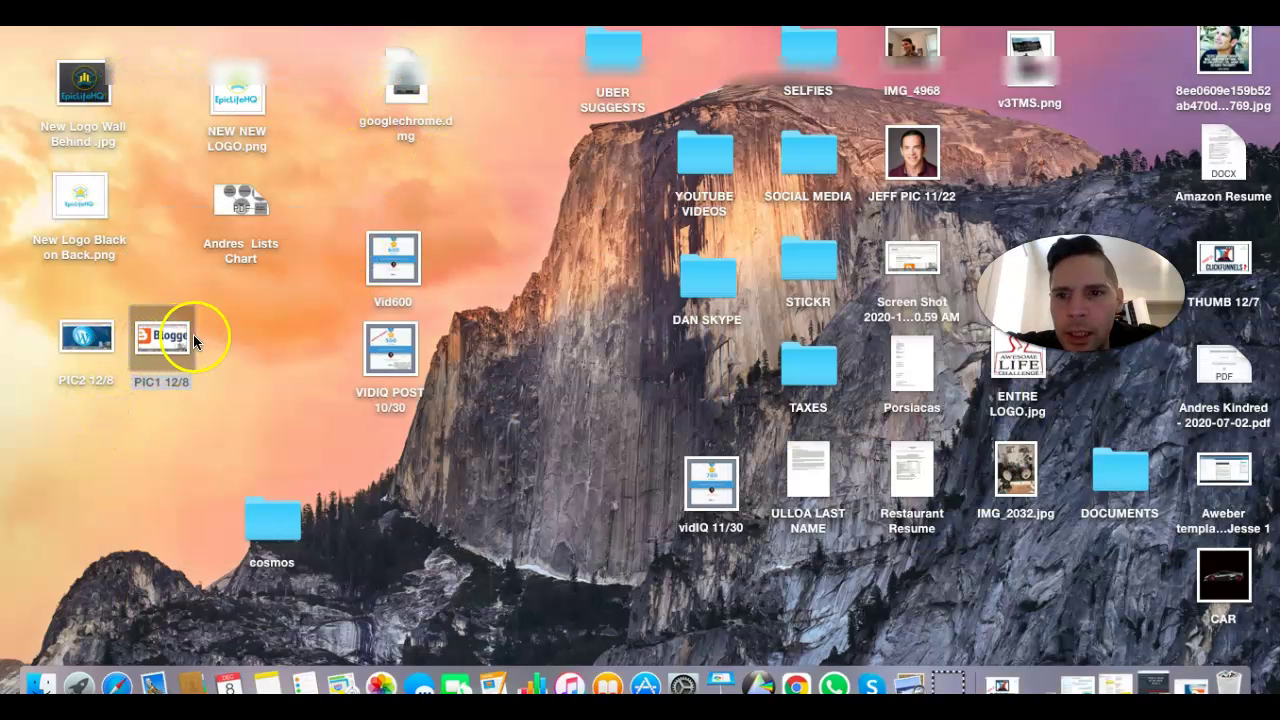
{"action": "left_click", "coordinate": [797, 685]}
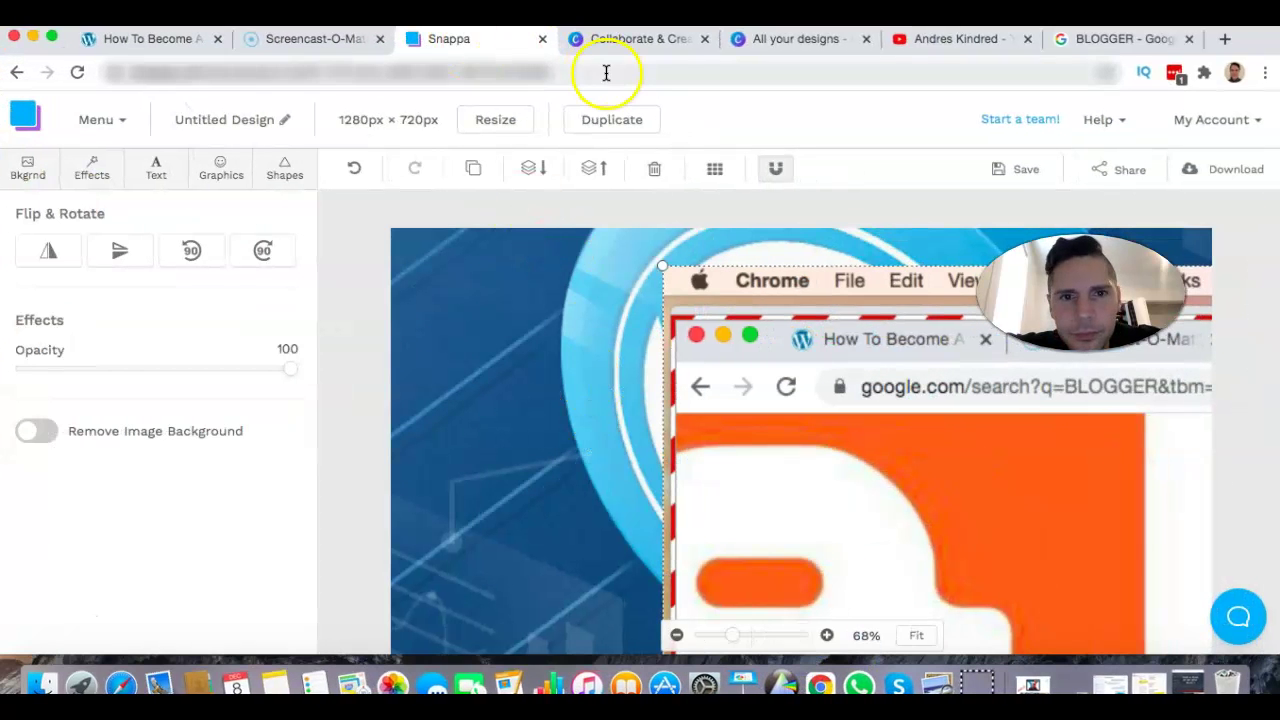
Arrange the WordPress logo on the canvas's left half and the orange Blogger logo on its right half
{"action": "left_click_drag", "start_coordinate": [870, 357], "coordinate": [1080, 126]}
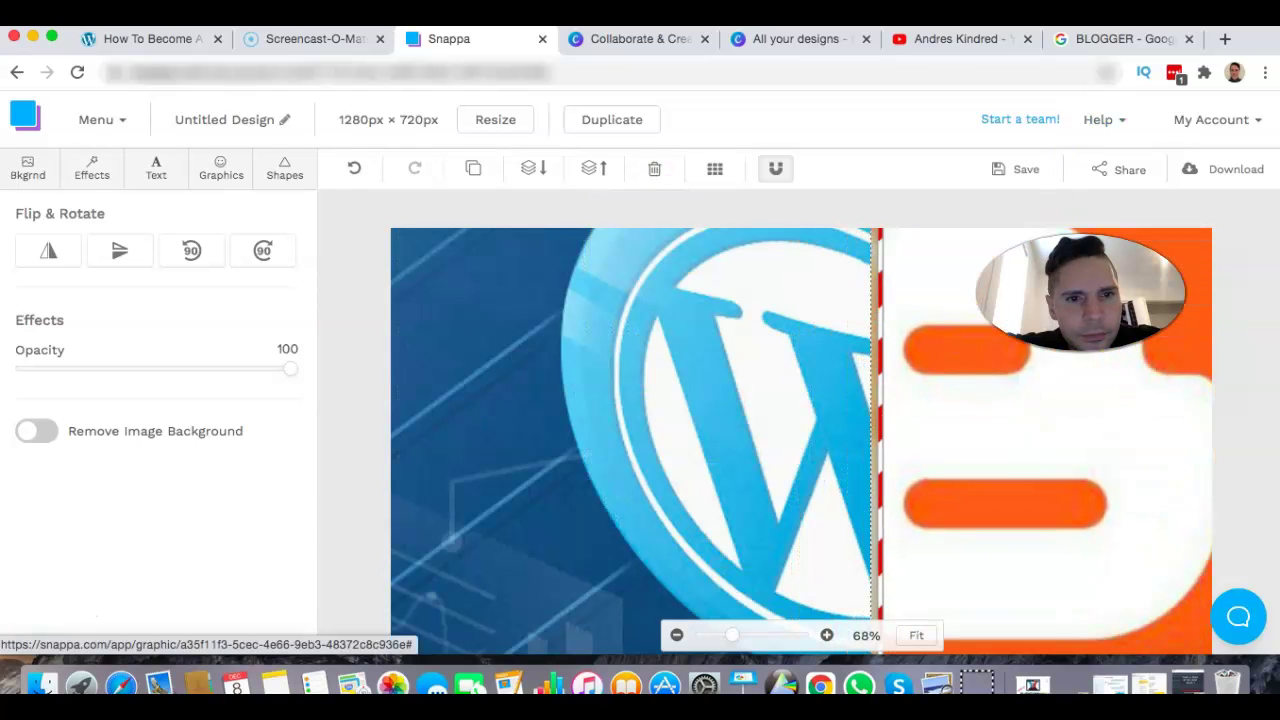
{"action": "left_click_drag", "start_coordinate": [753, 345], "coordinate": [578, 371]}
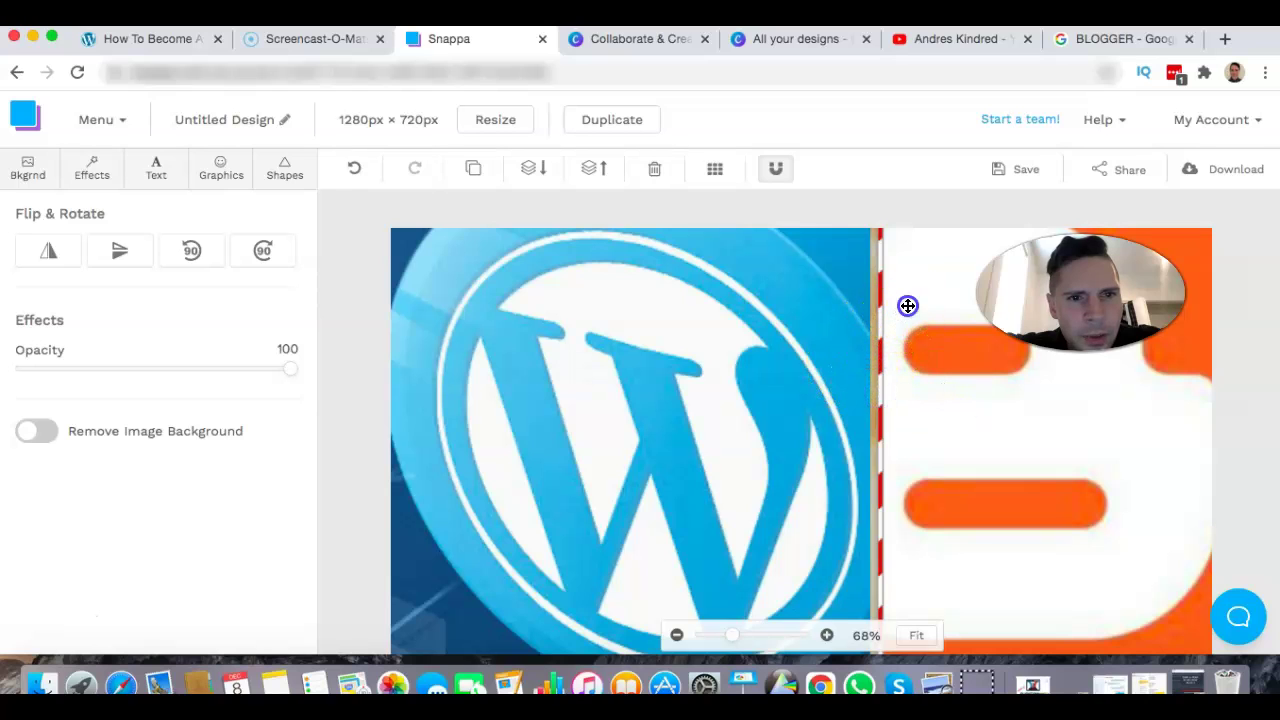
{"action": "left_click_drag", "start_coordinate": [875, 280], "coordinate": [819, 289]}
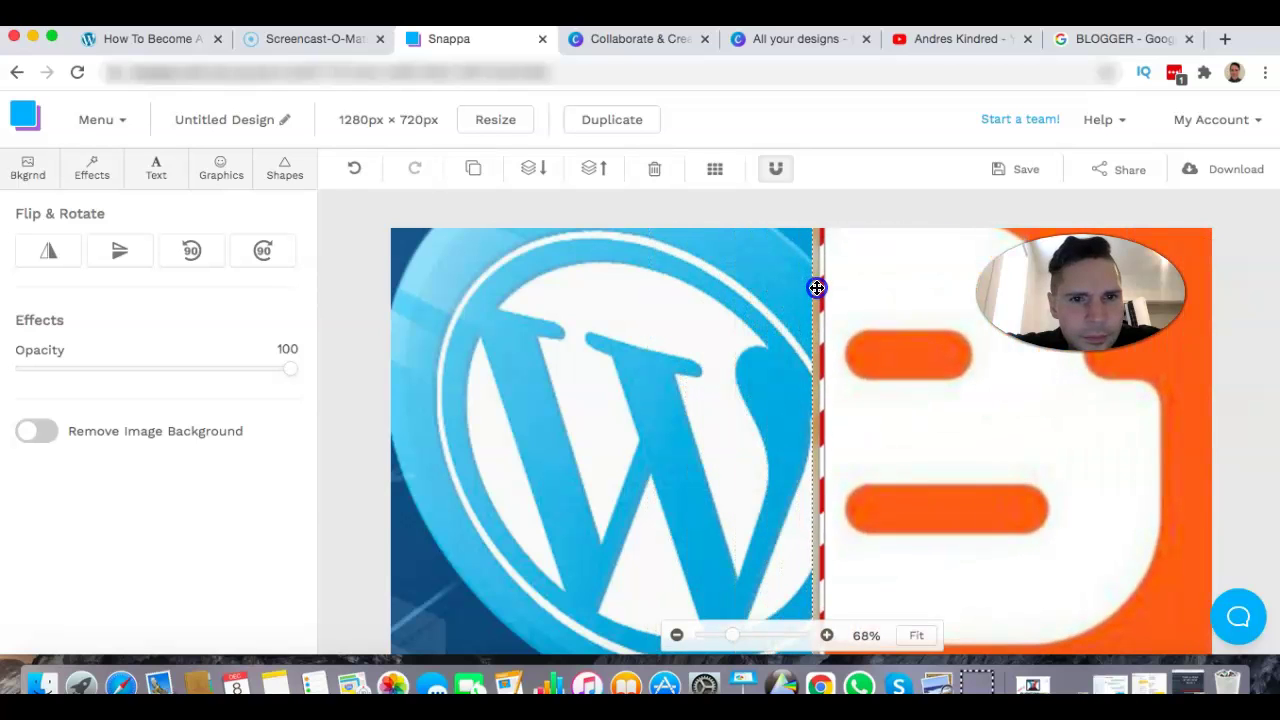
{"action": "left_click", "coordinate": [1245, 458]}
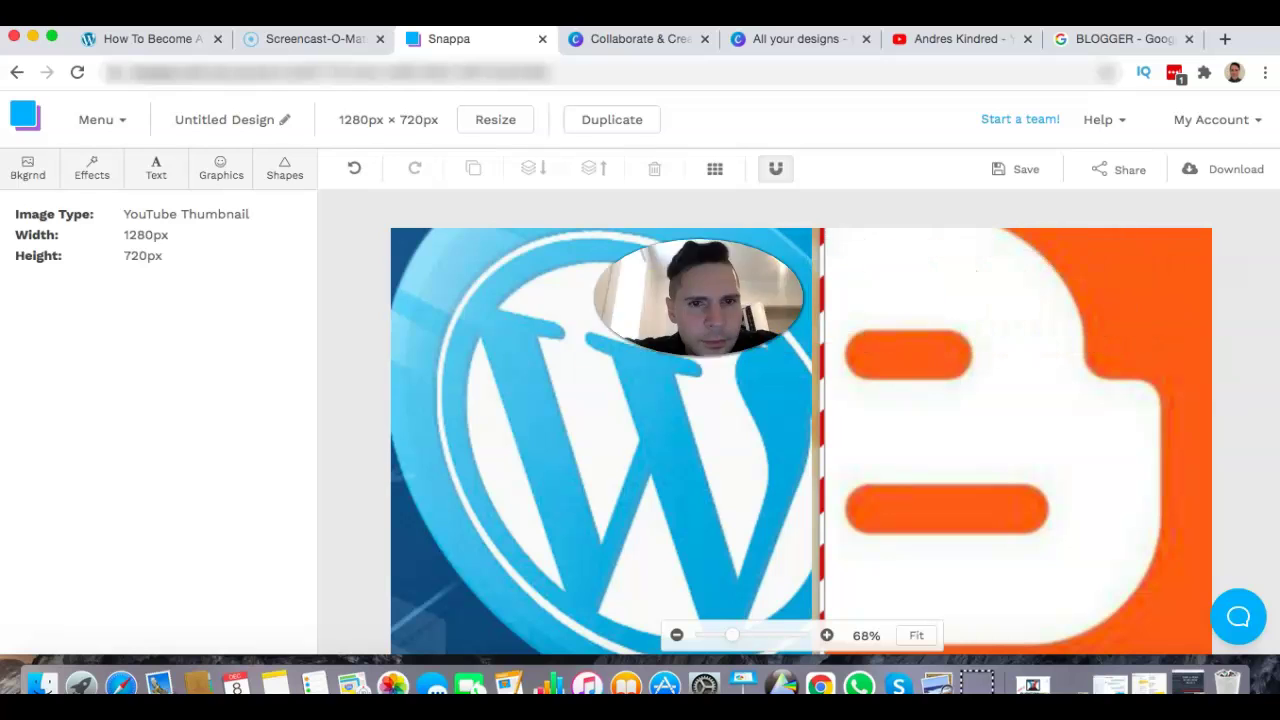
Move the Blogger picture further left and up so its orange background covers more of the canvas
{"action": "scroll", "coordinate": [831, 381], "scroll_direction": "down", "scroll_amount": 4}
{"action": "scroll", "coordinate": [831, 381], "scroll_direction": "up", "scroll_amount": 3}
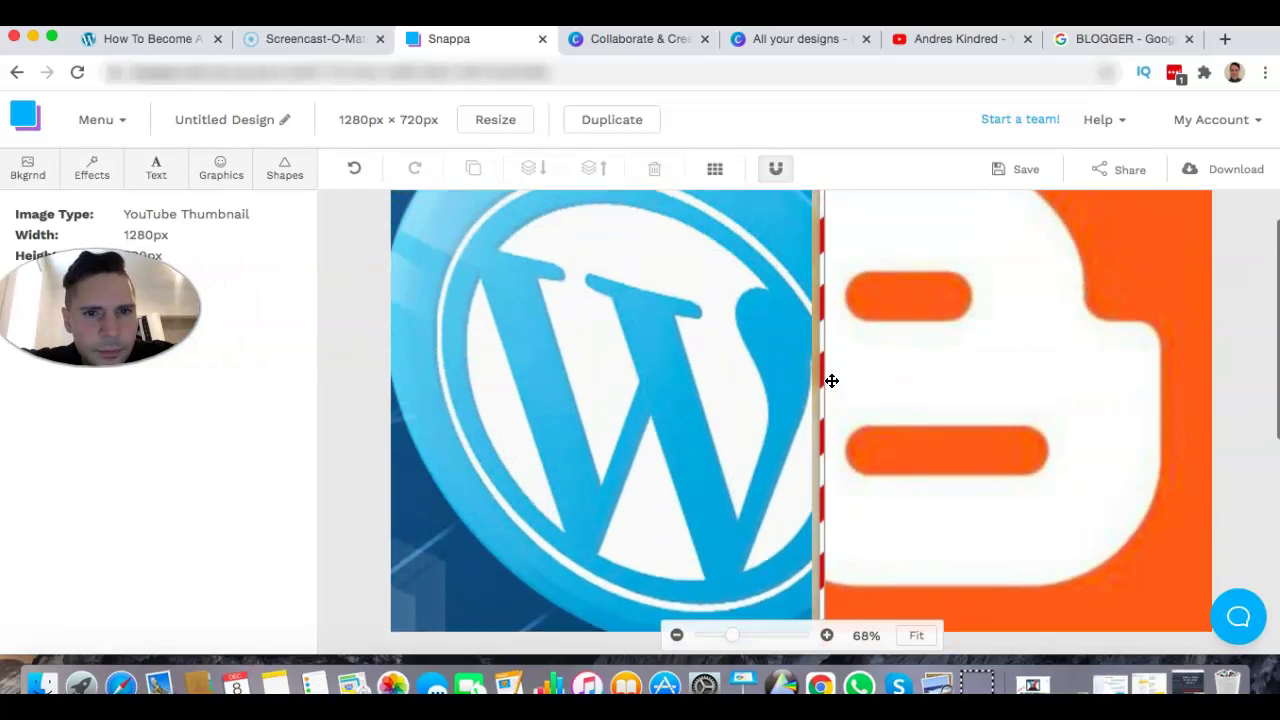
{"action": "left_click_drag", "start_coordinate": [947, 331], "coordinate": [846, 302]}
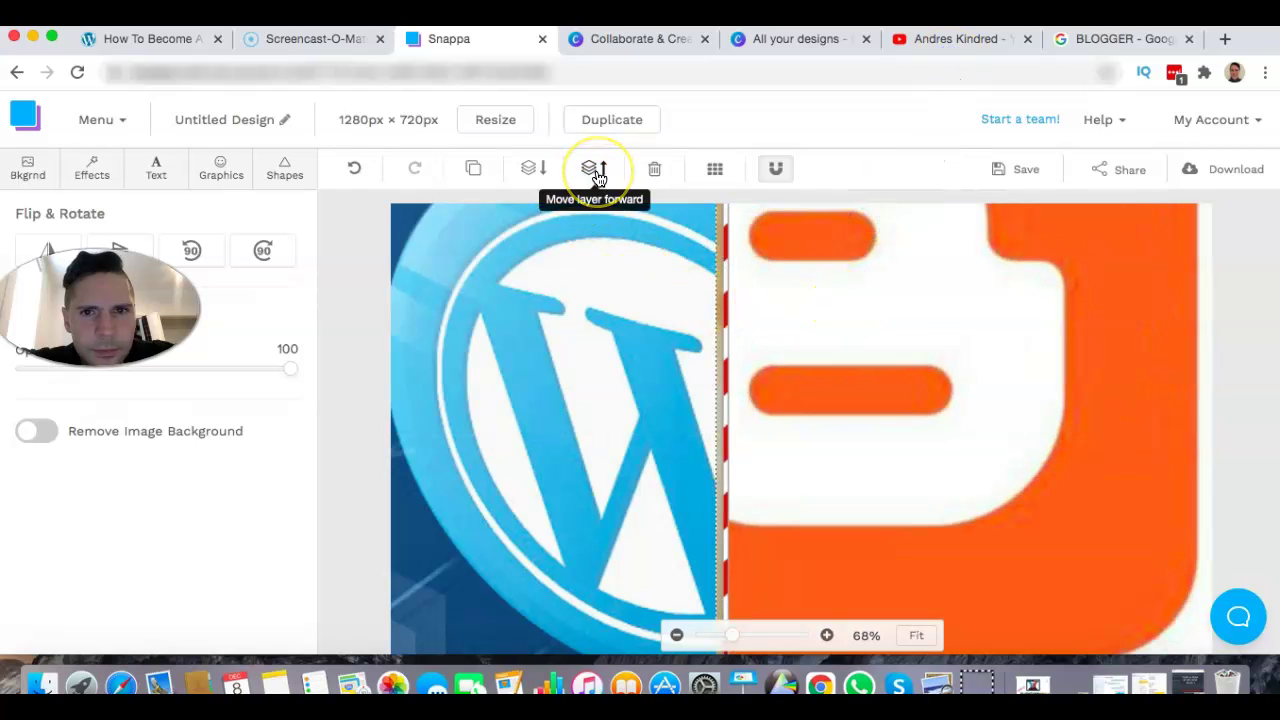
Shift the Blogger picture right and down, and place a narrow, upright dark rectangle over the seam between the two logos
{"action": "left_click_drag", "start_coordinate": [1032, 339], "coordinate": [1095, 374]}
{"action": "left_click", "coordinate": [278, 173]}
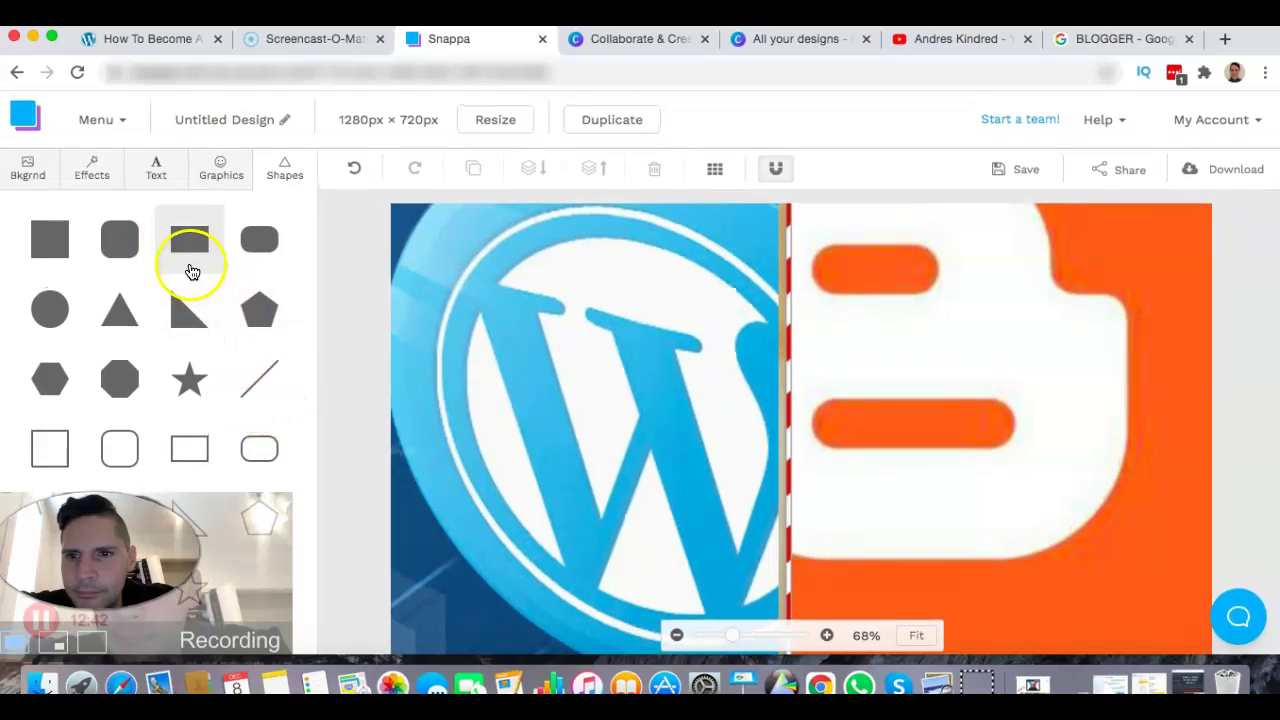
{"action": "left_click", "coordinate": [191, 259]}
{"action": "left_click_drag", "start_coordinate": [771, 434], "coordinate": [768, 342]}
{"action": "left_click_drag", "start_coordinate": [862, 345], "coordinate": [798, 343]}
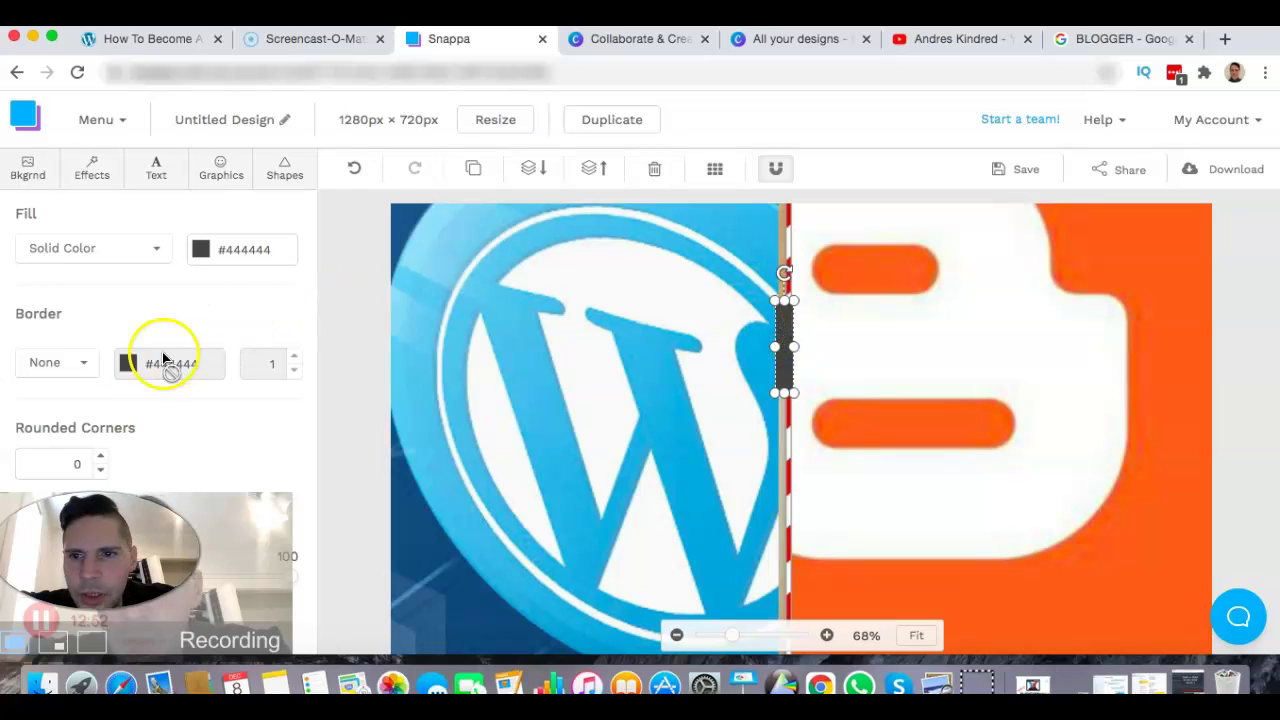
Set both the border colour and the fill colour of the narrow rectangle to yellow #ffce54
{"action": "left_click", "coordinate": [127, 364]}
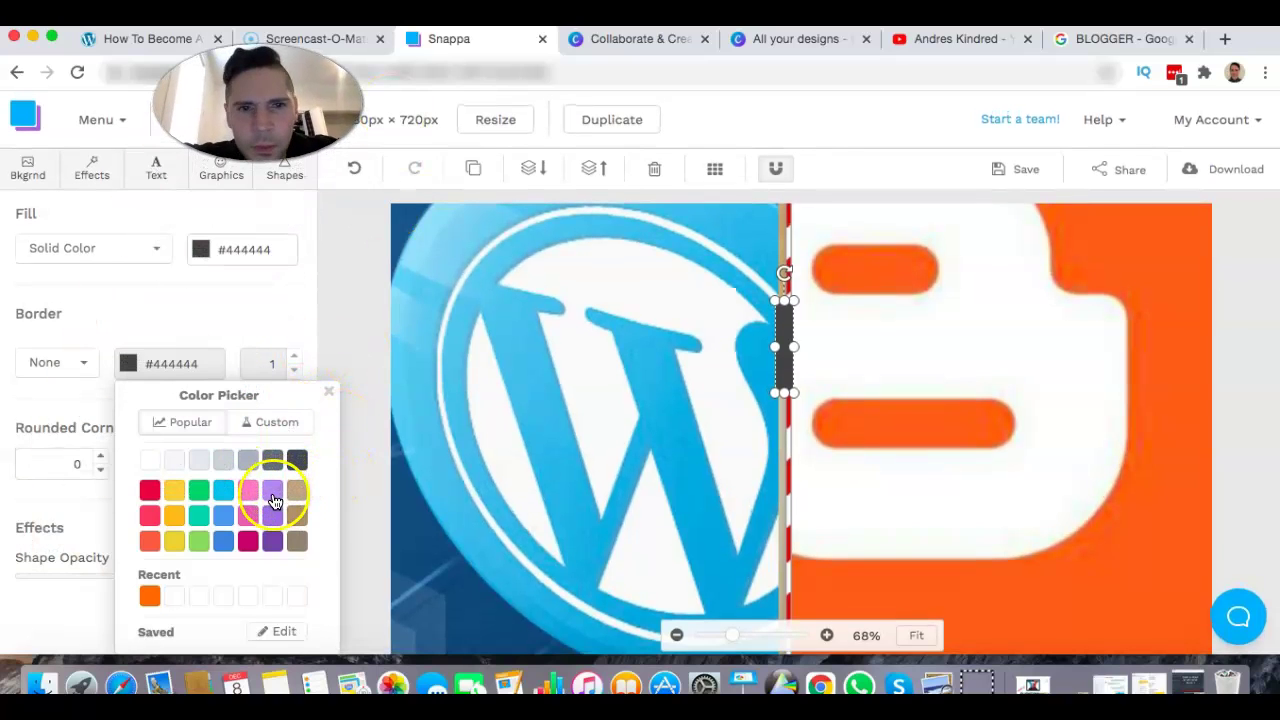
{"action": "left_click", "coordinate": [174, 490]}
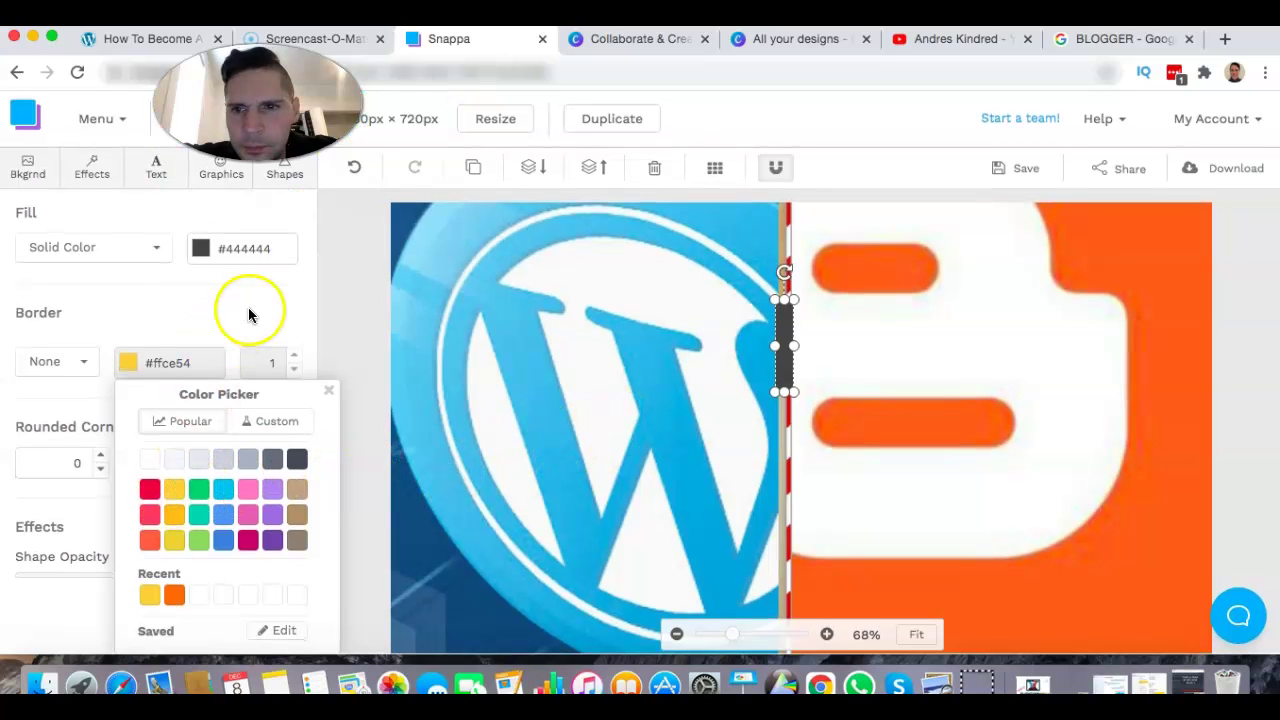
{"action": "left_click_drag", "start_coordinate": [290, 400], "coordinate": [470, 286]}
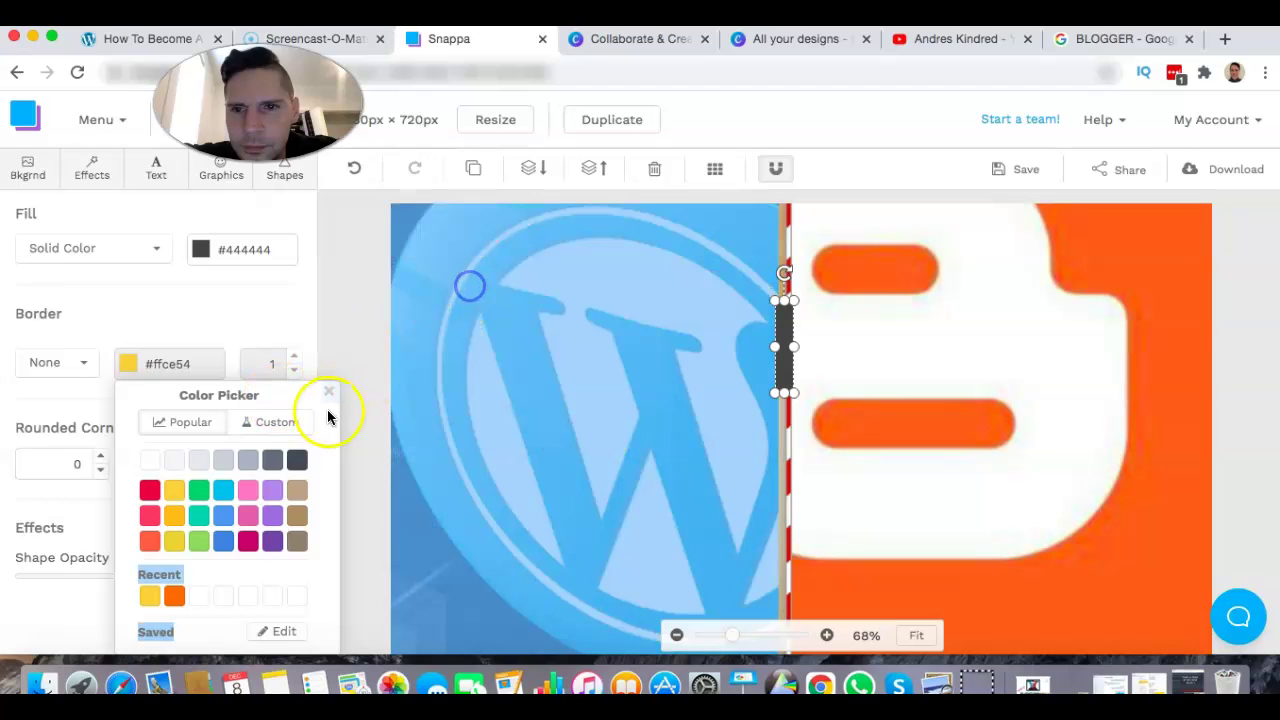
{"action": "left_click", "coordinate": [284, 350]}
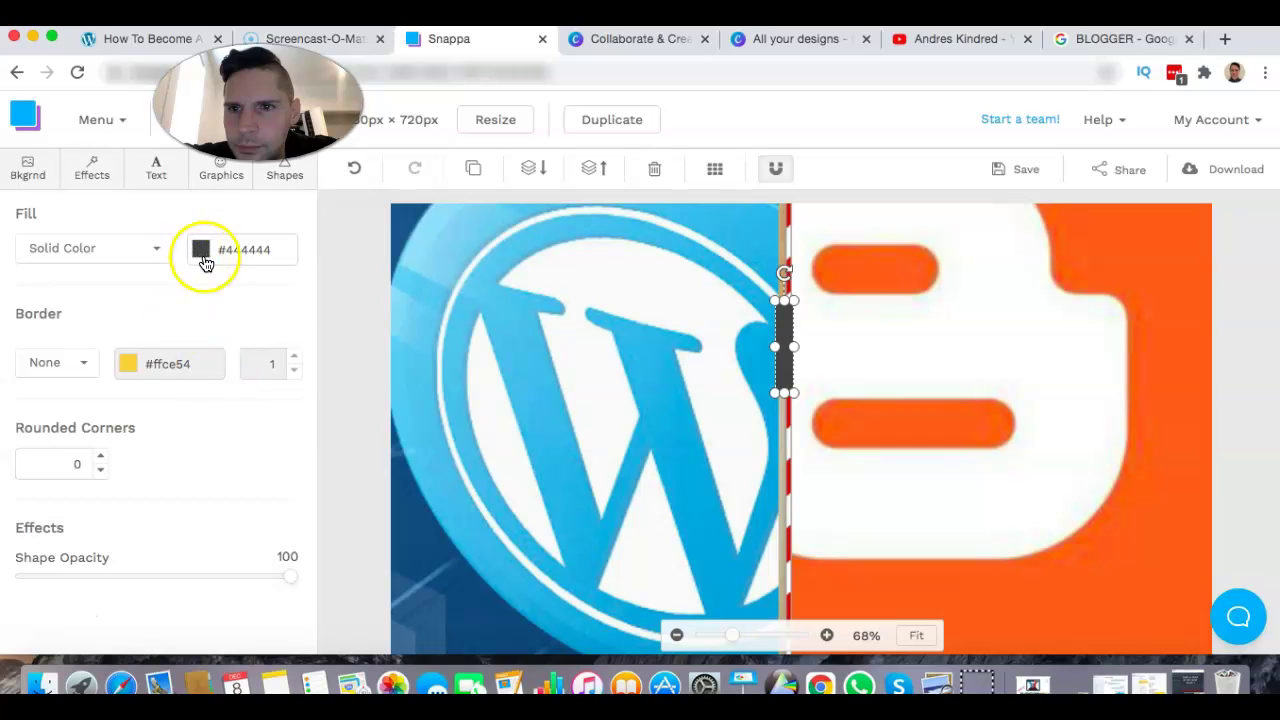
{"action": "left_click", "coordinate": [203, 251]}
{"action": "left_click", "coordinate": [246, 384]}
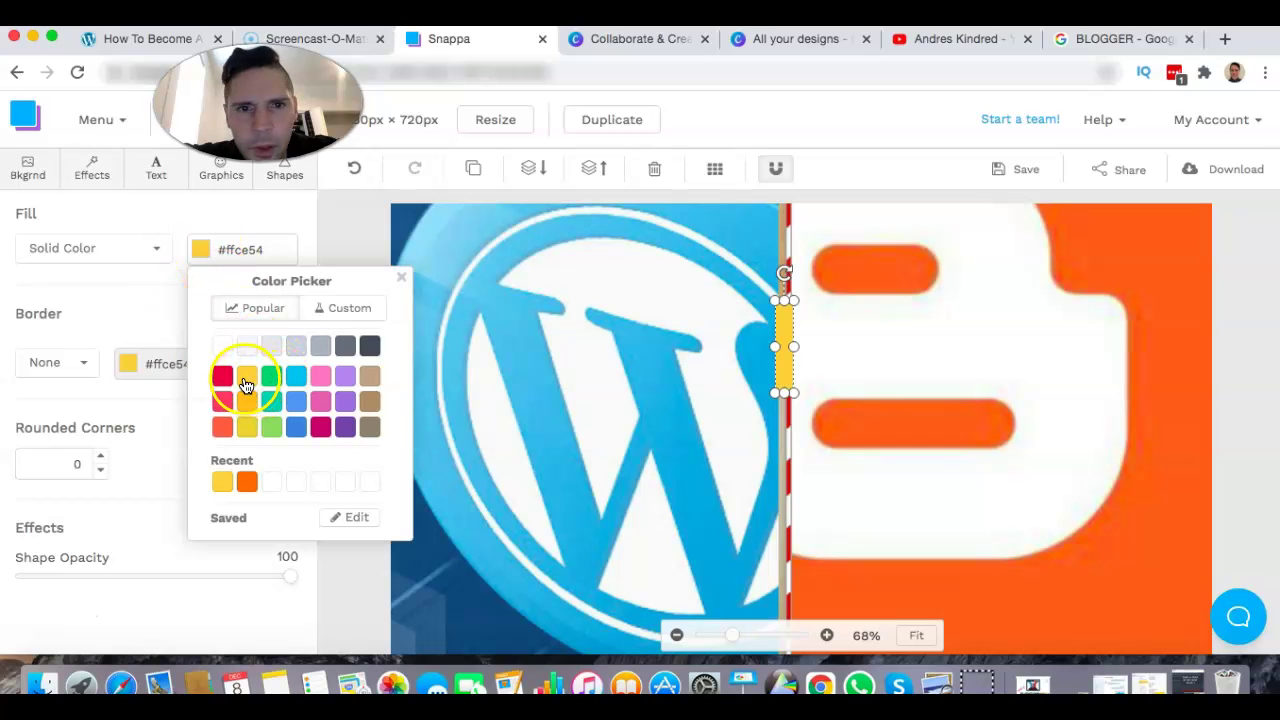
Stretch the yellow rectangle over the full canvas height as a divider between the logos and check both its ends
{"action": "left_click_drag", "start_coordinate": [789, 396], "coordinate": [789, 678]}
{"action": "left_click_drag", "start_coordinate": [787, 302], "coordinate": [782, 212]}
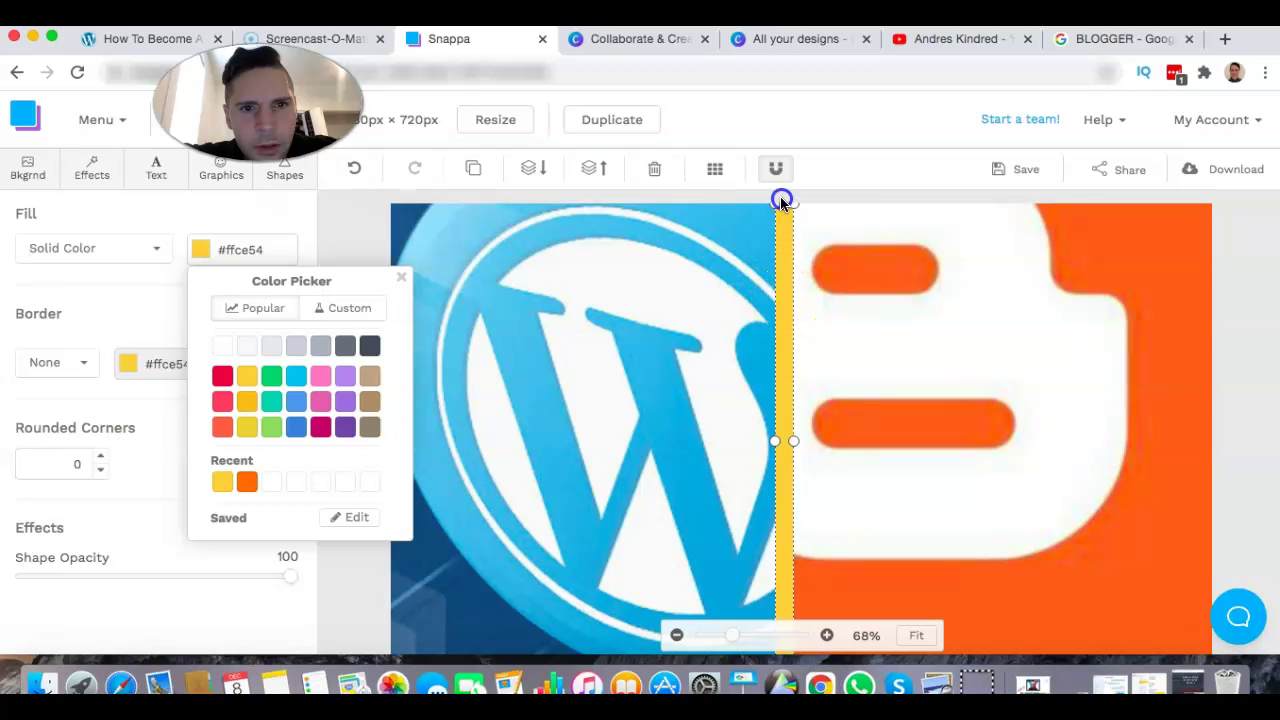
{"action": "scroll", "coordinate": [937, 343], "scroll_direction": "down", "scroll_amount": 3}
{"action": "scroll", "coordinate": [937, 343], "scroll_direction": "up", "scroll_amount": 3}
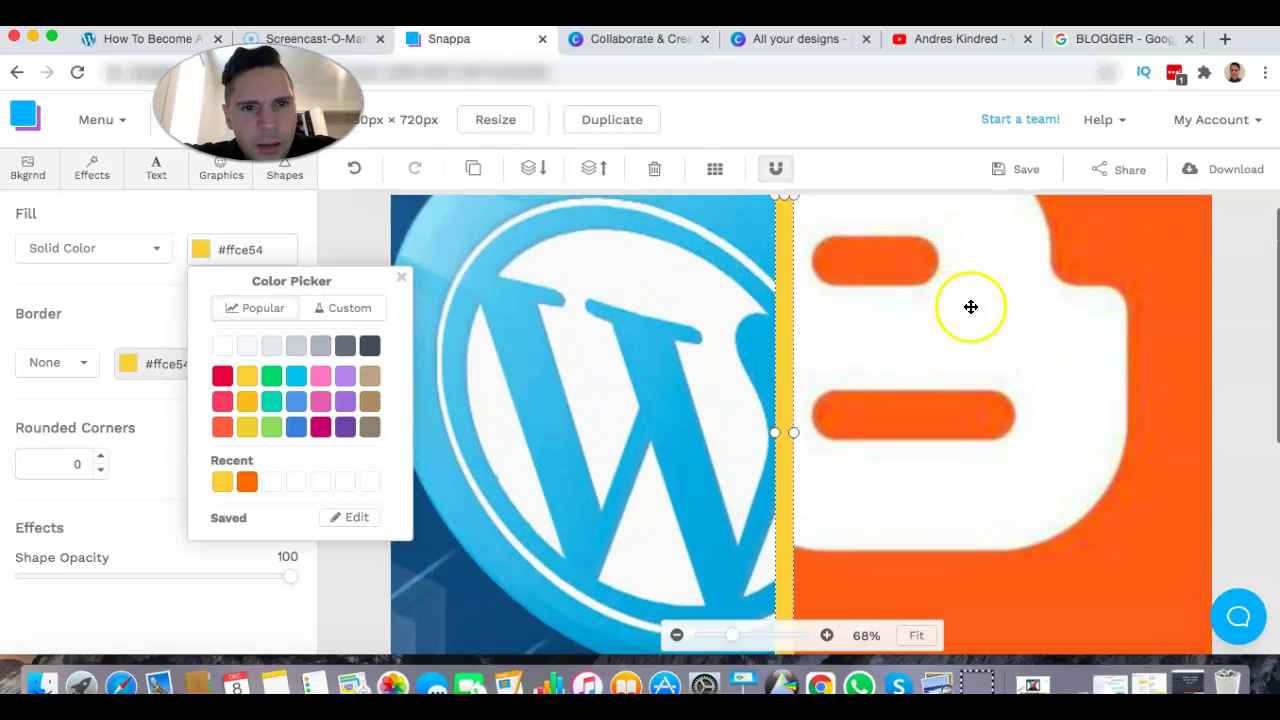
{"action": "left_click", "coordinate": [1250, 296]}
{"action": "scroll", "coordinate": [1250, 300], "scroll_direction": "up", "scroll_amount": 1}
{"action": "scroll", "coordinate": [1250, 300], "scroll_direction": "down", "scroll_amount": 2}
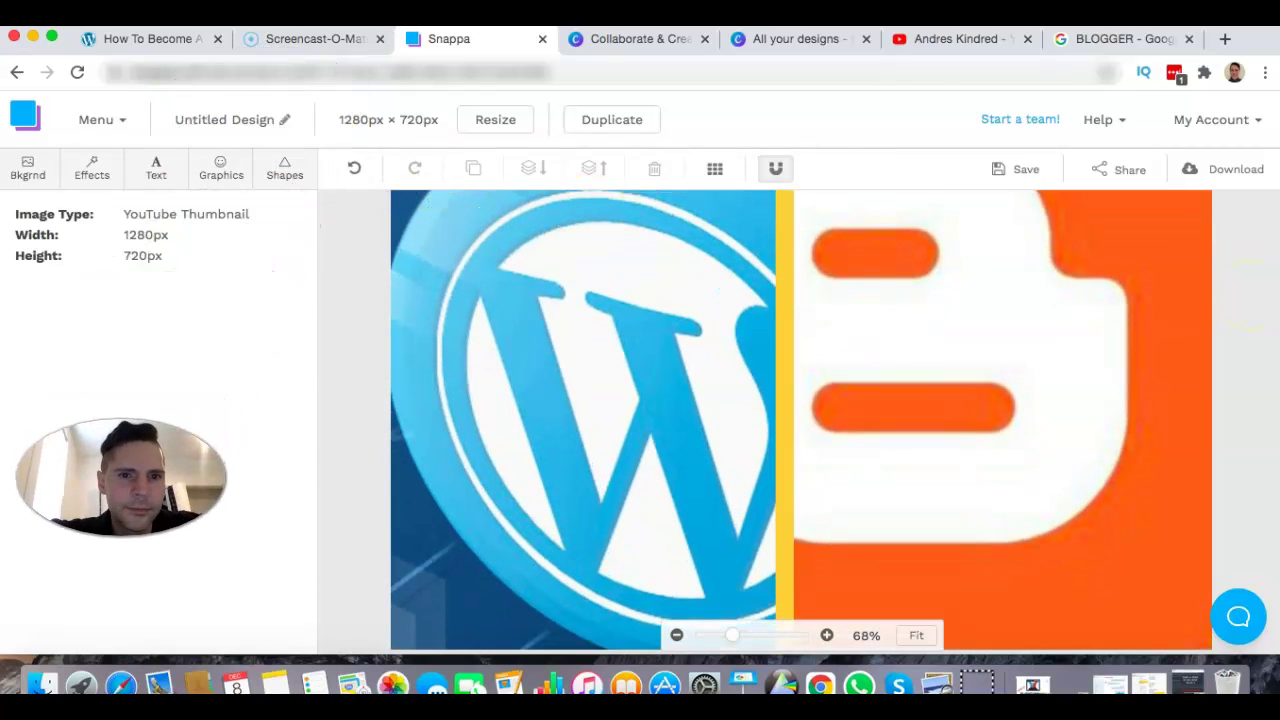
{"action": "scroll", "coordinate": [1240, 390], "scroll_direction": "down", "scroll_amount": 2}
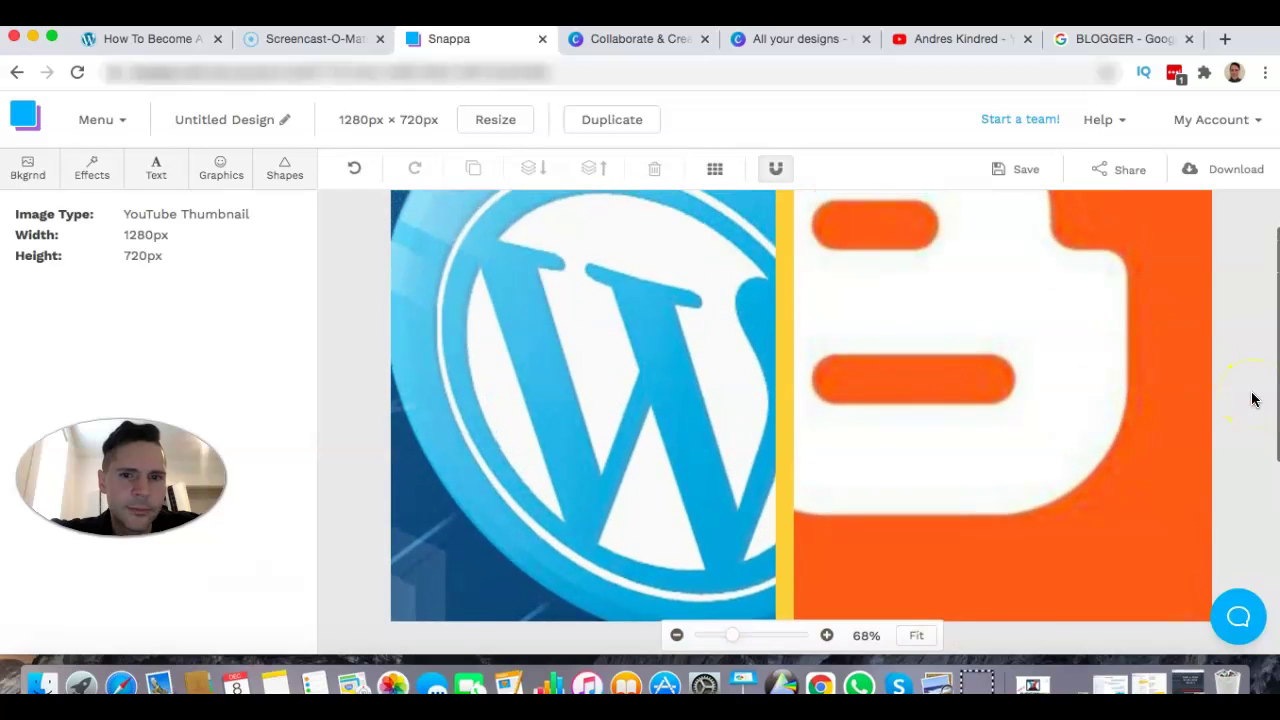
{"action": "scroll", "coordinate": [1255, 398], "scroll_direction": "up", "scroll_amount": 3}
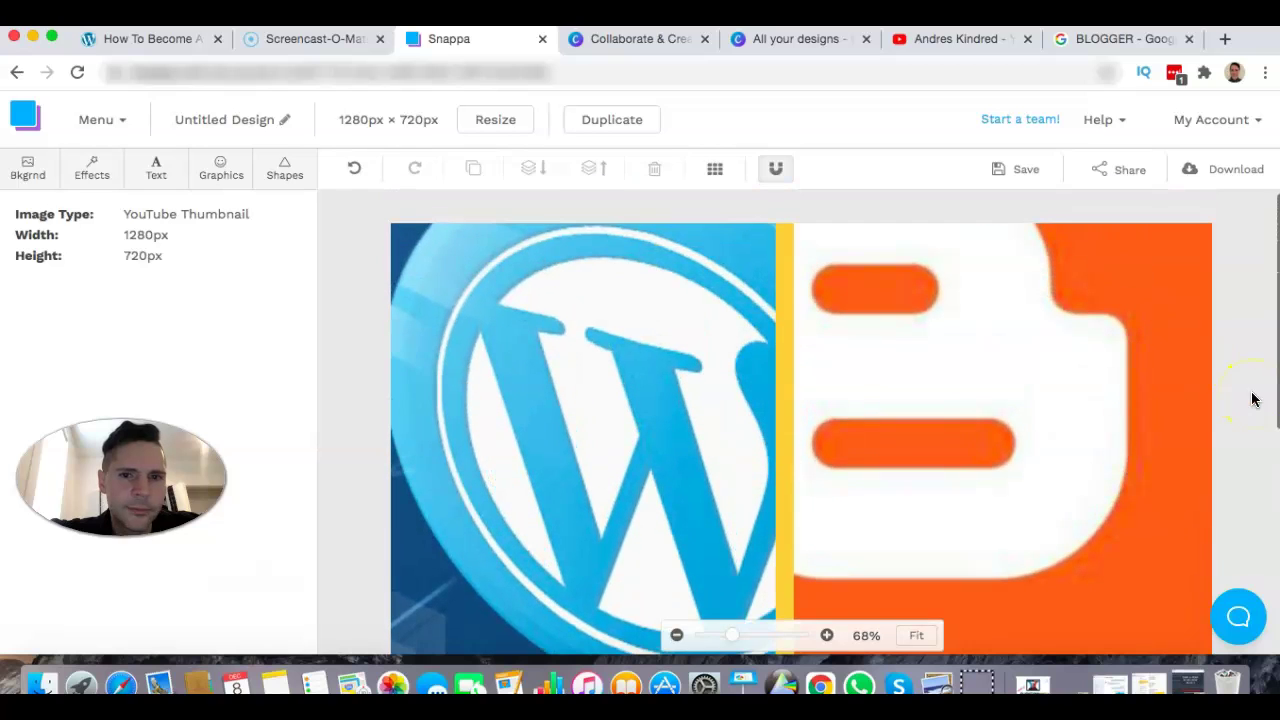
Give the divider bar a solid border of width 0 in custom red #f20327
{"action": "left_click", "coordinate": [787, 331]}
{"action": "left_click", "coordinate": [125, 366]}
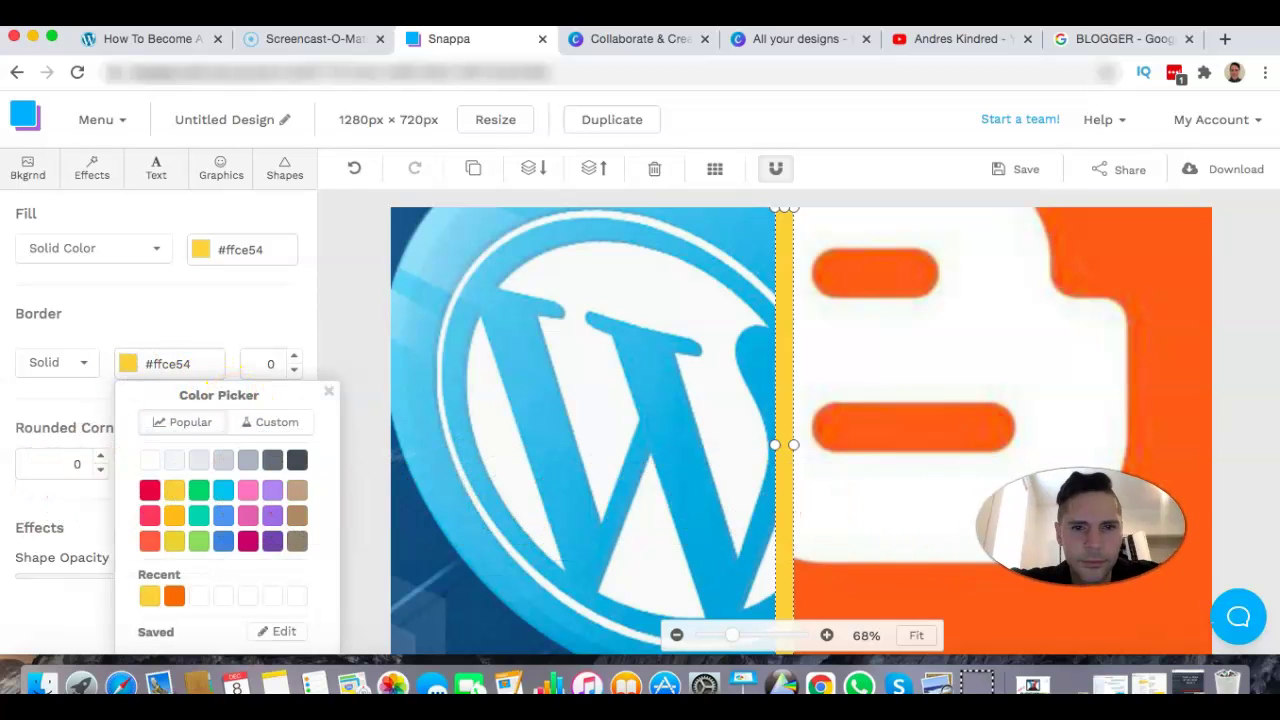
{"action": "left_click", "coordinate": [265, 424]}
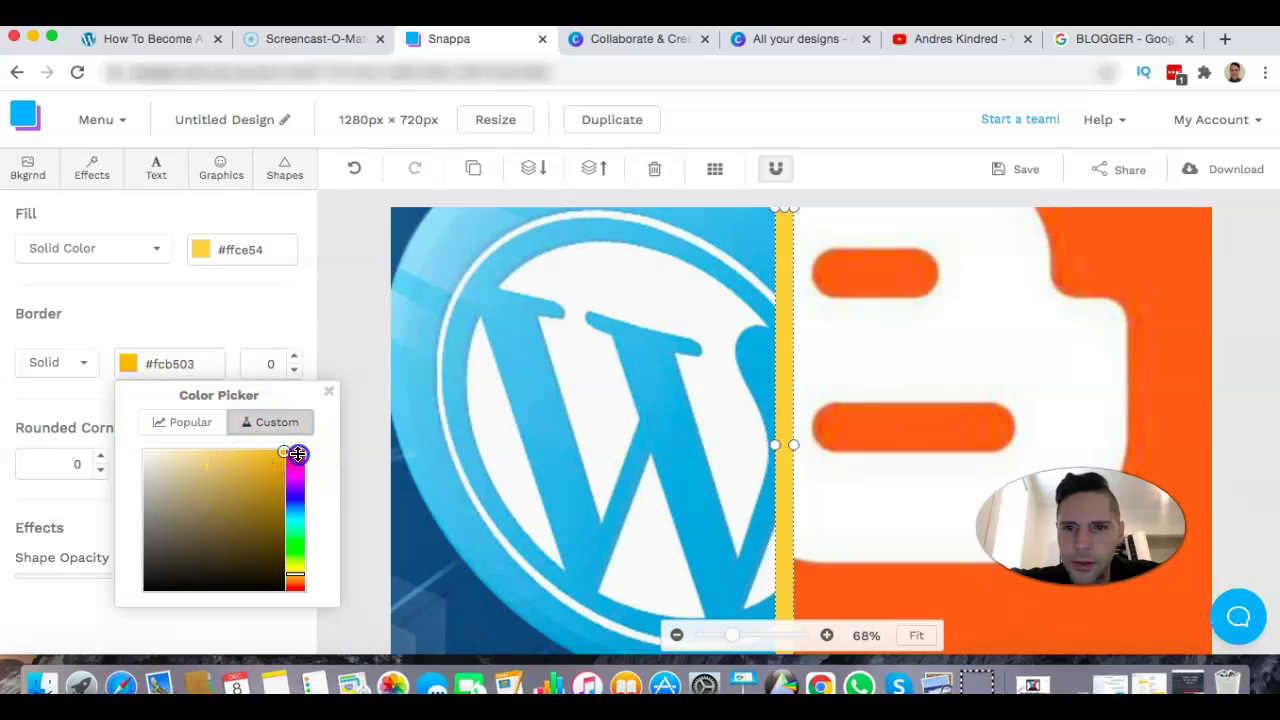
{"action": "left_click", "coordinate": [297, 454]}
{"action": "left_click_drag", "start_coordinate": [287, 453], "coordinate": [271, 456]}
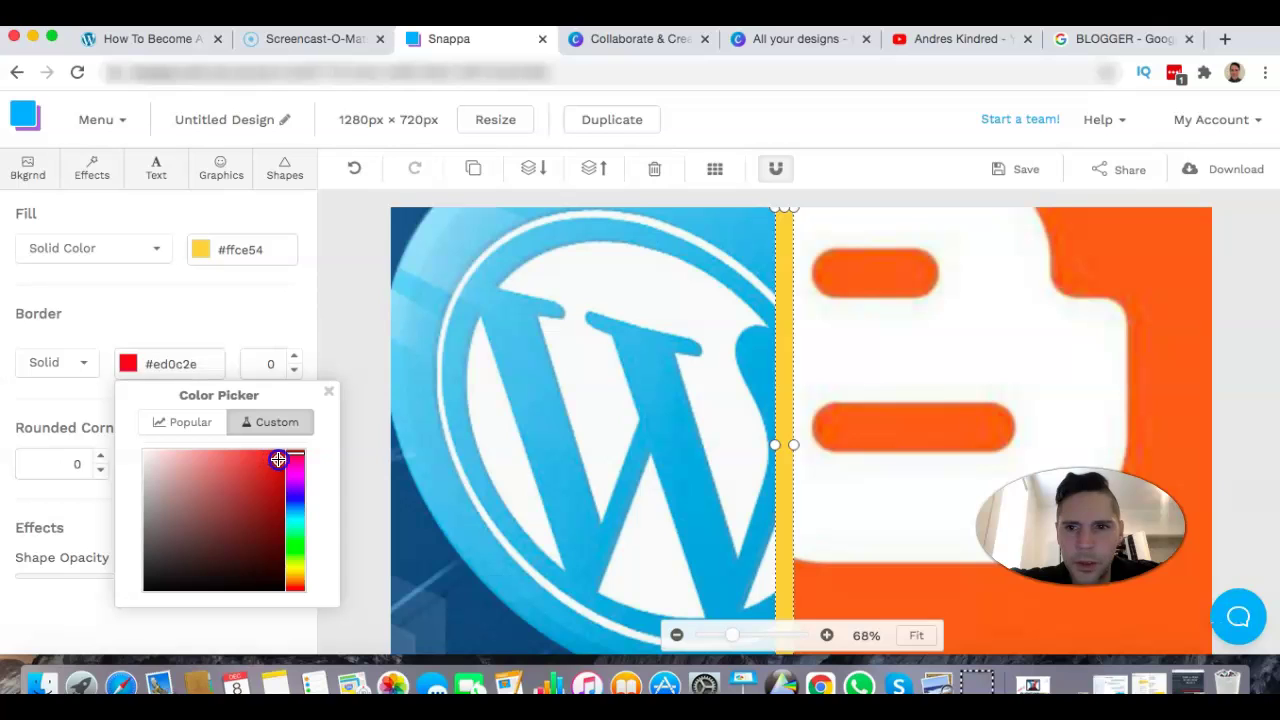
Change the divider bar's fill to a custom orange, about #fa7e19, and review the whole design
{"action": "left_click", "coordinate": [200, 249]}
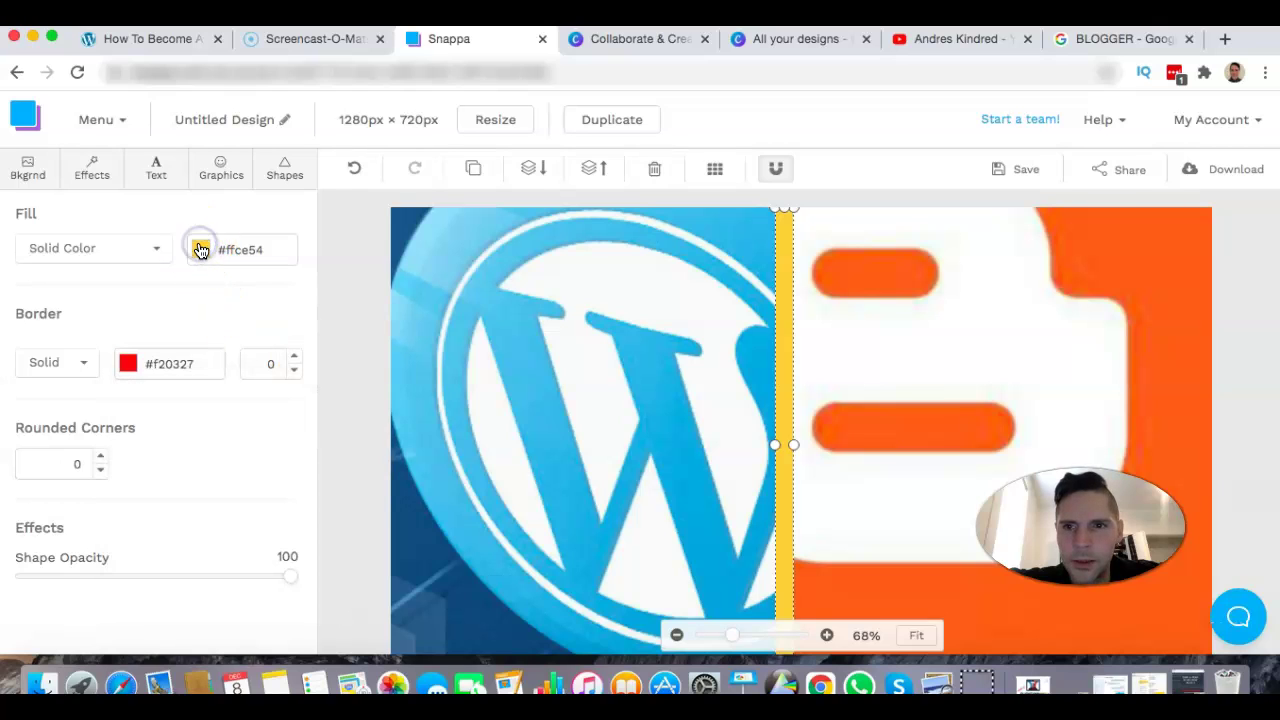
{"action": "left_click", "coordinate": [326, 338]}
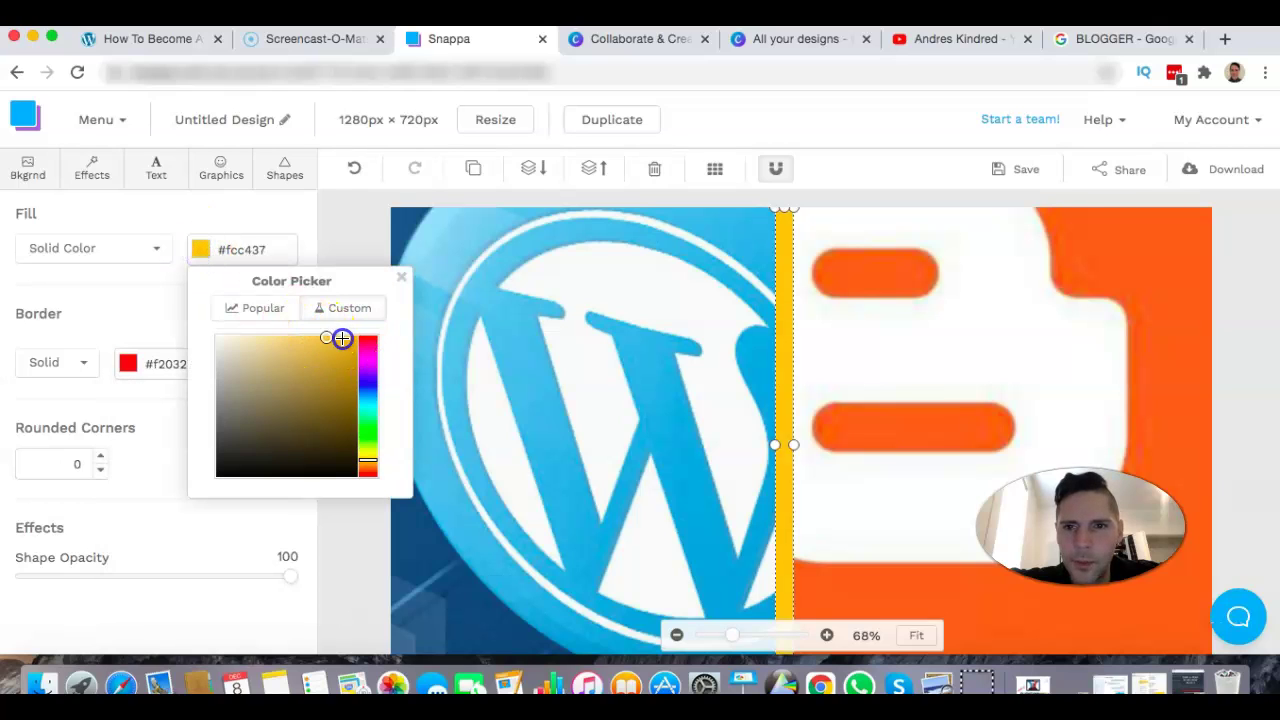
{"action": "left_click", "coordinate": [371, 338]}
{"action": "mouse_move", "coordinate": [371, 338]}
{"action": "left_mouse_down"}
{"action": "mouse_move", "coordinate": [369, 320]}
{"action": "mouse_move", "coordinate": [381, 469]}
{"action": "left_mouse_up"}
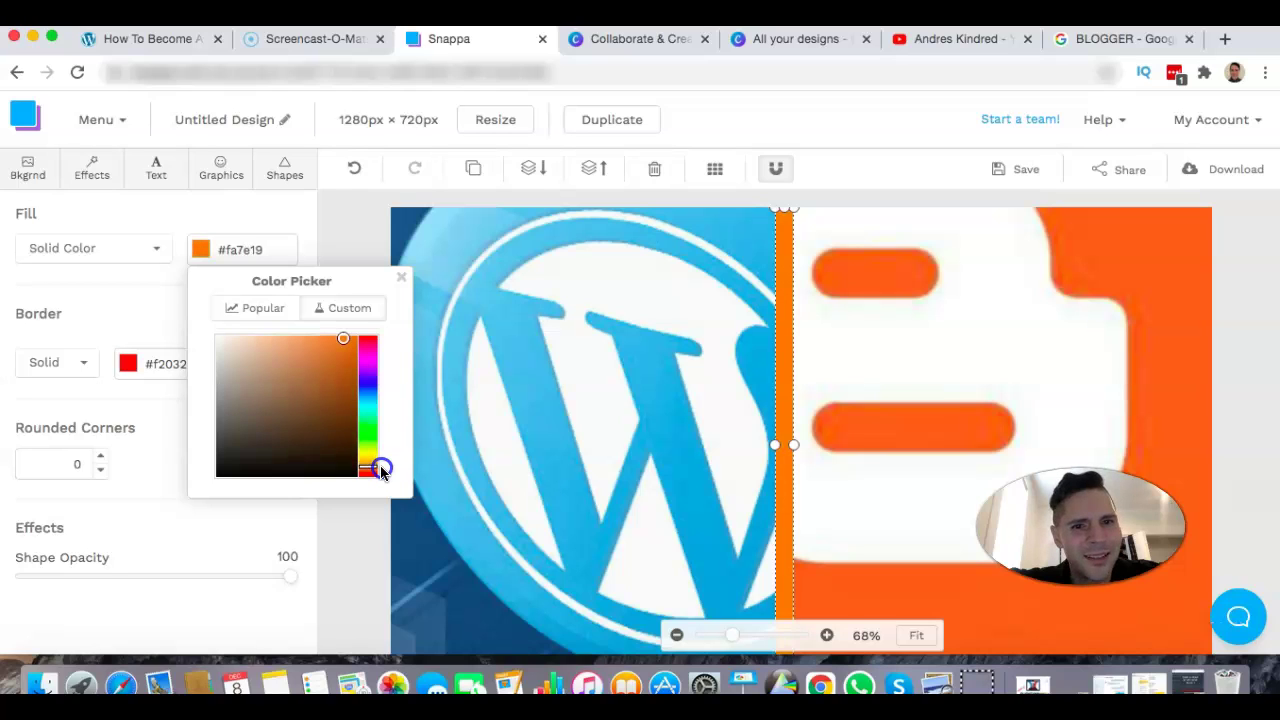
{"action": "left_click", "coordinate": [348, 230]}
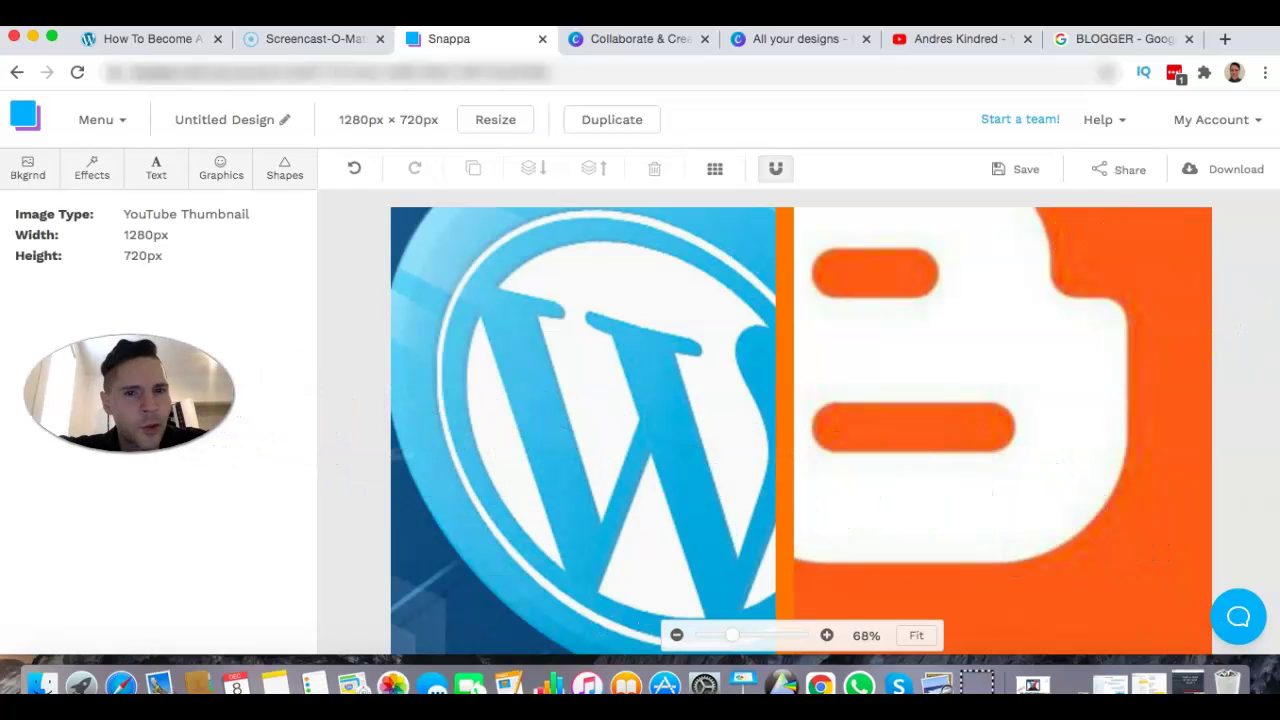
{"action": "scroll", "coordinate": [1237, 443], "scroll_direction": "down", "scroll_amount": 3}
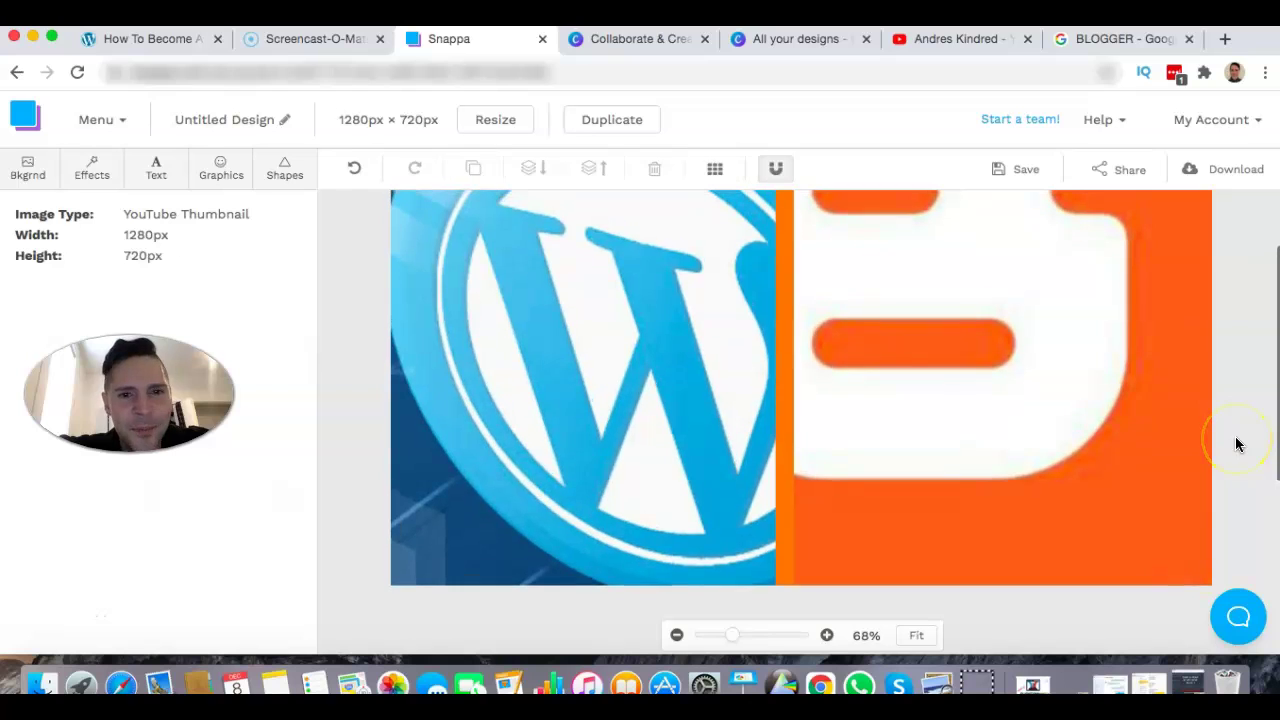
{"action": "scroll", "coordinate": [1237, 443], "scroll_direction": "up", "scroll_amount": 2}
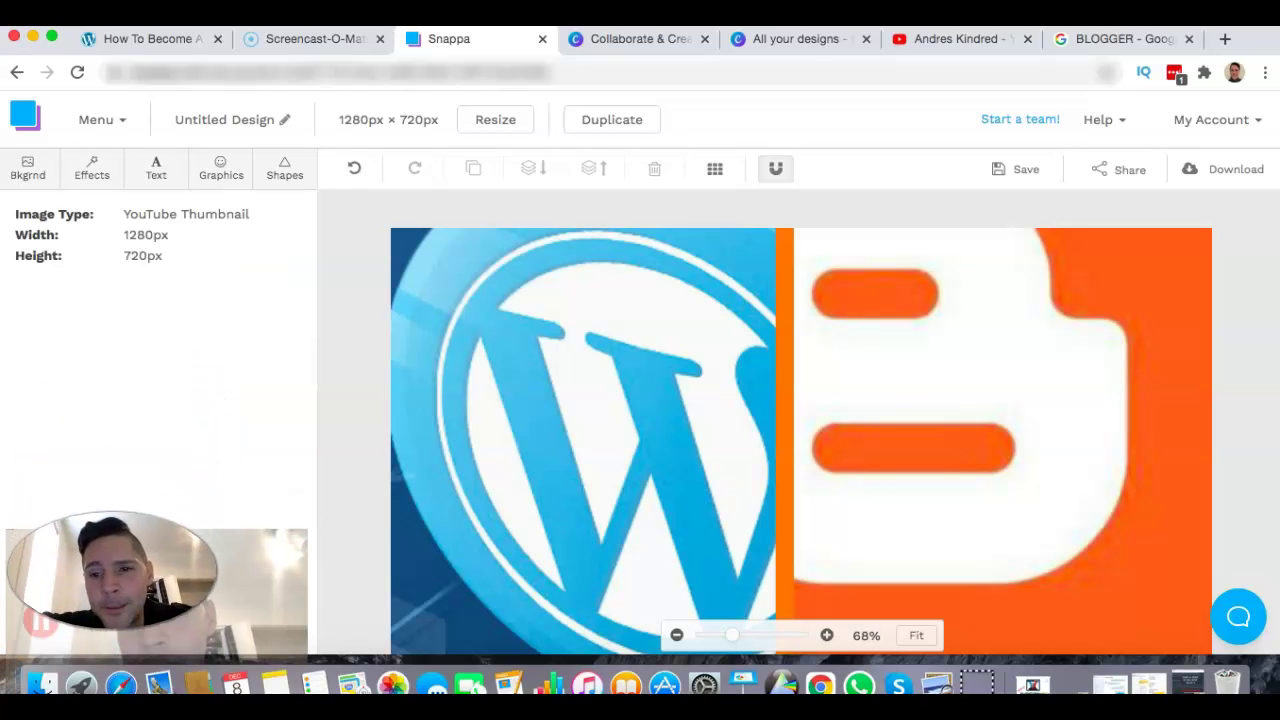
Insert the uploaded portrait photo with the red plaid shirt at the canvas centre and remove its background
{"action": "left_click", "coordinate": [218, 178]}
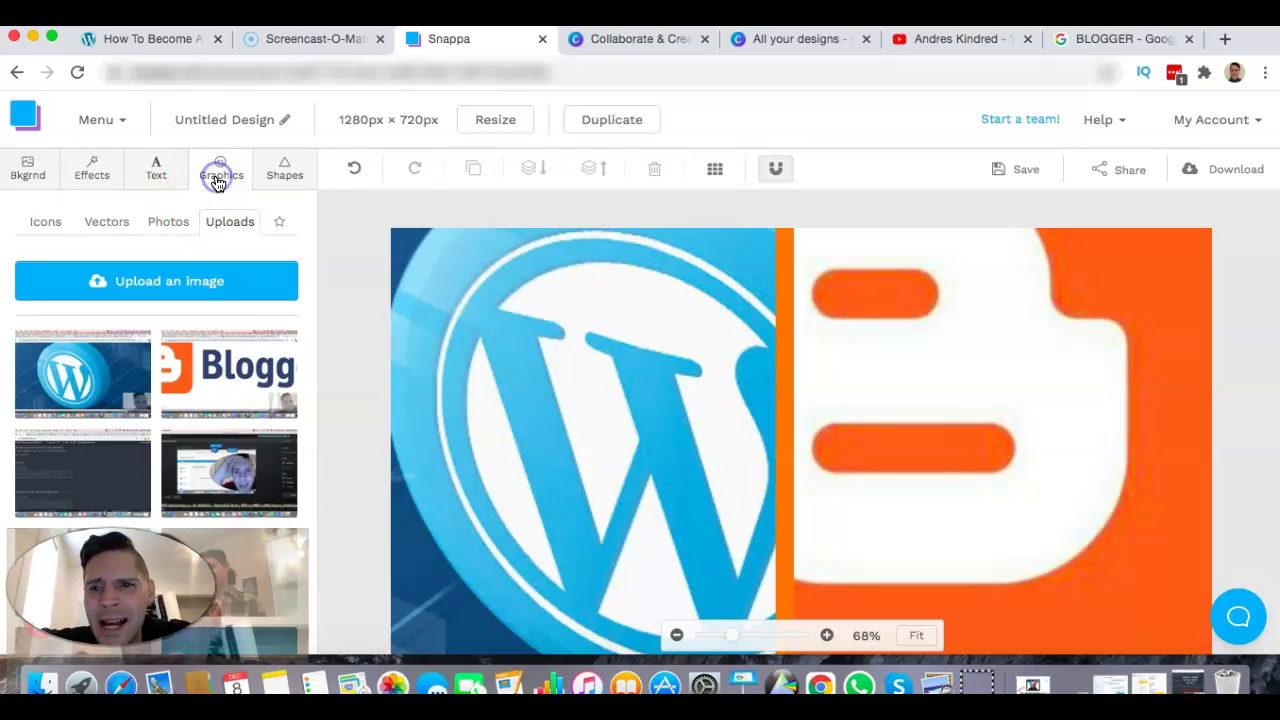
{"action": "scroll", "coordinate": [238, 462], "scroll_direction": "down", "scroll_amount": 10}
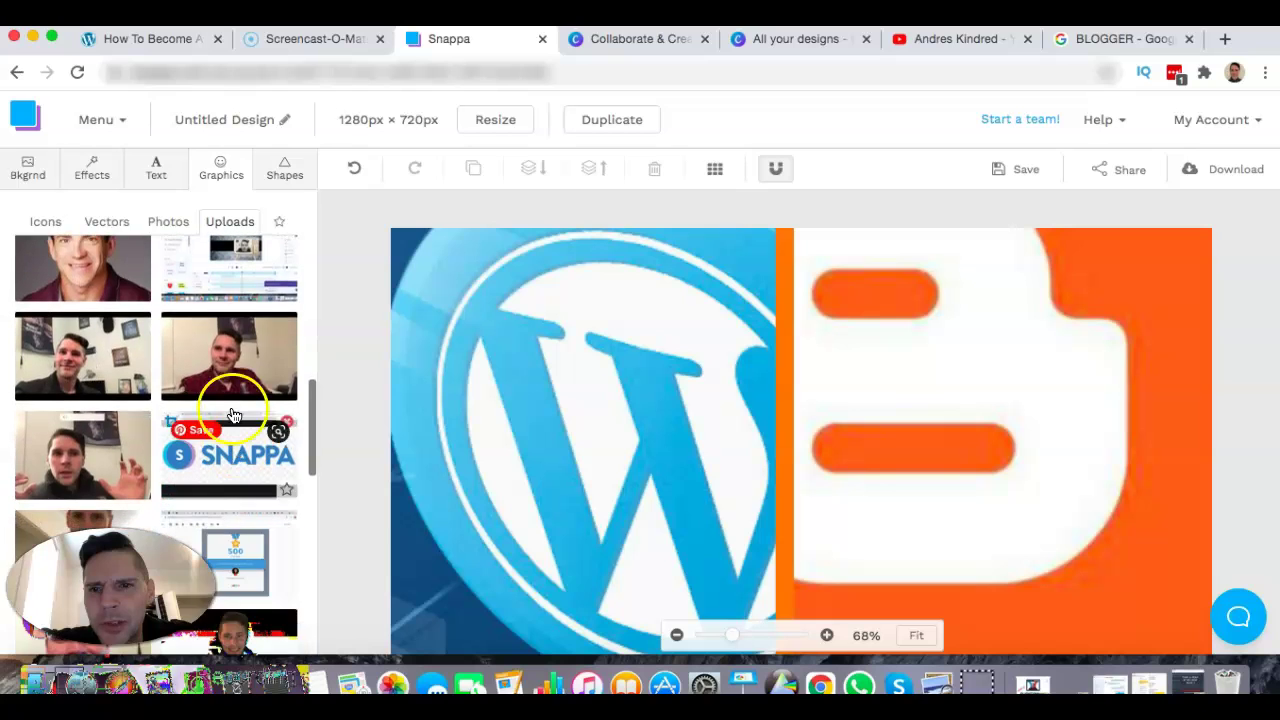
{"action": "left_click", "coordinate": [230, 383]}
{"action": "left_click", "coordinate": [806, 466]}
{"action": "left_click_drag", "start_coordinate": [720, 289], "coordinate": [654, 423]}
{"action": "left_click", "coordinate": [75, 428]}
{"action": "left_click", "coordinate": [56, 431]}
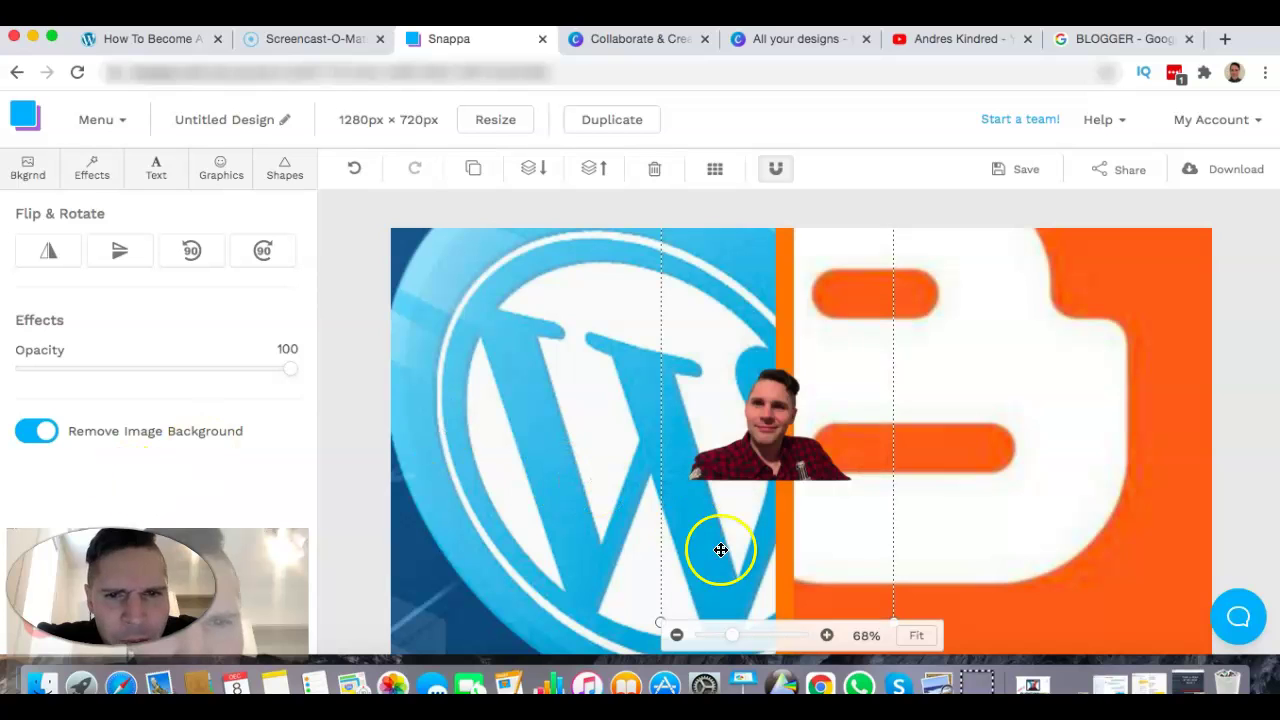
Enlarge the portrait cutout and position it at the canvas's bottom centre, in front of the orange divider
{"action": "left_click_drag", "start_coordinate": [771, 451], "coordinate": [850, 236]}
{"action": "left_click_drag", "start_coordinate": [790, 326], "coordinate": [700, 449]}
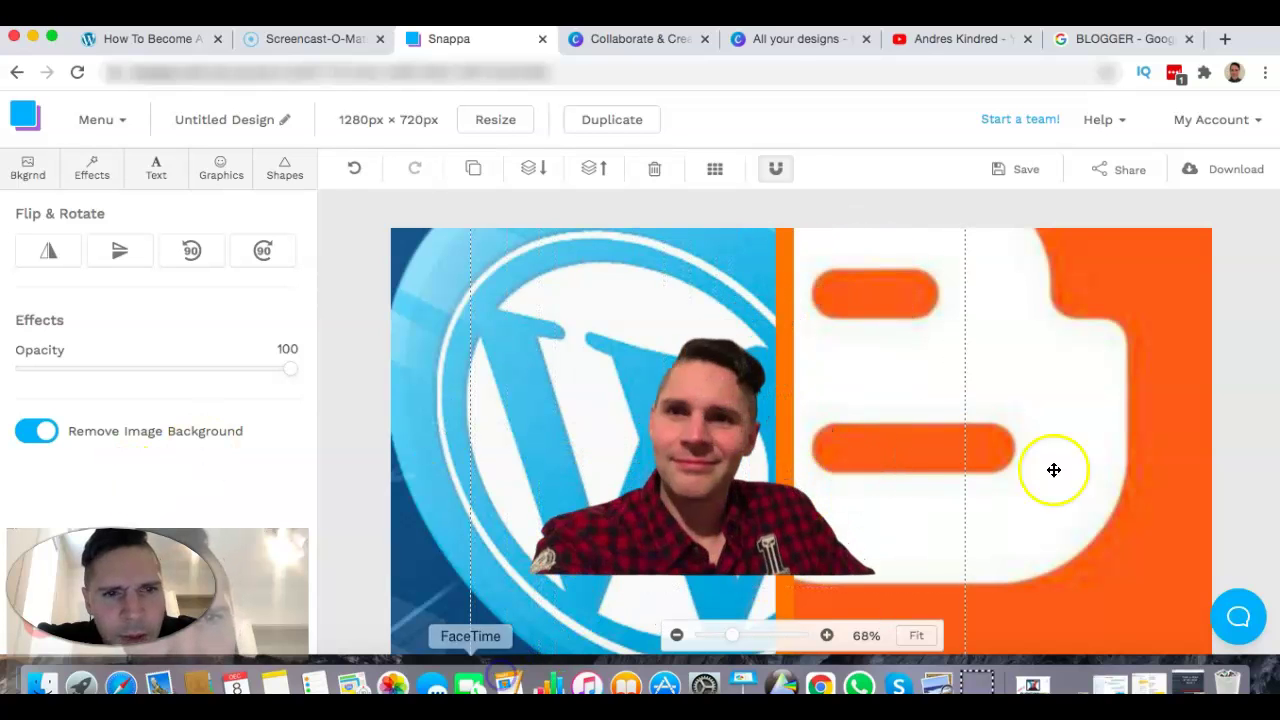
{"action": "scroll", "coordinate": [1054, 470], "scroll_direction": "down", "scroll_amount": 3}
{"action": "left_click_drag", "start_coordinate": [718, 312], "coordinate": [787, 445]}
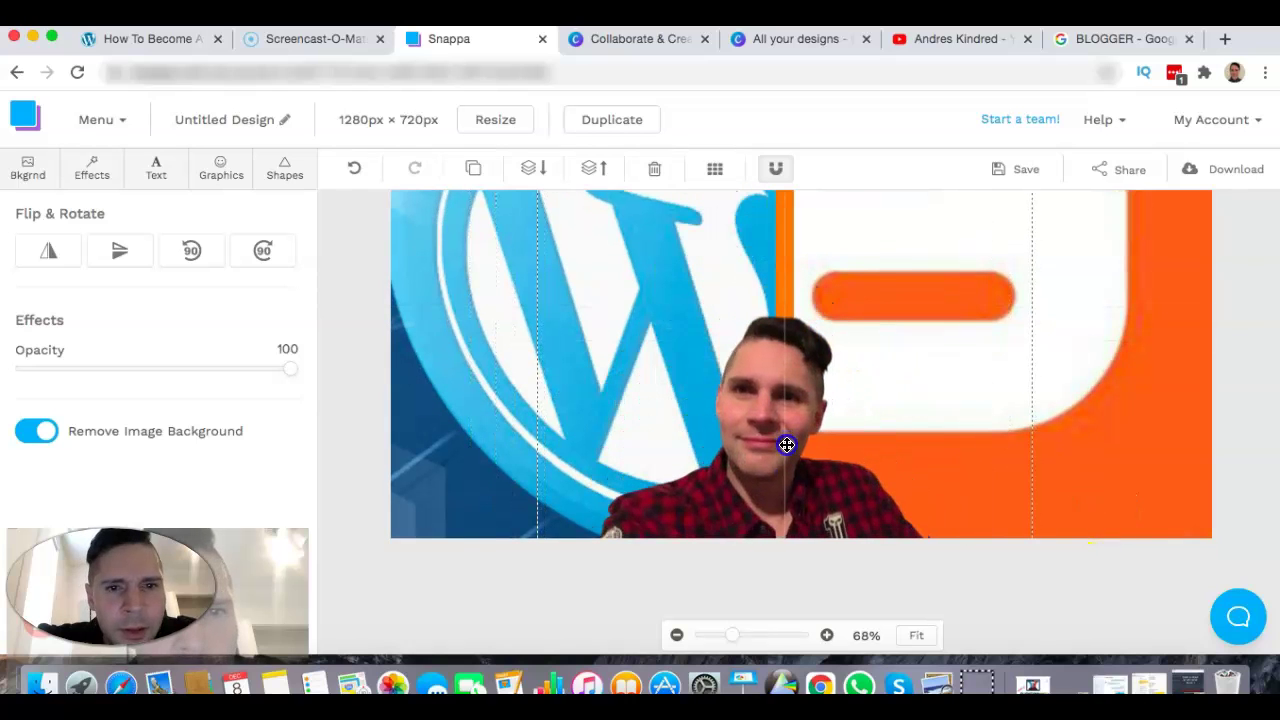
{"action": "left_click", "coordinate": [1254, 418]}
{"action": "scroll", "coordinate": [1254, 418], "scroll_direction": "up", "scroll_amount": 3}
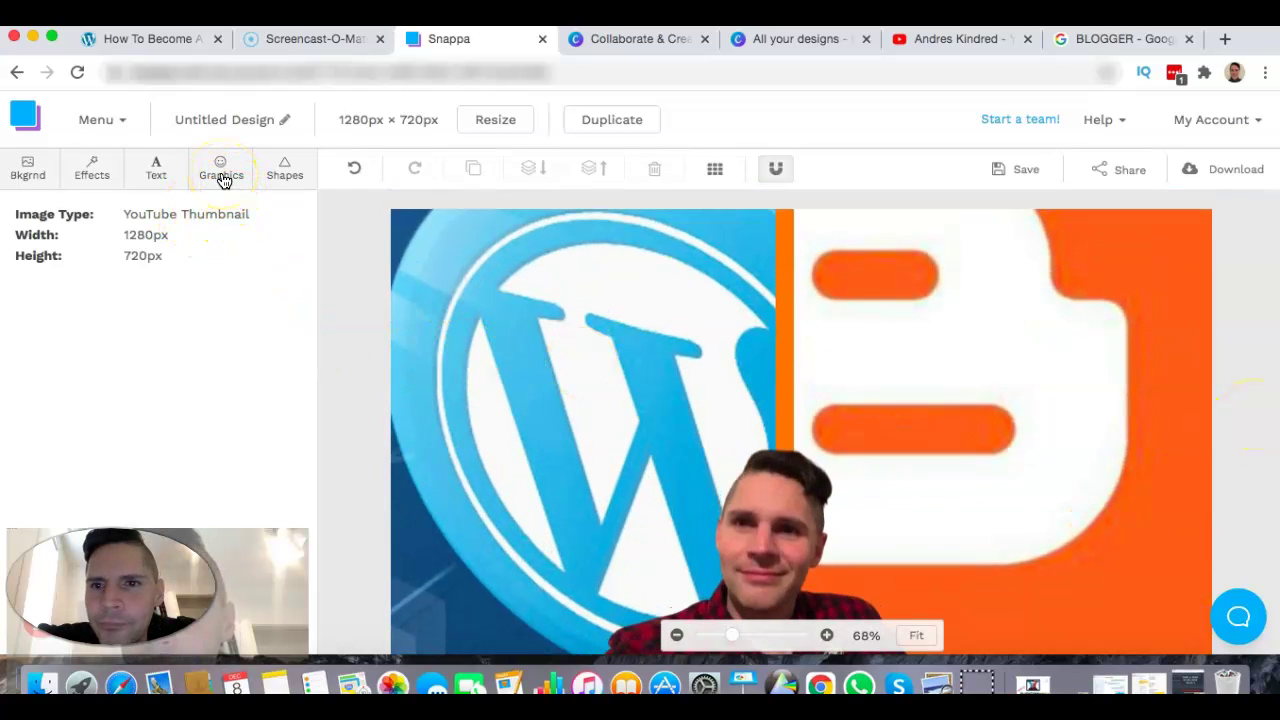
Add a body text box over the WordPress logo and replace its wording with the creator's website address
{"action": "left_click", "coordinate": [165, 176]}
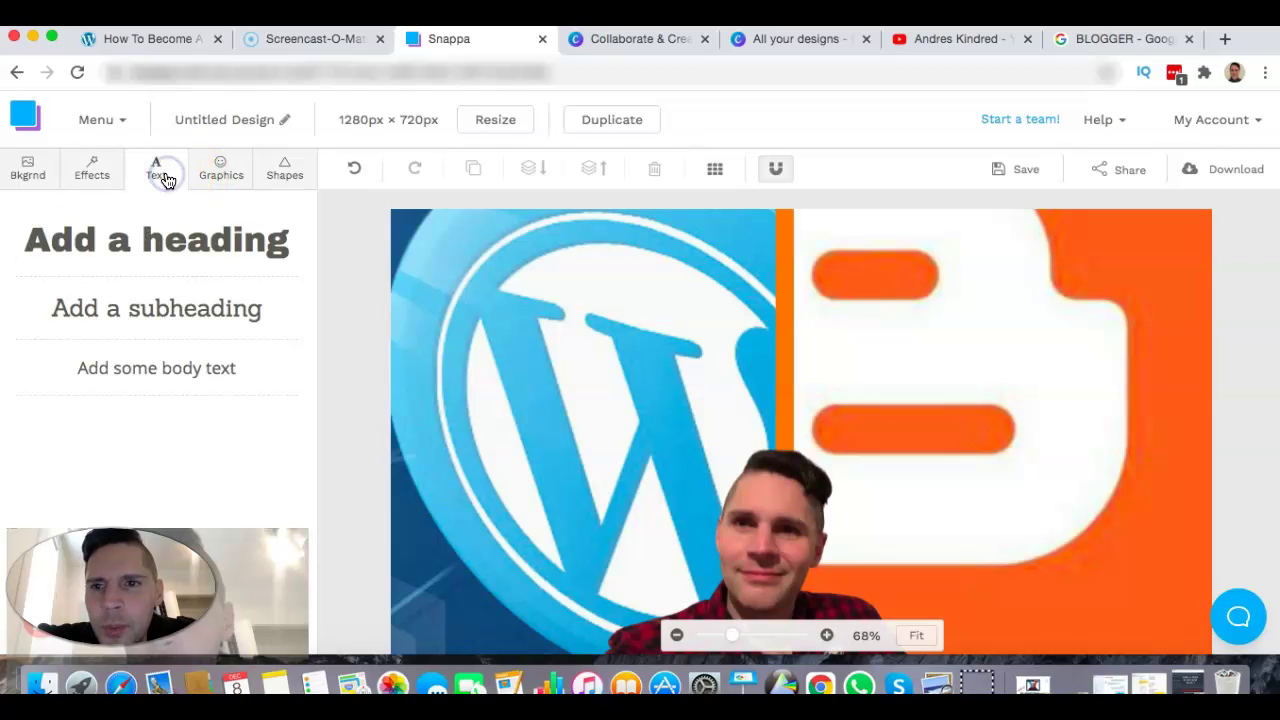
{"action": "left_click", "coordinate": [171, 360]}
{"action": "left_click", "coordinate": [812, 440]}
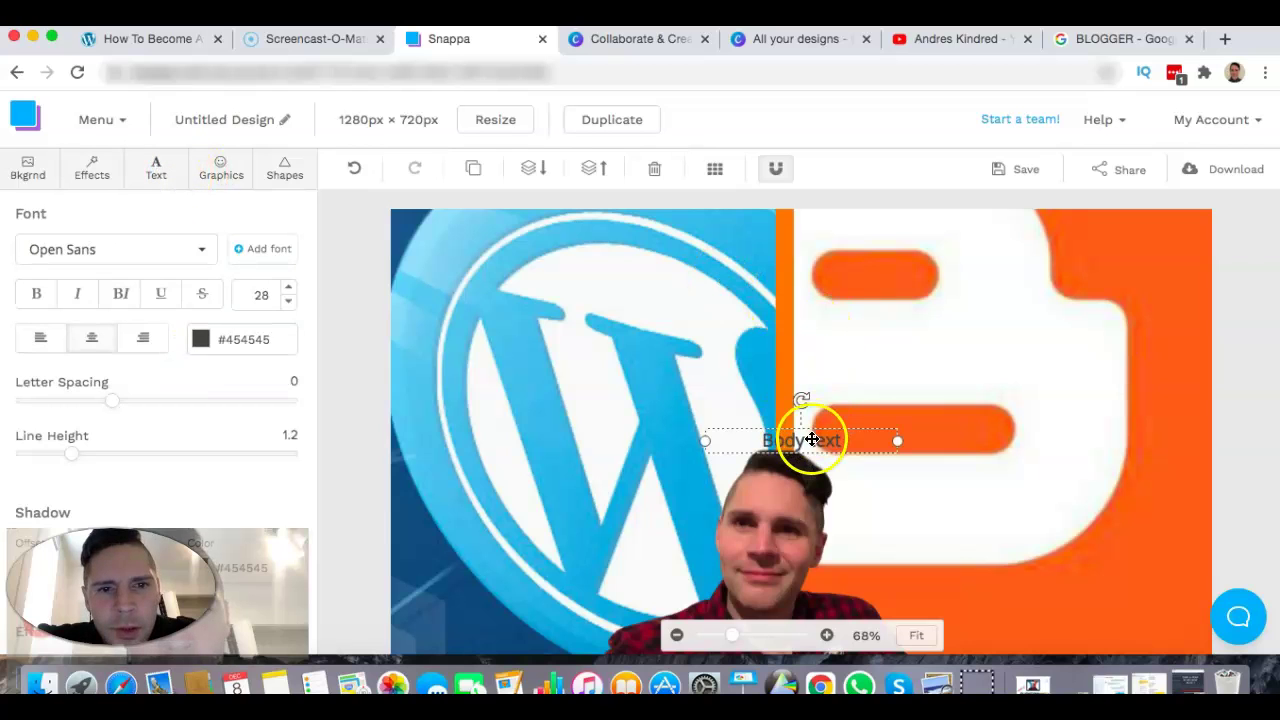
{"action": "left_click_drag", "start_coordinate": [808, 441], "coordinate": [586, 337]}
{"action": "left_click", "coordinate": [475, 343]}
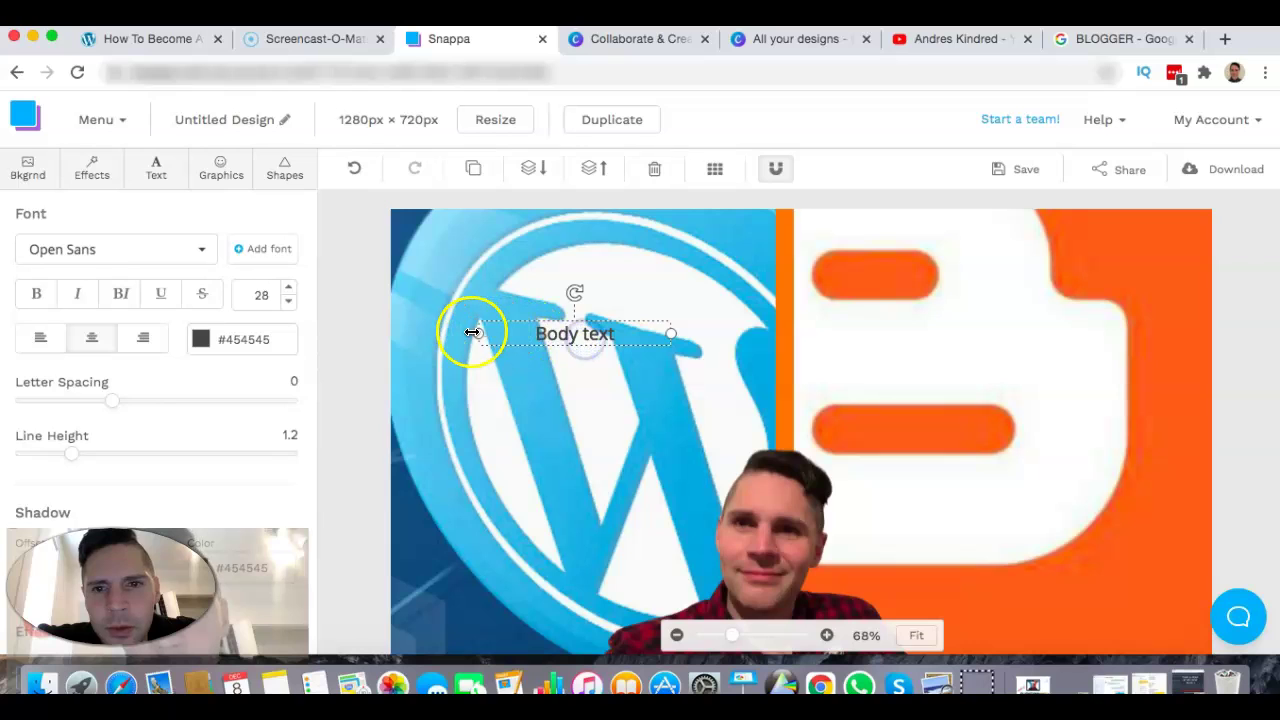
{"action": "left_click_drag", "start_coordinate": [475, 343], "coordinate": [467, 314]}
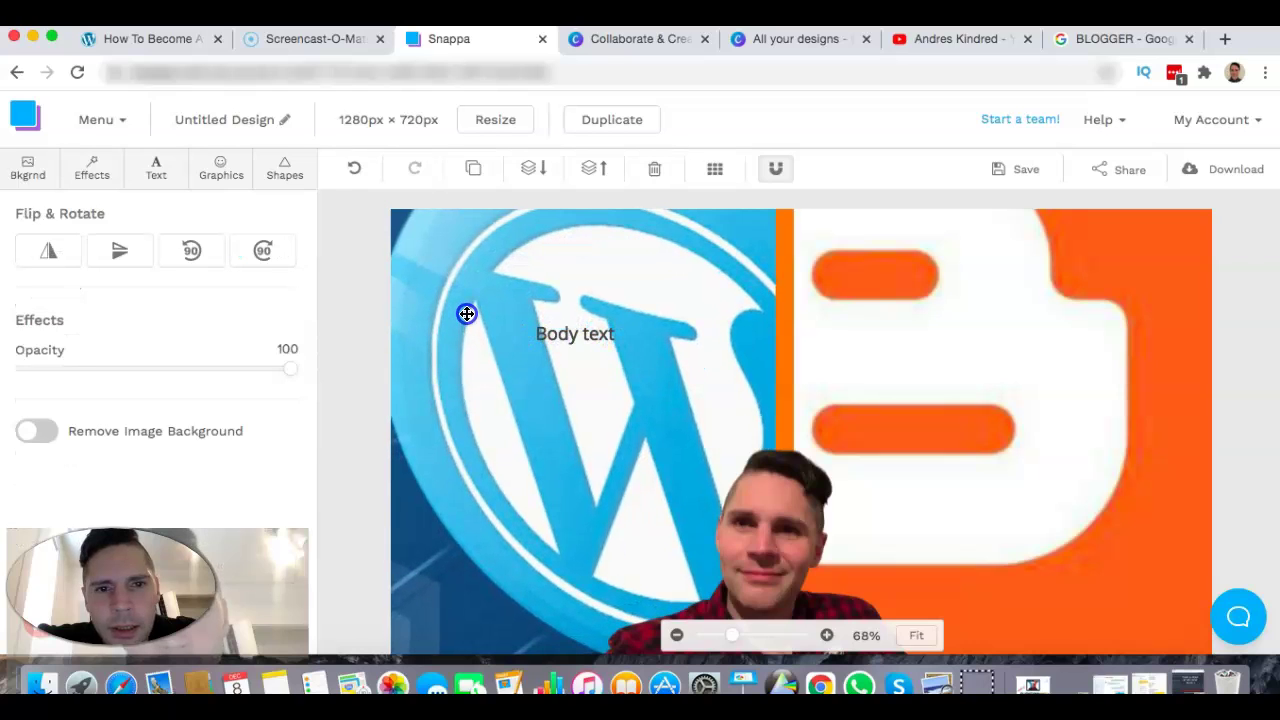
{"action": "left_click", "coordinate": [590, 330]}
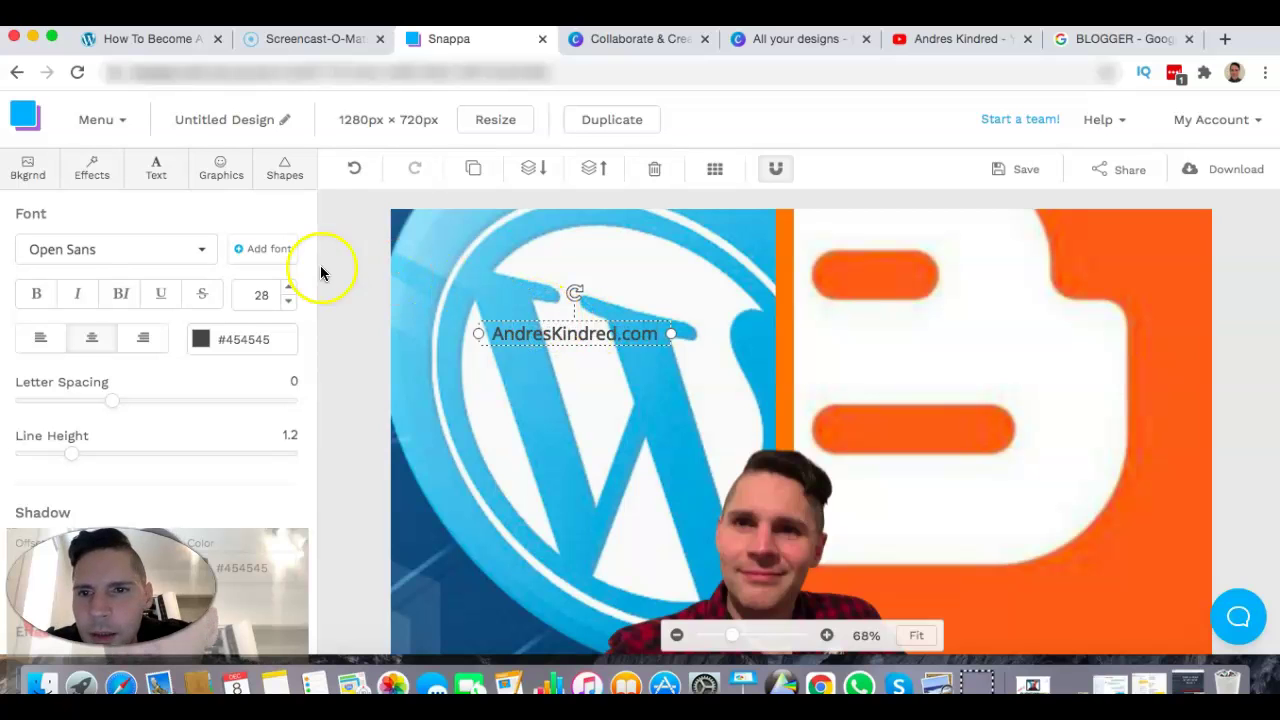
Colour the website address text red #fc0a0a and deselect it
{"action": "left_click", "coordinate": [201, 339]}
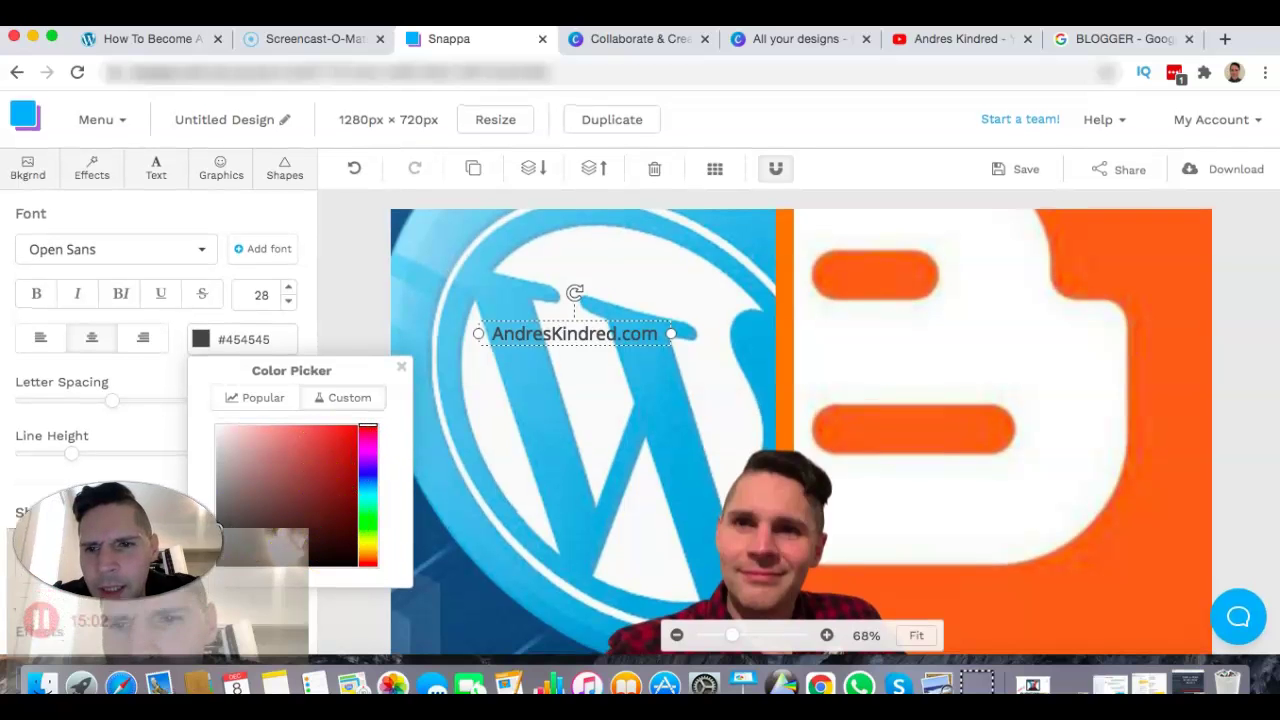
{"action": "mouse_move", "coordinate": [217, 528]}
{"action": "left_mouse_down"}
{"action": "mouse_move", "coordinate": [340, 567]}
{"action": "mouse_move", "coordinate": [355, 425]}
{"action": "mouse_move", "coordinate": [354, 537]}
{"action": "mouse_move", "coordinate": [351, 557]}
{"action": "mouse_move", "coordinate": [346, 427]}
{"action": "left_mouse_up"}
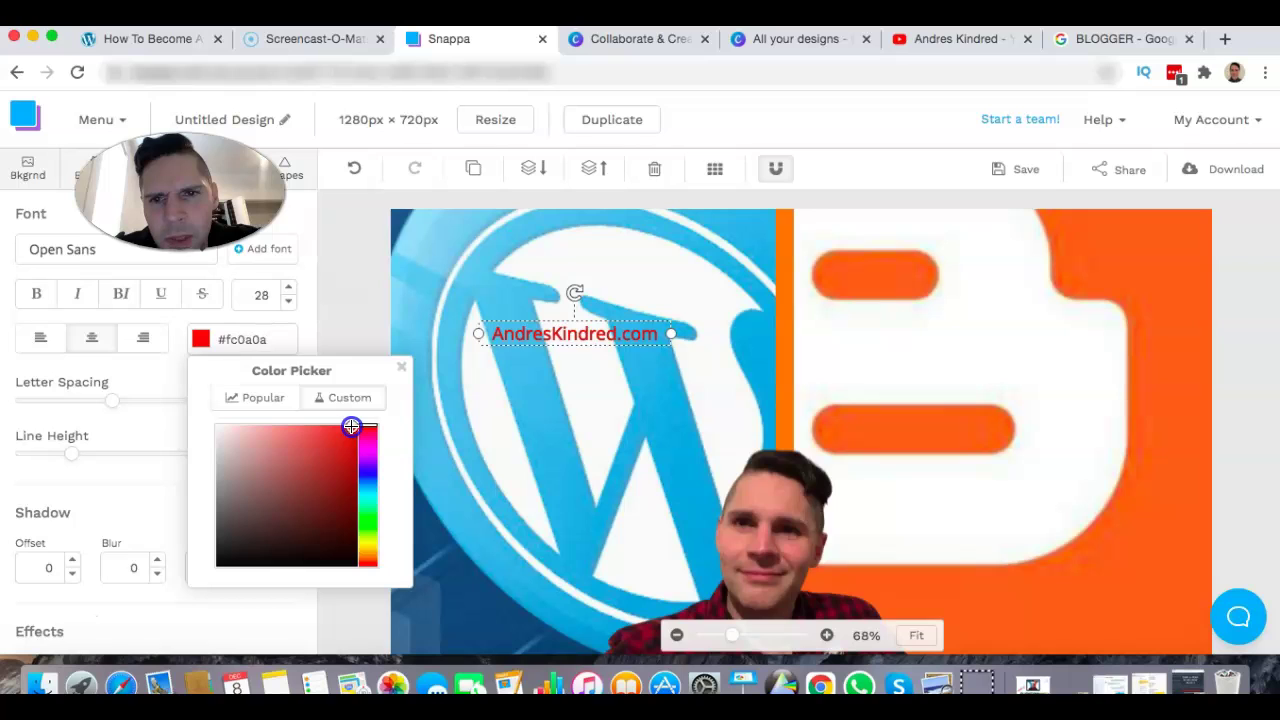
{"action": "left_click", "coordinate": [360, 334]}
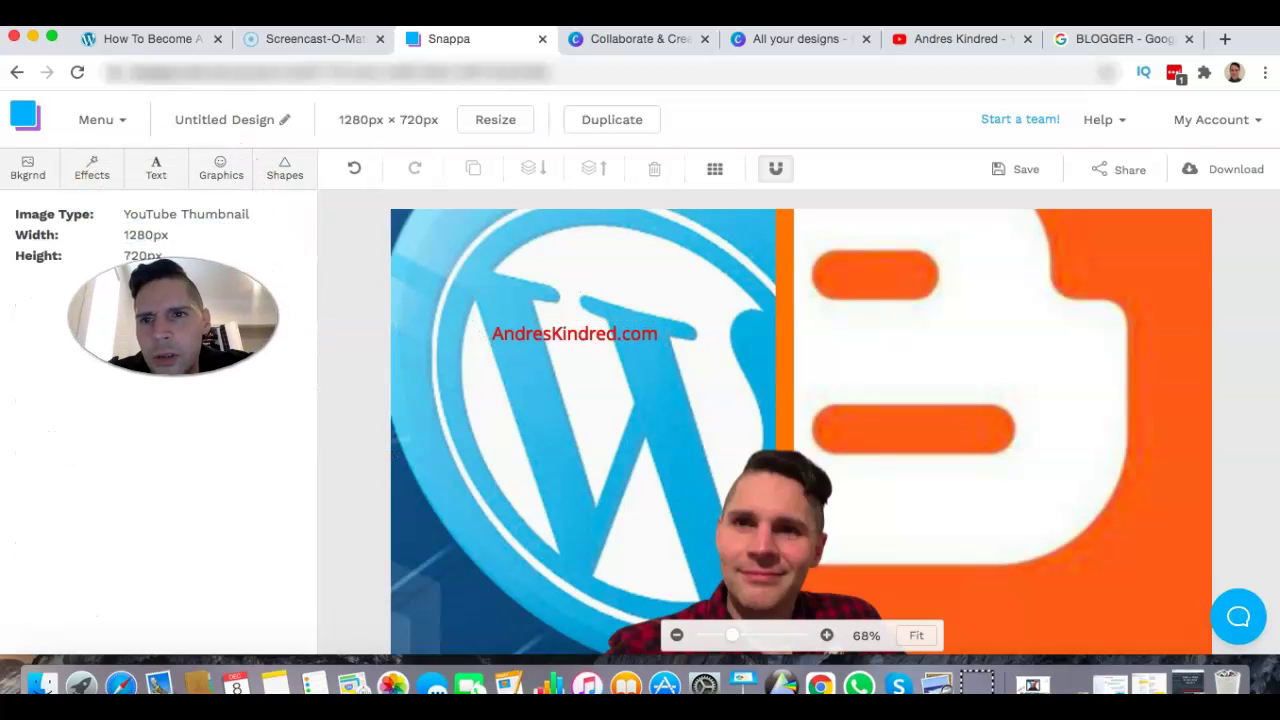
Try the Nunito Black and Ostrich Sans Bold fonts on the website address text
{"action": "left_click", "coordinate": [543, 330]}
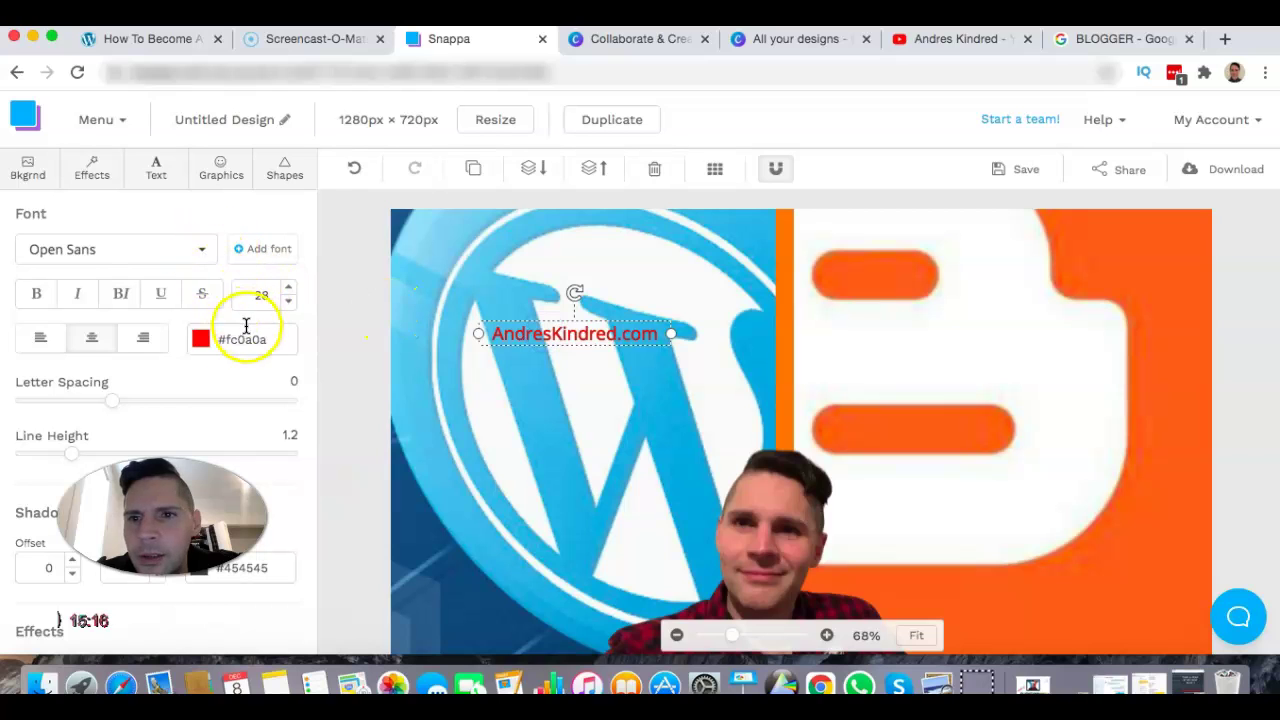
{"action": "left_click", "coordinate": [145, 167]}
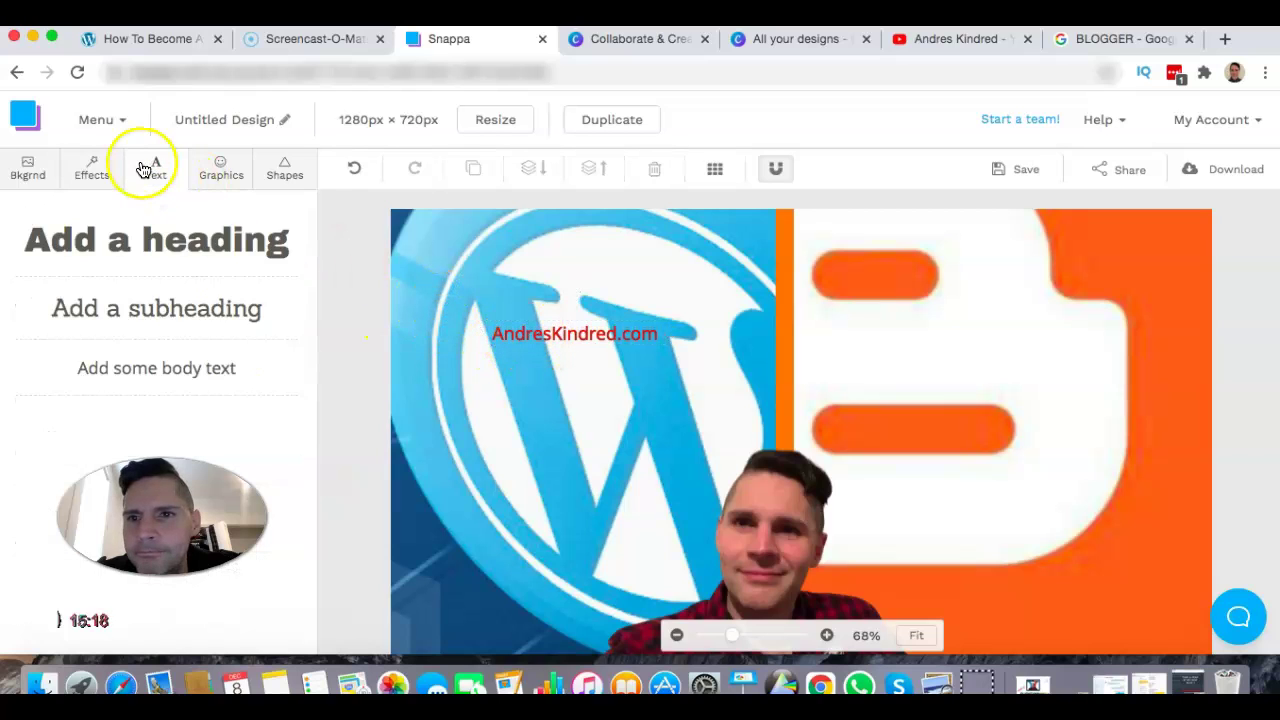
{"action": "left_click", "coordinate": [598, 342]}
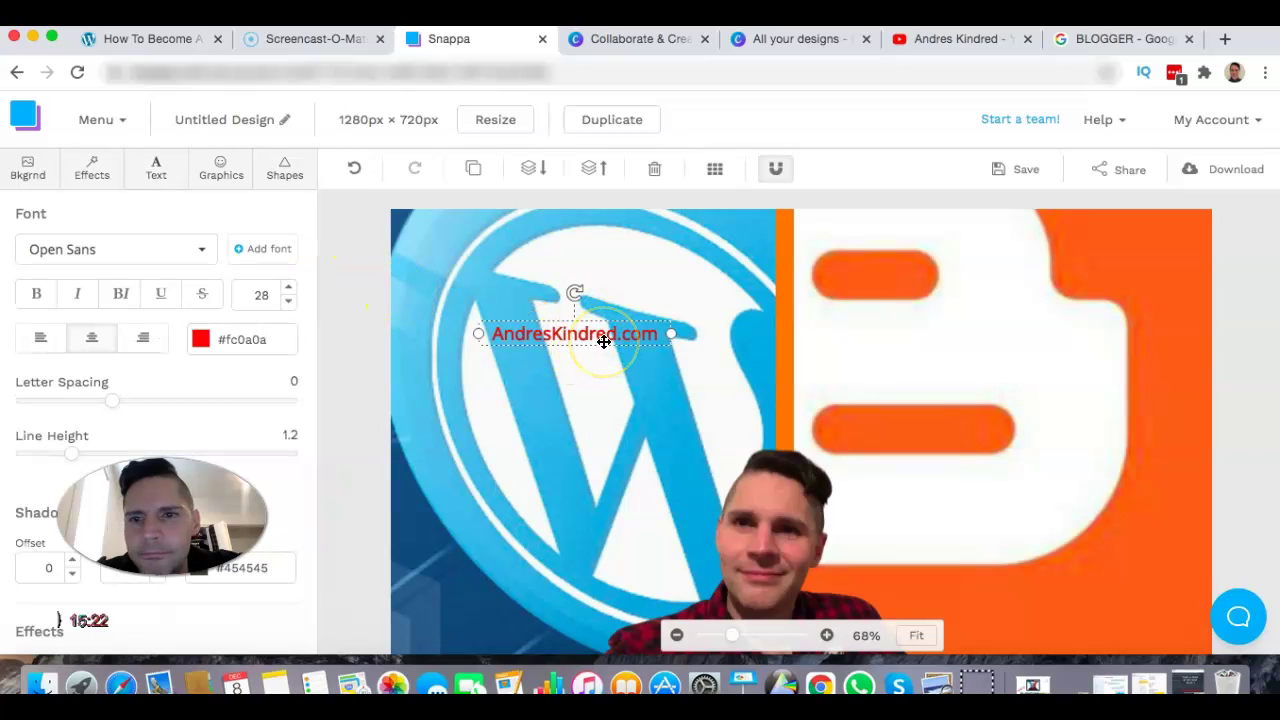
{"action": "left_click", "coordinate": [200, 250]}
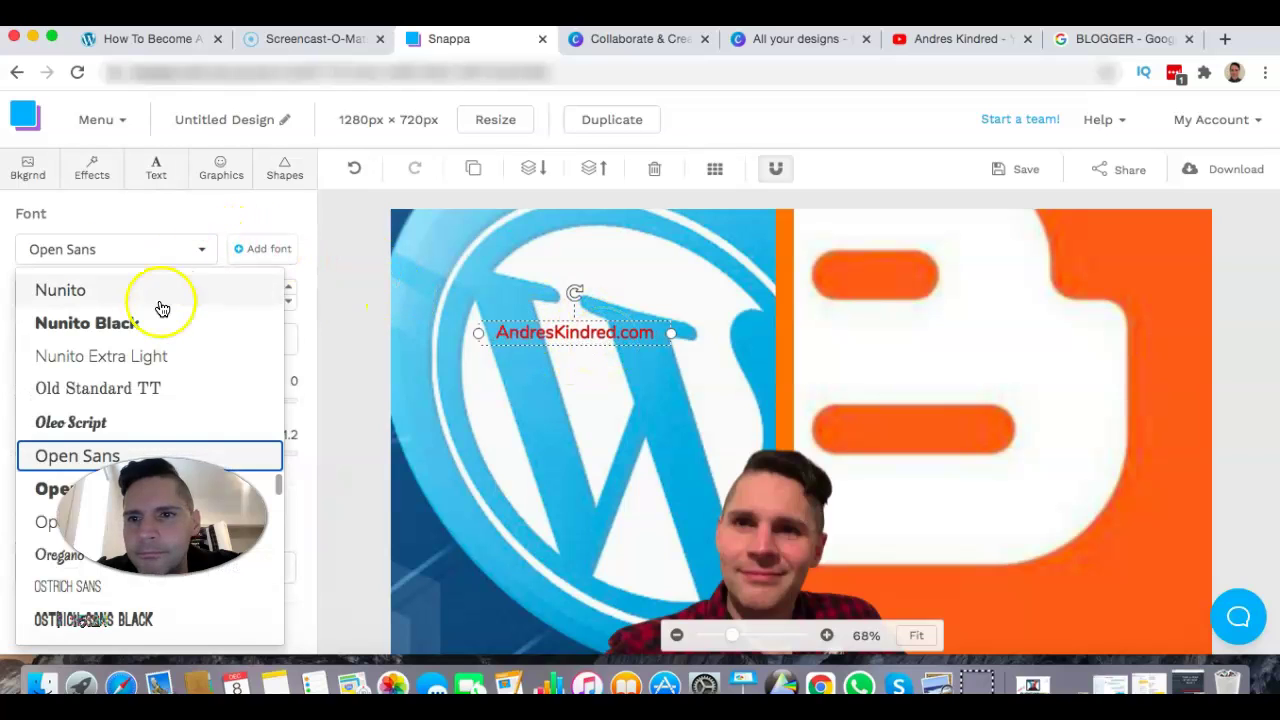
{"action": "left_click", "coordinate": [140, 324]}
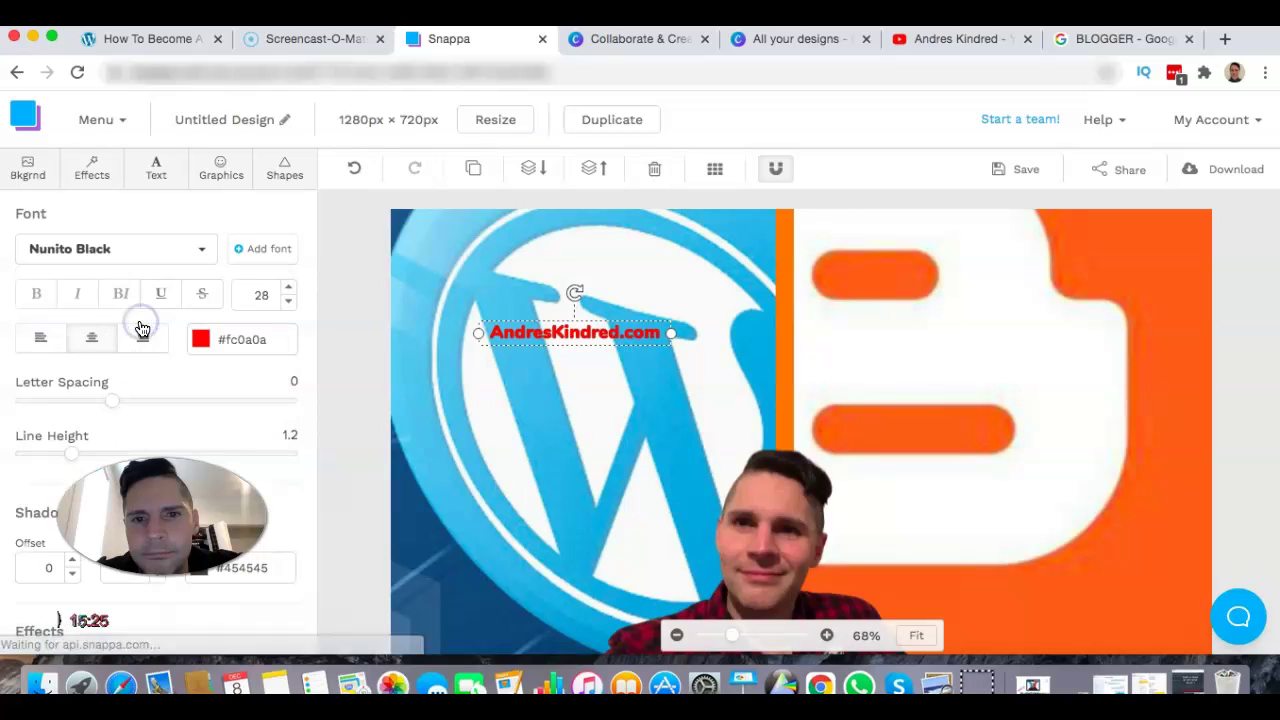
{"action": "left_click", "coordinate": [199, 256]}
{"action": "scroll", "coordinate": [160, 343], "scroll_direction": "down", "scroll_amount": 3}
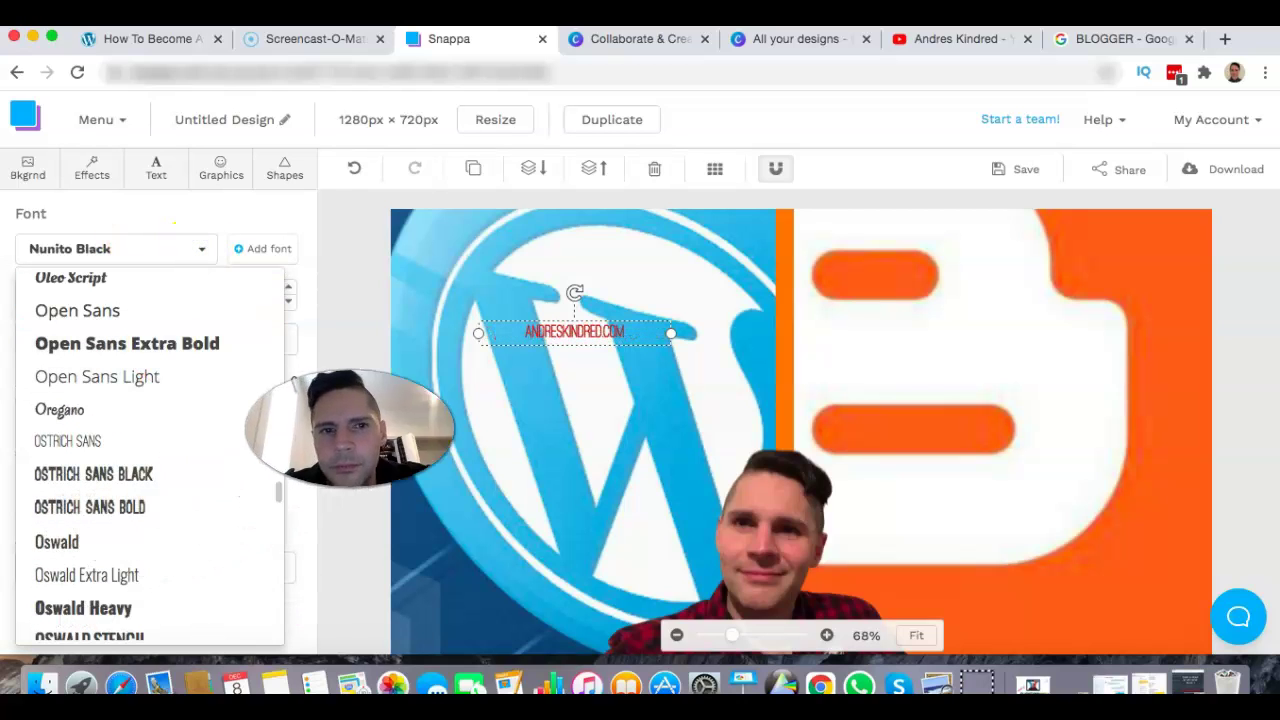
{"action": "left_click", "coordinate": [136, 504]}
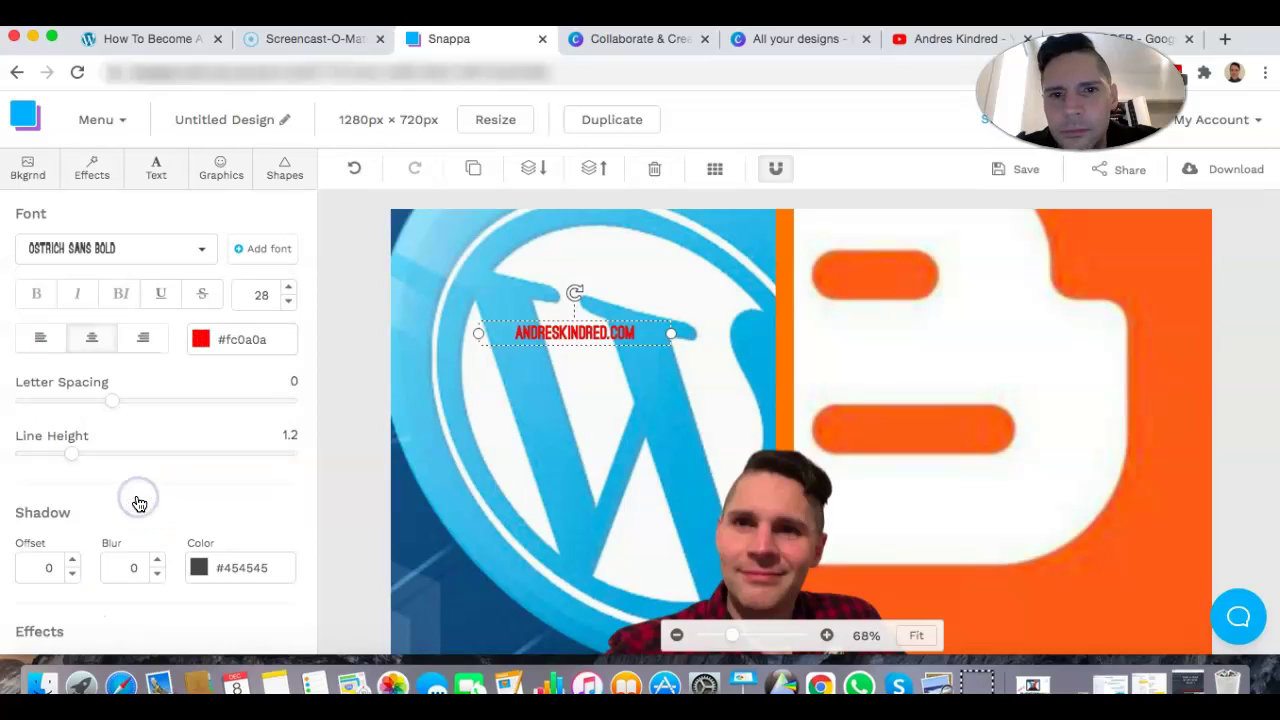
Set the website address text to the Over The Rainbow font and enlarge it to size 41
{"action": "left_click", "coordinate": [196, 250]}
{"action": "scroll", "coordinate": [134, 566], "scroll_direction": "down", "scroll_amount": 3}
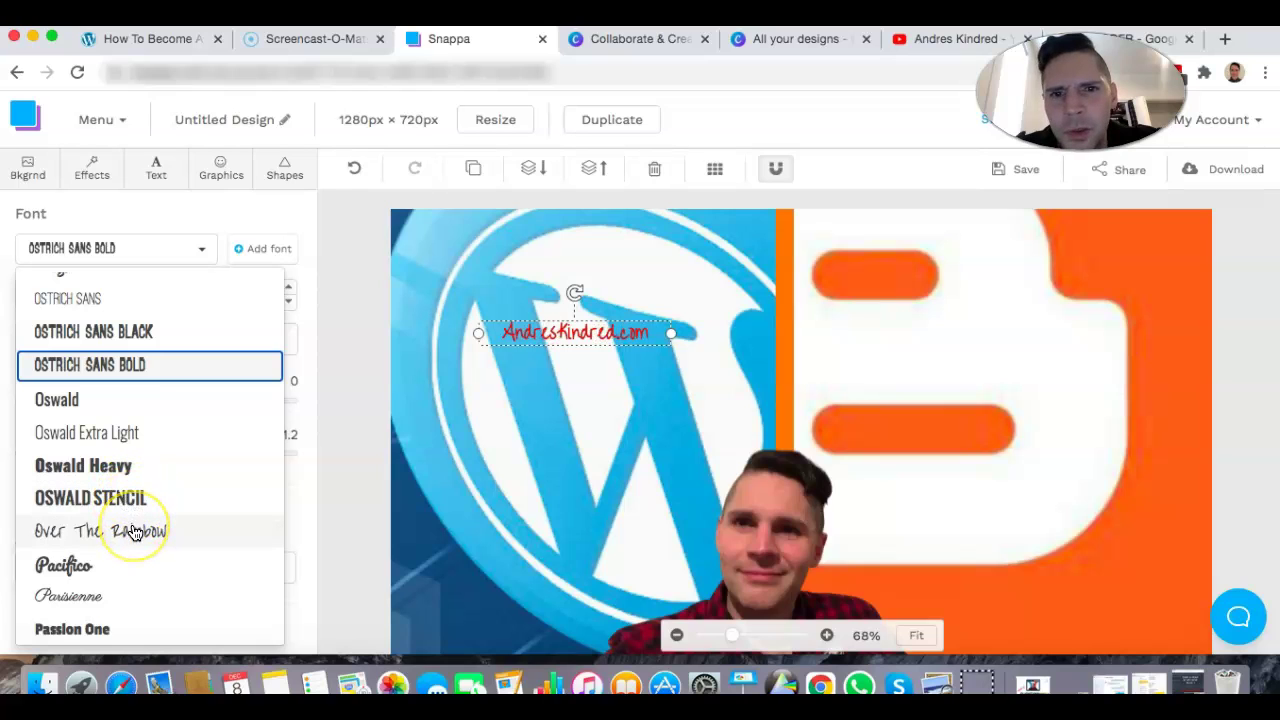
{"action": "left_click", "coordinate": [134, 532]}
{"action": "left_click", "coordinate": [291, 289]}
{"action": "left_click", "coordinate": [291, 289]}
{"action": "left_click", "coordinate": [291, 289]}
{"action": "left_click", "coordinate": [291, 289]}
{"action": "left_click", "coordinate": [291, 289]}
{"action": "left_click", "coordinate": [290, 289]}
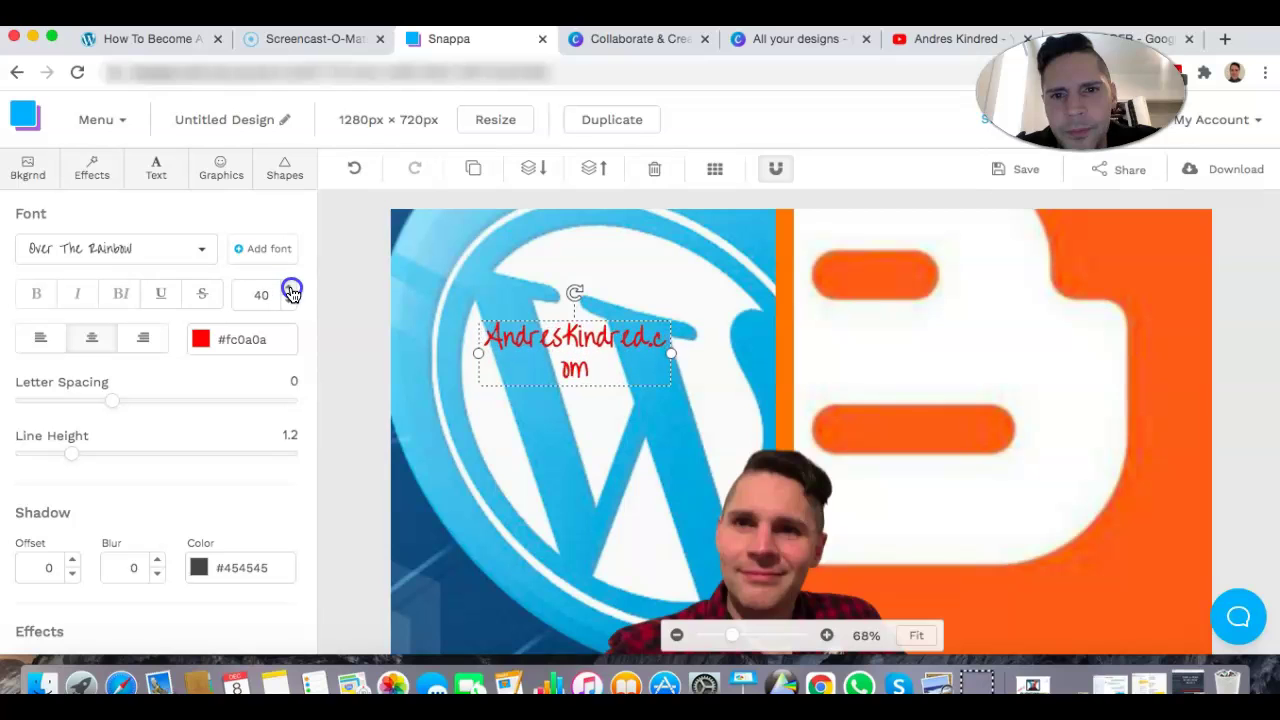
Widen the website text box to fit one line, tilt it upward and place it across the lower WordPress logo
{"action": "left_click_drag", "start_coordinate": [677, 355], "coordinate": [731, 346]}
{"action": "mouse_move", "coordinate": [600, 292]}
{"action": "left_mouse_down"}
{"action": "mouse_move", "coordinate": [569, 290]}
{"action": "mouse_move", "coordinate": [582, 290]}
{"action": "left_mouse_up"}
{"action": "left_click_drag", "start_coordinate": [587, 335], "coordinate": [551, 499]}
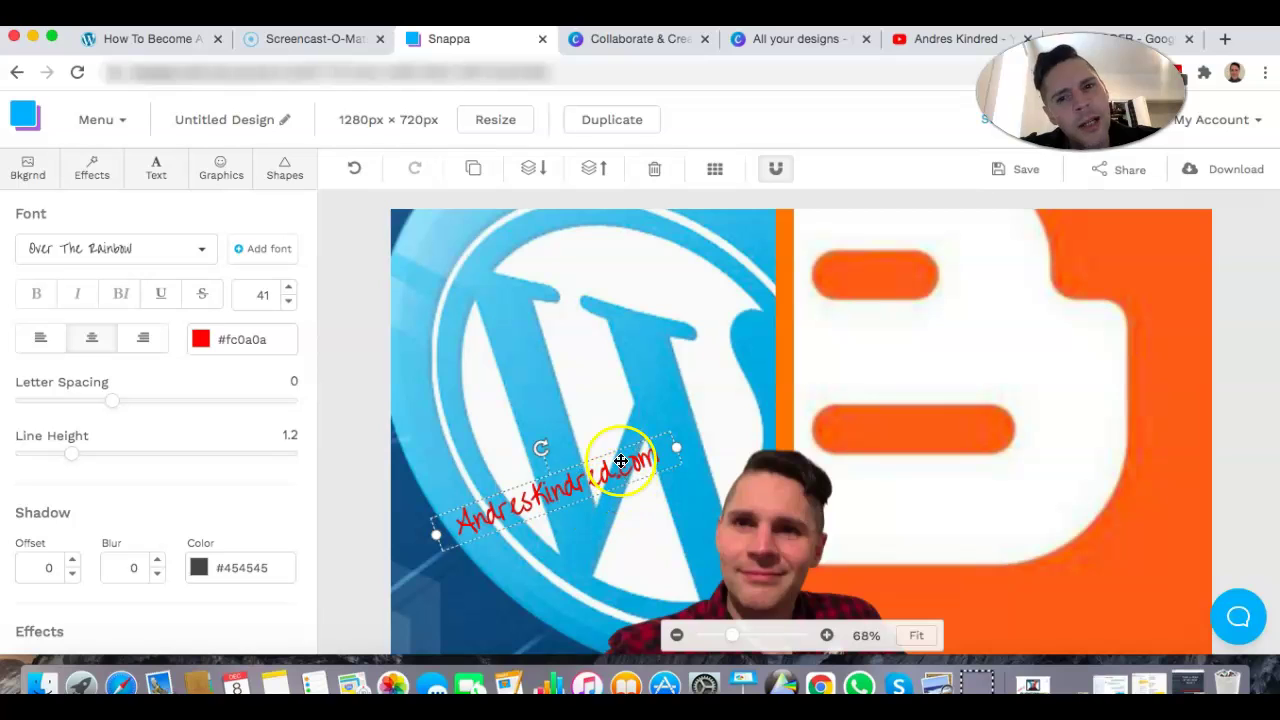
Add a solid dark rectangle, tilt it like the website text and move it over that text
{"action": "left_click", "coordinate": [290, 172]}
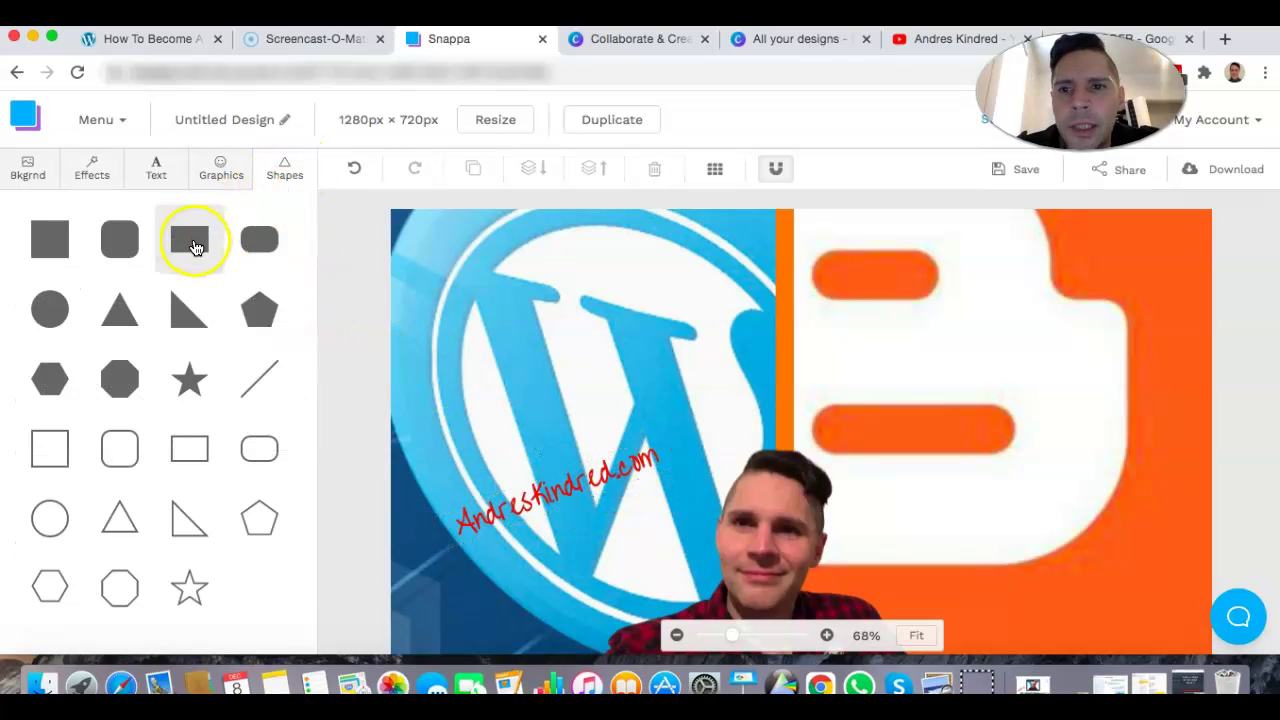
{"action": "left_click", "coordinate": [195, 247]}
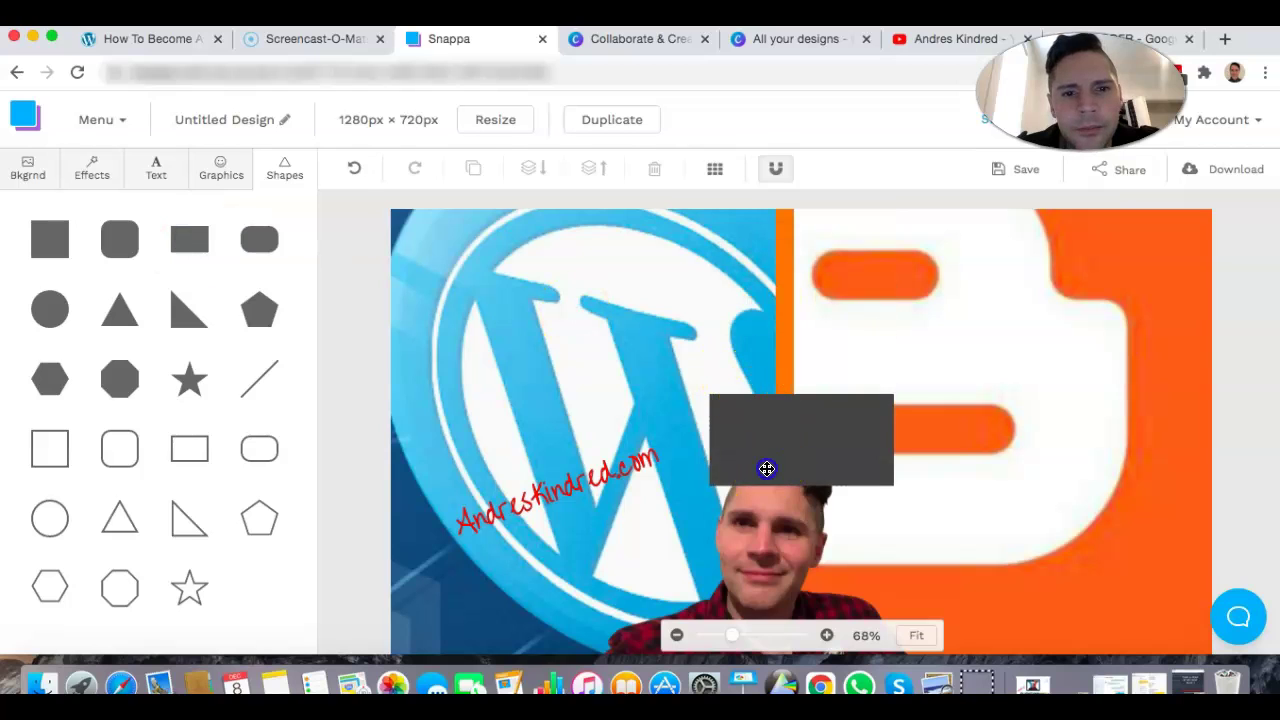
{"action": "left_click", "coordinate": [763, 440]}
{"action": "left_click_drag", "start_coordinate": [763, 440], "coordinate": [717, 353]}
{"action": "left_click_drag", "start_coordinate": [711, 303], "coordinate": [700, 306]}
{"action": "left_click_drag", "start_coordinate": [705, 357], "coordinate": [537, 504]}
Fit the rectangle's angle and size to the website text as a narrow bar and send it behind the text
{"action": "left_click_drag", "start_coordinate": [533, 458], "coordinate": [530, 459]}
{"action": "left_click", "coordinate": [539, 477]}
{"action": "left_click_drag", "start_coordinate": [476, 511], "coordinate": [452, 526]}
{"action": "left_click", "coordinate": [632, 453]}
{"action": "left_click_drag", "start_coordinate": [628, 457], "coordinate": [597, 464]}
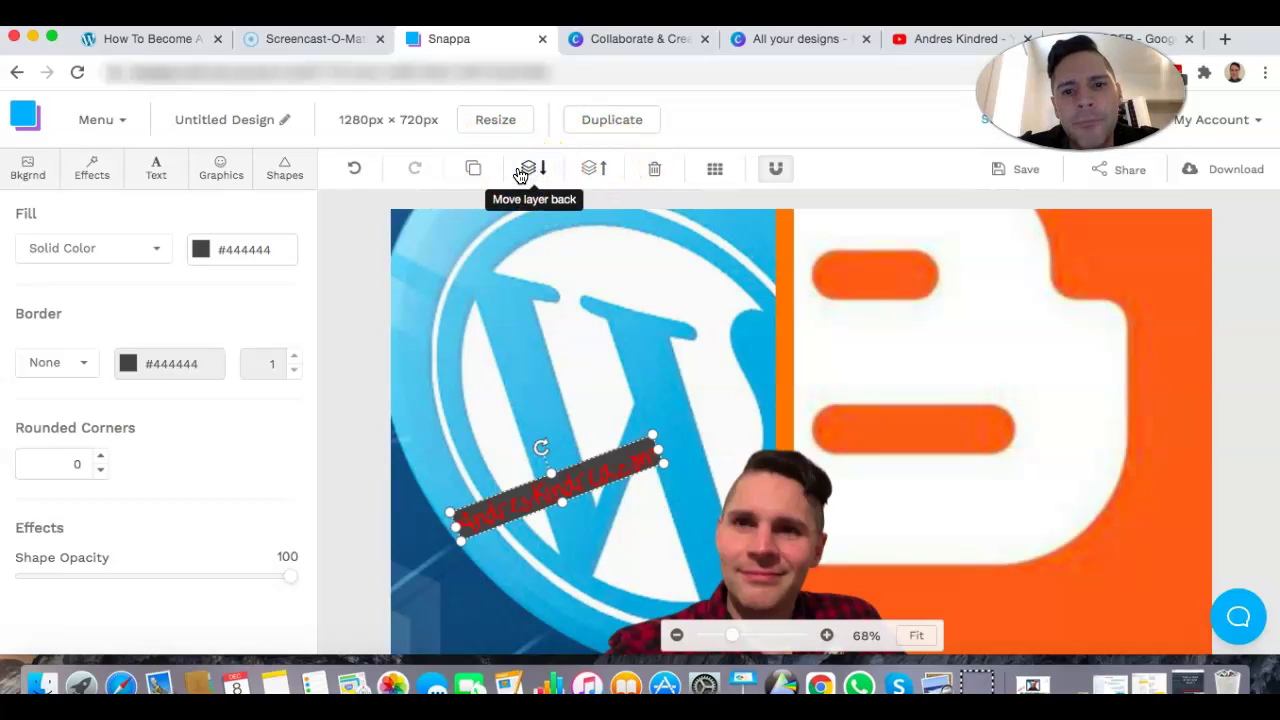
{"action": "left_click", "coordinate": [619, 274]}
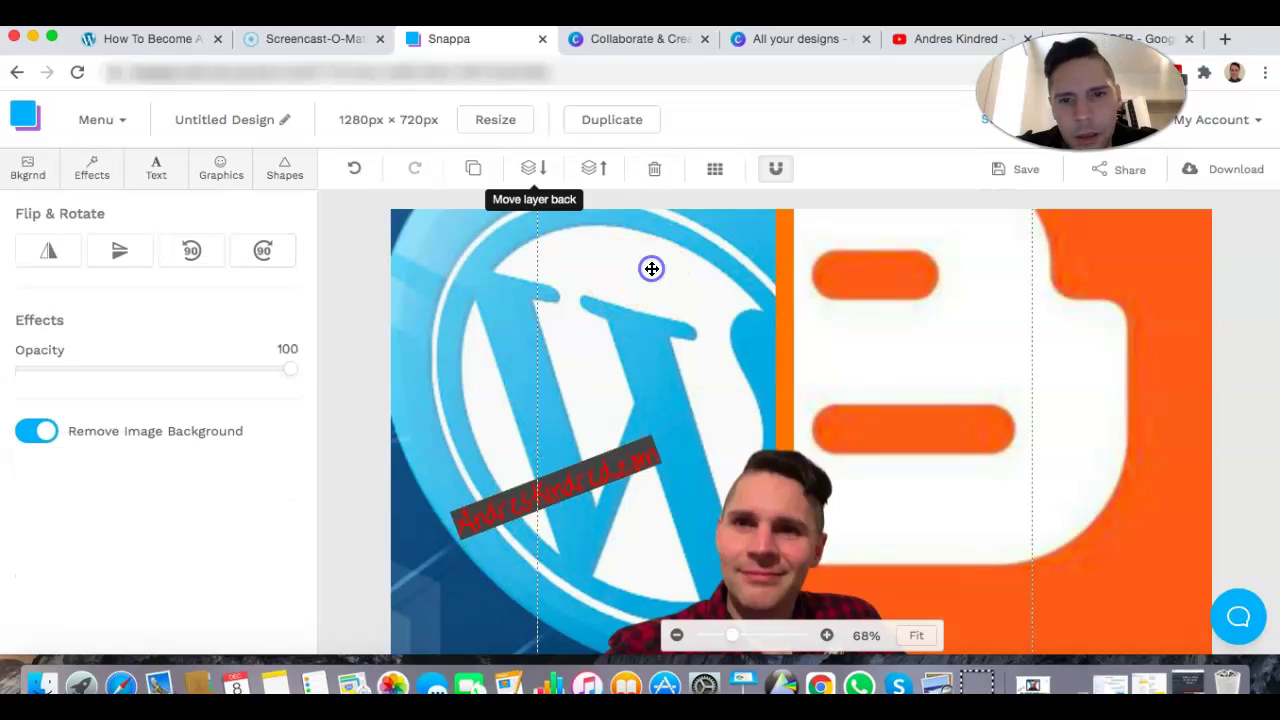
{"action": "left_click_drag", "start_coordinate": [760, 330], "coordinate": [761, 337]}
{"action": "left_click", "coordinate": [478, 457]}
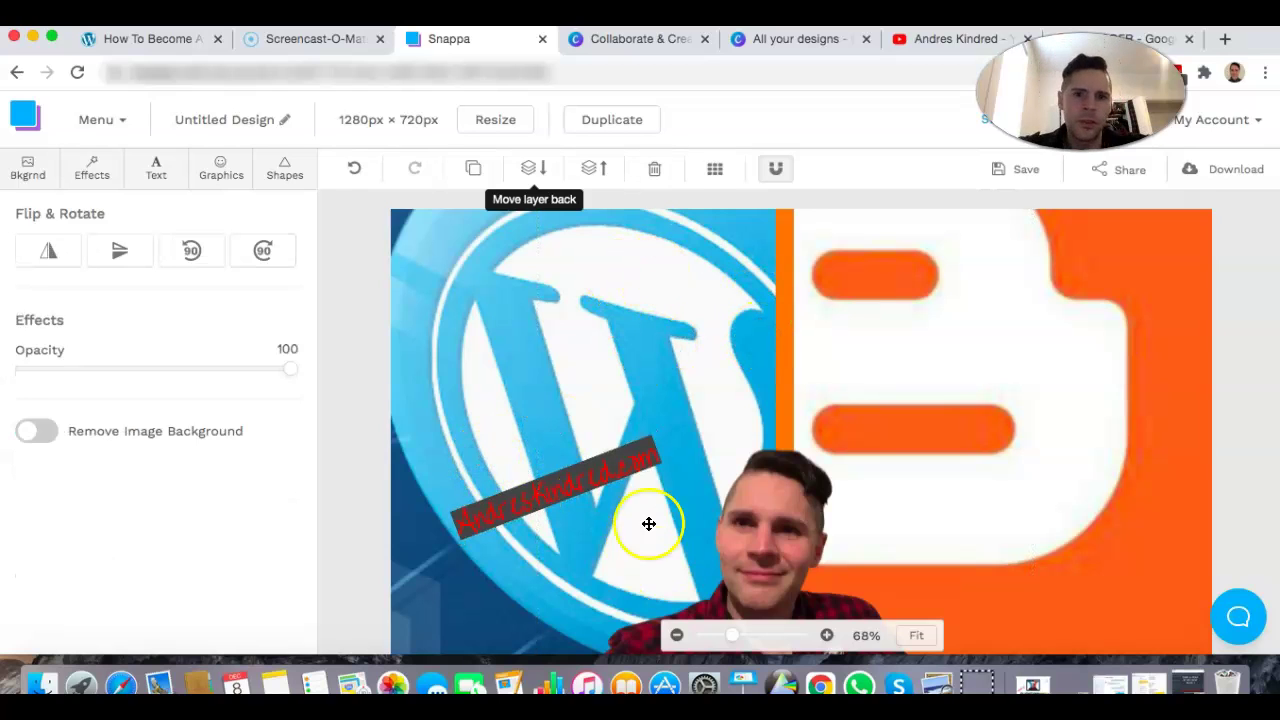
Set the website address text's shadow colour to #000000
{"action": "left_click", "coordinate": [618, 457]}
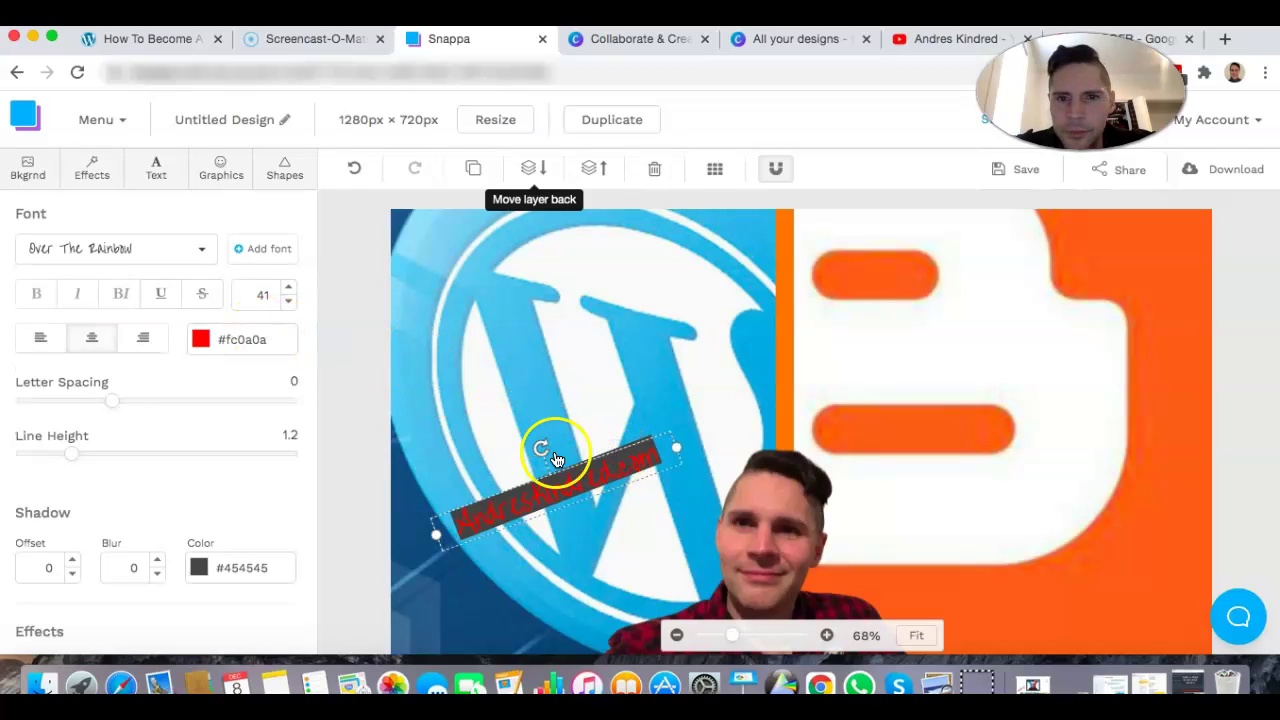
{"action": "left_click", "coordinate": [198, 569]}
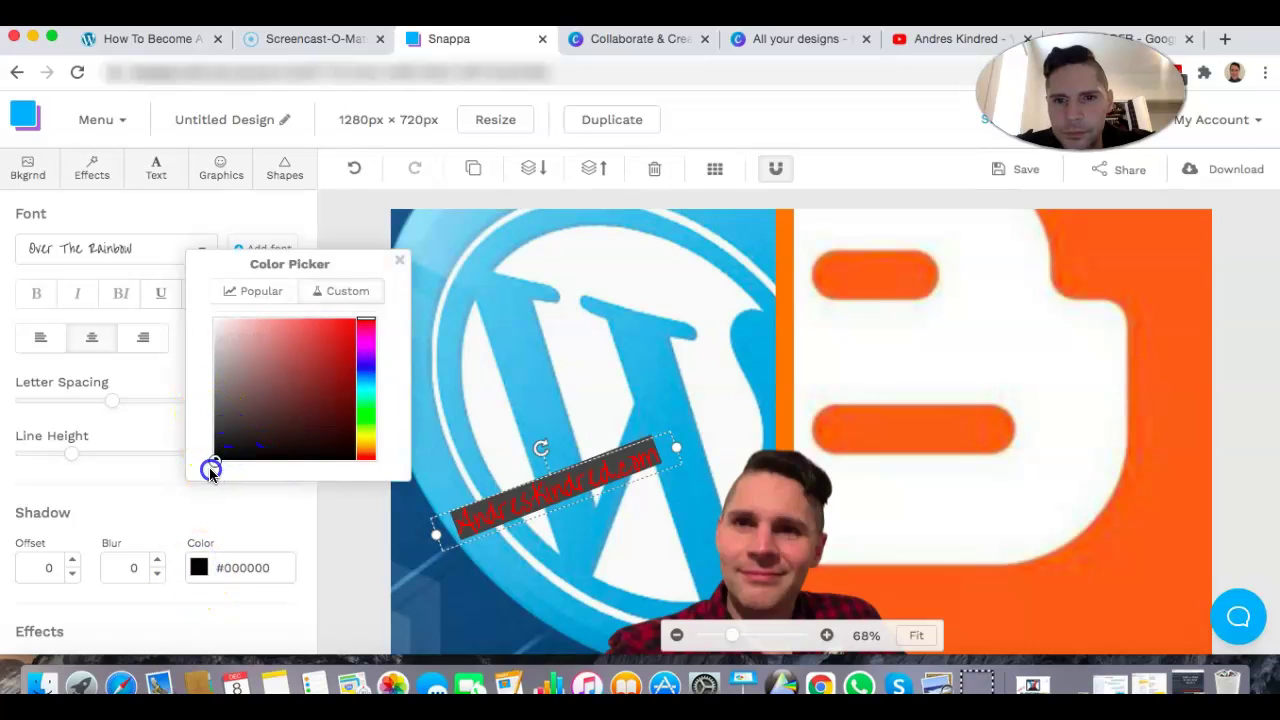
{"action": "left_click", "coordinate": [260, 520]}
Move the website text above the grey bar and set the bar's border colour to #000000
{"action": "left_click_drag", "start_coordinate": [573, 474], "coordinate": [586, 397]}
{"action": "left_click", "coordinate": [563, 486]}
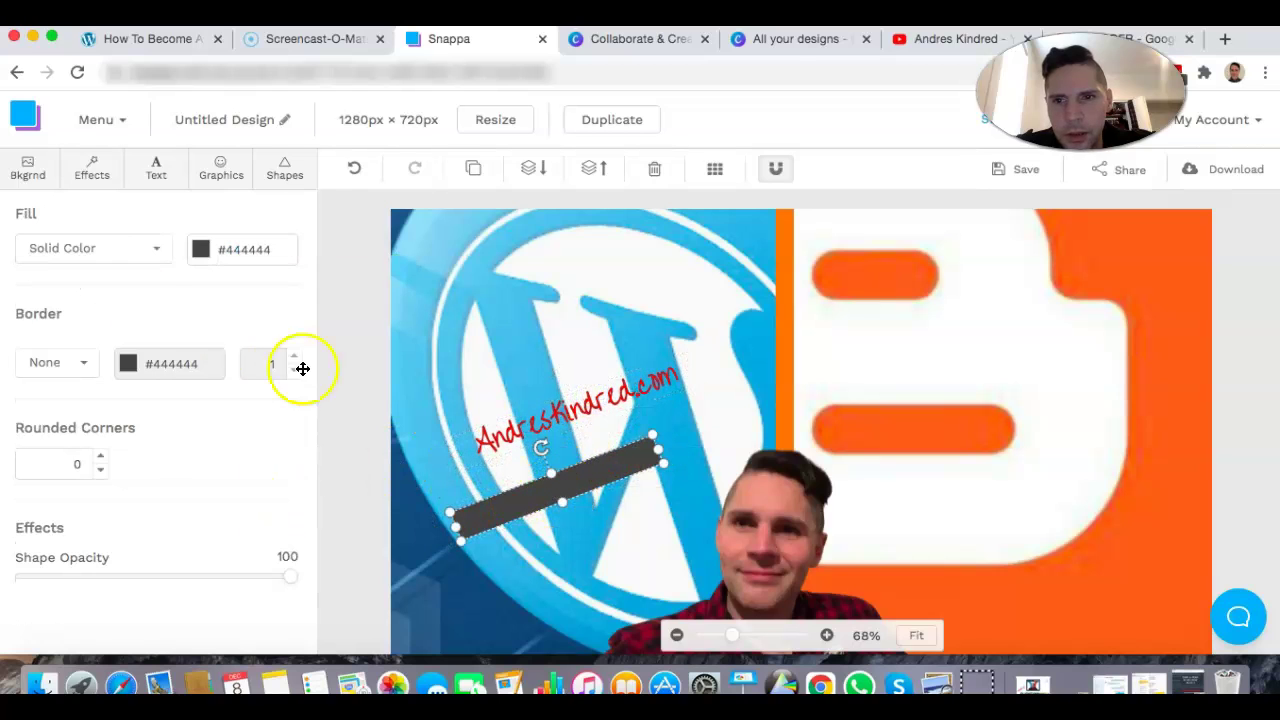
{"action": "left_click", "coordinate": [128, 362]}
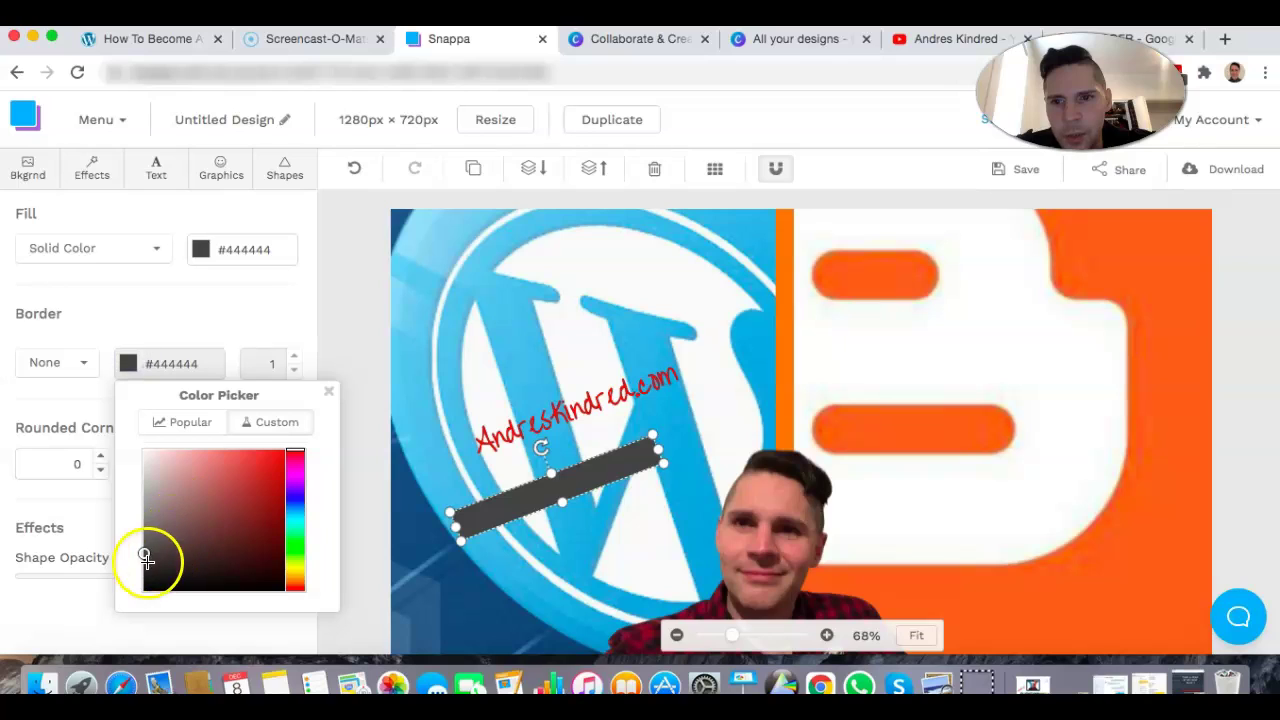
{"action": "left_click_drag", "start_coordinate": [144, 553], "coordinate": [146, 605]}
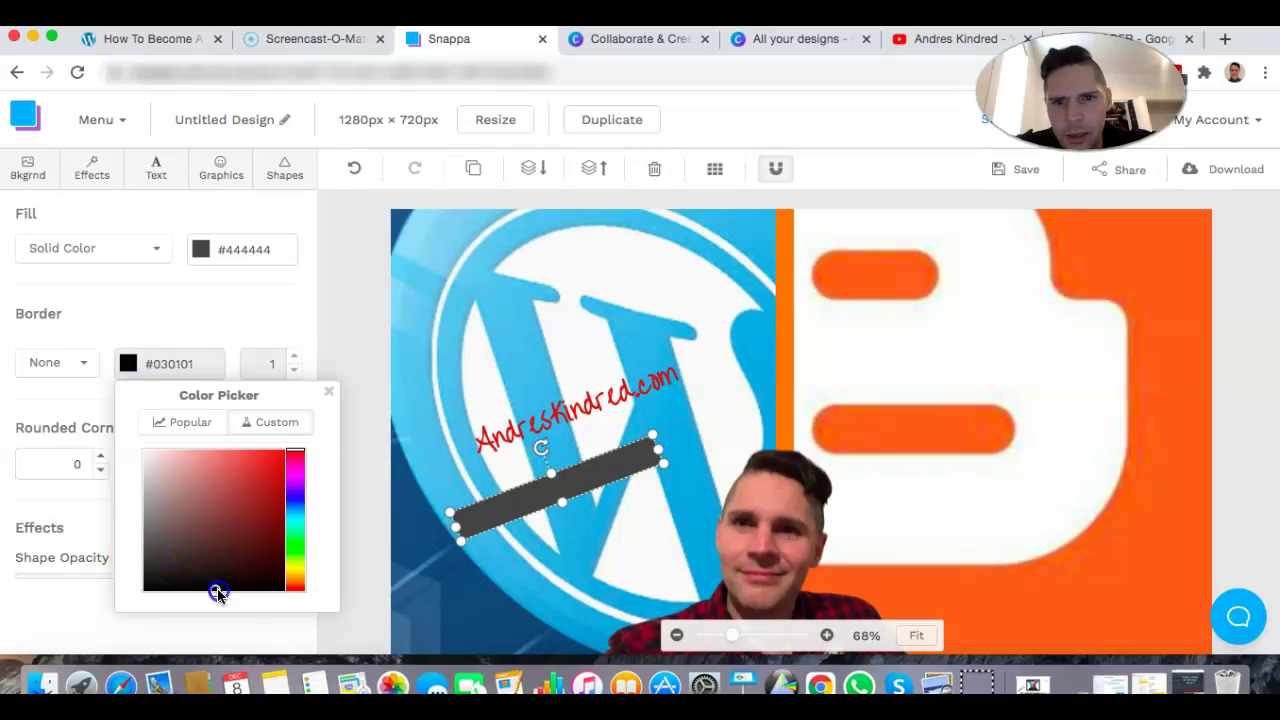
Fill the bar with #000000 and move it up behind the website text
{"action": "left_click", "coordinate": [203, 258]}
{"action": "left_click", "coordinate": [203, 258]}
{"action": "left_click", "coordinate": [220, 446]}
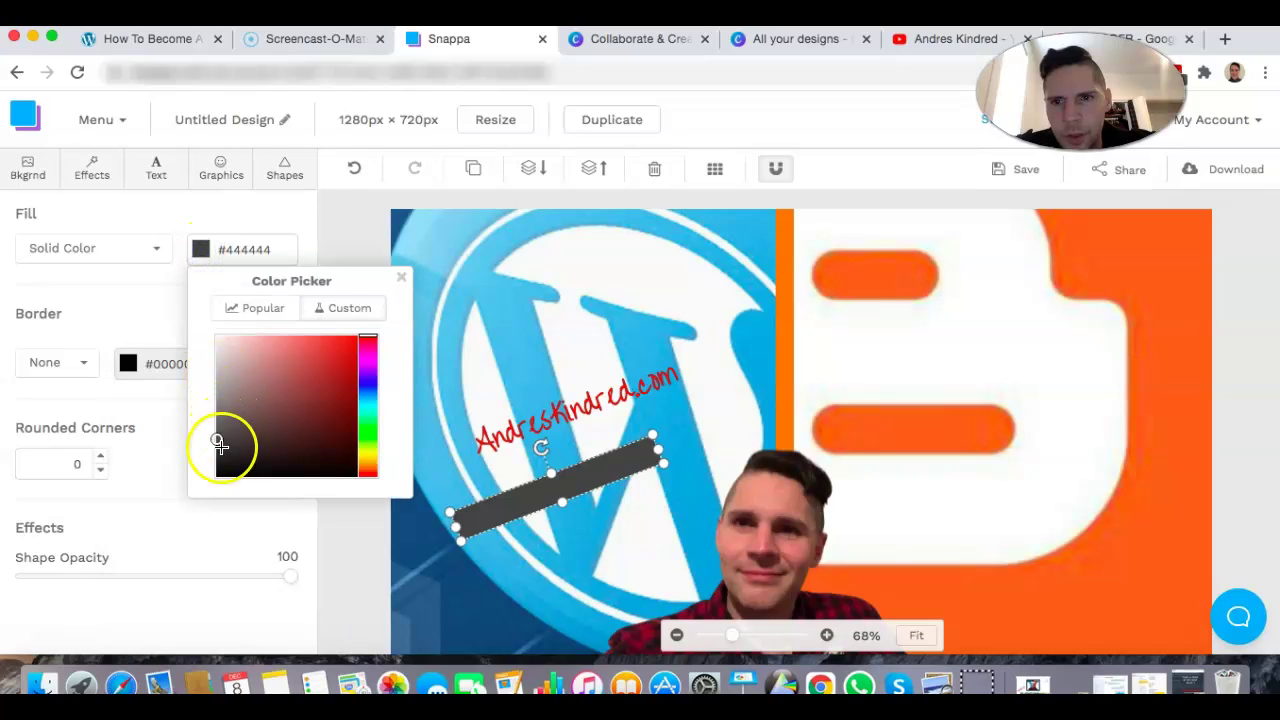
{"action": "left_click_drag", "start_coordinate": [217, 440], "coordinate": [223, 492]}
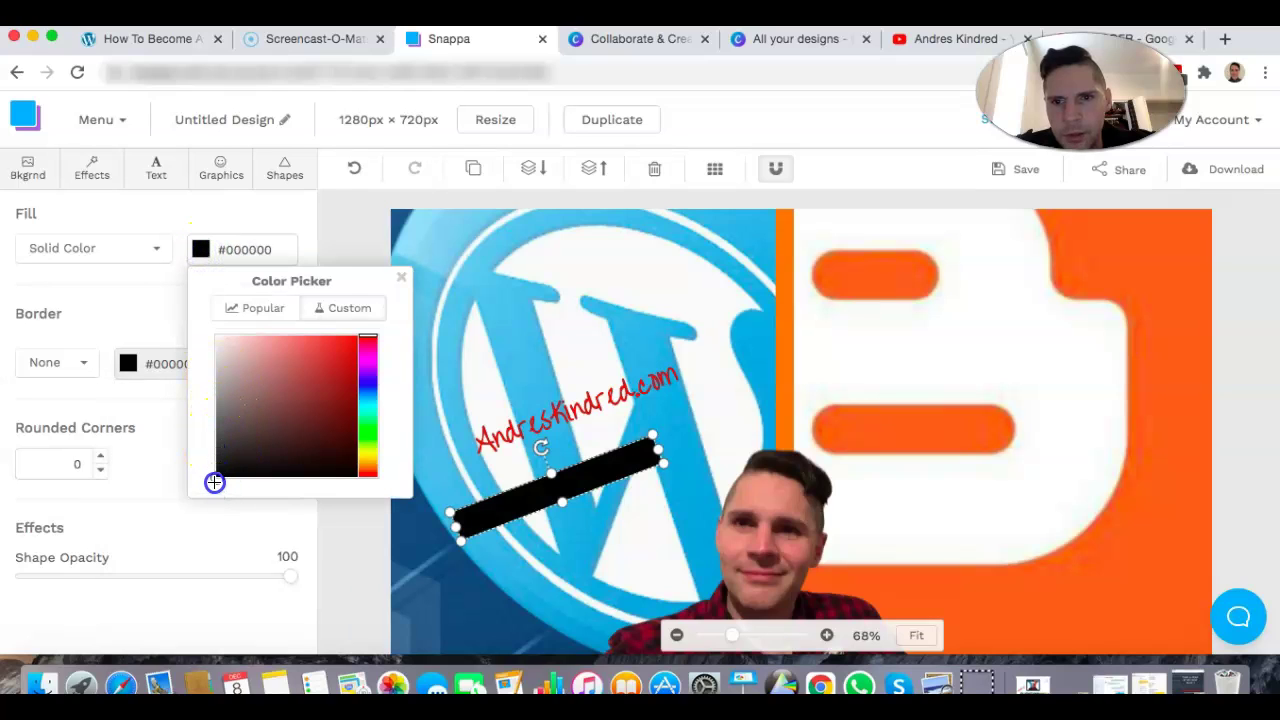
{"action": "left_click", "coordinate": [372, 530]}
{"action": "left_click_drag", "start_coordinate": [543, 497], "coordinate": [560, 426]}
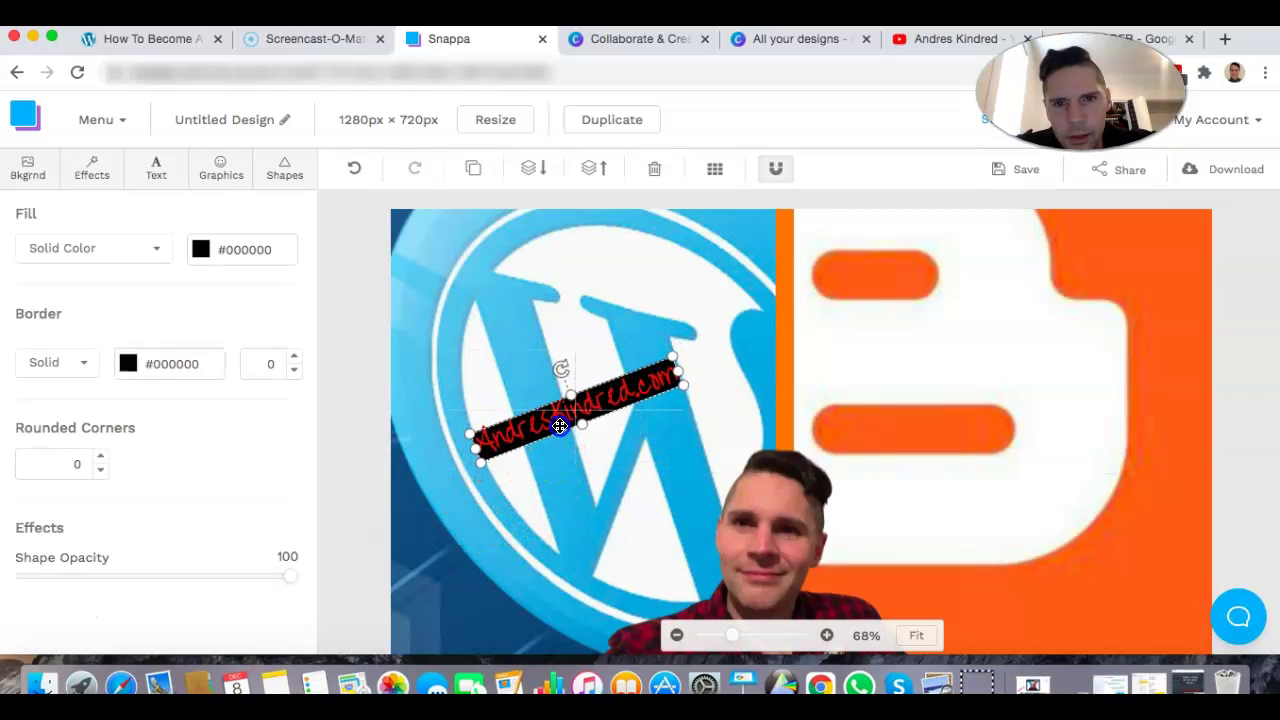
{"action": "left_click", "coordinate": [507, 567]}
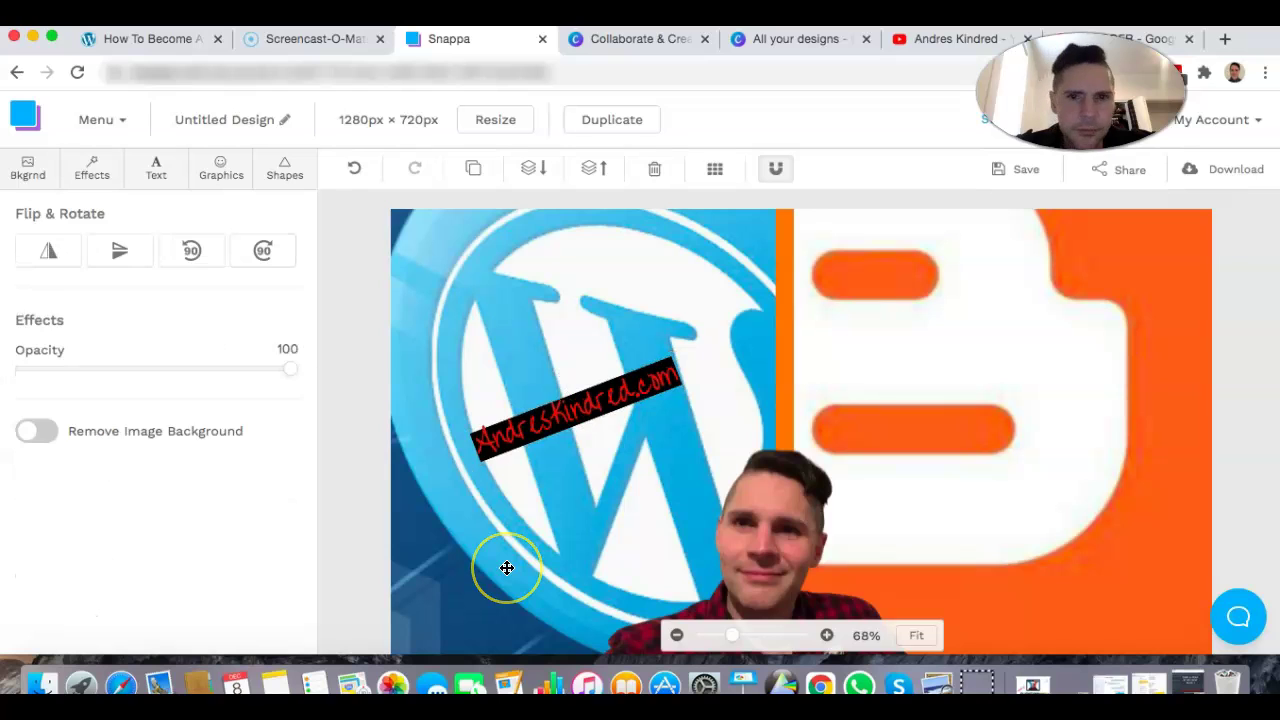
Enlarge the website text to size 55 and widen its box to keep the address on one line
{"action": "left_click", "coordinate": [576, 412]}
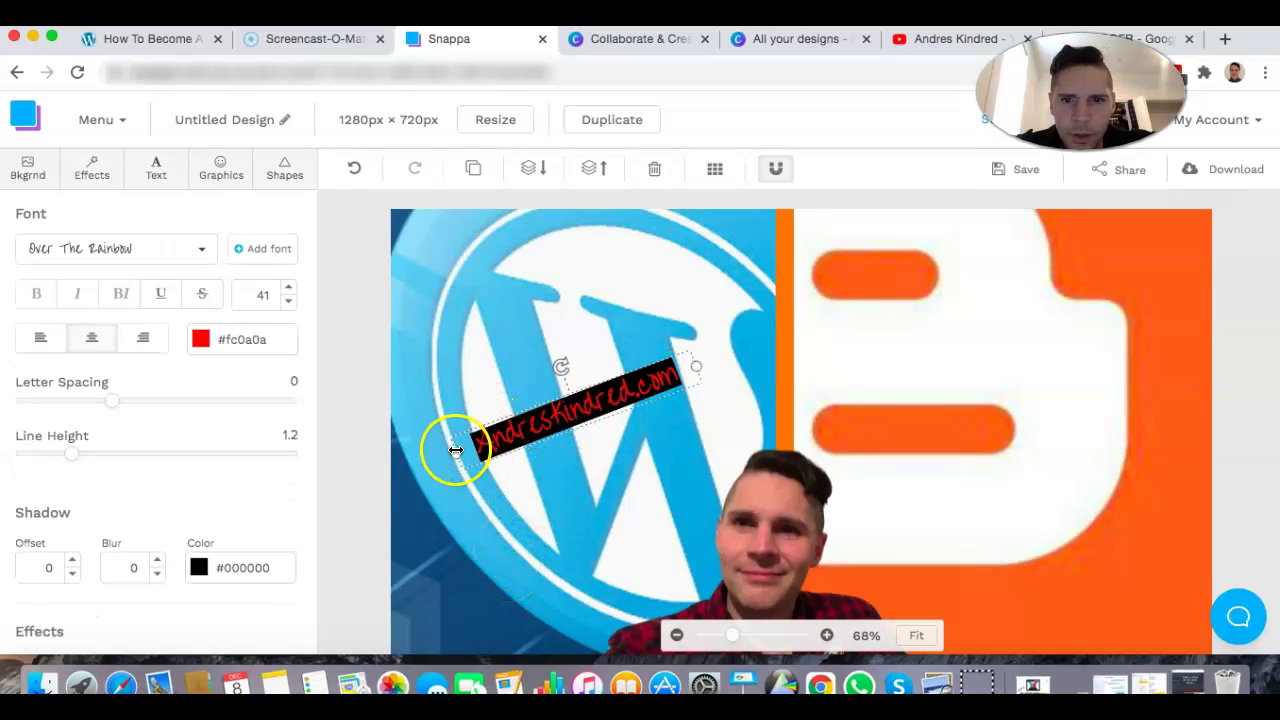
{"action": "left_click_drag", "start_coordinate": [455, 449], "coordinate": [447, 457]}
{"action": "left_click", "coordinate": [288, 287]}
{"action": "left_click", "coordinate": [288, 287]}
{"action": "left_click", "coordinate": [288, 287]}
{"action": "left_click", "coordinate": [288, 287]}
{"action": "left_click", "coordinate": [288, 287]}
{"action": "double_click", "coordinate": [288, 287]}
{"action": "double_click", "coordinate": [288, 287]}
{"action": "double_click", "coordinate": [288, 287]}
{"action": "double_click", "coordinate": [288, 287]}
{"action": "left_click", "coordinate": [288, 287]}
{"action": "left_click_drag", "start_coordinate": [443, 486], "coordinate": [410, 508]}
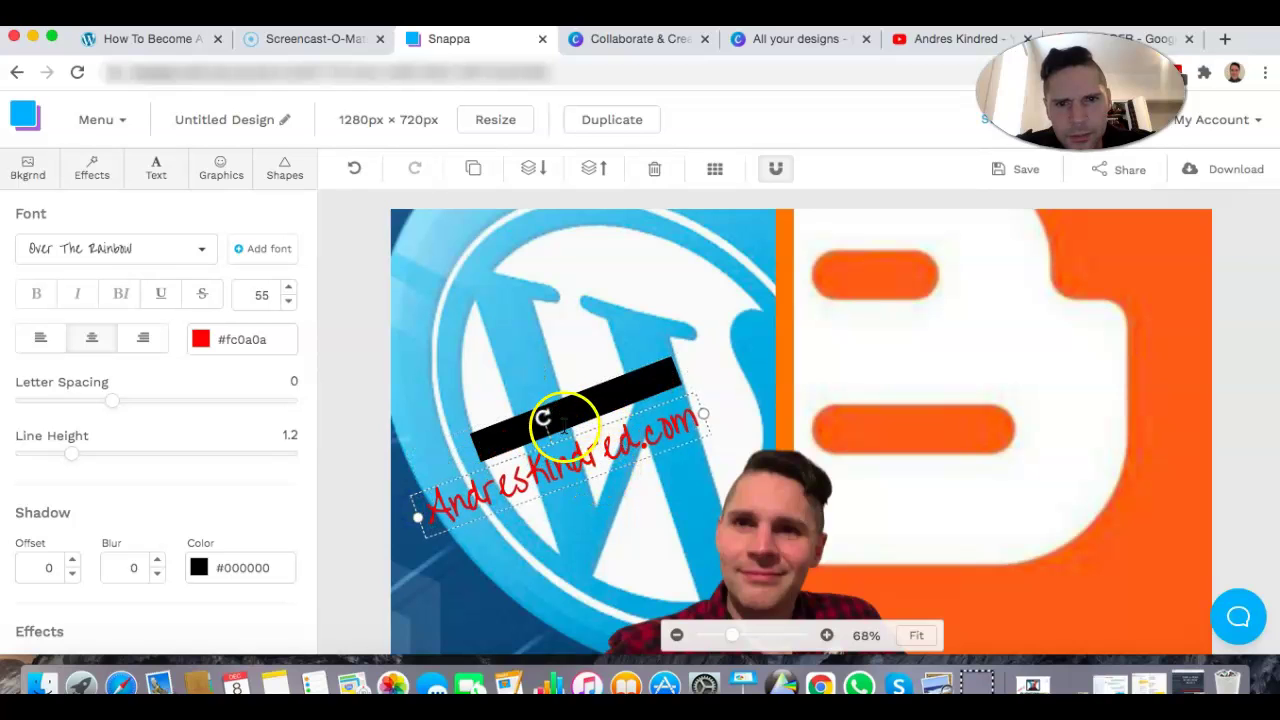
Enlarge the black bar to the website text's length and height and position it behind the text
{"action": "left_click", "coordinate": [569, 408]}
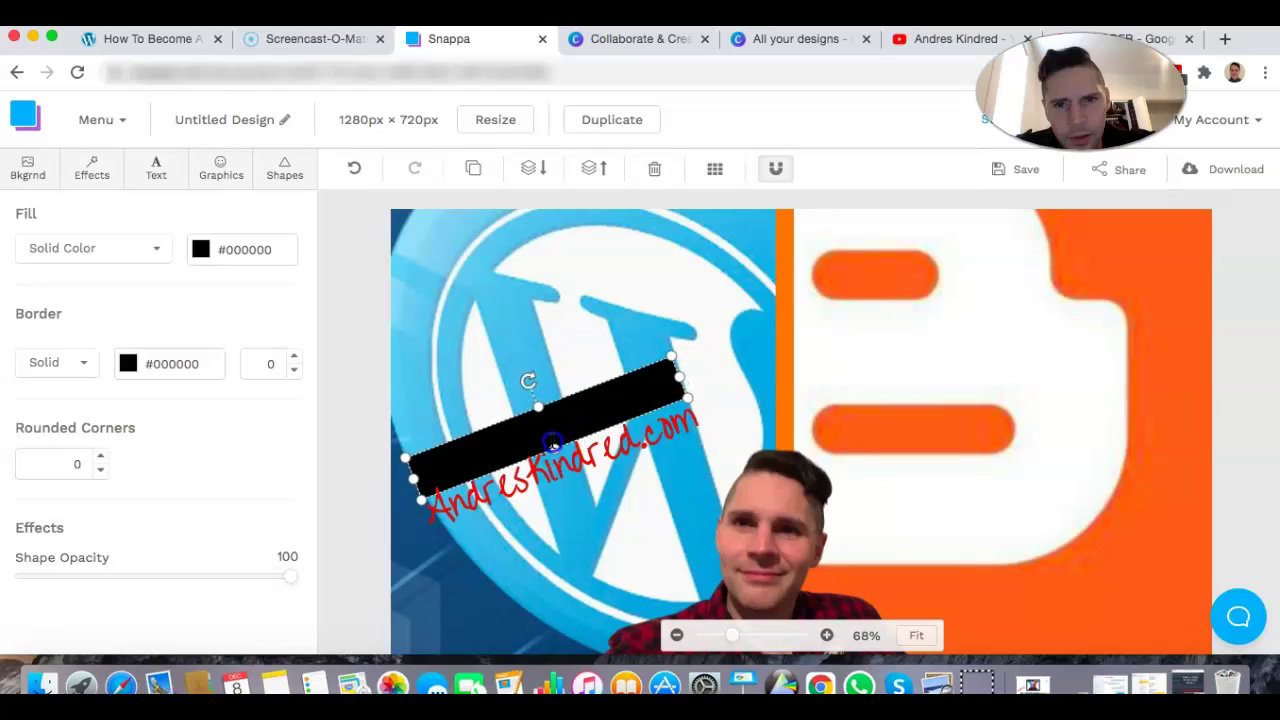
{"action": "left_click_drag", "start_coordinate": [553, 422], "coordinate": [569, 451]}
{"action": "left_click_drag", "start_coordinate": [700, 412], "coordinate": [705, 414]}
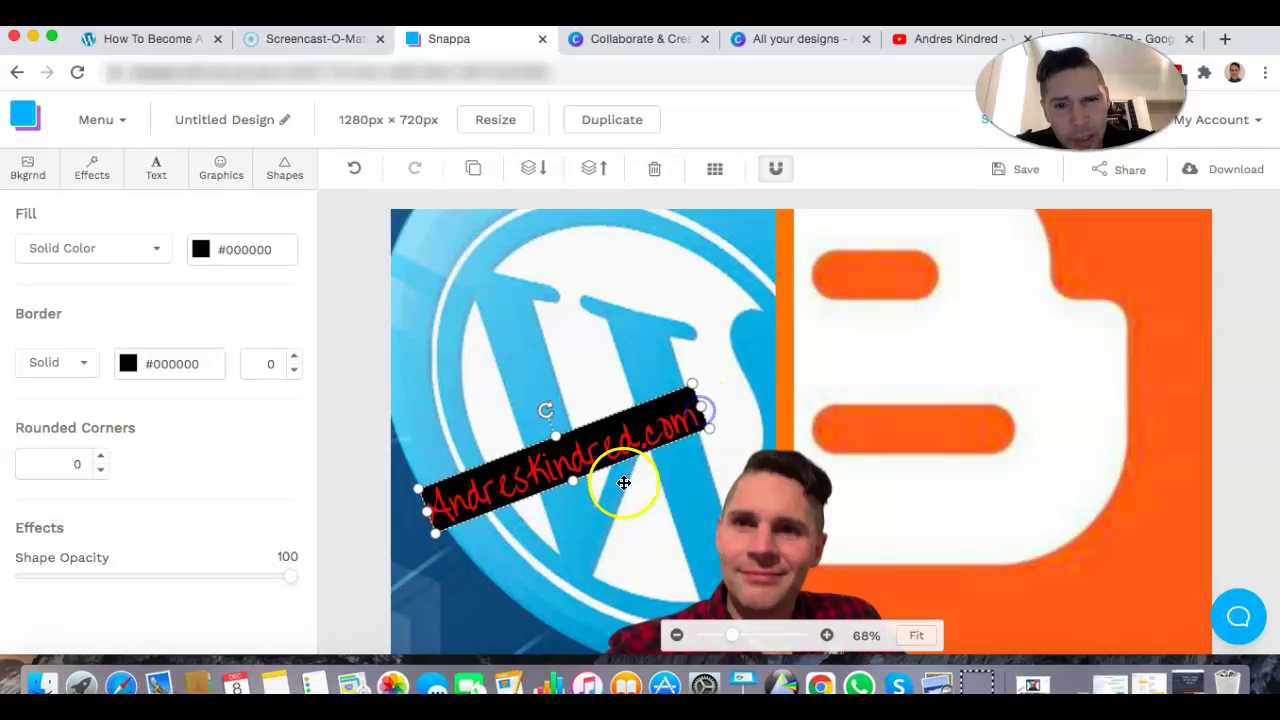
{"action": "left_click_drag", "start_coordinate": [576, 481], "coordinate": [577, 483]}
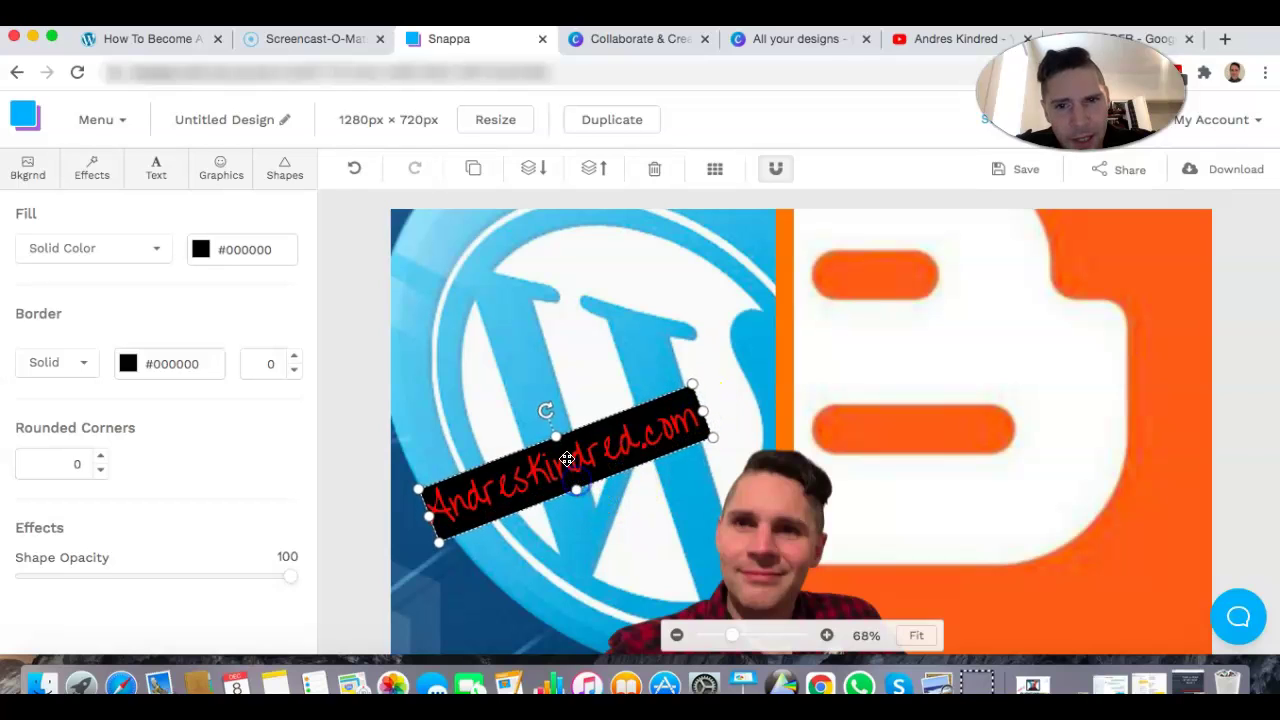
Fine-tune the website text's tilt and position so it sits within the black bar
{"action": "left_click", "coordinate": [537, 473]}
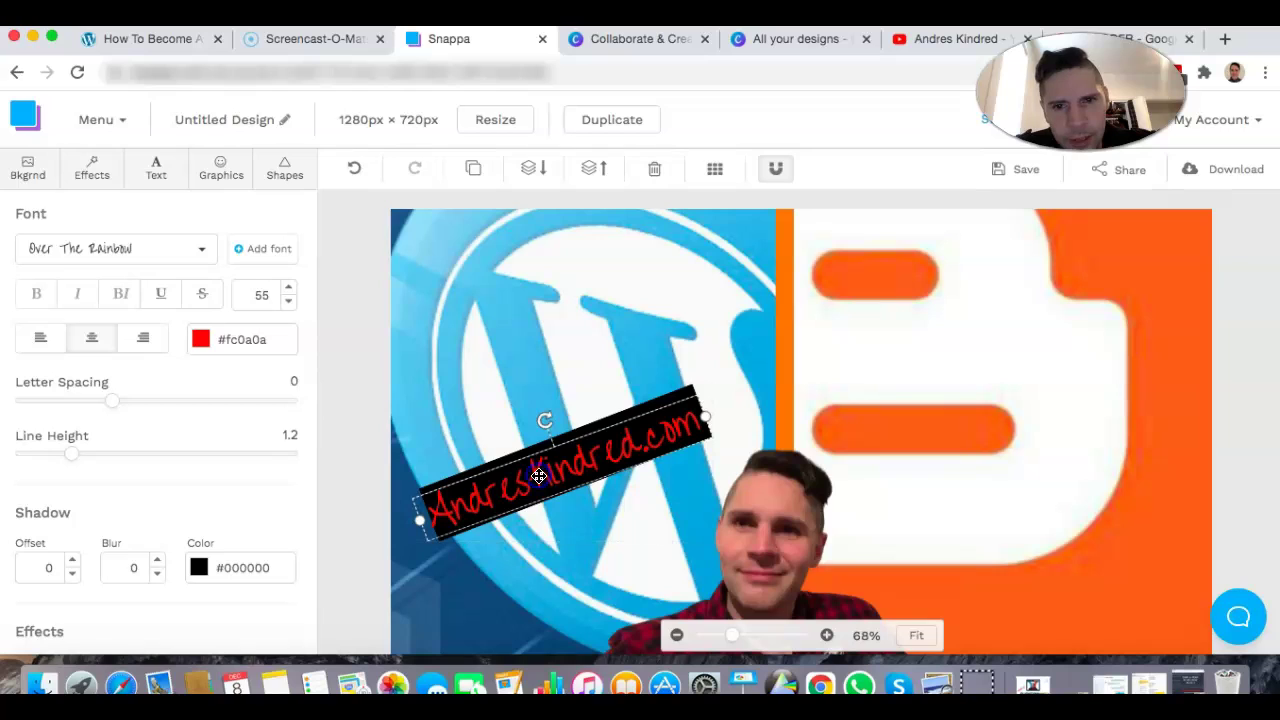
{"action": "left_click_drag", "start_coordinate": [546, 423], "coordinate": [544, 424]}
{"action": "left_click_drag", "start_coordinate": [553, 468], "coordinate": [555, 470]}
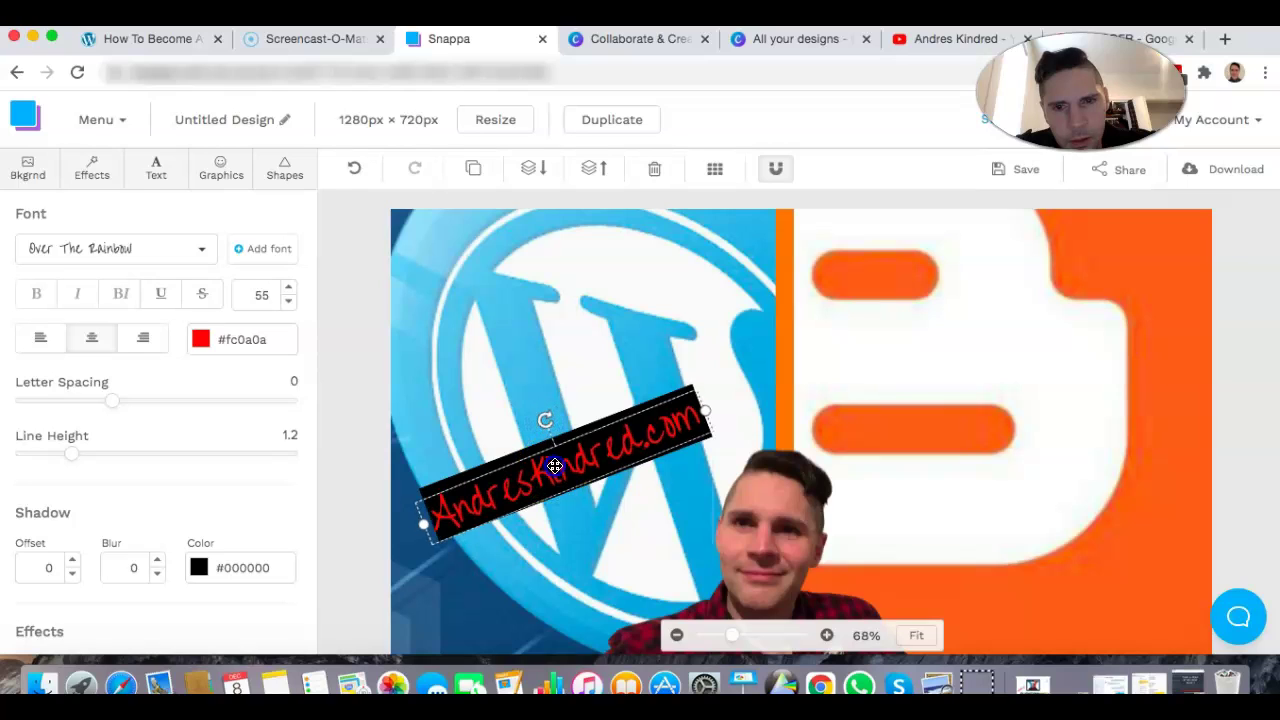
{"action": "left_click", "coordinate": [592, 367]}
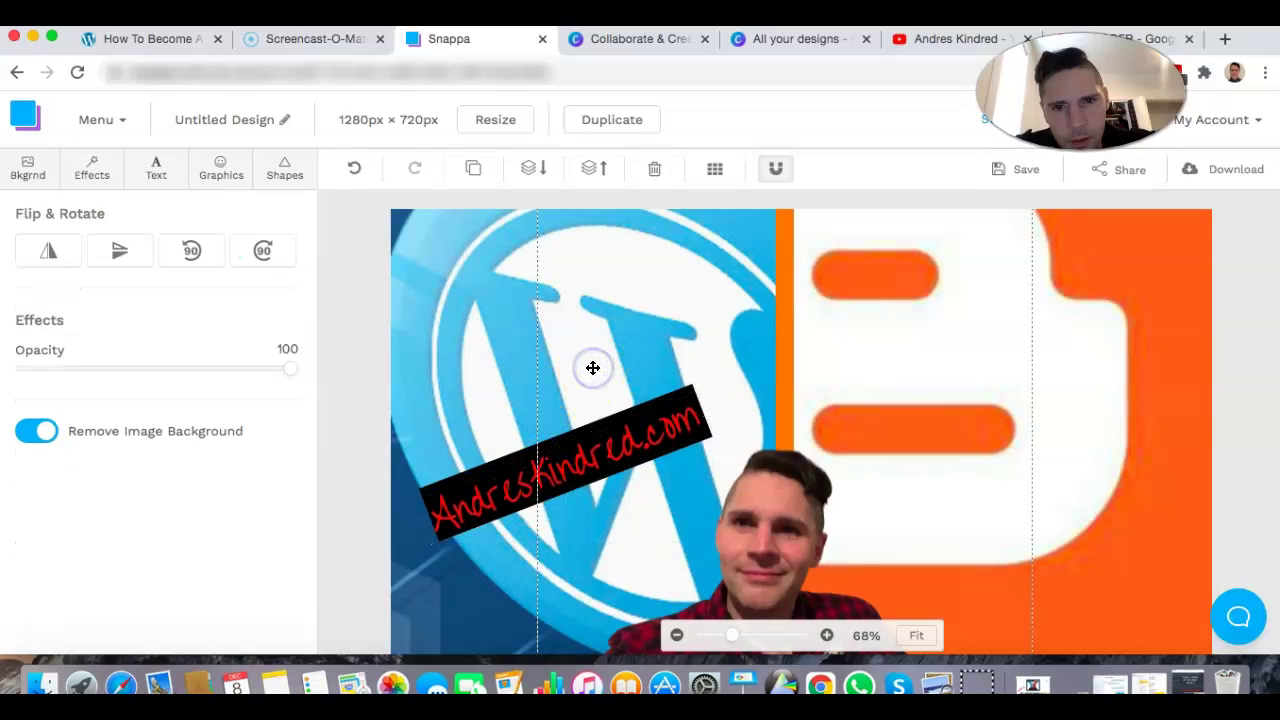
Make the black bar slightly thinner, shift it up and realign the website text over it
{"action": "left_click", "coordinate": [617, 434]}
{"action": "left_click_drag", "start_coordinate": [575, 455], "coordinate": [563, 376]}
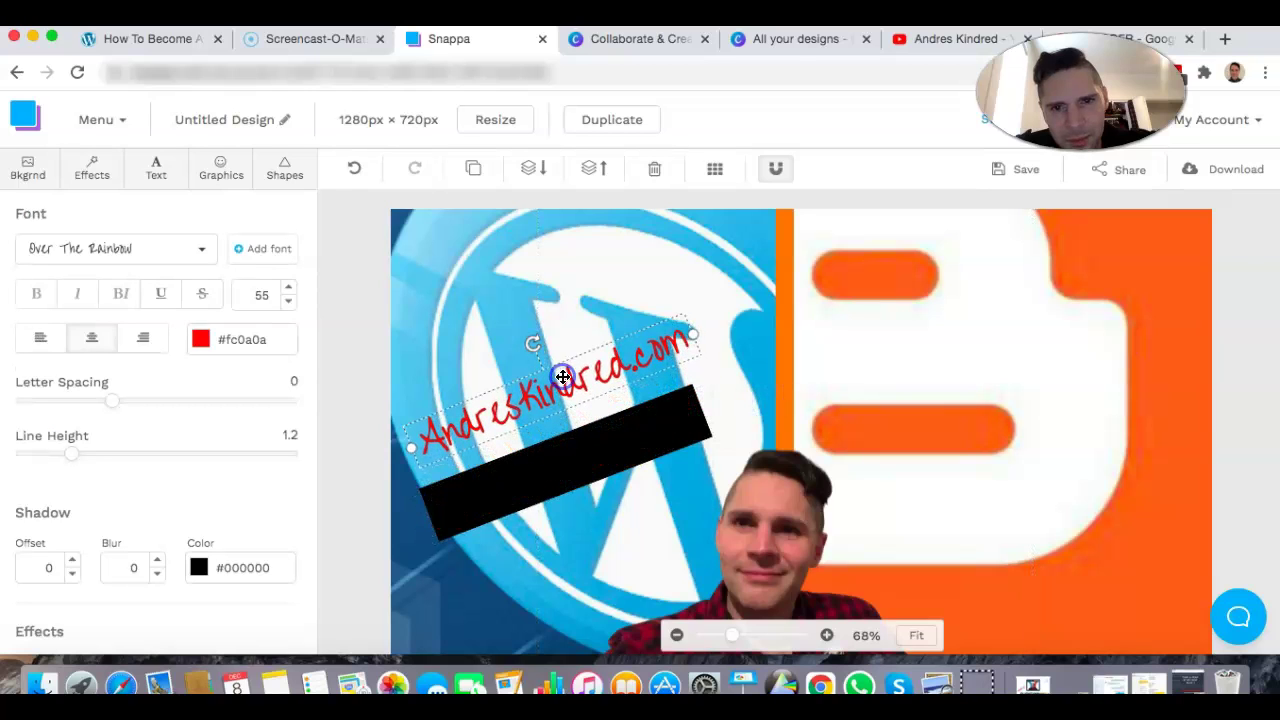
{"action": "left_click", "coordinate": [549, 487]}
{"action": "left_click_drag", "start_coordinate": [576, 488], "coordinate": [569, 469]}
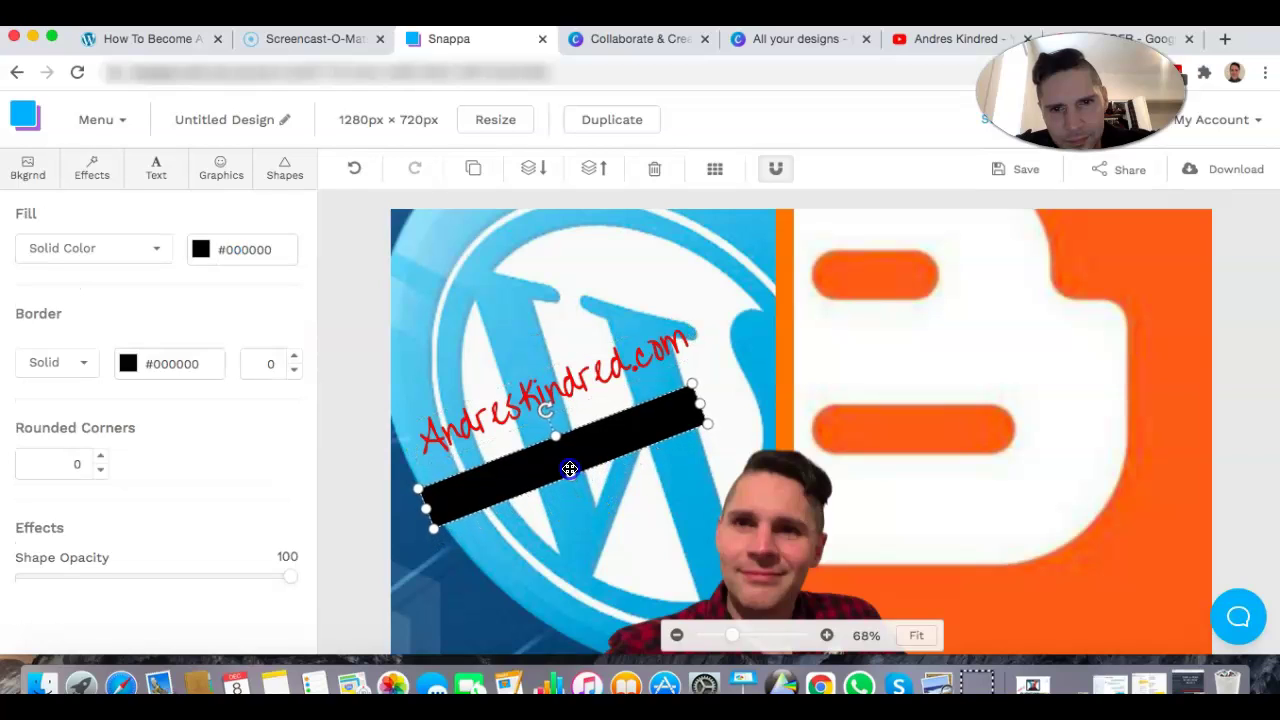
{"action": "left_click_drag", "start_coordinate": [573, 466], "coordinate": [580, 440]}
{"action": "left_click", "coordinate": [574, 385]}
{"action": "left_click_drag", "start_coordinate": [566, 360], "coordinate": [563, 418]}
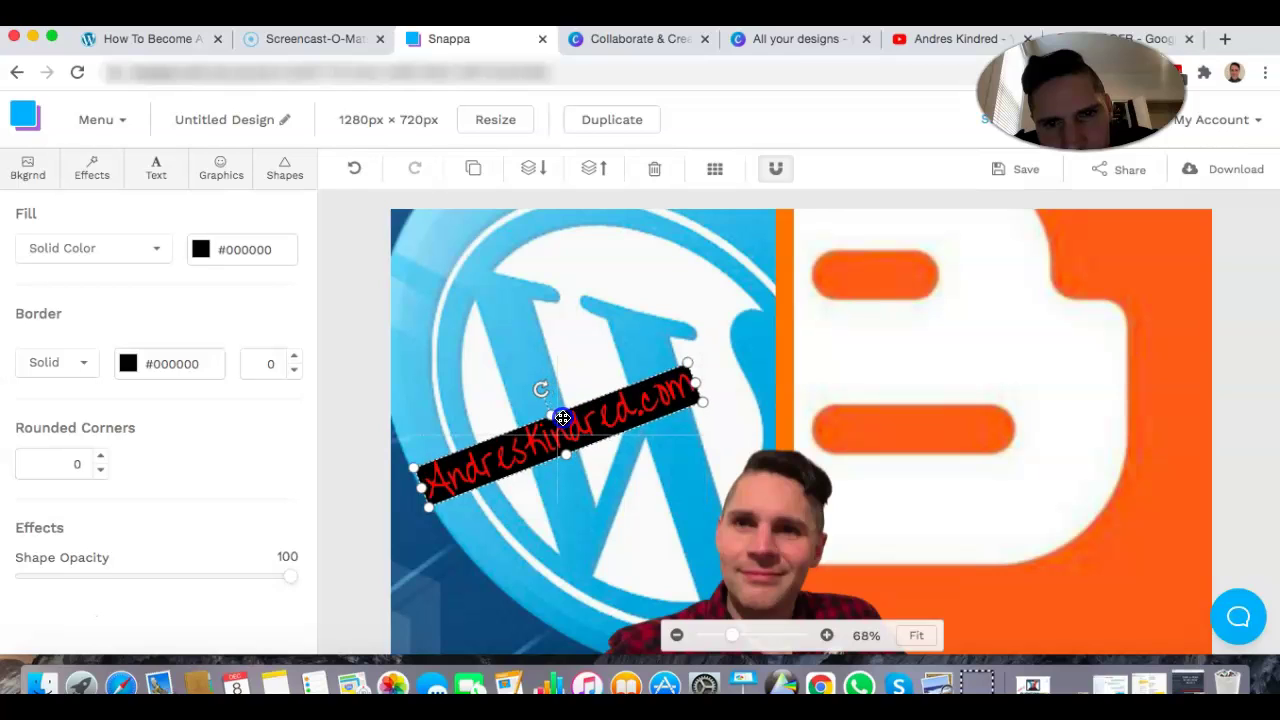
{"action": "left_click", "coordinate": [557, 500]}
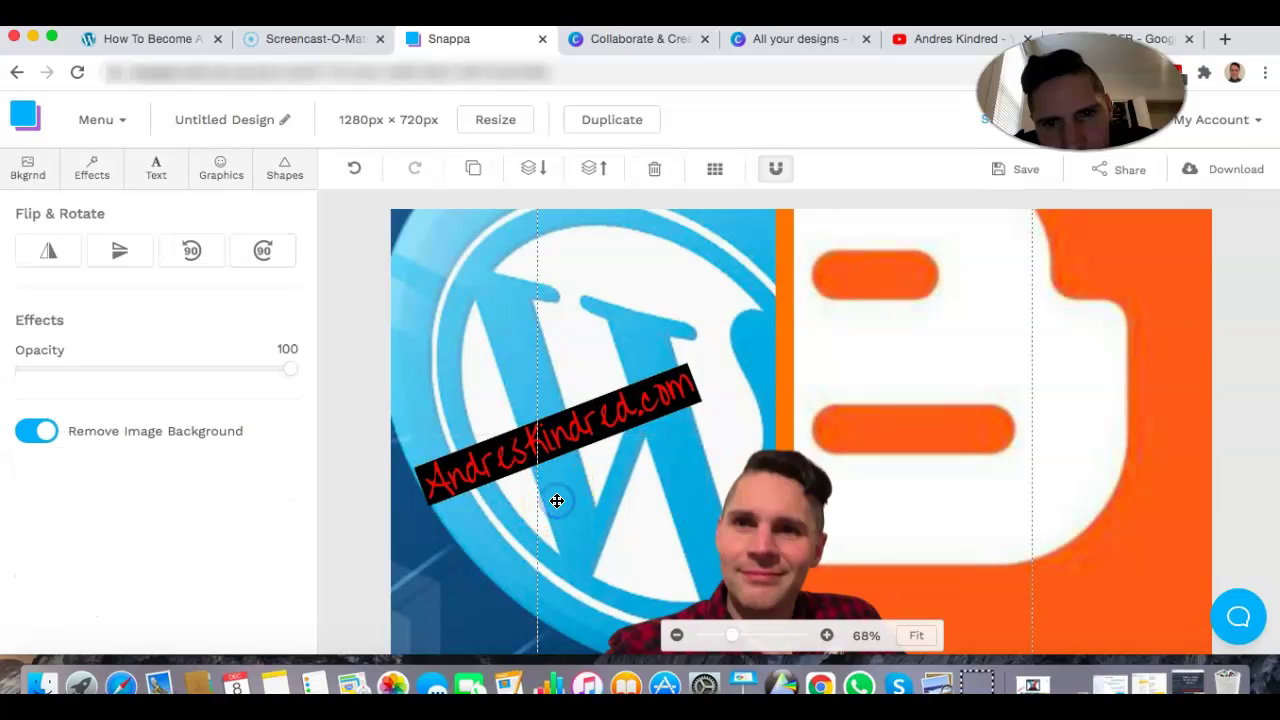
{"action": "left_click", "coordinate": [460, 307]}
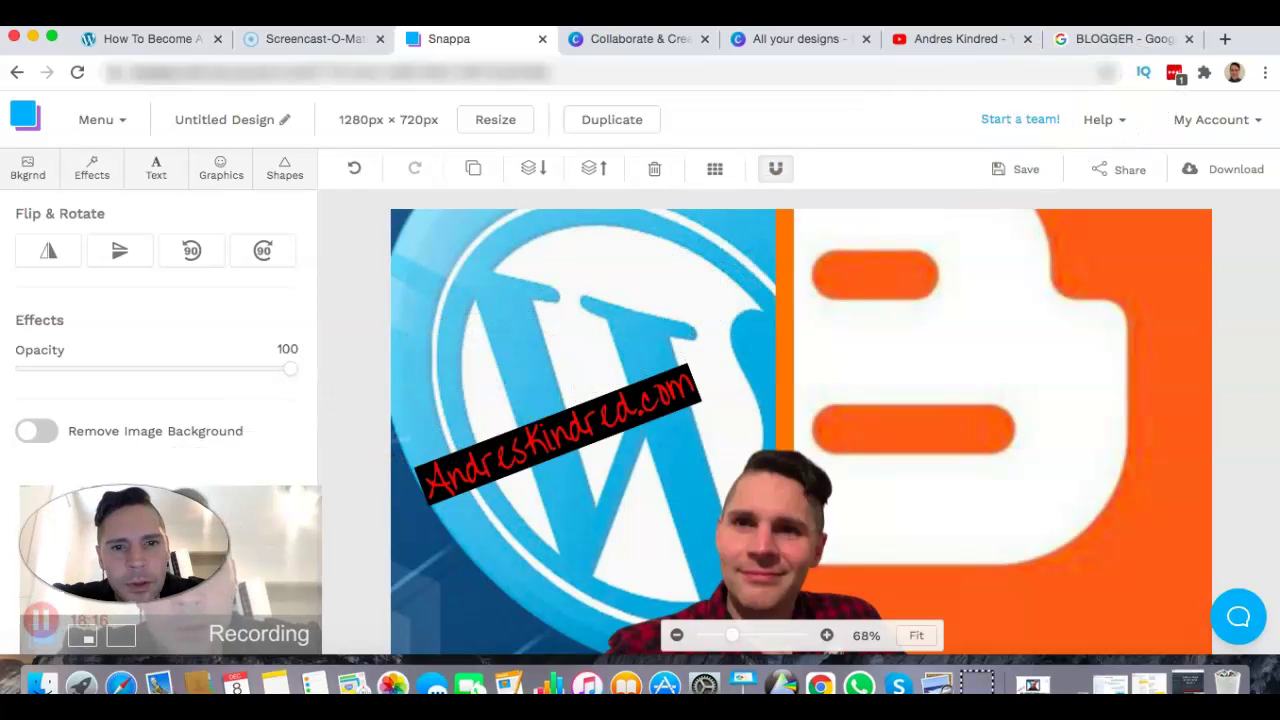
Try the dark-background EpicLifeHQ logo from the uploaded graphics on the thumbnail and delete it
{"action": "left_click", "coordinate": [220, 165]}
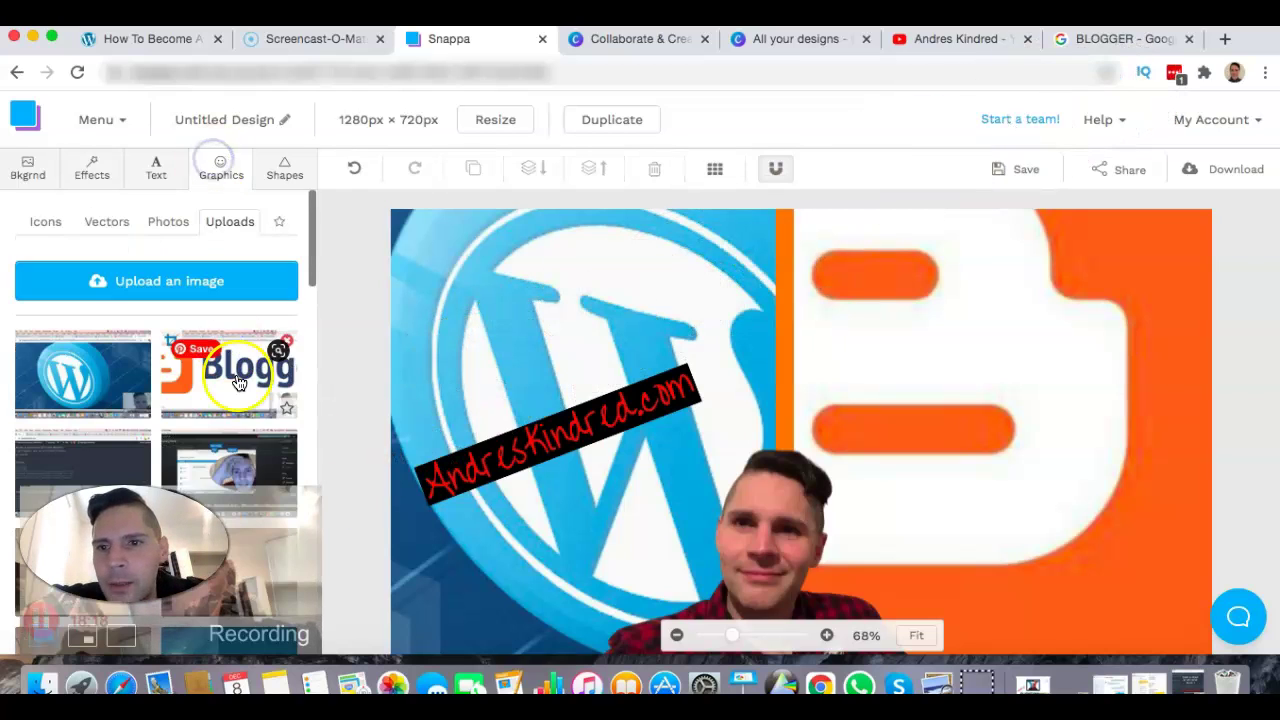
{"action": "scroll", "coordinate": [238, 383], "scroll_direction": "down", "scroll_amount": 10}
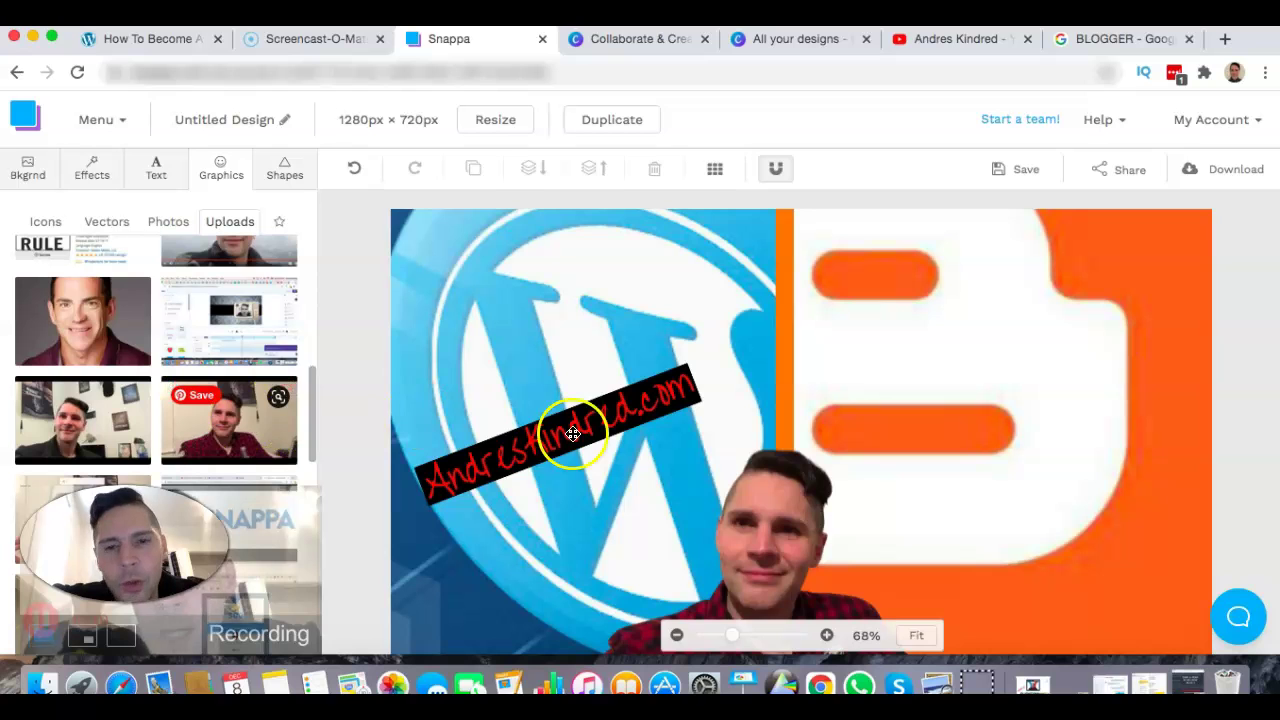
{"action": "scroll", "coordinate": [240, 400], "scroll_direction": "down", "scroll_amount": 4}
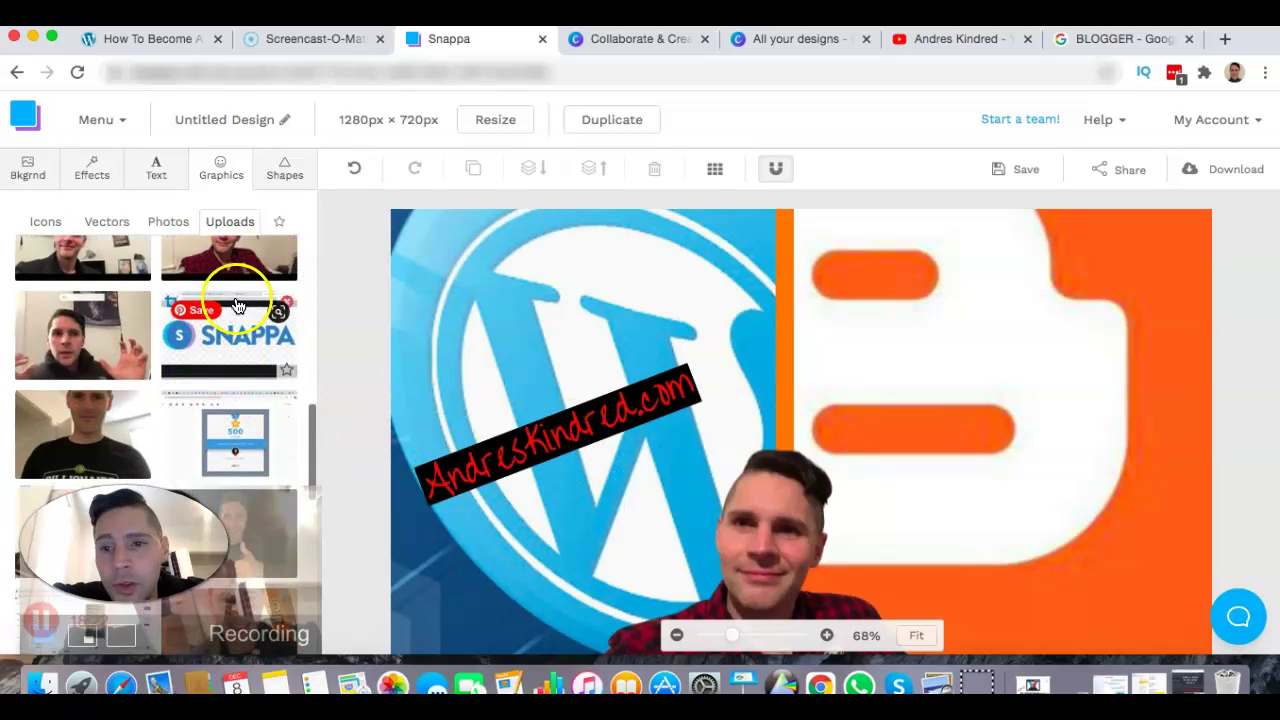
{"action": "scroll", "coordinate": [237, 305], "scroll_direction": "down", "scroll_amount": 6}
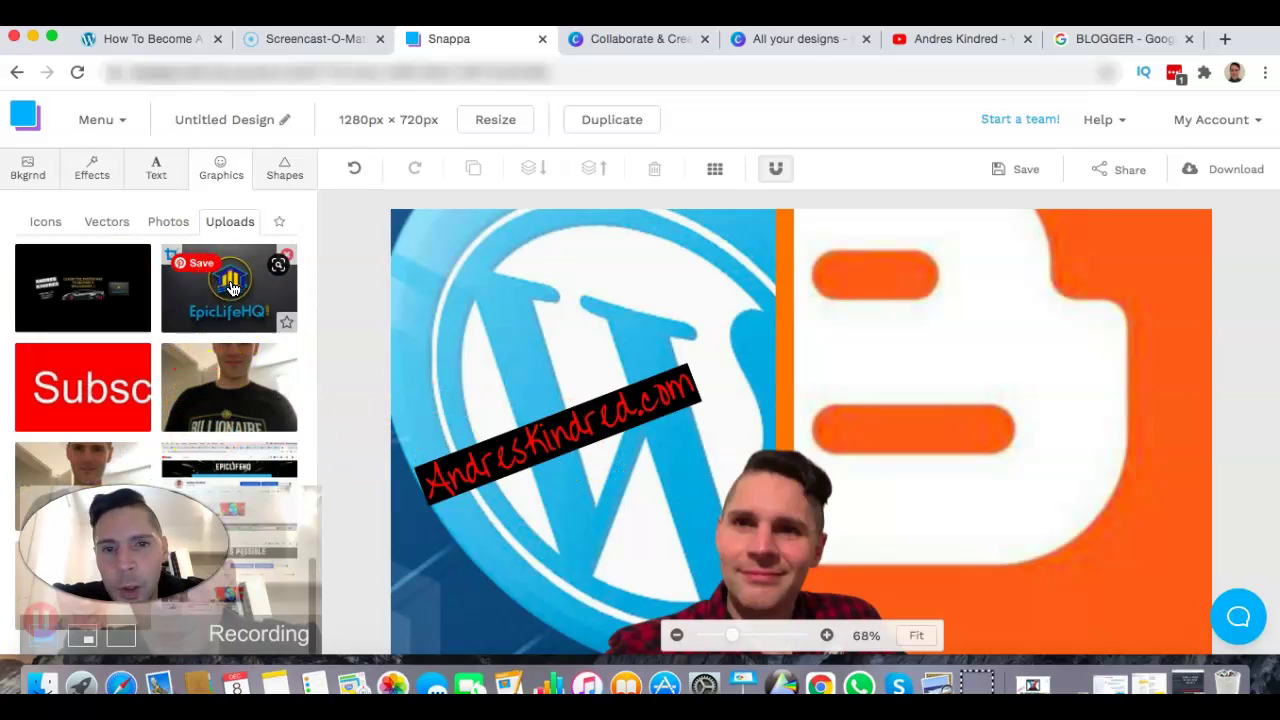
{"action": "left_click", "coordinate": [230, 288]}
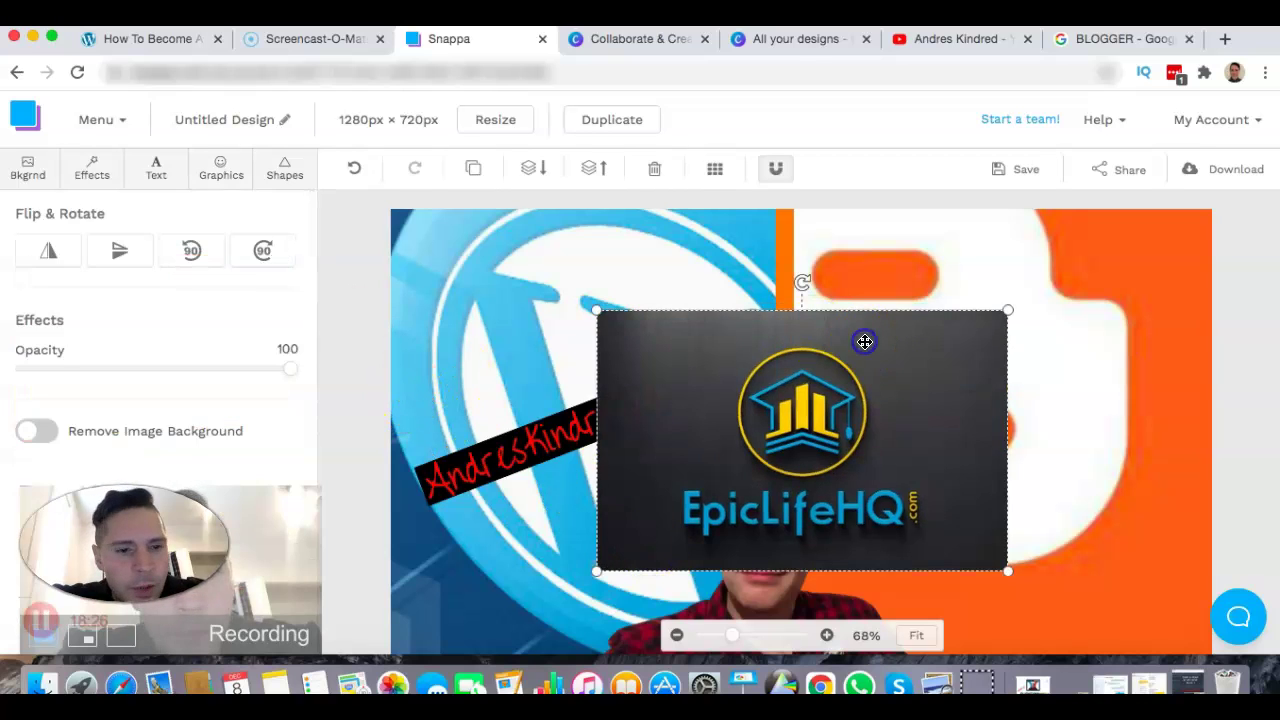
{"action": "key", "text": "Delete"}
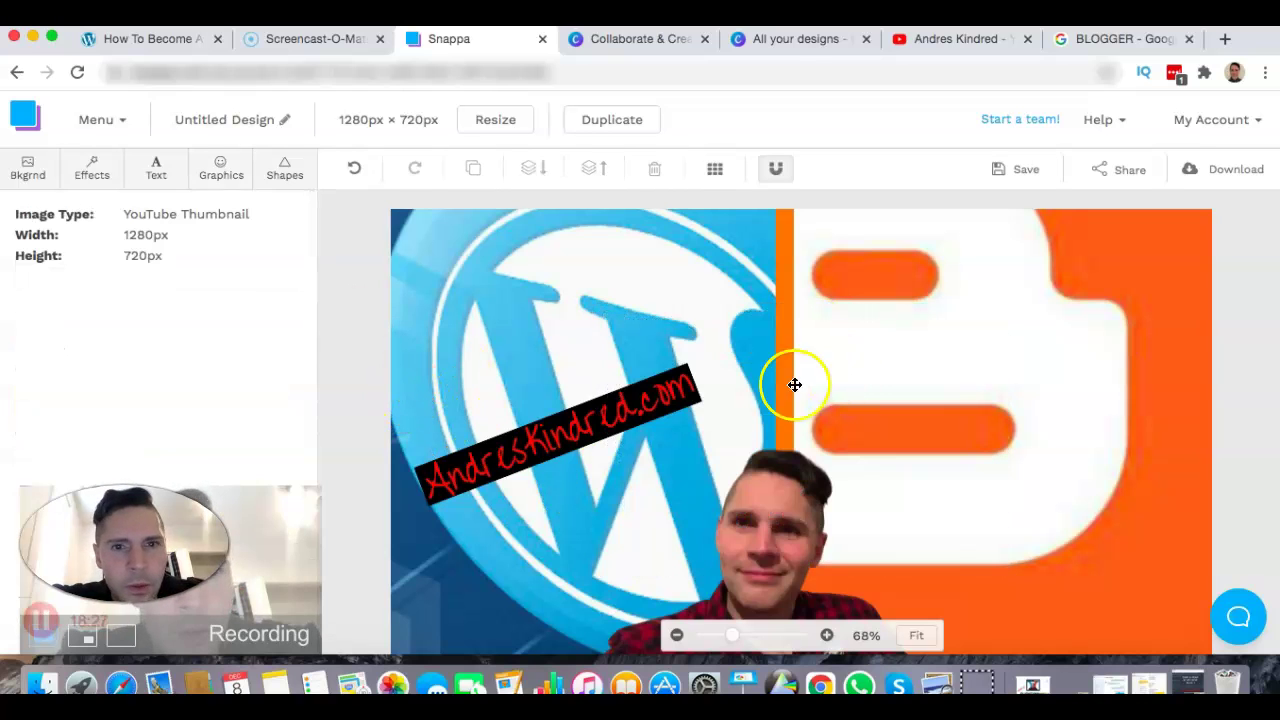
Add the EpicLifeHQ logo with the light background from the uploaded graphics to the thumbnail
{"action": "left_click", "coordinate": [221, 172]}
{"action": "scroll", "coordinate": [214, 398], "scroll_direction": "down", "scroll_amount": 5}
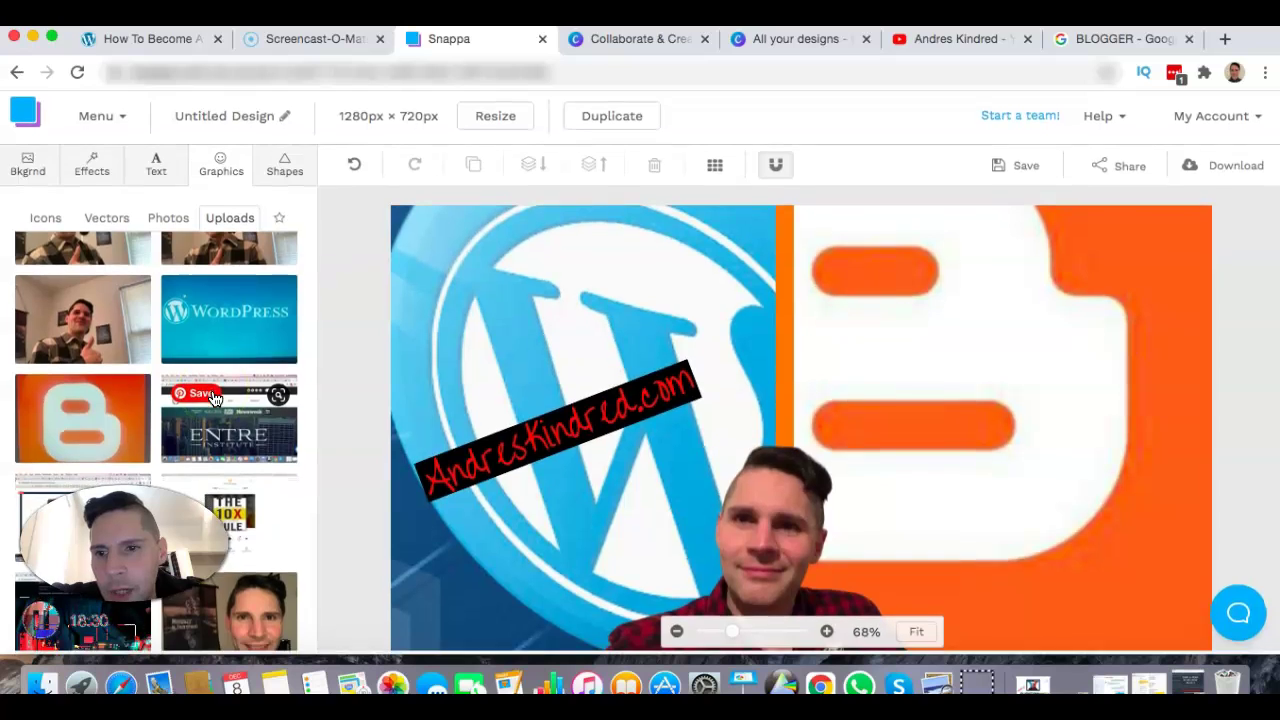
{"action": "scroll", "coordinate": [231, 373], "scroll_direction": "up", "scroll_amount": 3}
{"action": "scroll", "coordinate": [231, 373], "scroll_direction": "up", "scroll_amount": 3}
{"action": "scroll", "coordinate": [231, 373], "scroll_direction": "down", "scroll_amount": 8}
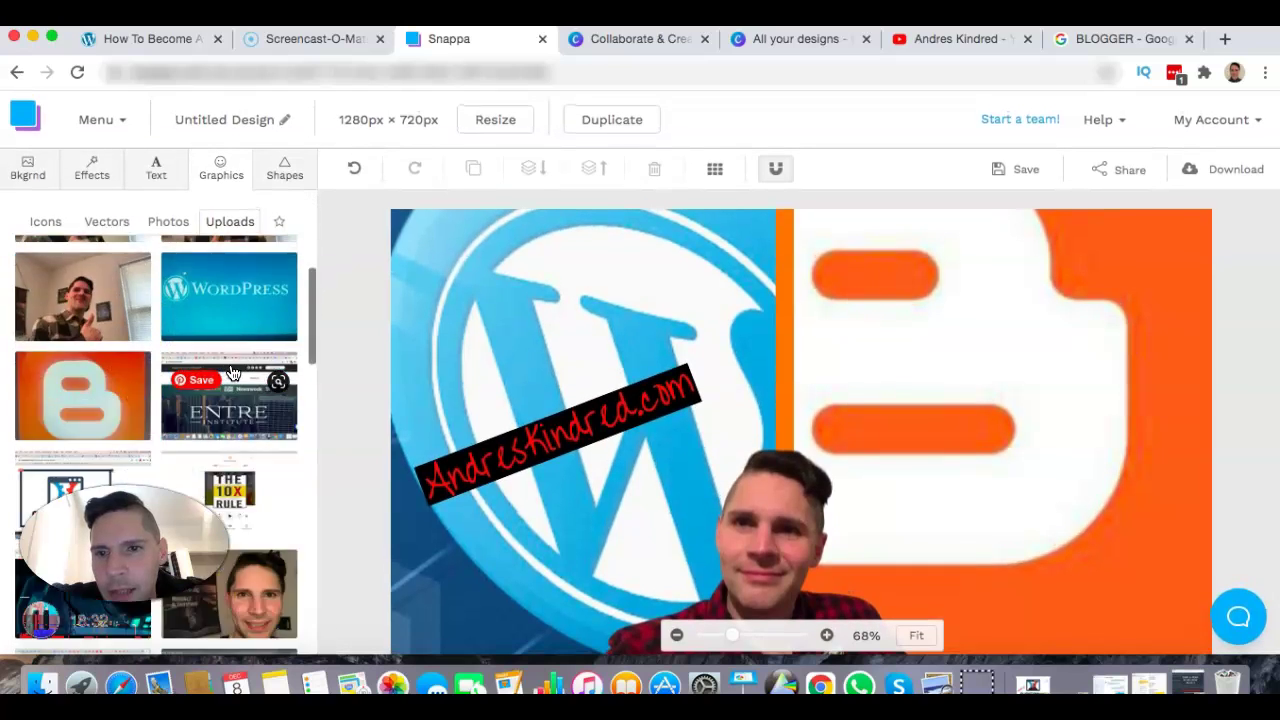
{"action": "scroll", "coordinate": [231, 373], "scroll_direction": "up", "scroll_amount": 5}
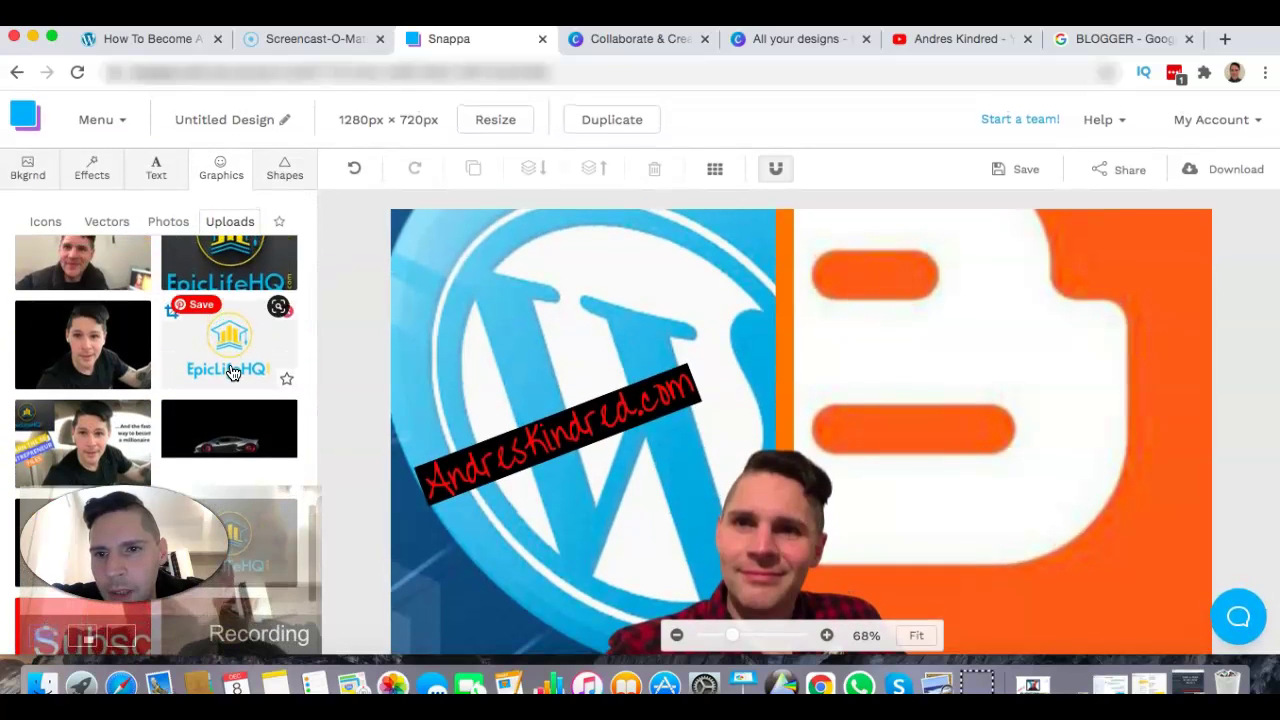
{"action": "left_click", "coordinate": [216, 357]}
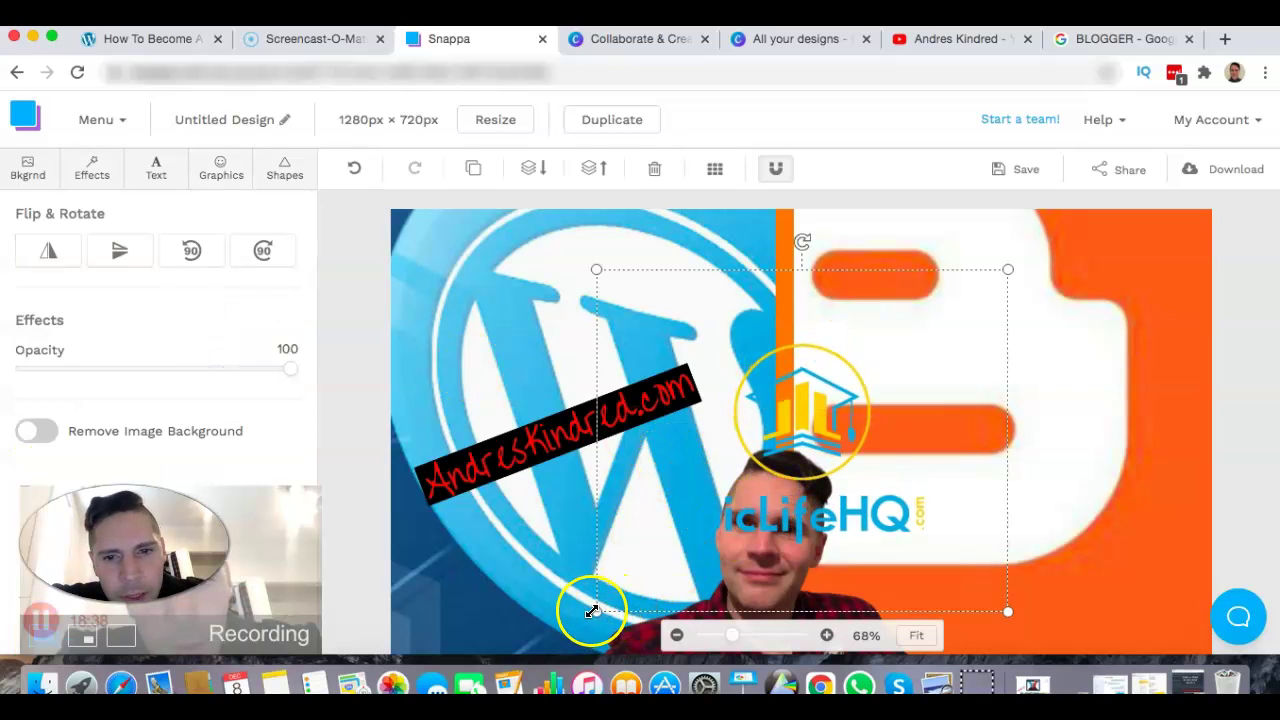
Shrink the EpicLifeHQ logo and place it on the white of the Blogger B, between its two orange bars
{"action": "left_click_drag", "start_coordinate": [617, 591], "coordinate": [891, 367]}
{"action": "left_click_drag", "start_coordinate": [952, 310], "coordinate": [1044, 336]}
{"action": "left_click_drag", "start_coordinate": [986, 392], "coordinate": [955, 409]}
{"action": "left_click_drag", "start_coordinate": [1031, 343], "coordinate": [993, 335]}
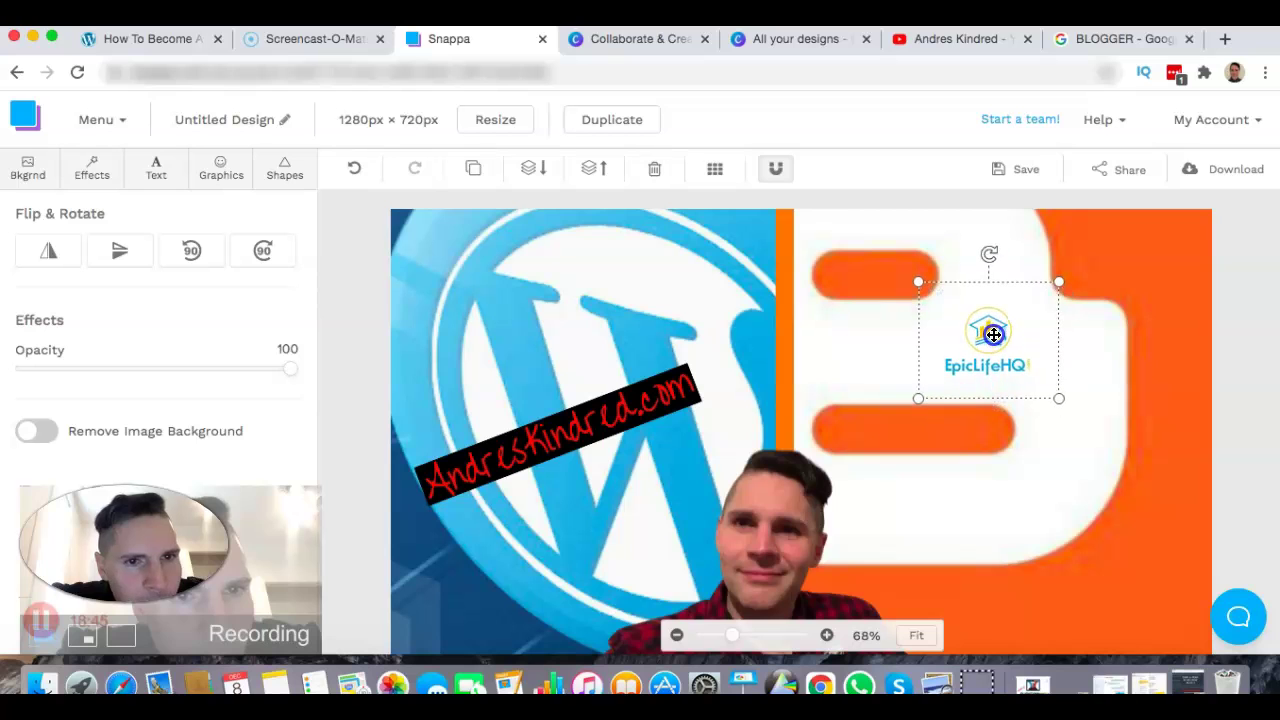
{"action": "left_click", "coordinate": [1262, 265]}
Download the finished thumbnail as a web optimized JPG
{"action": "scroll", "coordinate": [1246, 280], "scroll_direction": "down", "scroll_amount": 2}
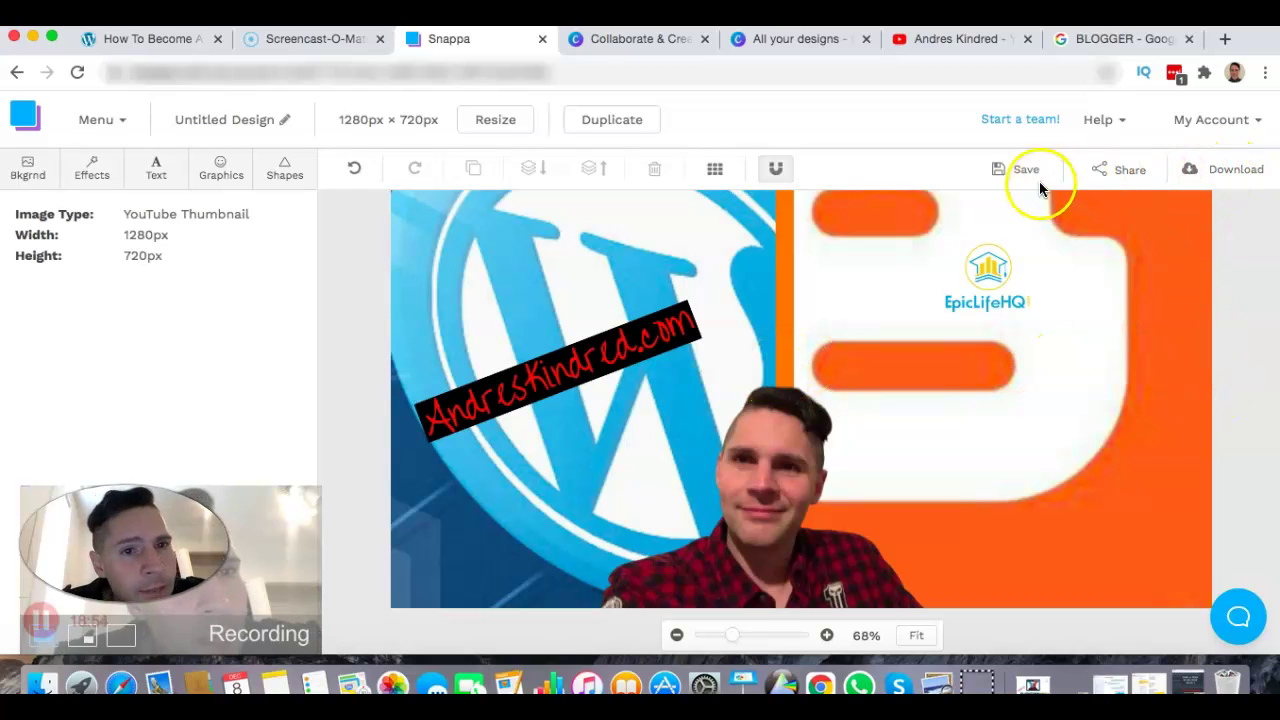
{"action": "left_click", "coordinate": [1222, 174]}
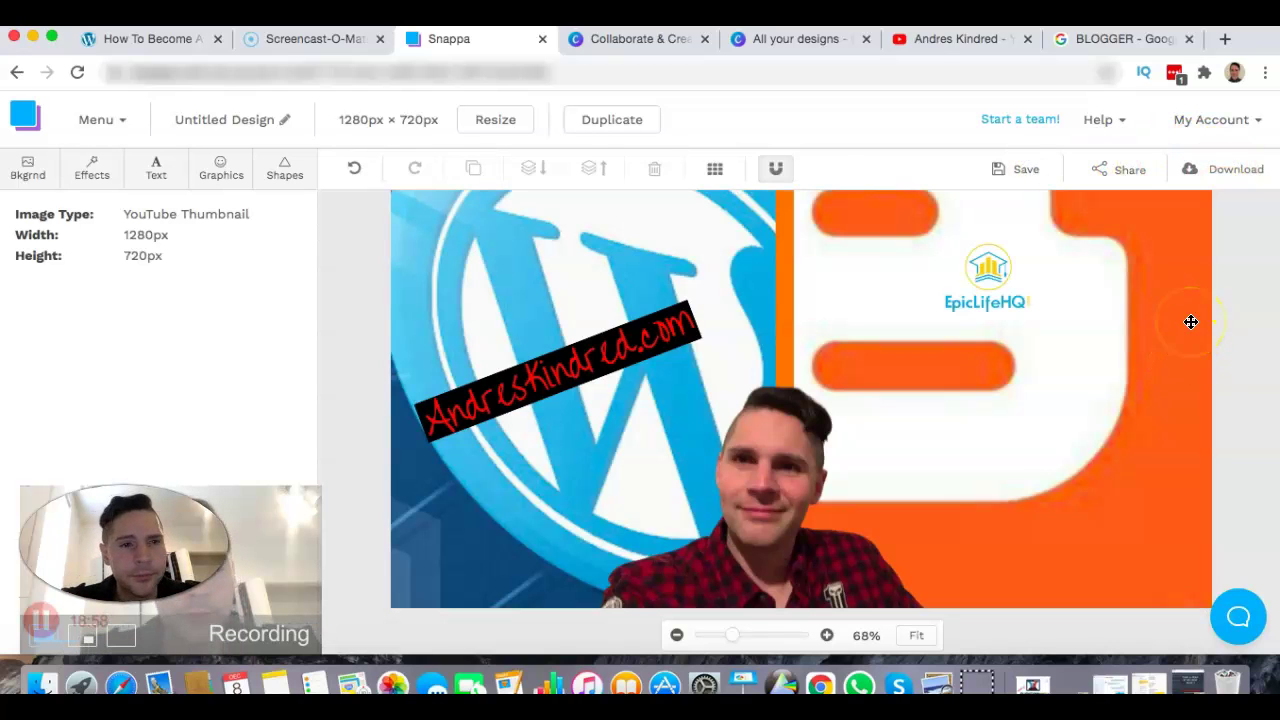
{"action": "left_click", "coordinate": [1227, 176]}
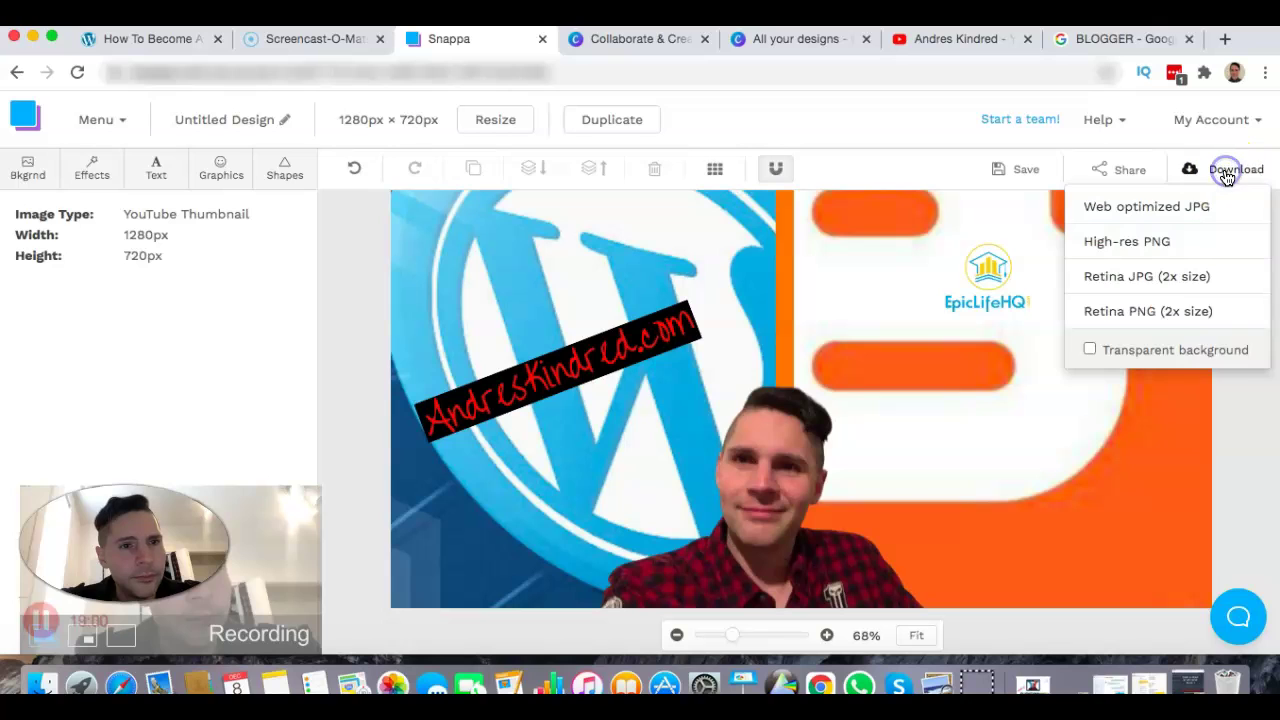
{"action": "left_click", "coordinate": [1161, 210]}
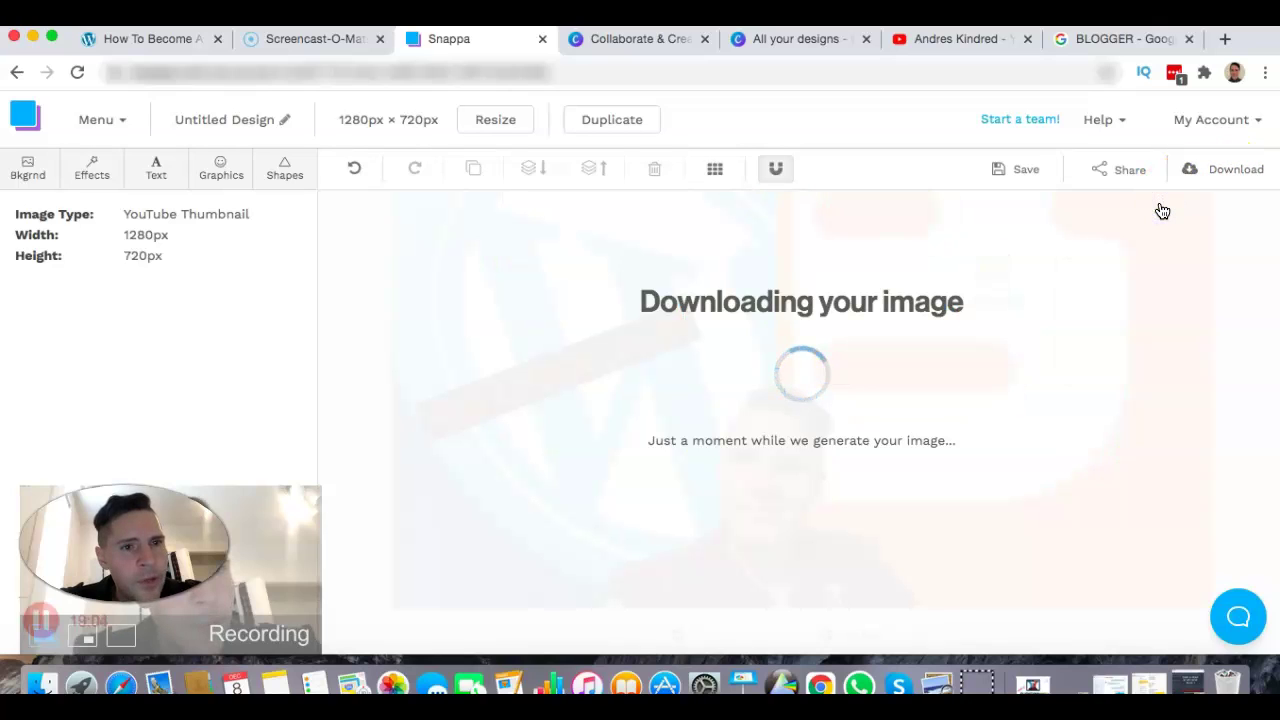
{"action": "left_click", "coordinate": [1147, 221]}
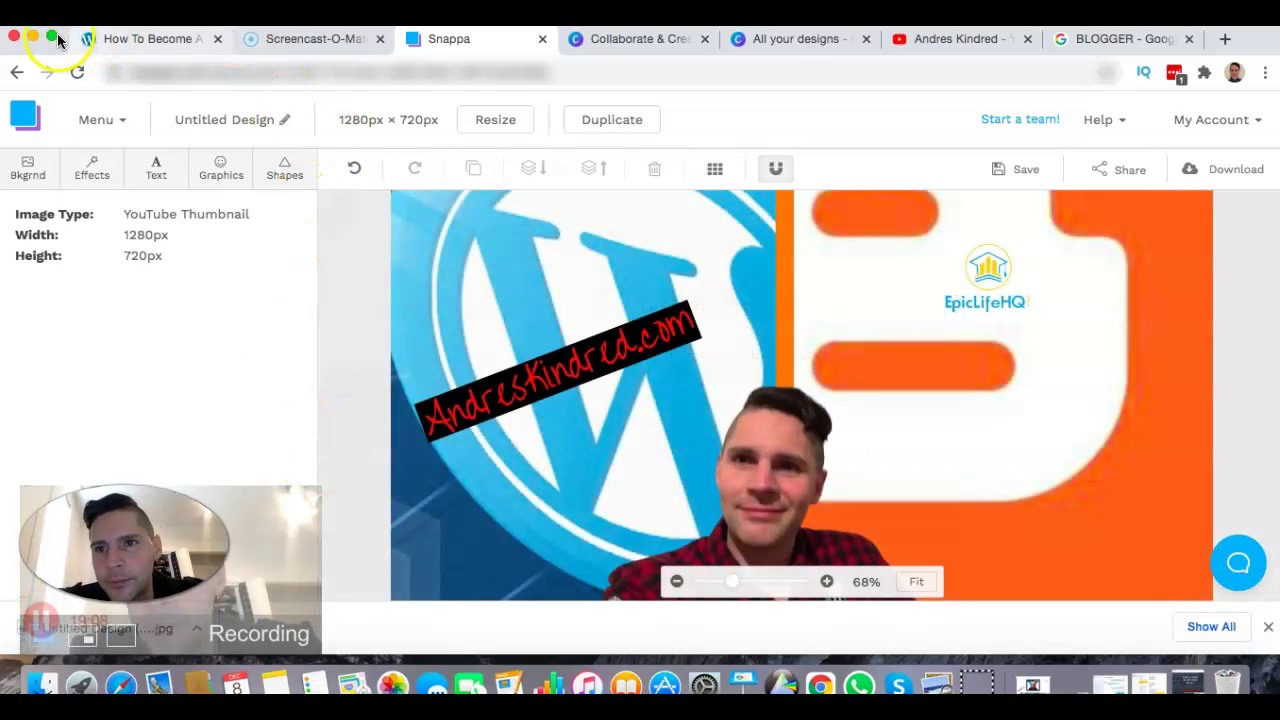
Move the browser window aside to expose the desktop and open the downloaded thumbnail image in the image viewer
{"action": "mouse_move", "coordinate": [1258, 36]}
{"action": "left_mouse_down"}
{"action": "mouse_move", "coordinate": [1238, 30]}
{"action": "mouse_move", "coordinate": [1265, 136]}
{"action": "mouse_move", "coordinate": [1237, 29]}
{"action": "mouse_move", "coordinate": [1276, 29]}
{"action": "mouse_move", "coordinate": [1148, 29]}
{"action": "mouse_move", "coordinate": [1272, 29]}
{"action": "left_mouse_up"}
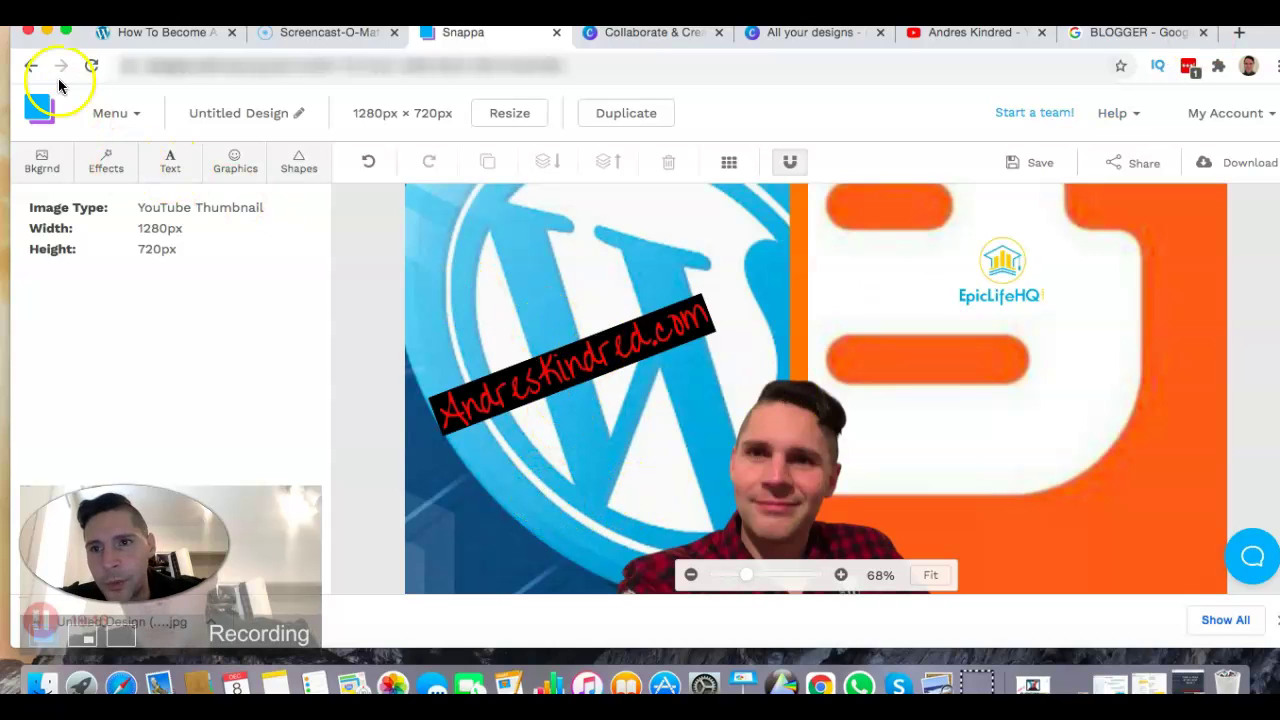
{"action": "left_click_drag", "start_coordinate": [40, 45], "coordinate": [481, 45]}
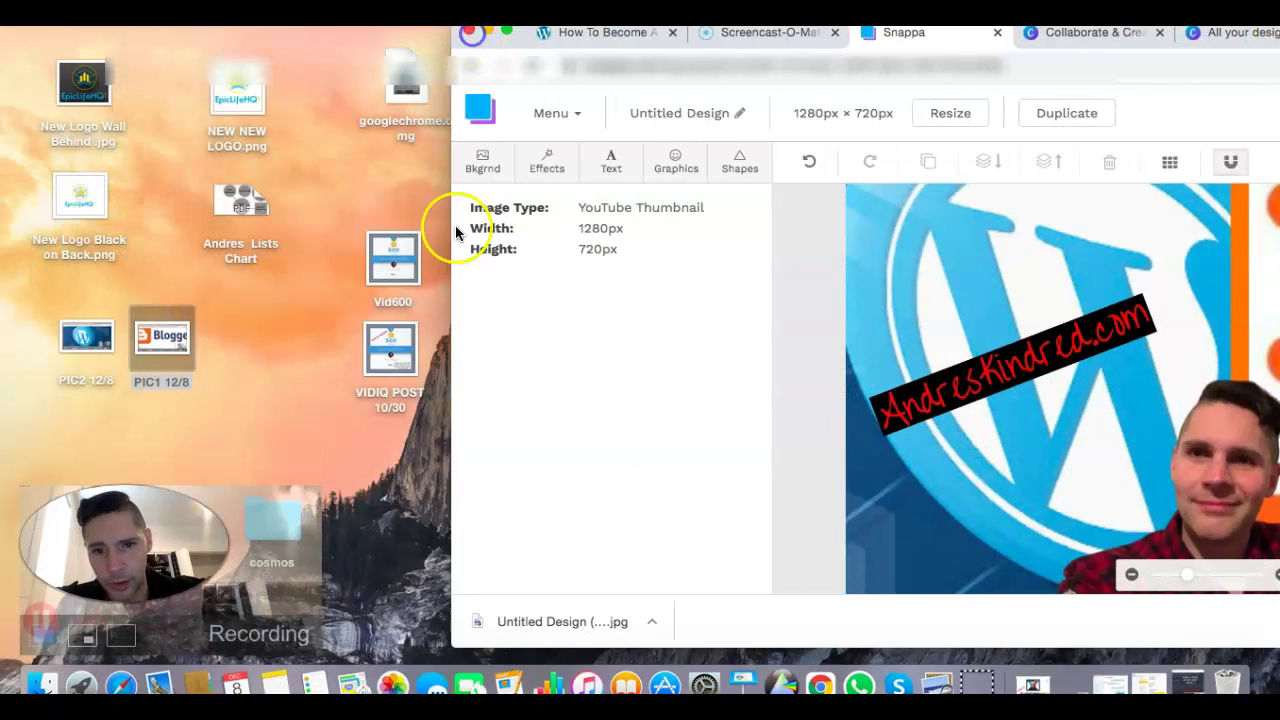
{"action": "left_click", "coordinate": [537, 610]}
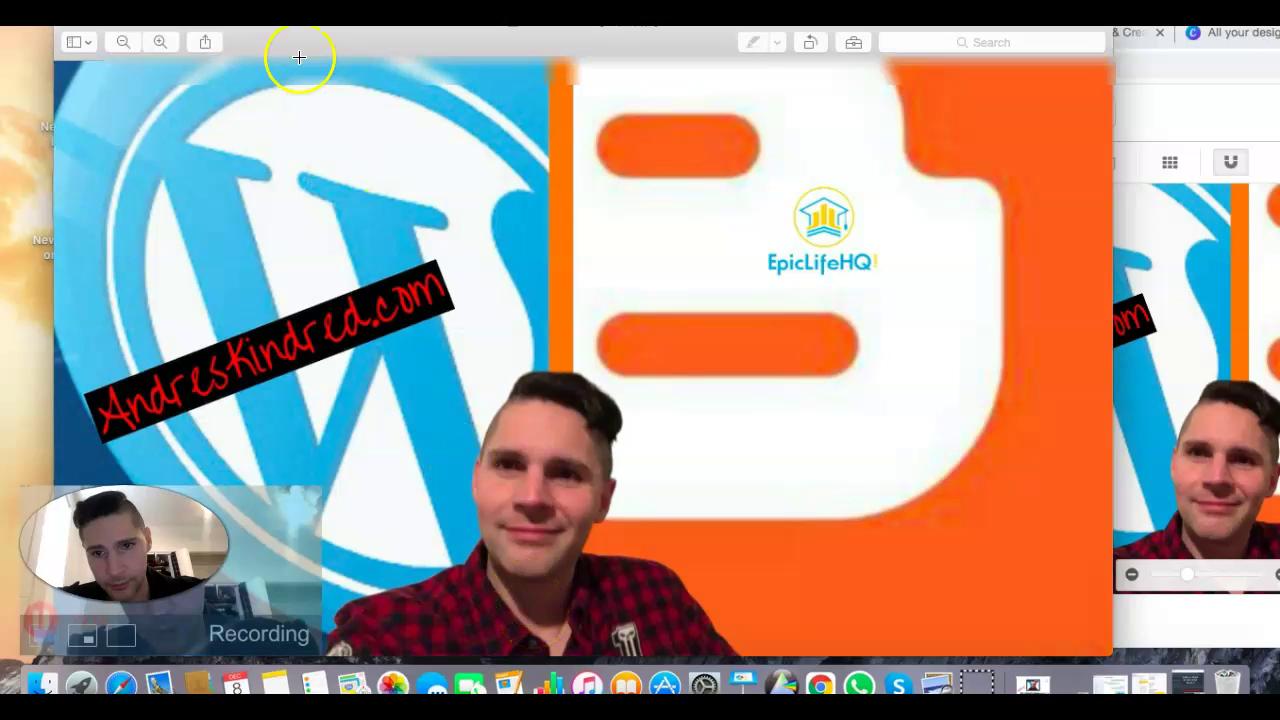
Export the thumbnail to the Desktop as a JPEG named "Thum workpress 12/8" and minimize the image window
{"action": "left_click", "coordinate": [120, 12]}
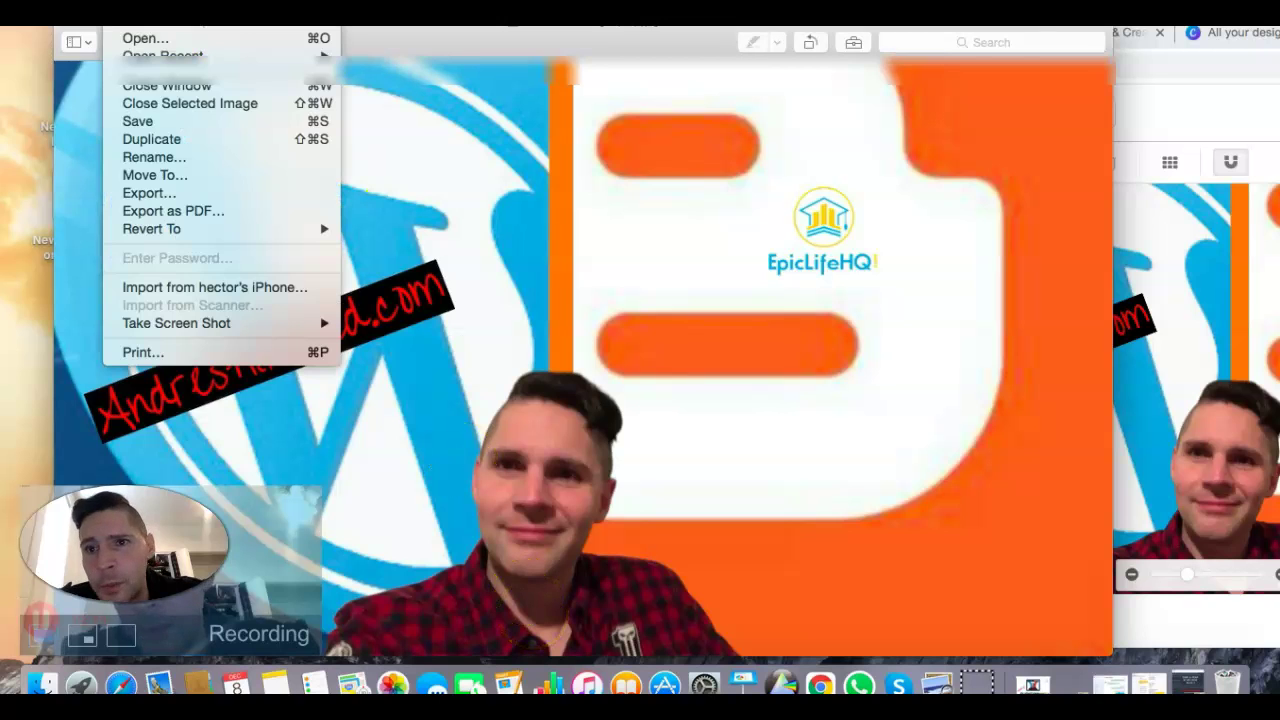
{"action": "left_click", "coordinate": [195, 191]}
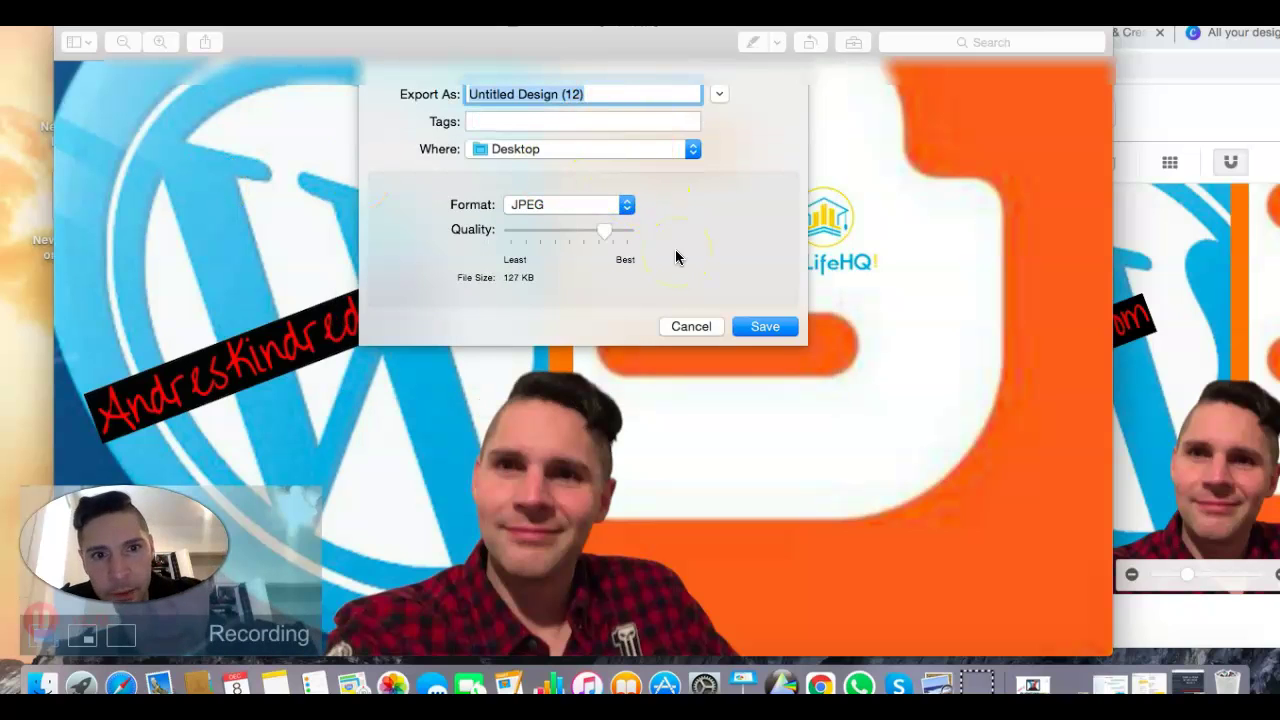
{"action": "double_click", "coordinate": [629, 91]}
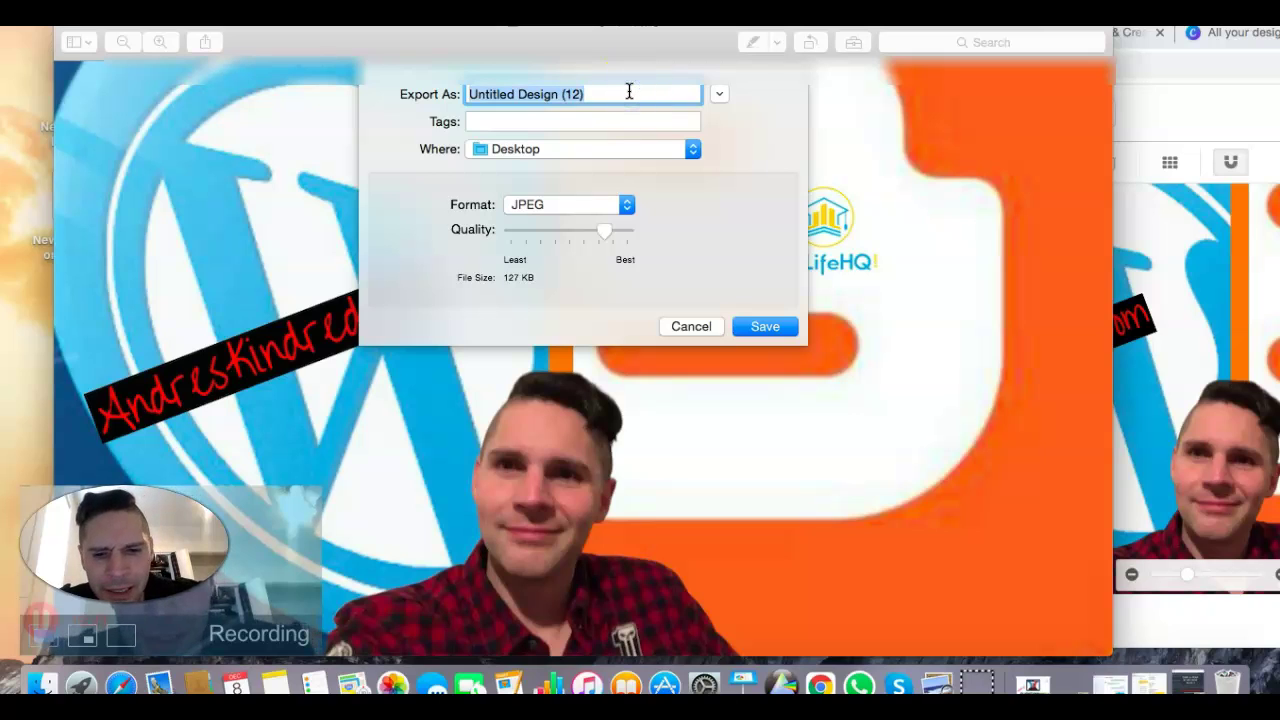
{"action": "type", "text": "Thum workpress 12/8"}
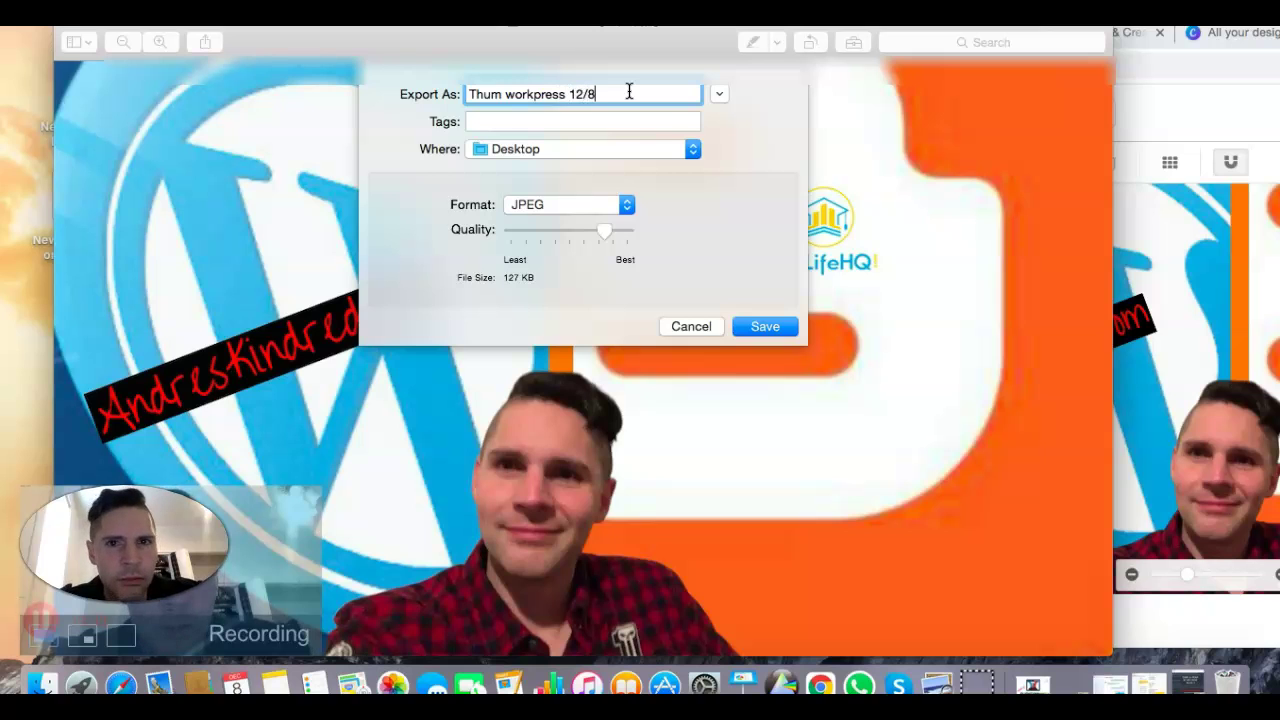
{"action": "left_click", "coordinate": [760, 324]}
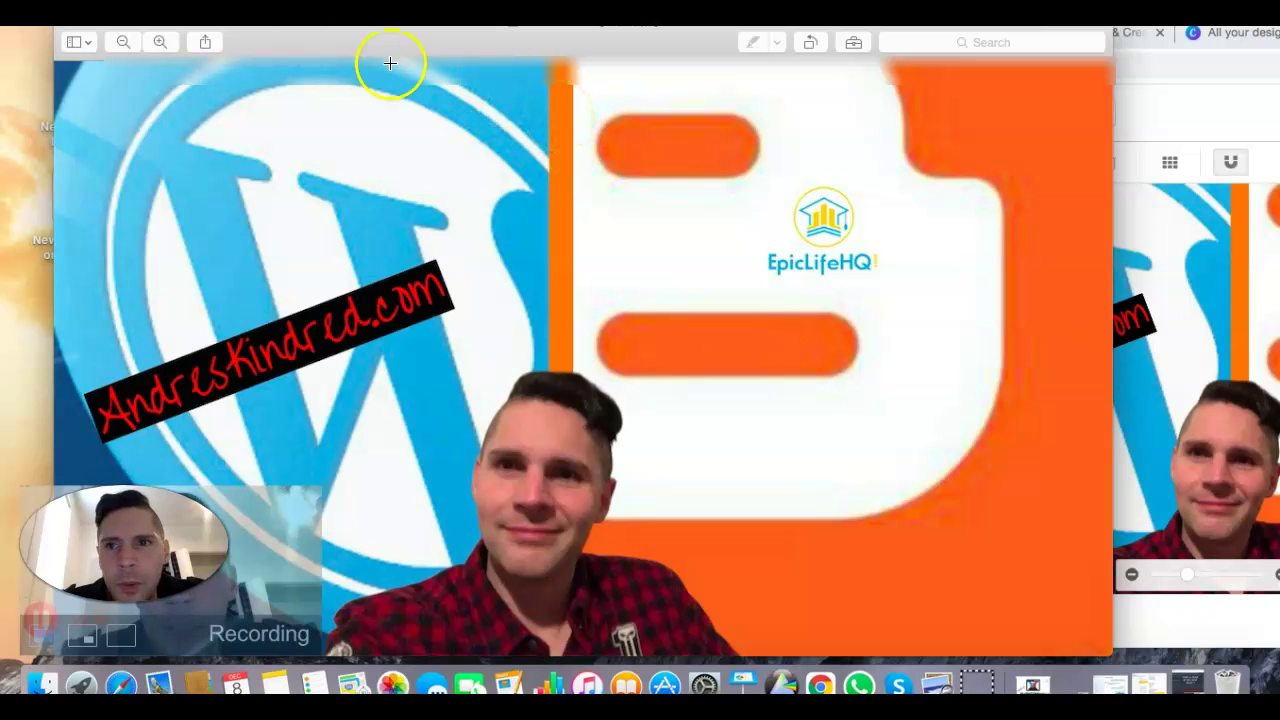
{"action": "key", "text": "super+m"}
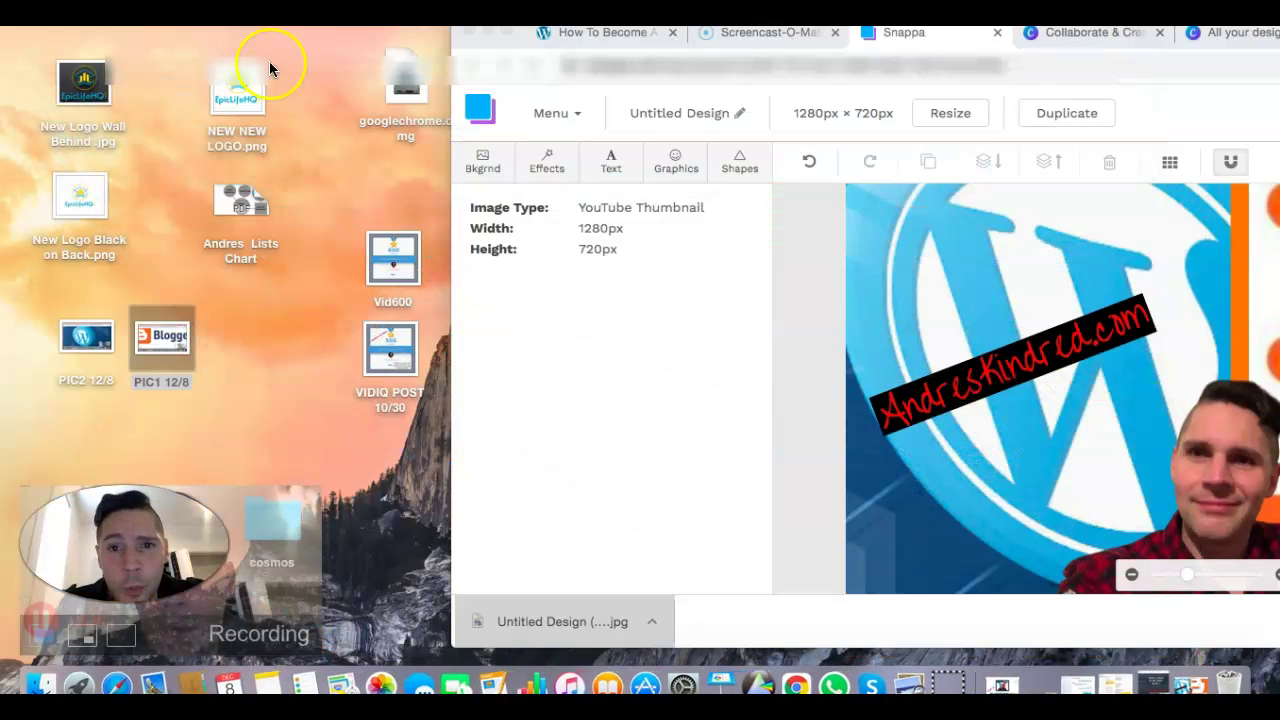
Move the browser window back, switch to the YouTube channel's videos and open the video management page in YouTube Studio
{"action": "left_click_drag", "start_coordinate": [512, 18], "coordinate": [60, 34]}
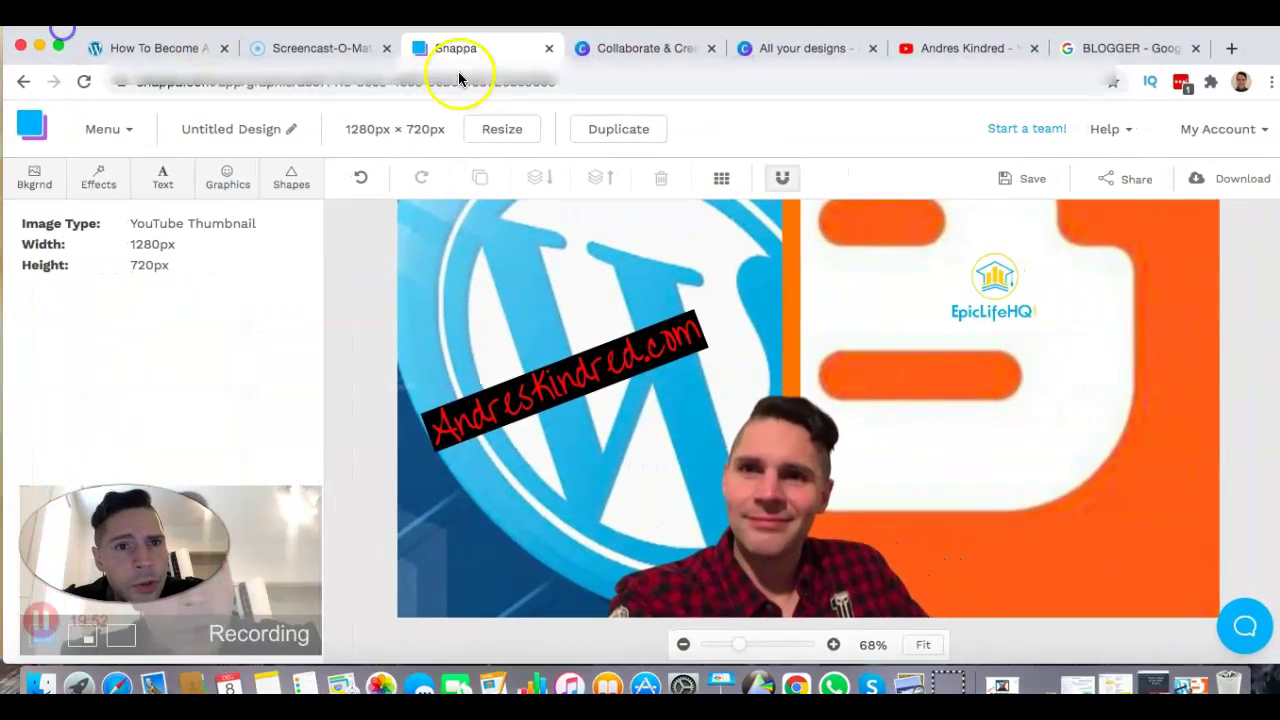
{"action": "left_click", "coordinate": [951, 52]}
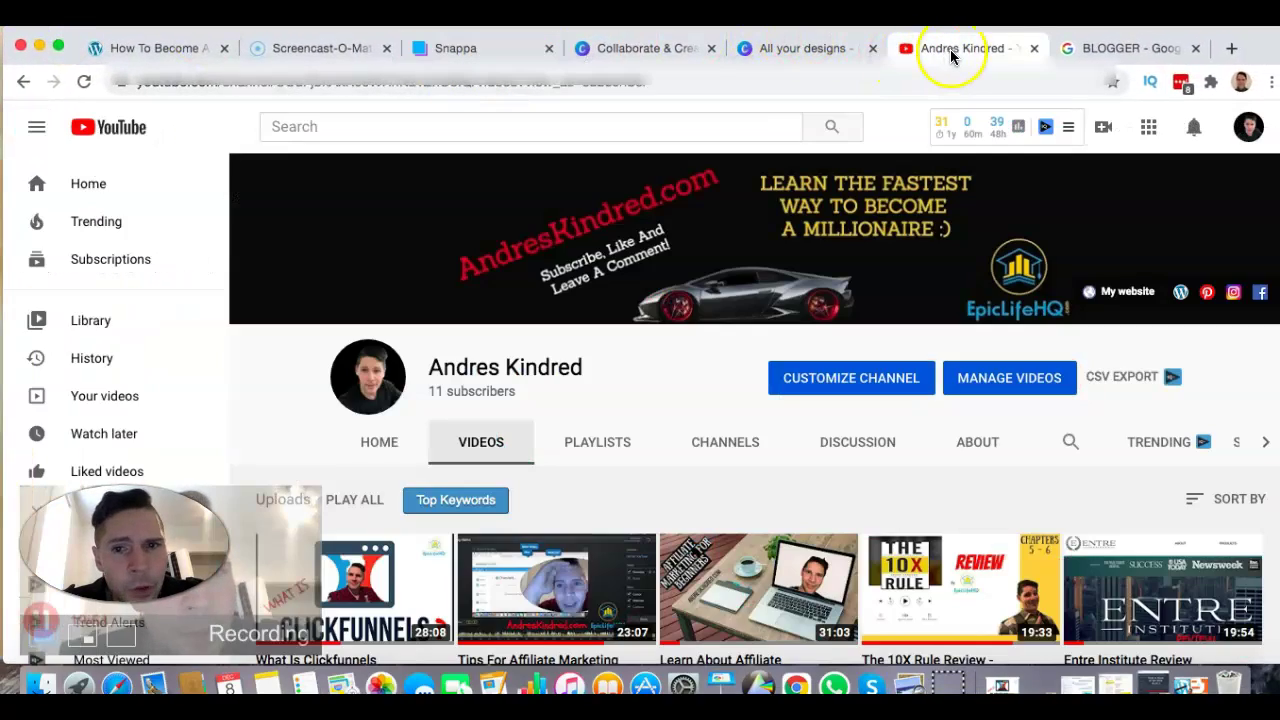
{"action": "scroll", "coordinate": [785, 315], "scroll_direction": "down", "scroll_amount": 4}
{"action": "scroll", "coordinate": [781, 322], "scroll_direction": "down", "scroll_amount": 1}
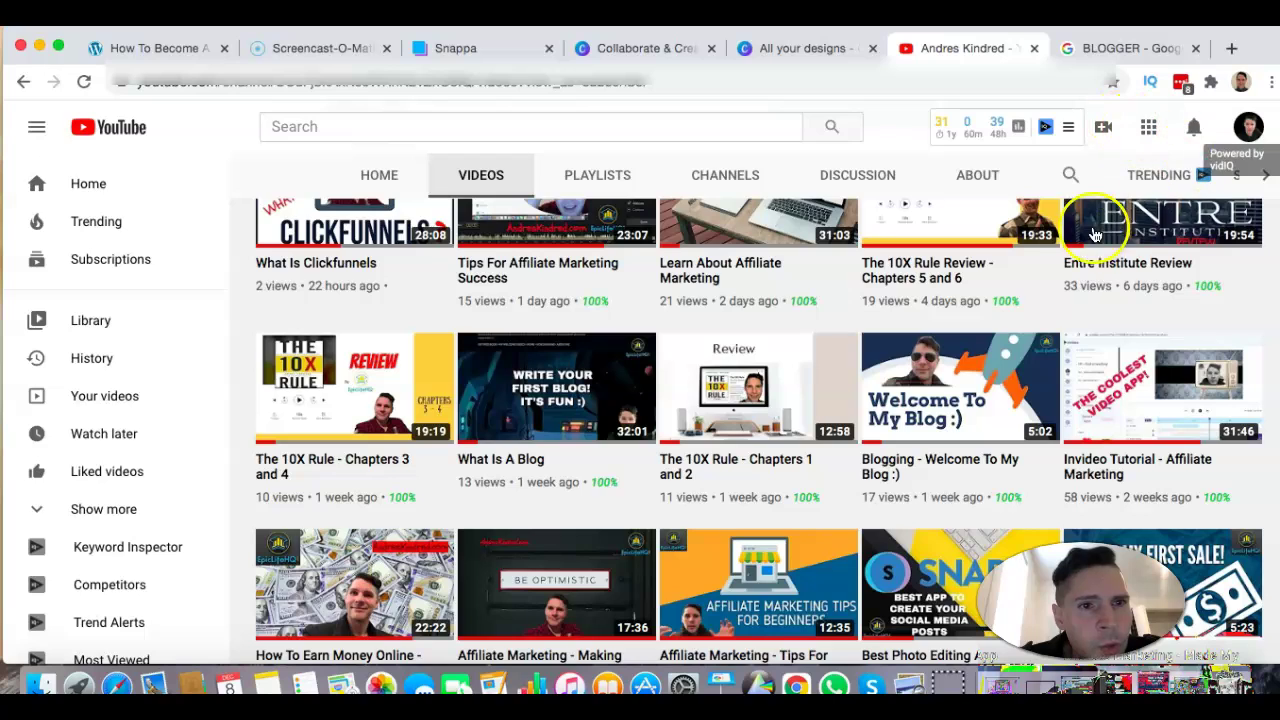
{"action": "scroll", "coordinate": [1053, 262], "scroll_direction": "up", "scroll_amount": 5}
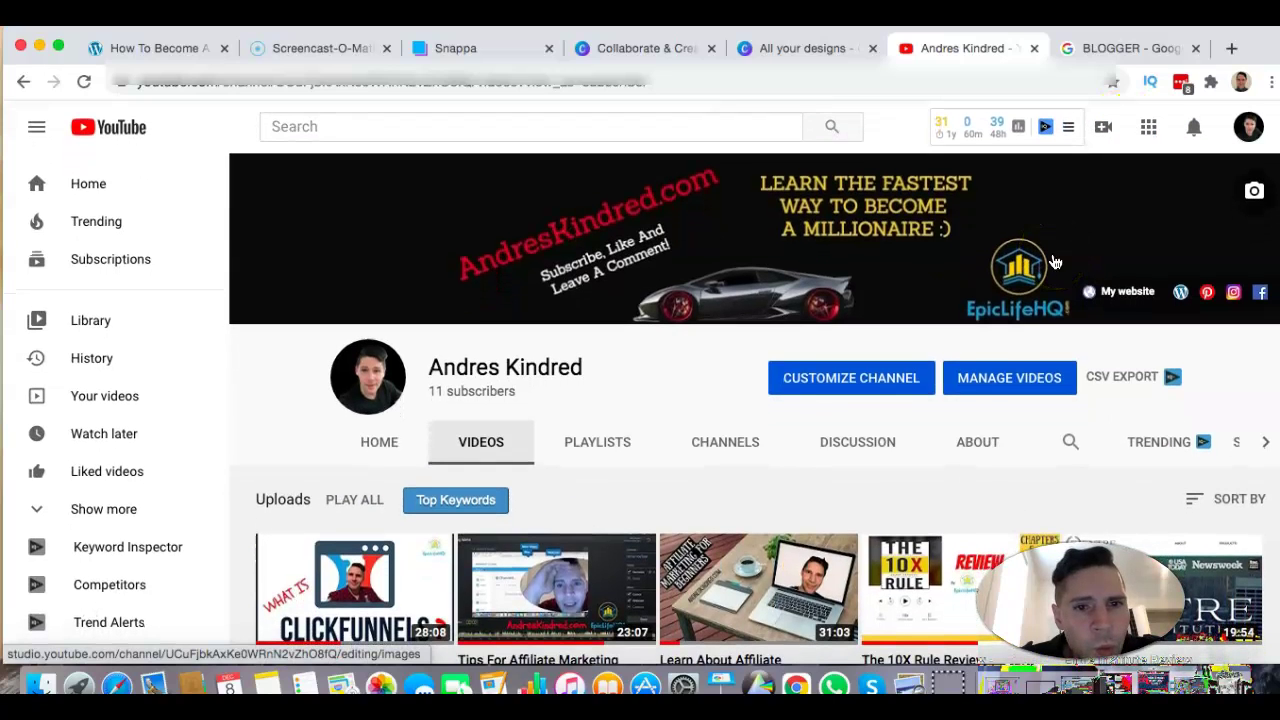
{"action": "left_click", "coordinate": [986, 380]}
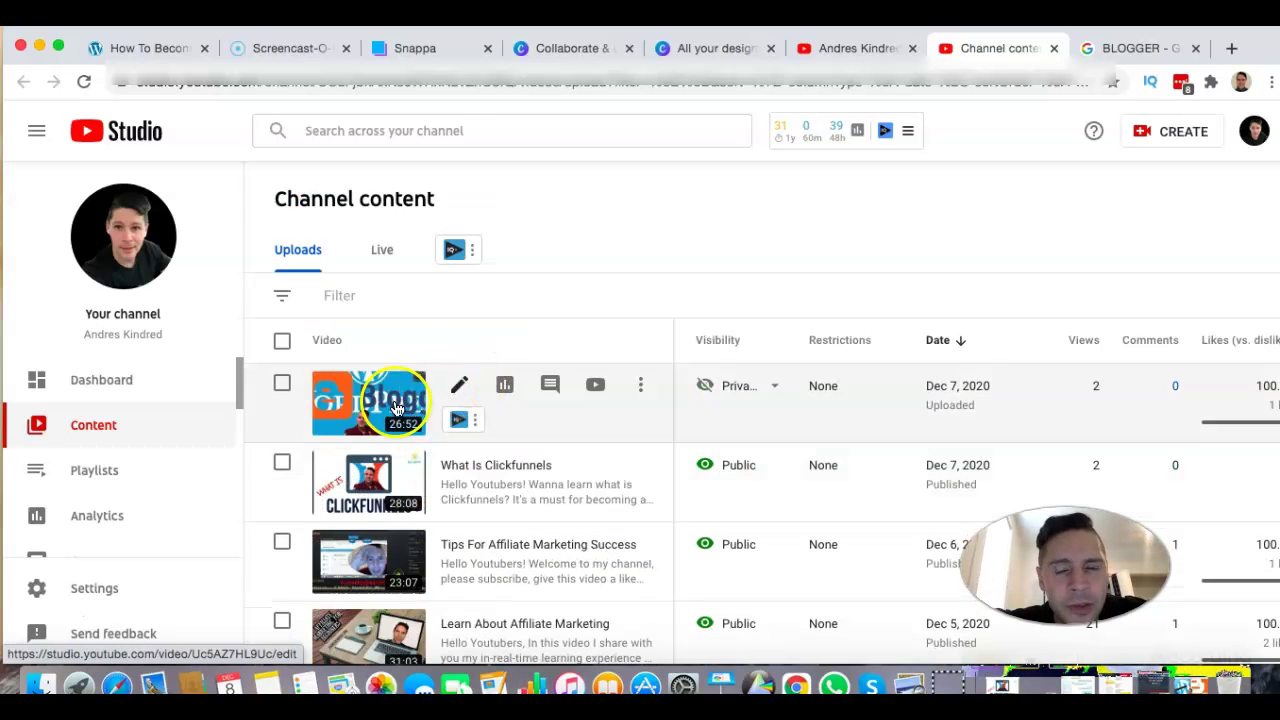
Open the details of the private, most recently uploaded video for editing and look through its settings
{"action": "left_click", "coordinate": [857, 130]}
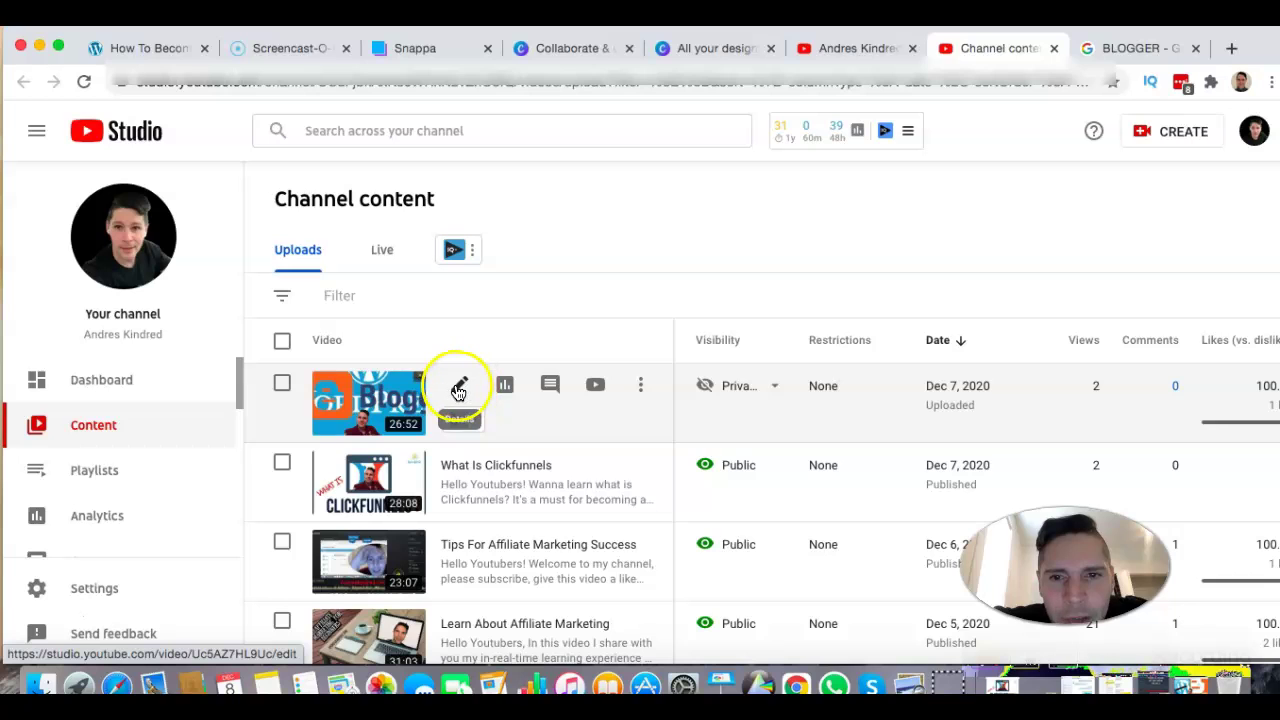
{"action": "left_click", "coordinate": [459, 389]}
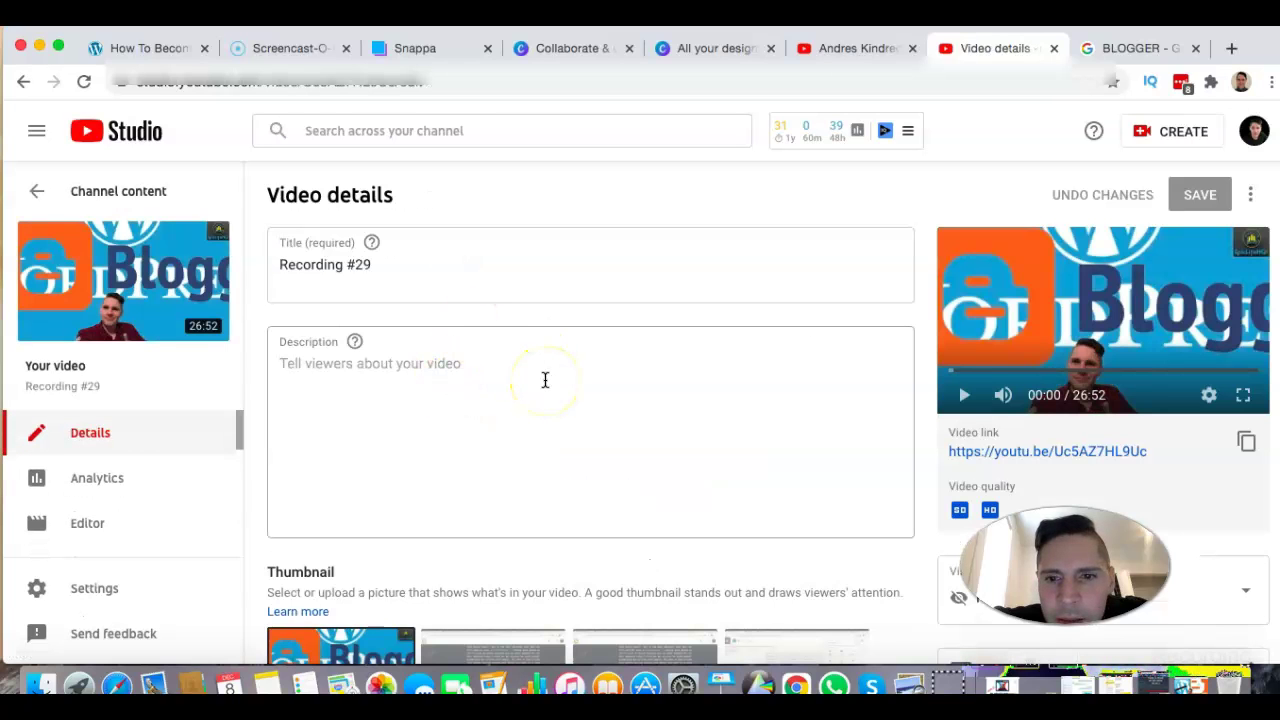
{"action": "scroll", "coordinate": [591, 434], "scroll_direction": "down", "scroll_amount": 15}
{"action": "scroll", "coordinate": [606, 403], "scroll_direction": "up", "scroll_amount": 15}
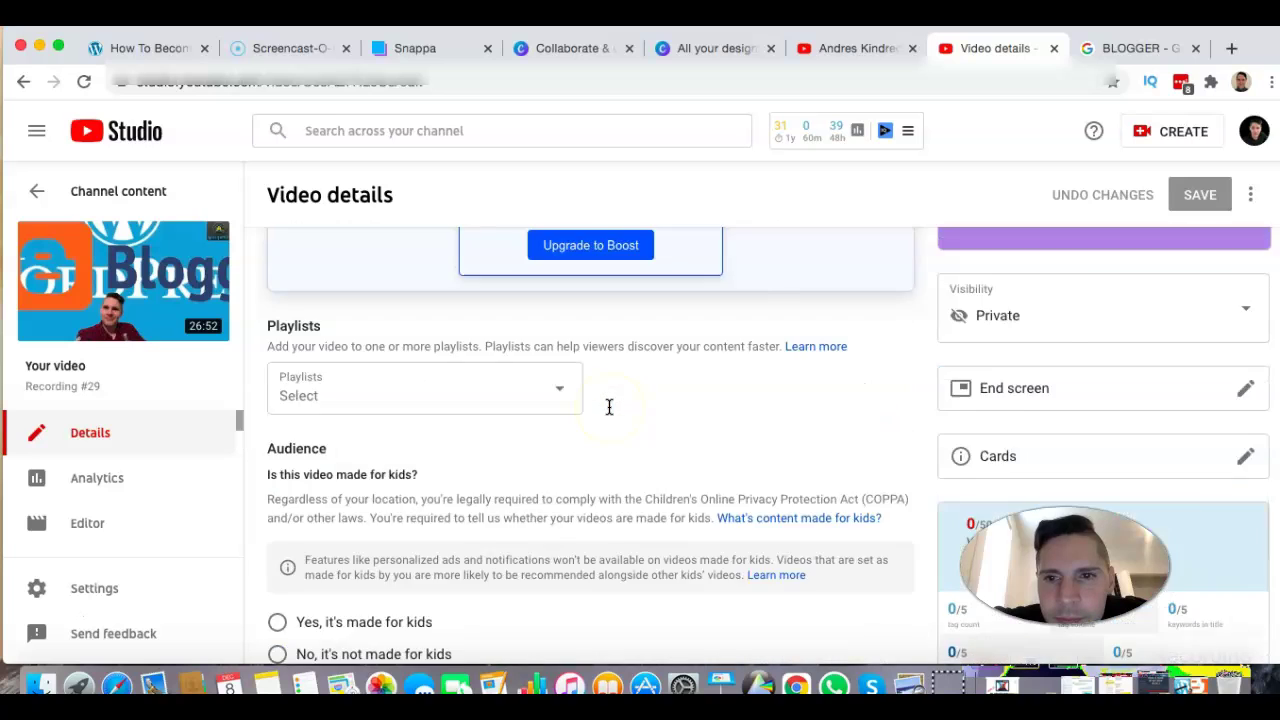
Change the video's custom thumbnail to the image "Thum workpress 12/8" from the Desktop and save the changes
{"action": "scroll", "coordinate": [609, 407], "scroll_direction": "down", "scroll_amount": 5}
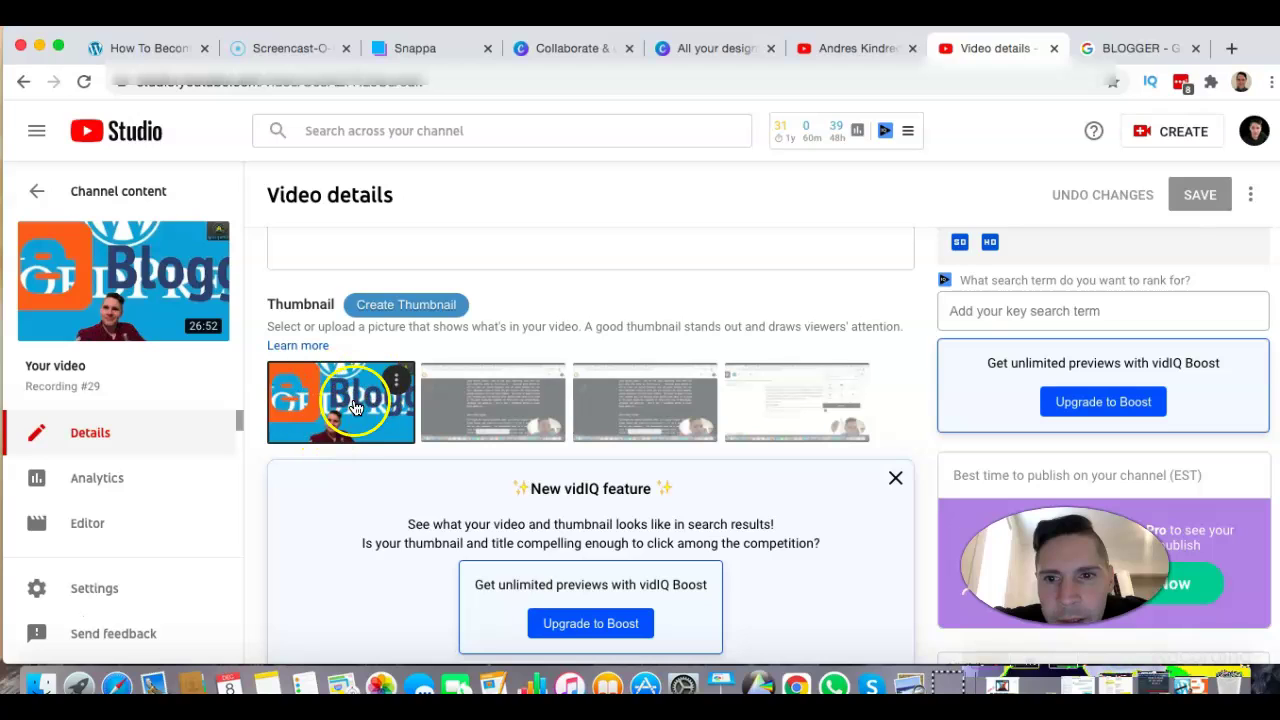
{"action": "left_click", "coordinate": [396, 383]}
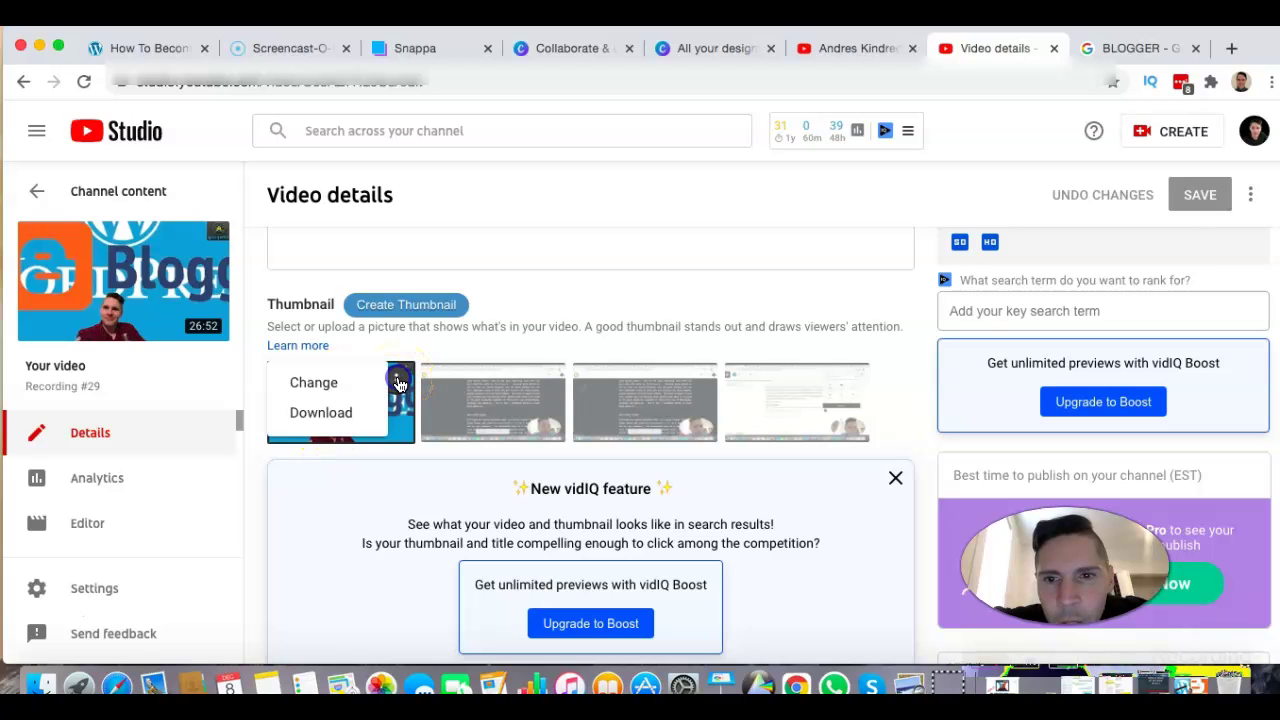
{"action": "left_click", "coordinate": [320, 382]}
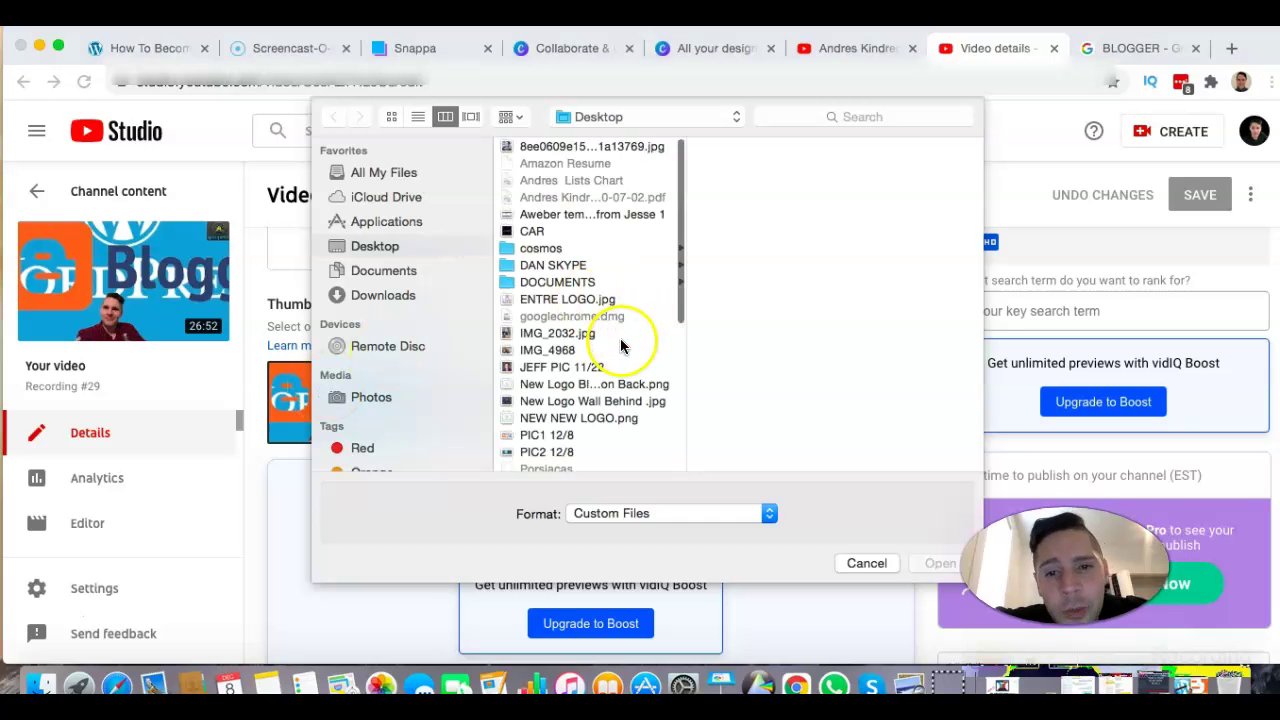
{"action": "scroll", "coordinate": [620, 345], "scroll_direction": "down", "scroll_amount": 2}
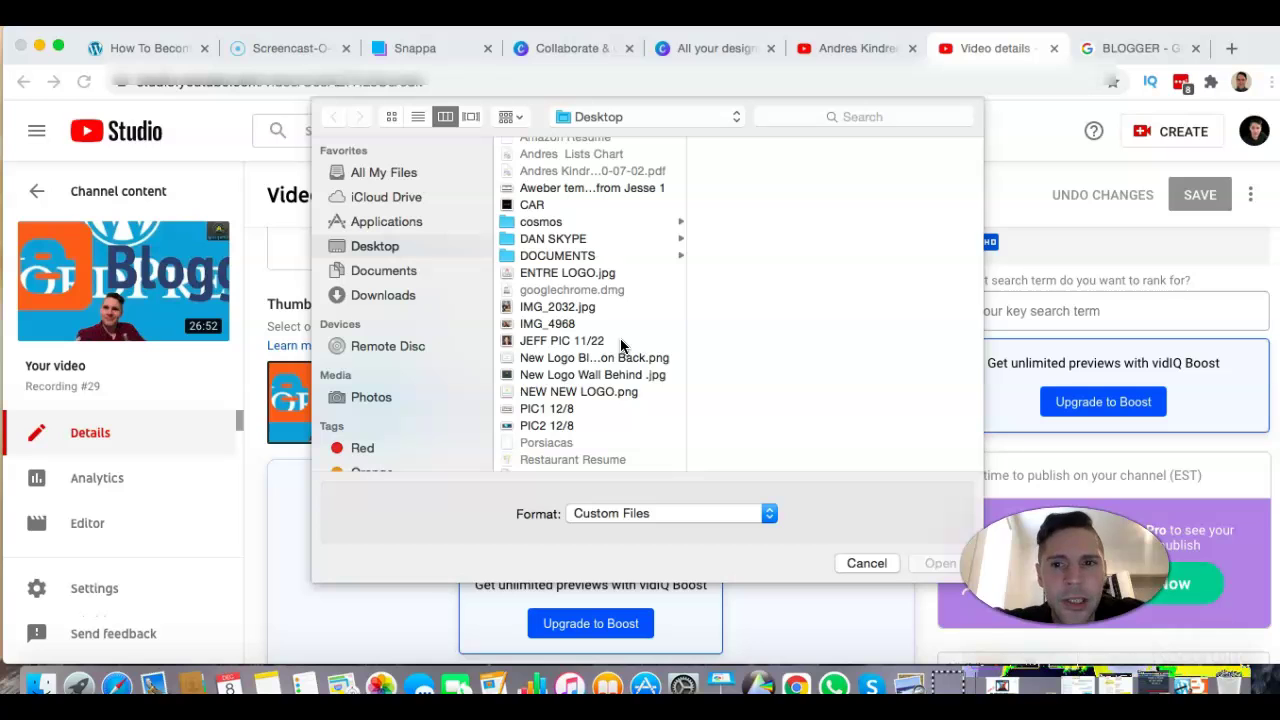
{"action": "scroll", "coordinate": [620, 345], "scroll_direction": "down", "scroll_amount": 10}
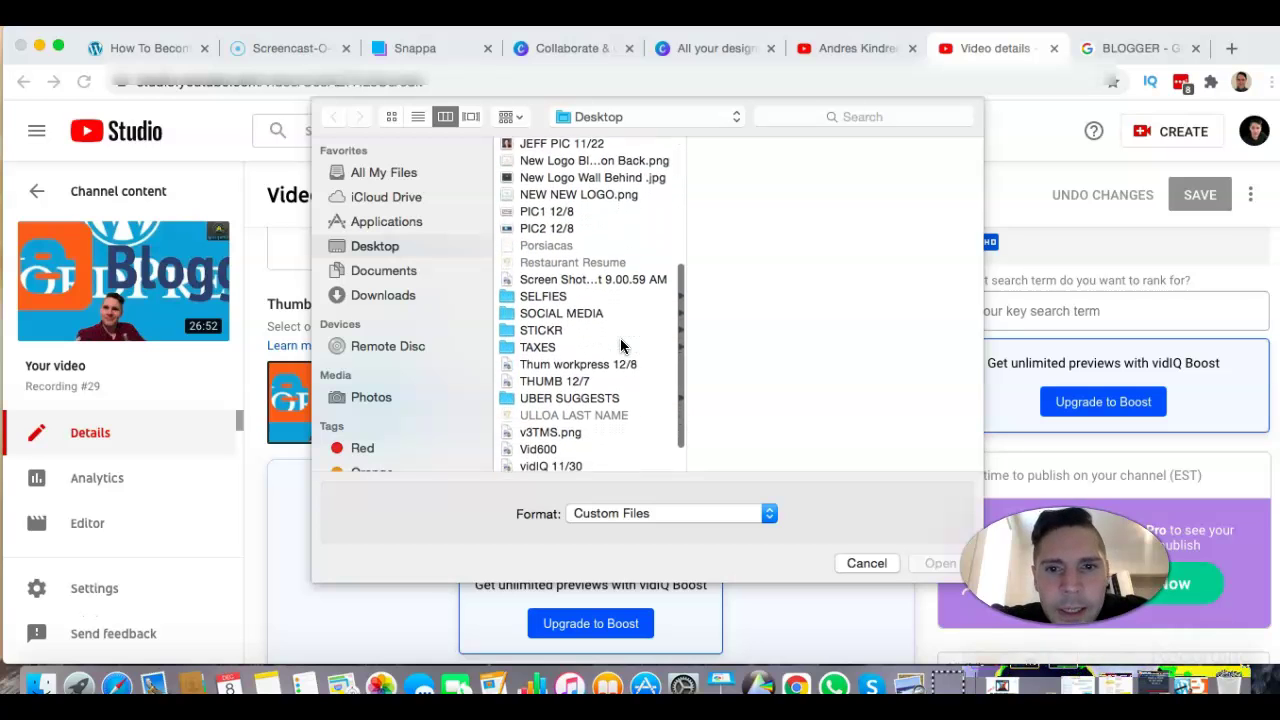
{"action": "scroll", "coordinate": [620, 345], "scroll_direction": "up", "scroll_amount": 10}
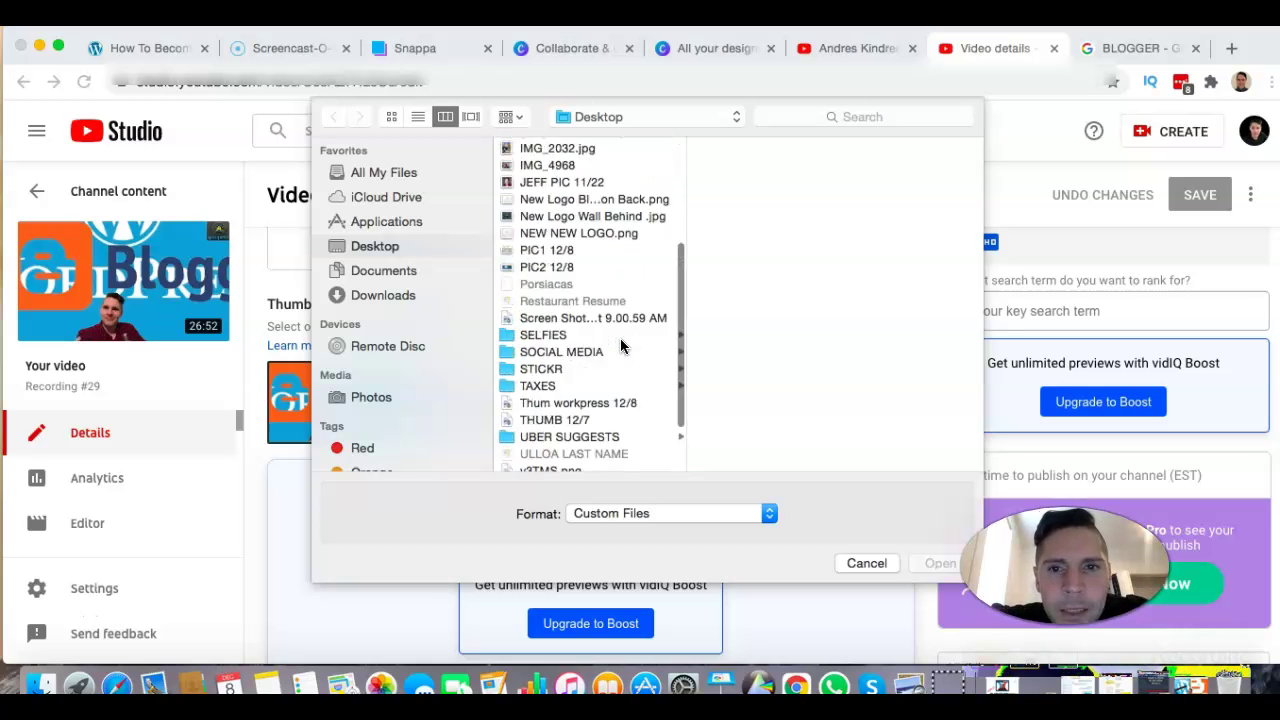
{"action": "scroll", "coordinate": [620, 345], "scroll_direction": "down", "scroll_amount": 10}
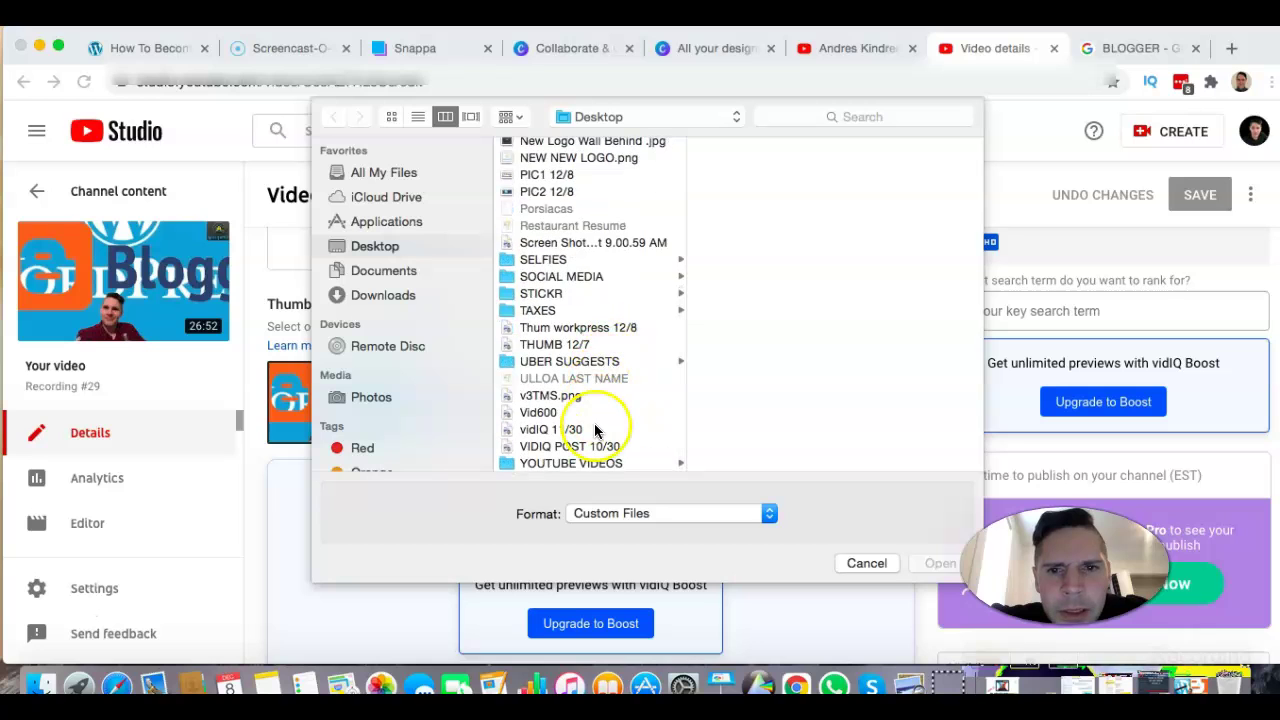
{"action": "scroll", "coordinate": [595, 430], "scroll_direction": "up", "scroll_amount": 5}
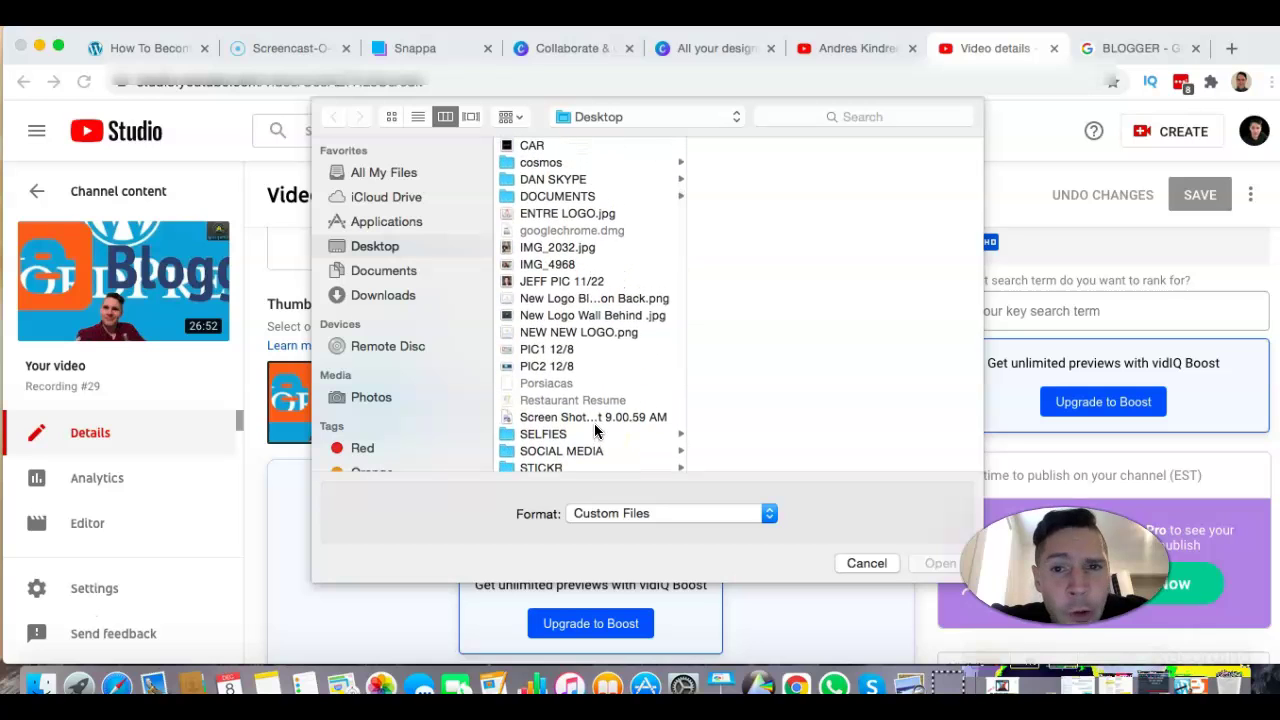
{"action": "scroll", "coordinate": [593, 350], "scroll_direction": "down", "scroll_amount": 5}
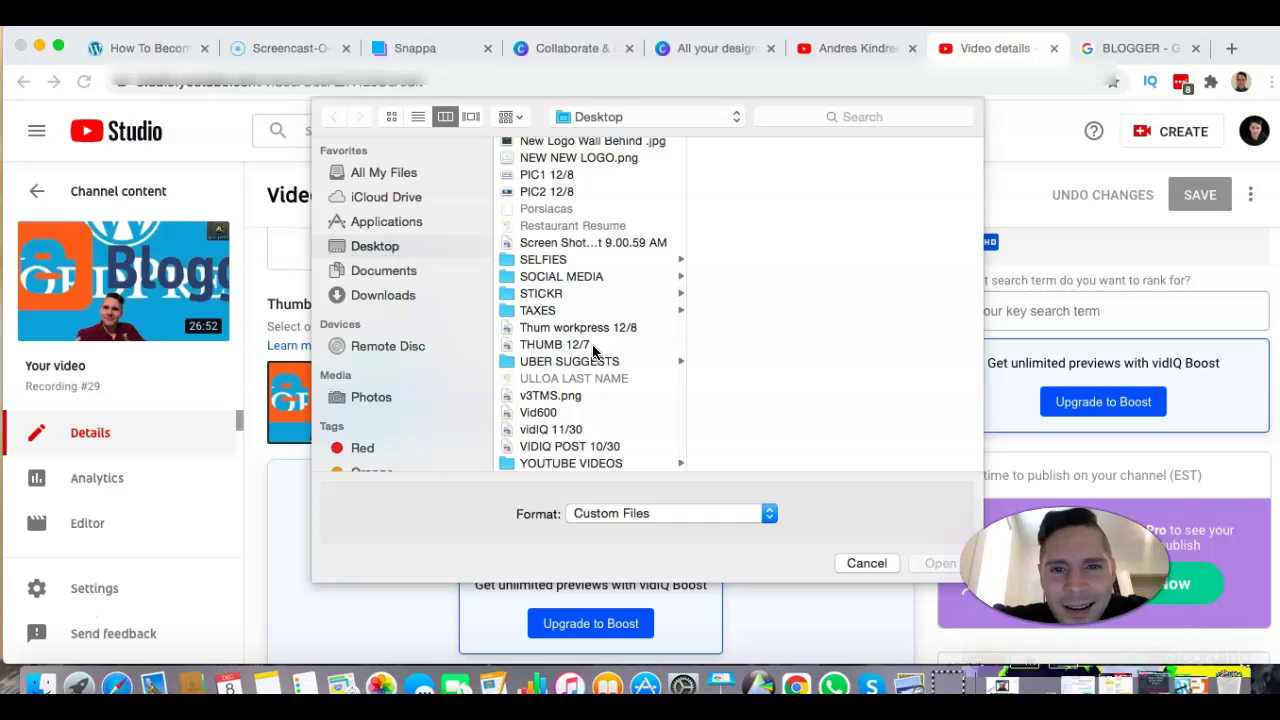
{"action": "left_click", "coordinate": [578, 330]}
{"action": "left_click", "coordinate": [939, 566]}
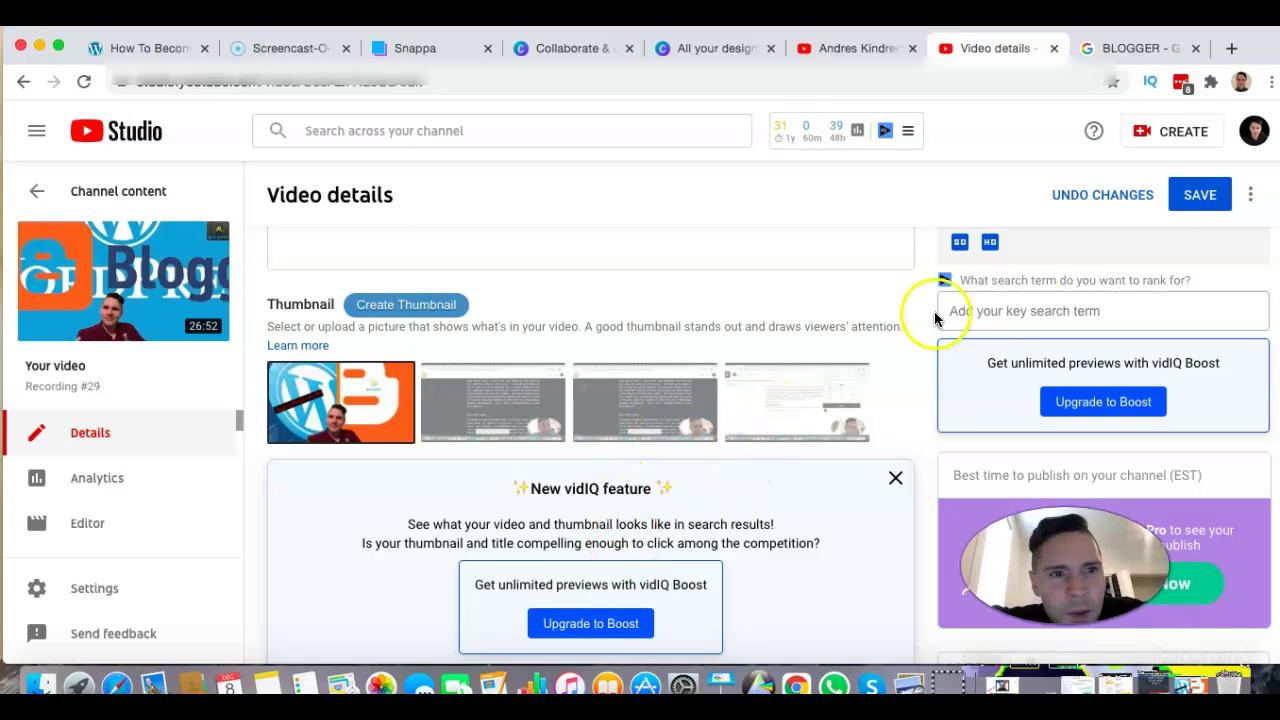
{"action": "left_click", "coordinate": [798, 278]}
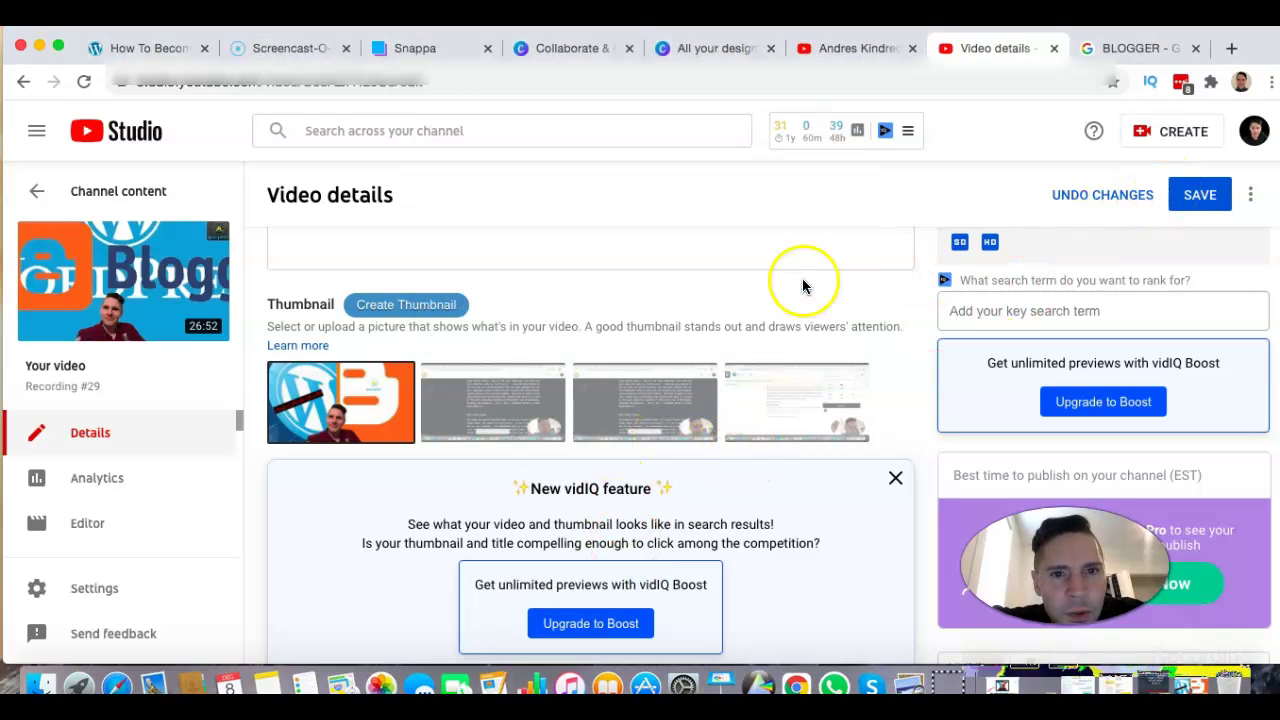
{"action": "left_click", "coordinate": [1201, 194]}
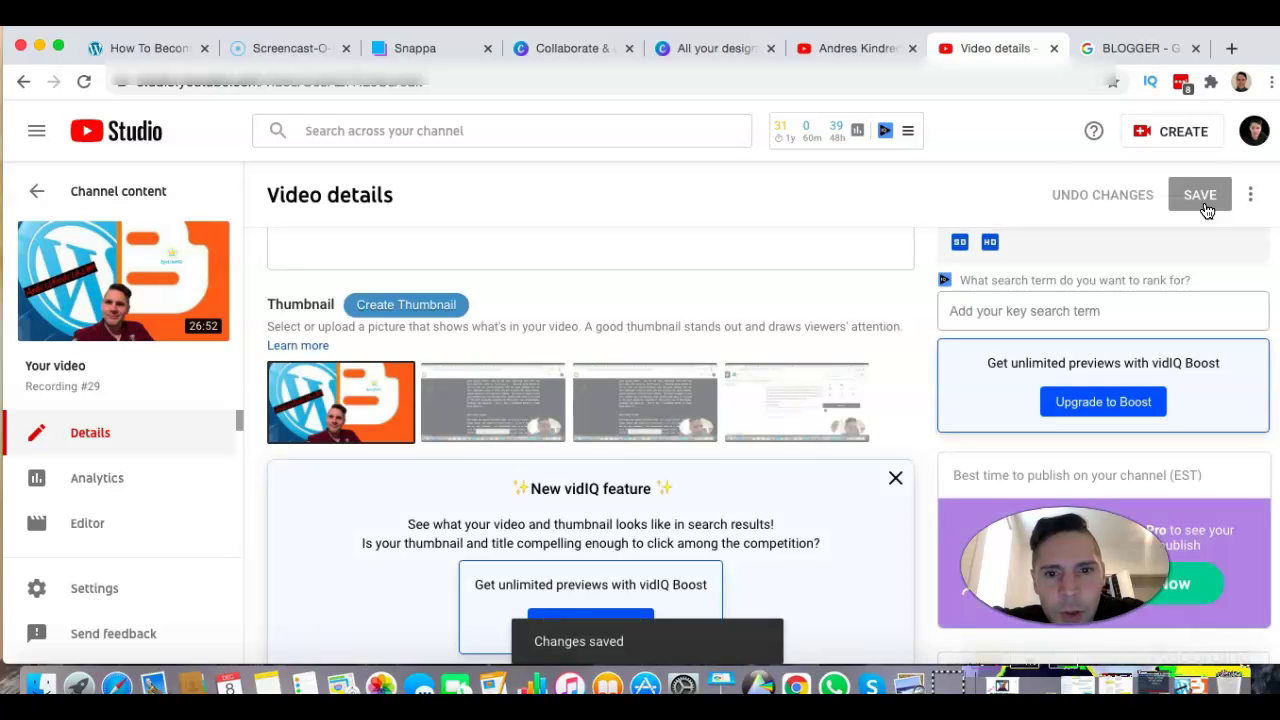
Look through the video's details, from the title and description to the language, license, category and comment settings
{"action": "scroll", "coordinate": [860, 357], "scroll_direction": "up", "scroll_amount": 3}
{"action": "scroll", "coordinate": [860, 360], "scroll_direction": "down", "scroll_amount": 2}
{"action": "scroll", "coordinate": [731, 371], "scroll_direction": "up", "scroll_amount": 2}
{"action": "scroll", "coordinate": [864, 332], "scroll_direction": "down", "scroll_amount": 5}
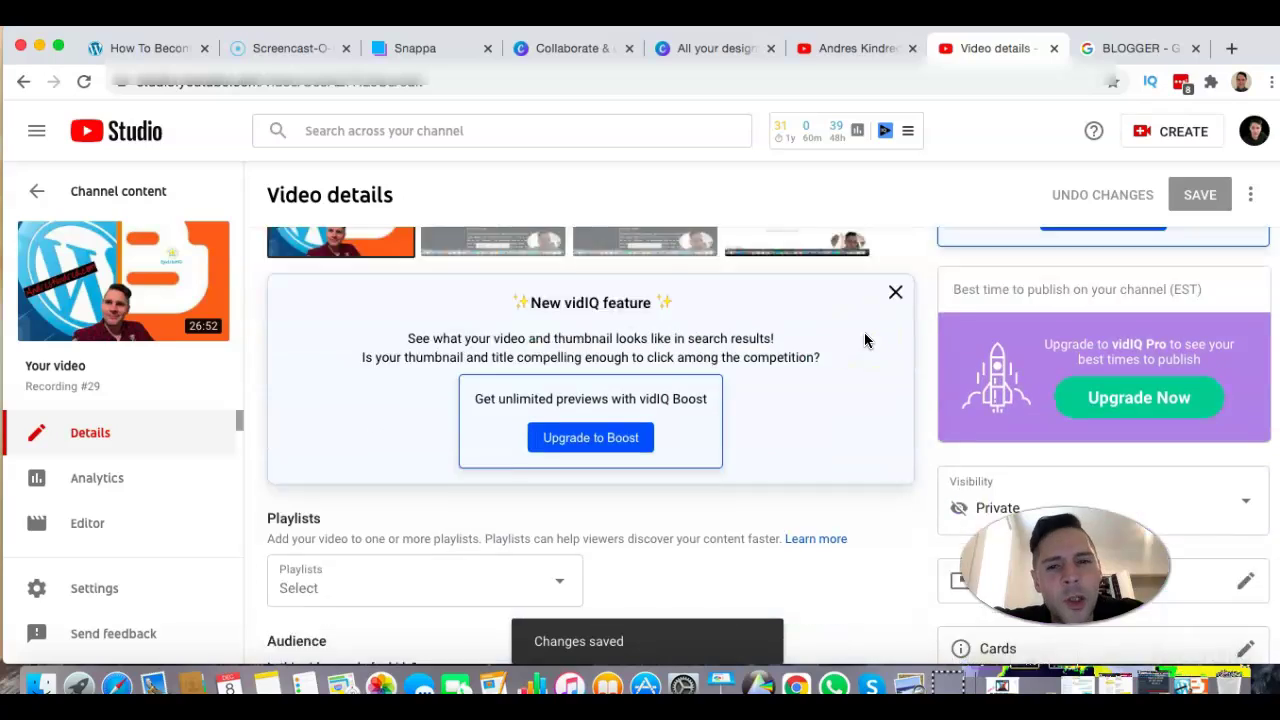
{"action": "scroll", "coordinate": [864, 340], "scroll_direction": "down", "scroll_amount": 3}
{"action": "scroll", "coordinate": [740, 300], "scroll_direction": "up", "scroll_amount": 8}
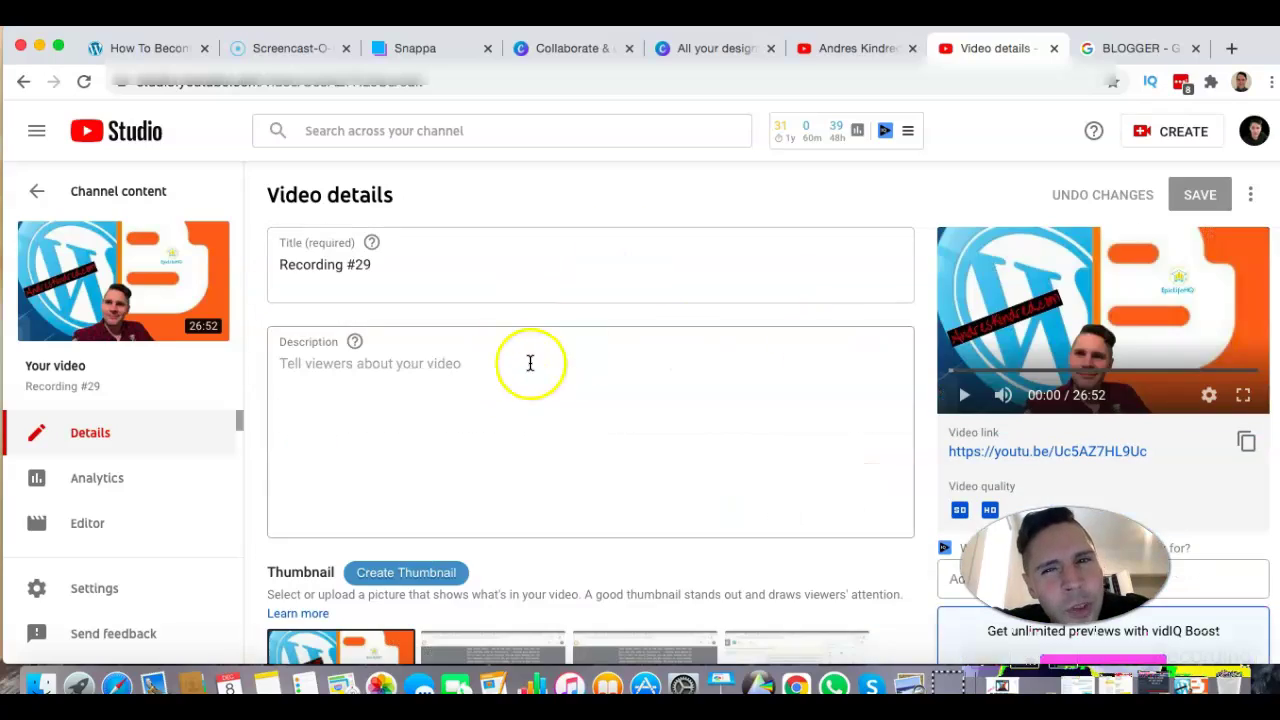
{"action": "scroll", "coordinate": [674, 360], "scroll_direction": "down", "scroll_amount": 15}
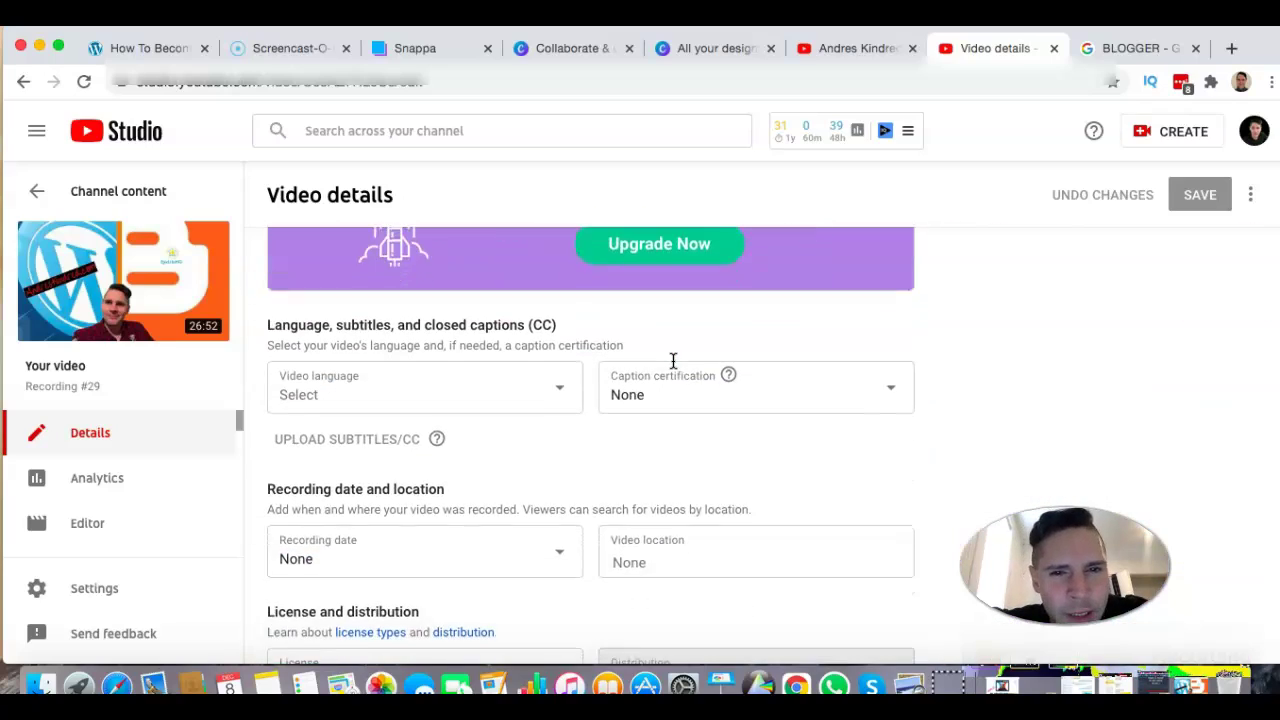
{"action": "scroll", "coordinate": [950, 450], "scroll_direction": "down", "scroll_amount": 5}
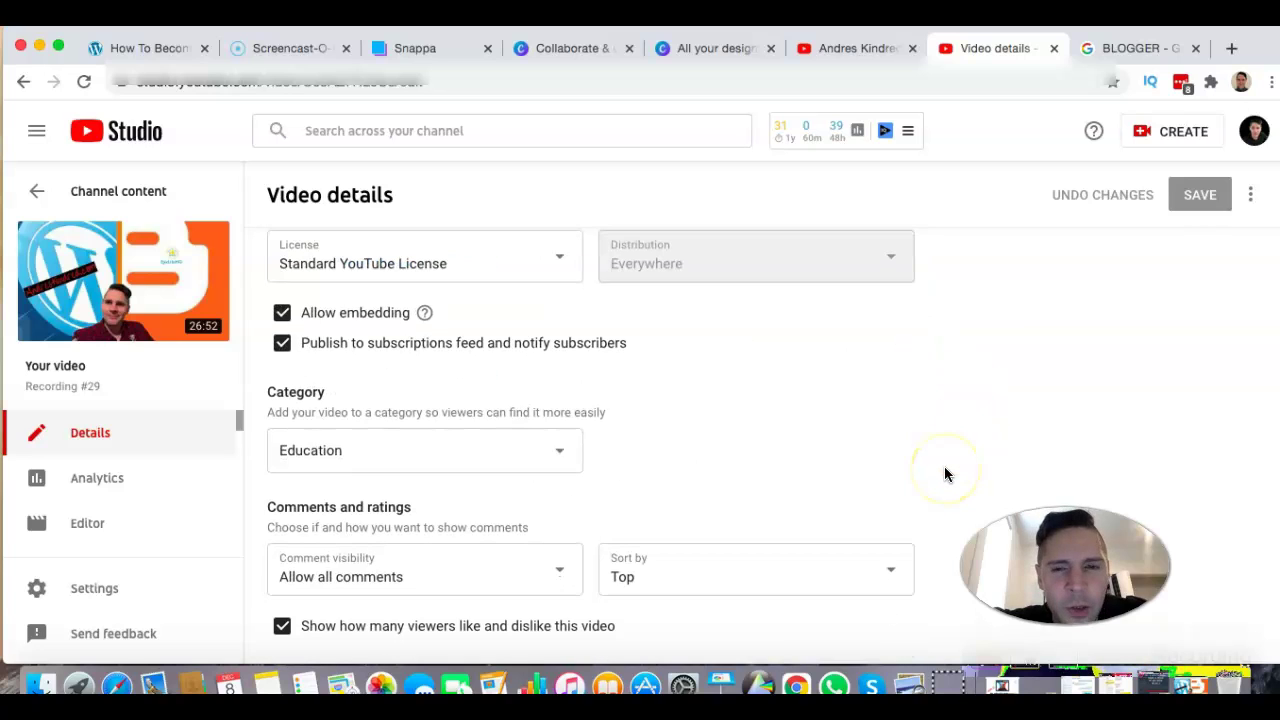